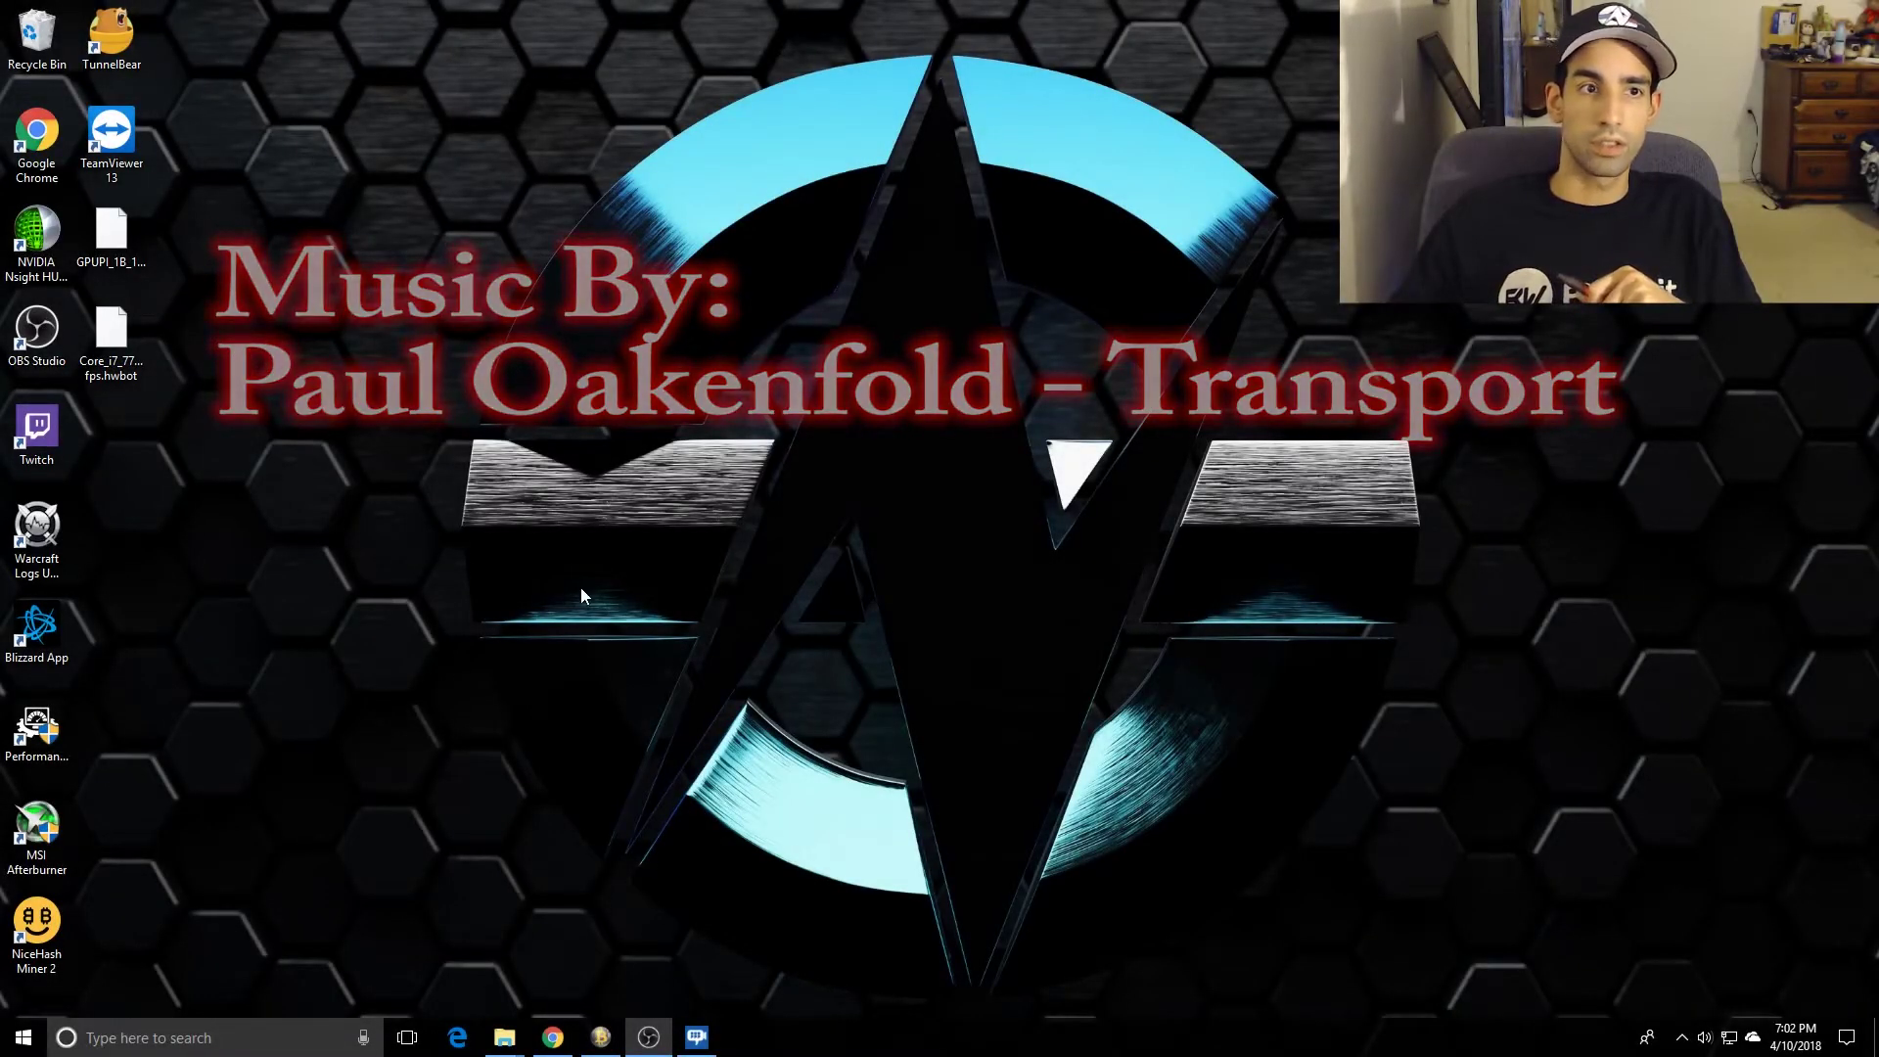
Step: Bring up the Awesome Miner window listing the stopped XSF1 miner
left_click(604, 1041)
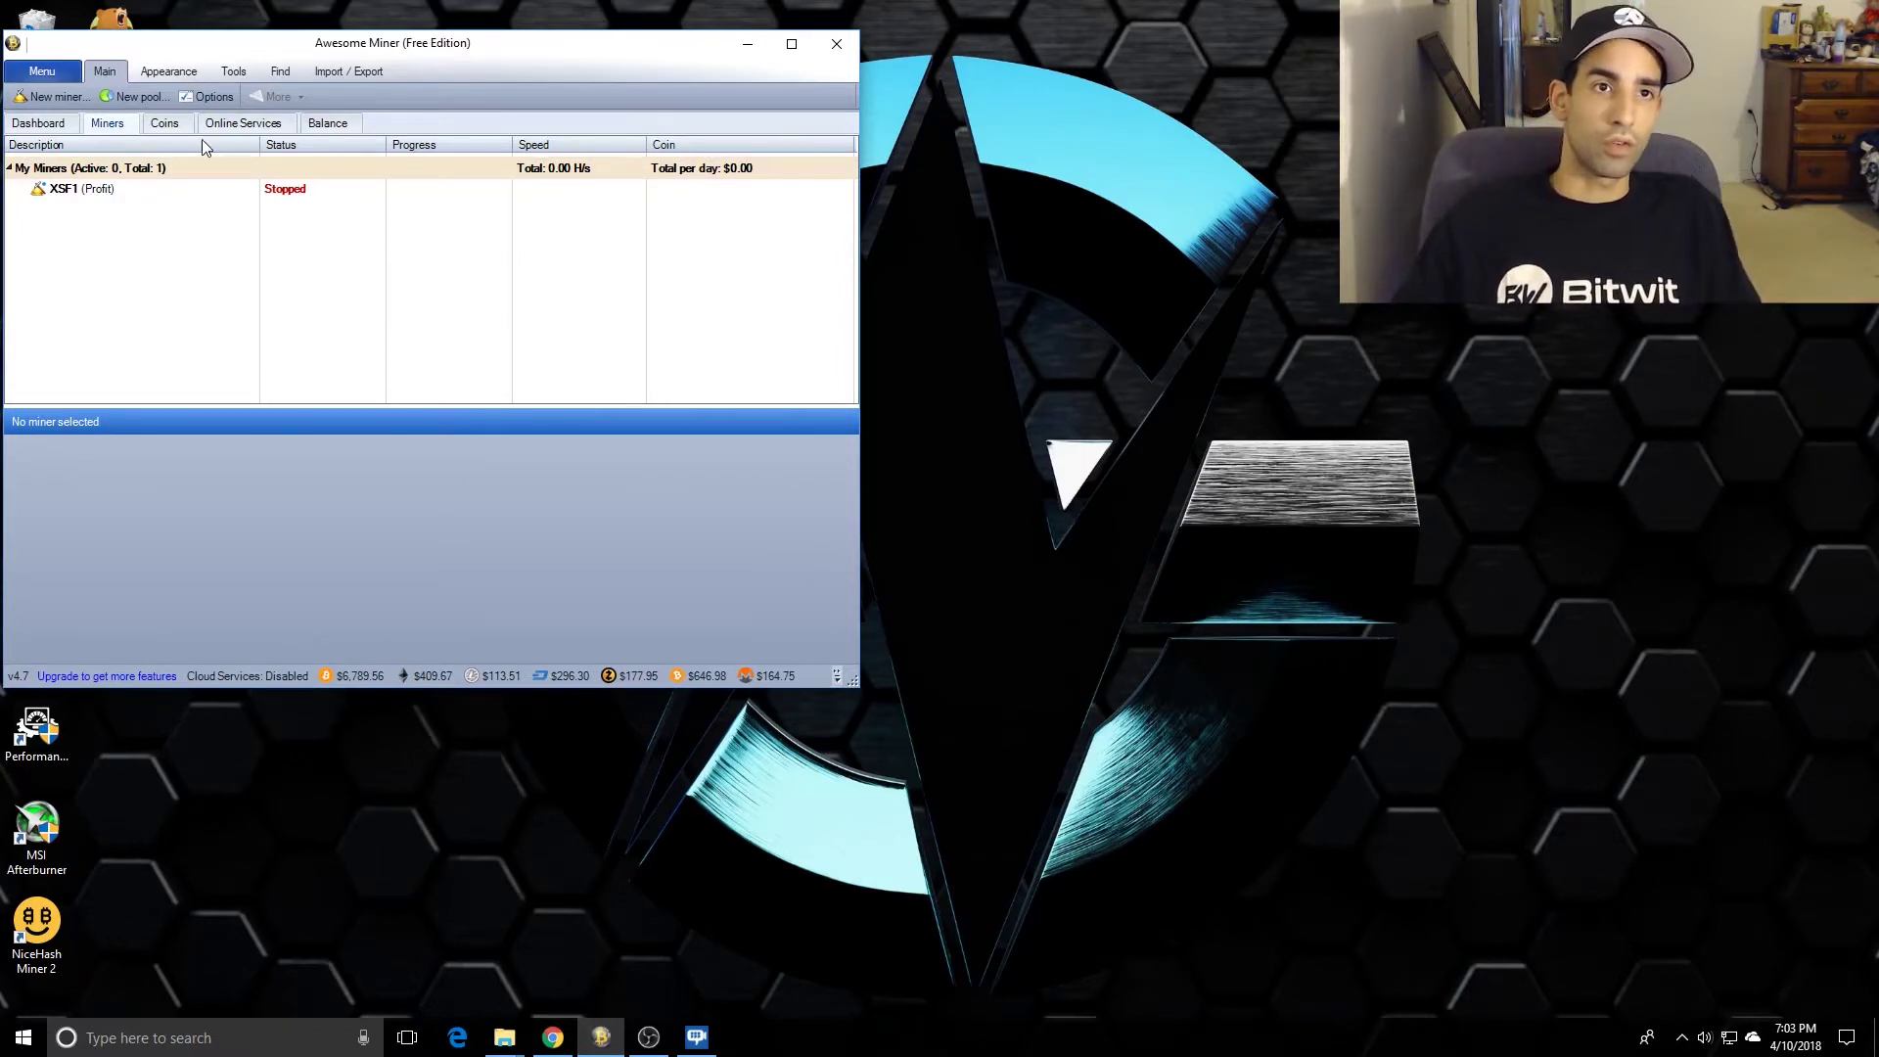
Step: Open Options and go to the Managed Software settings page
left_click(166, 127)
left_click(109, 127)
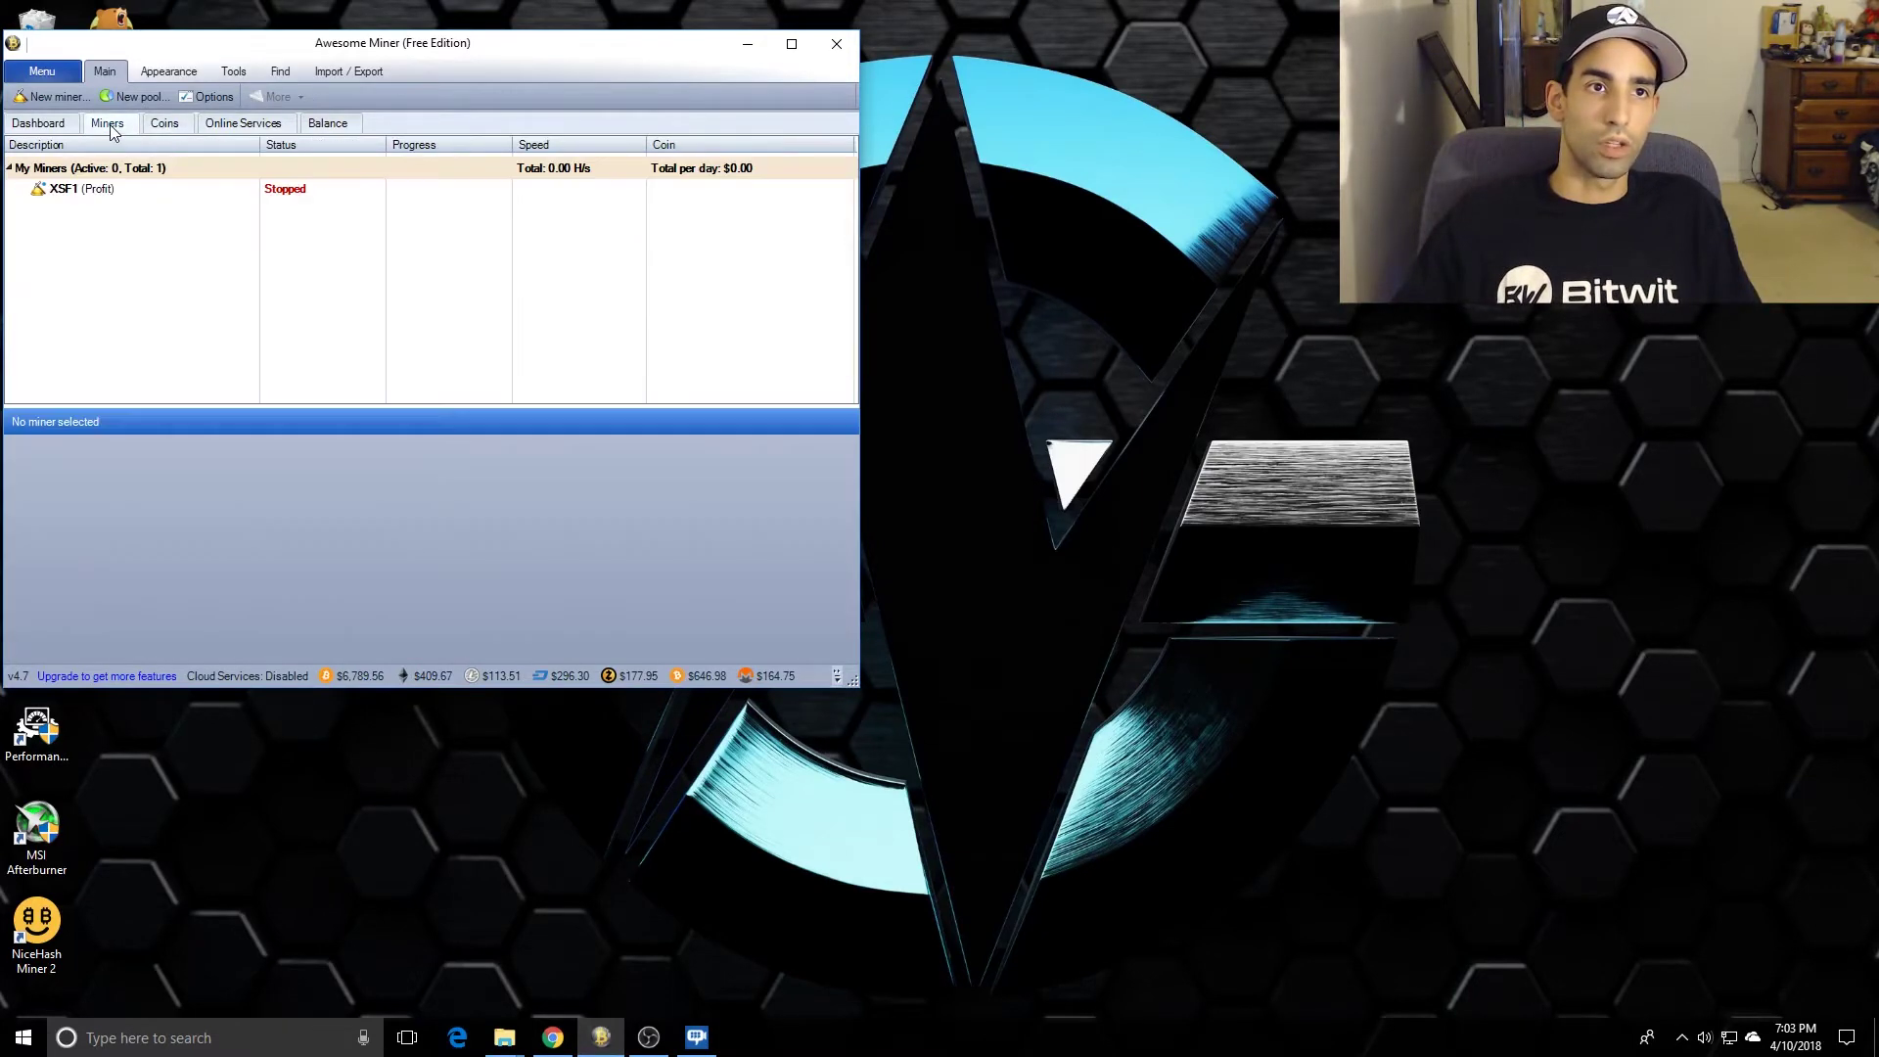
left_click(198, 96)
left_click(656, 310)
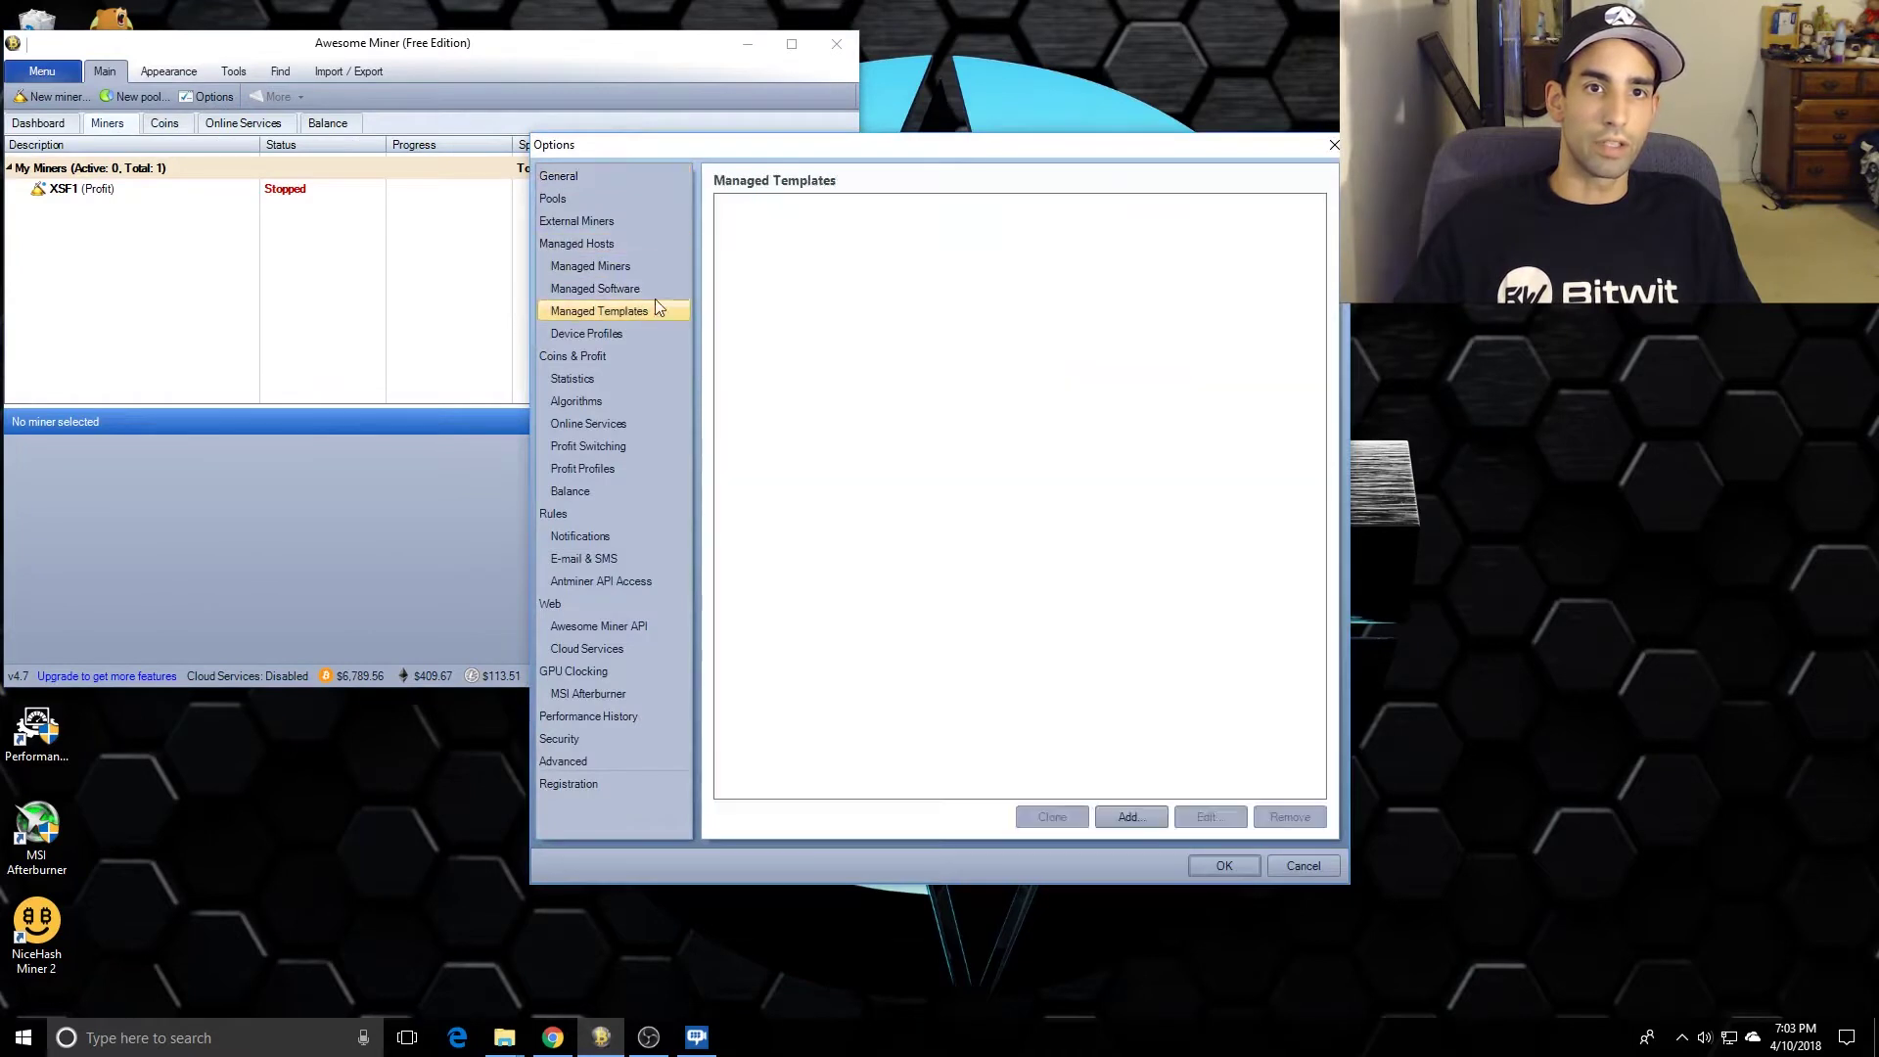
left_click(650, 288)
scroll(901, 353, "down", 3)
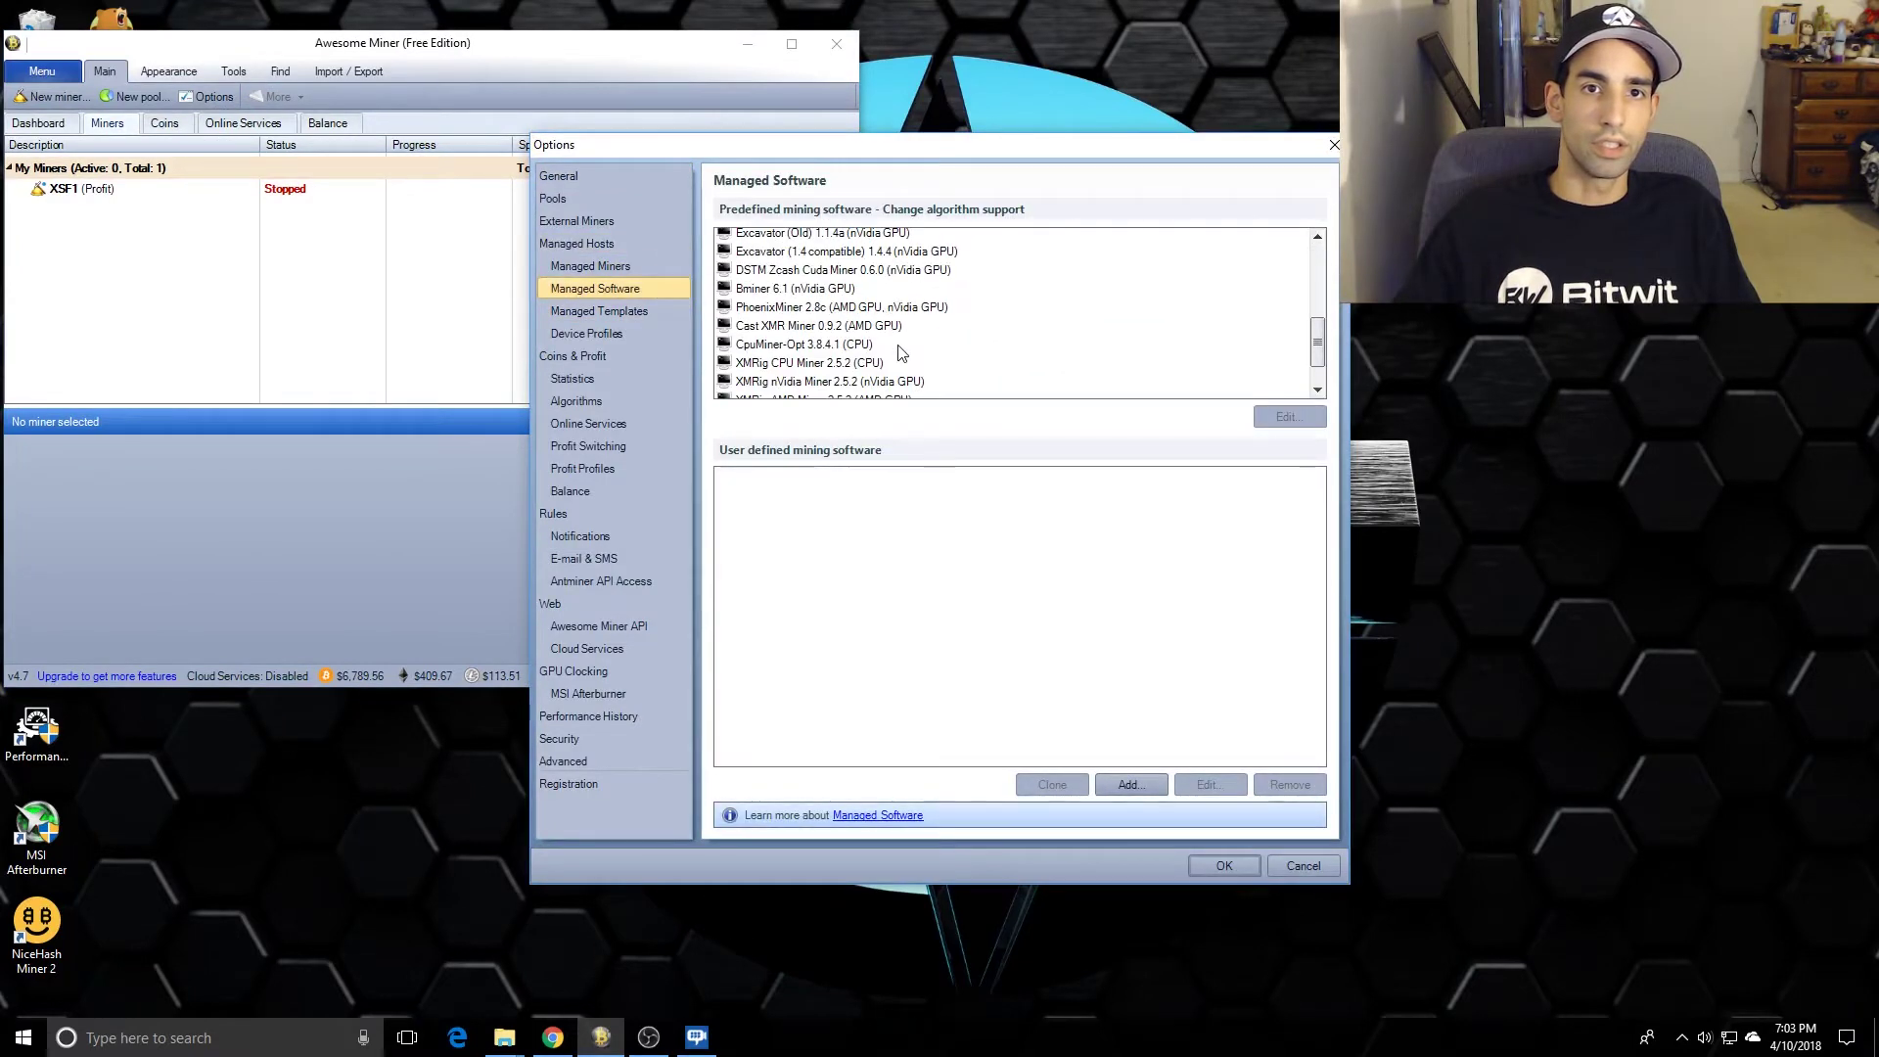
scroll(902, 352, "down", 1)
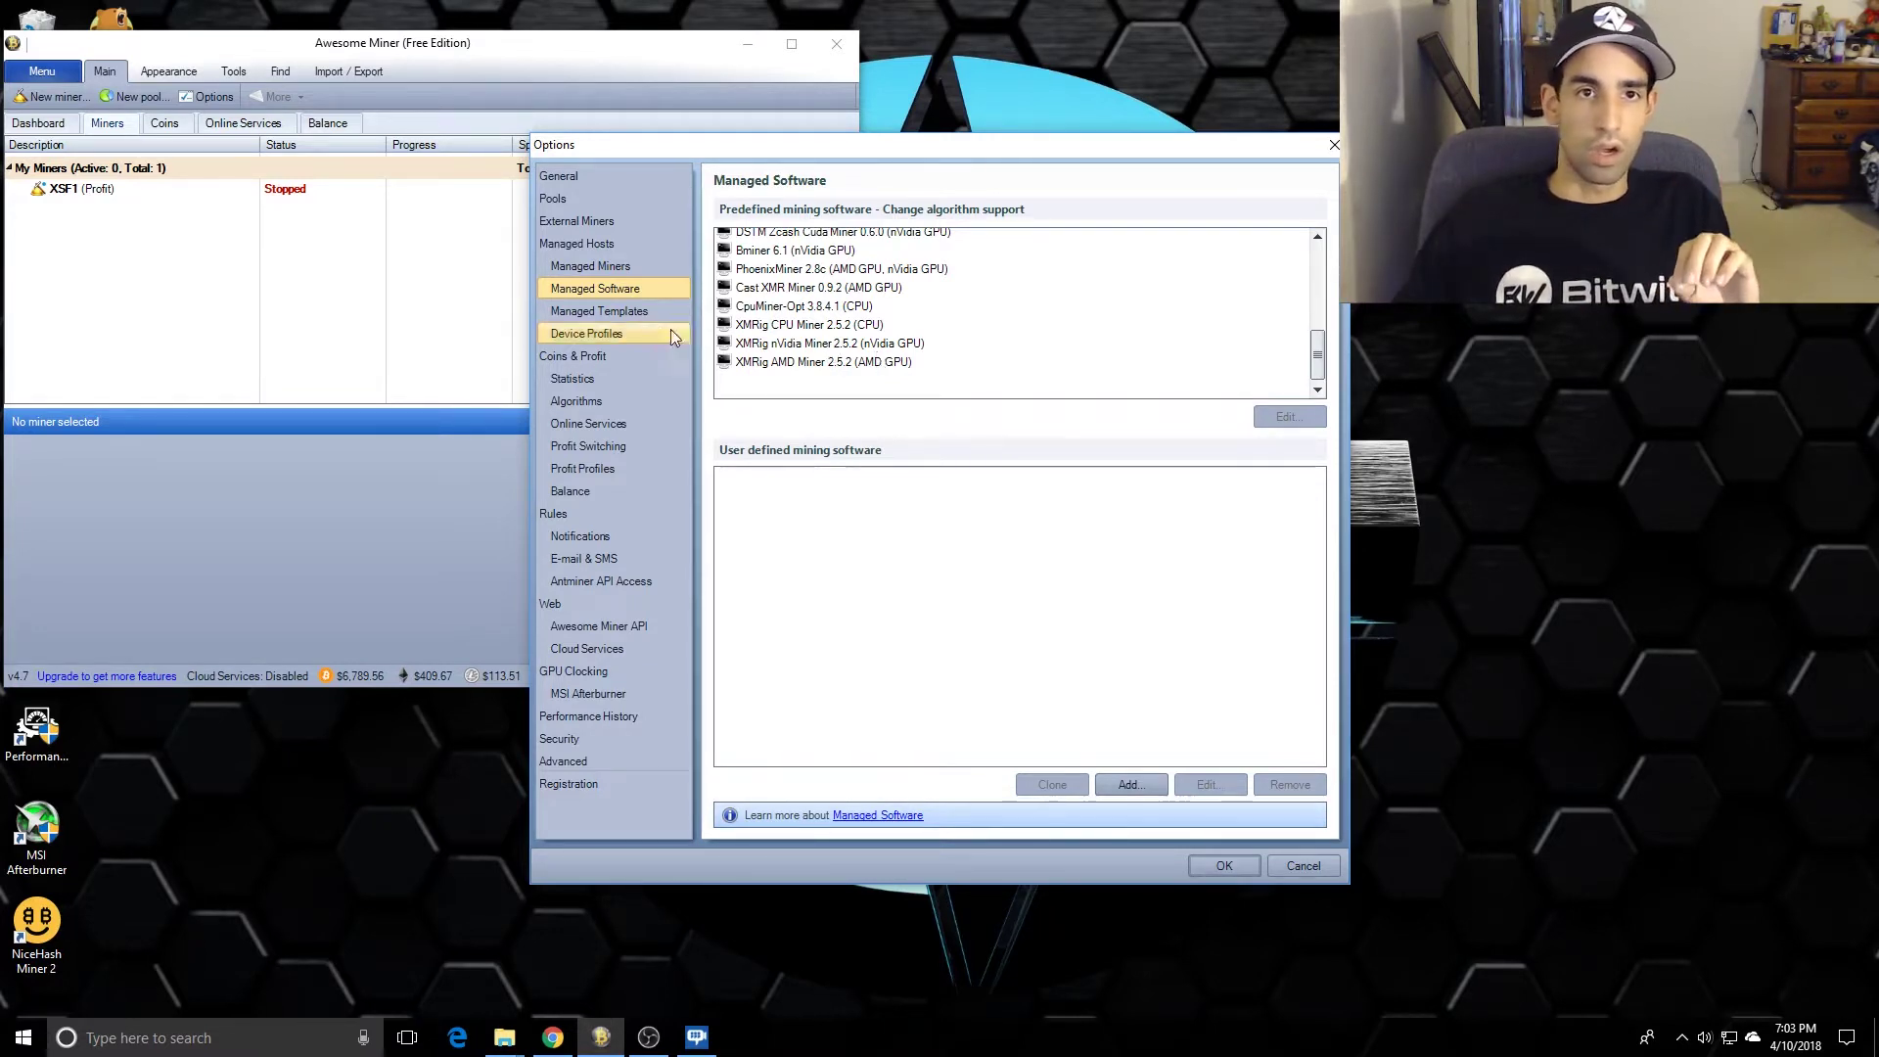
Step: Start adding a new user-defined mining software entry
left_click(634, 273)
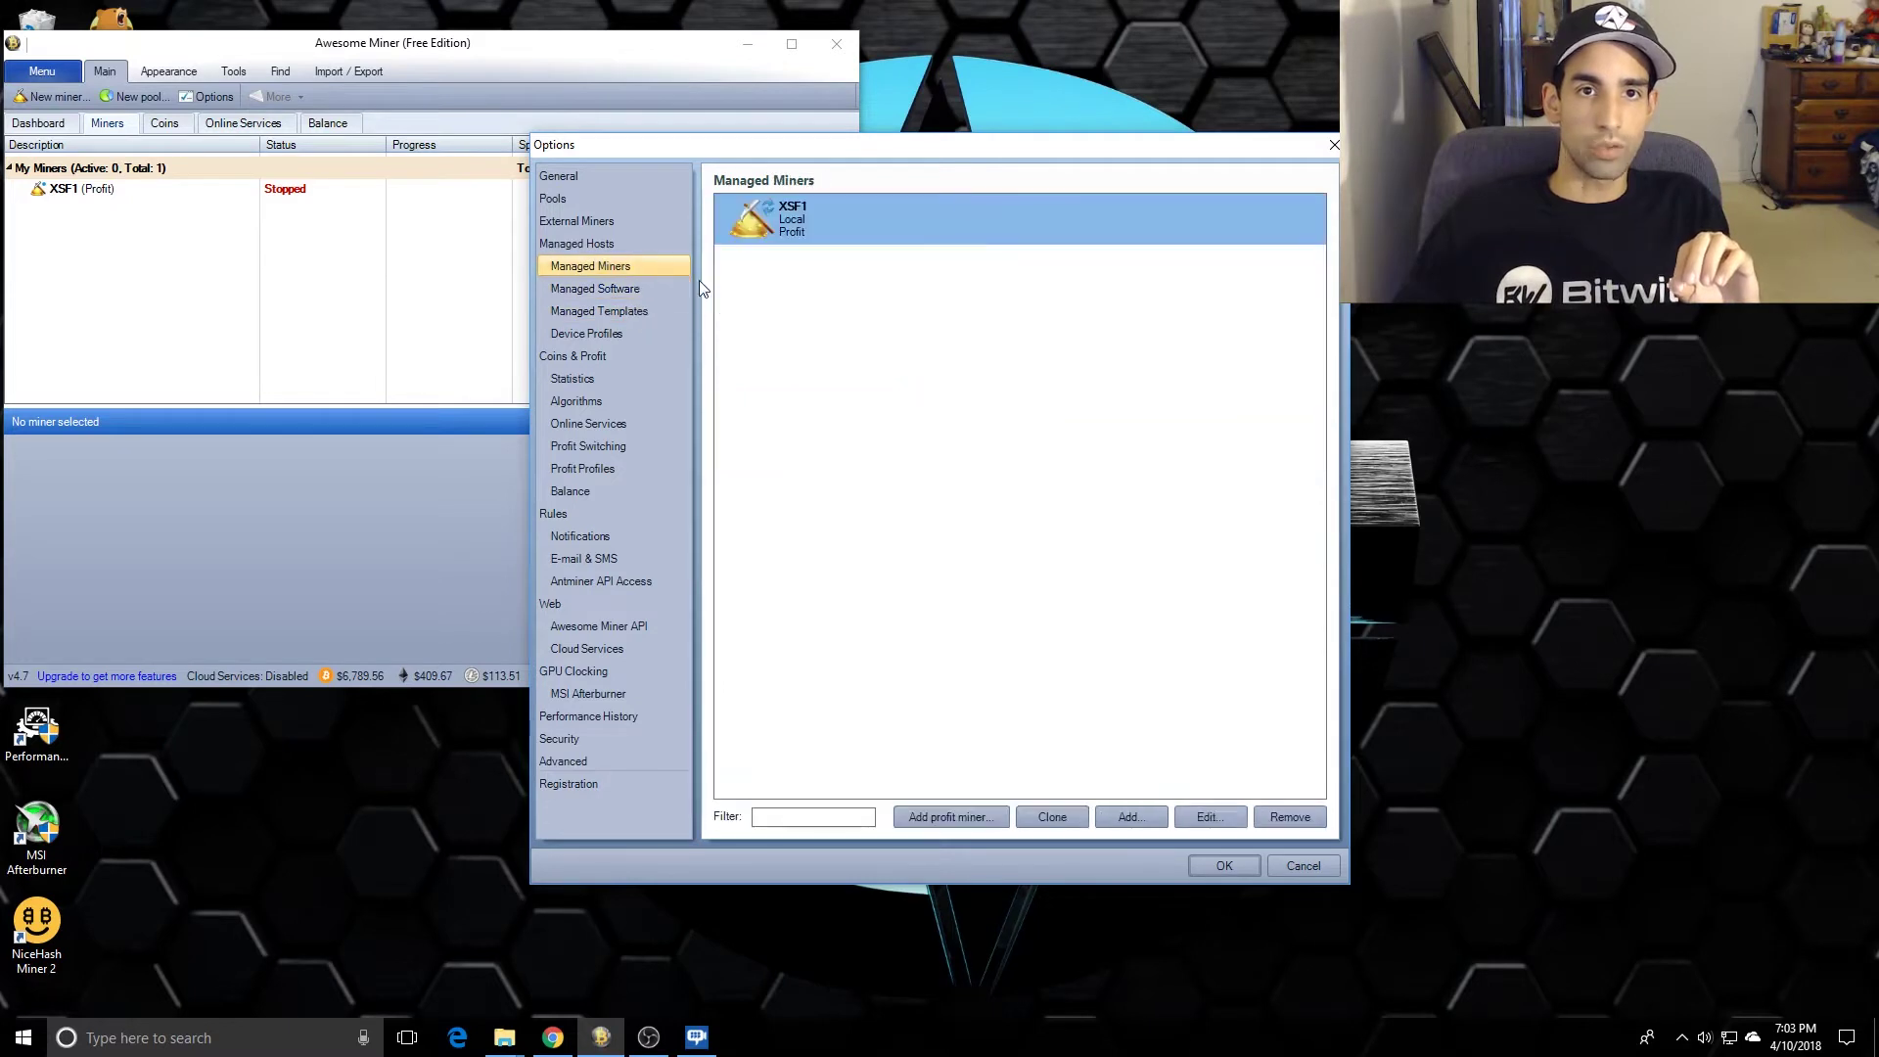
left_click(636, 288)
left_click(632, 270)
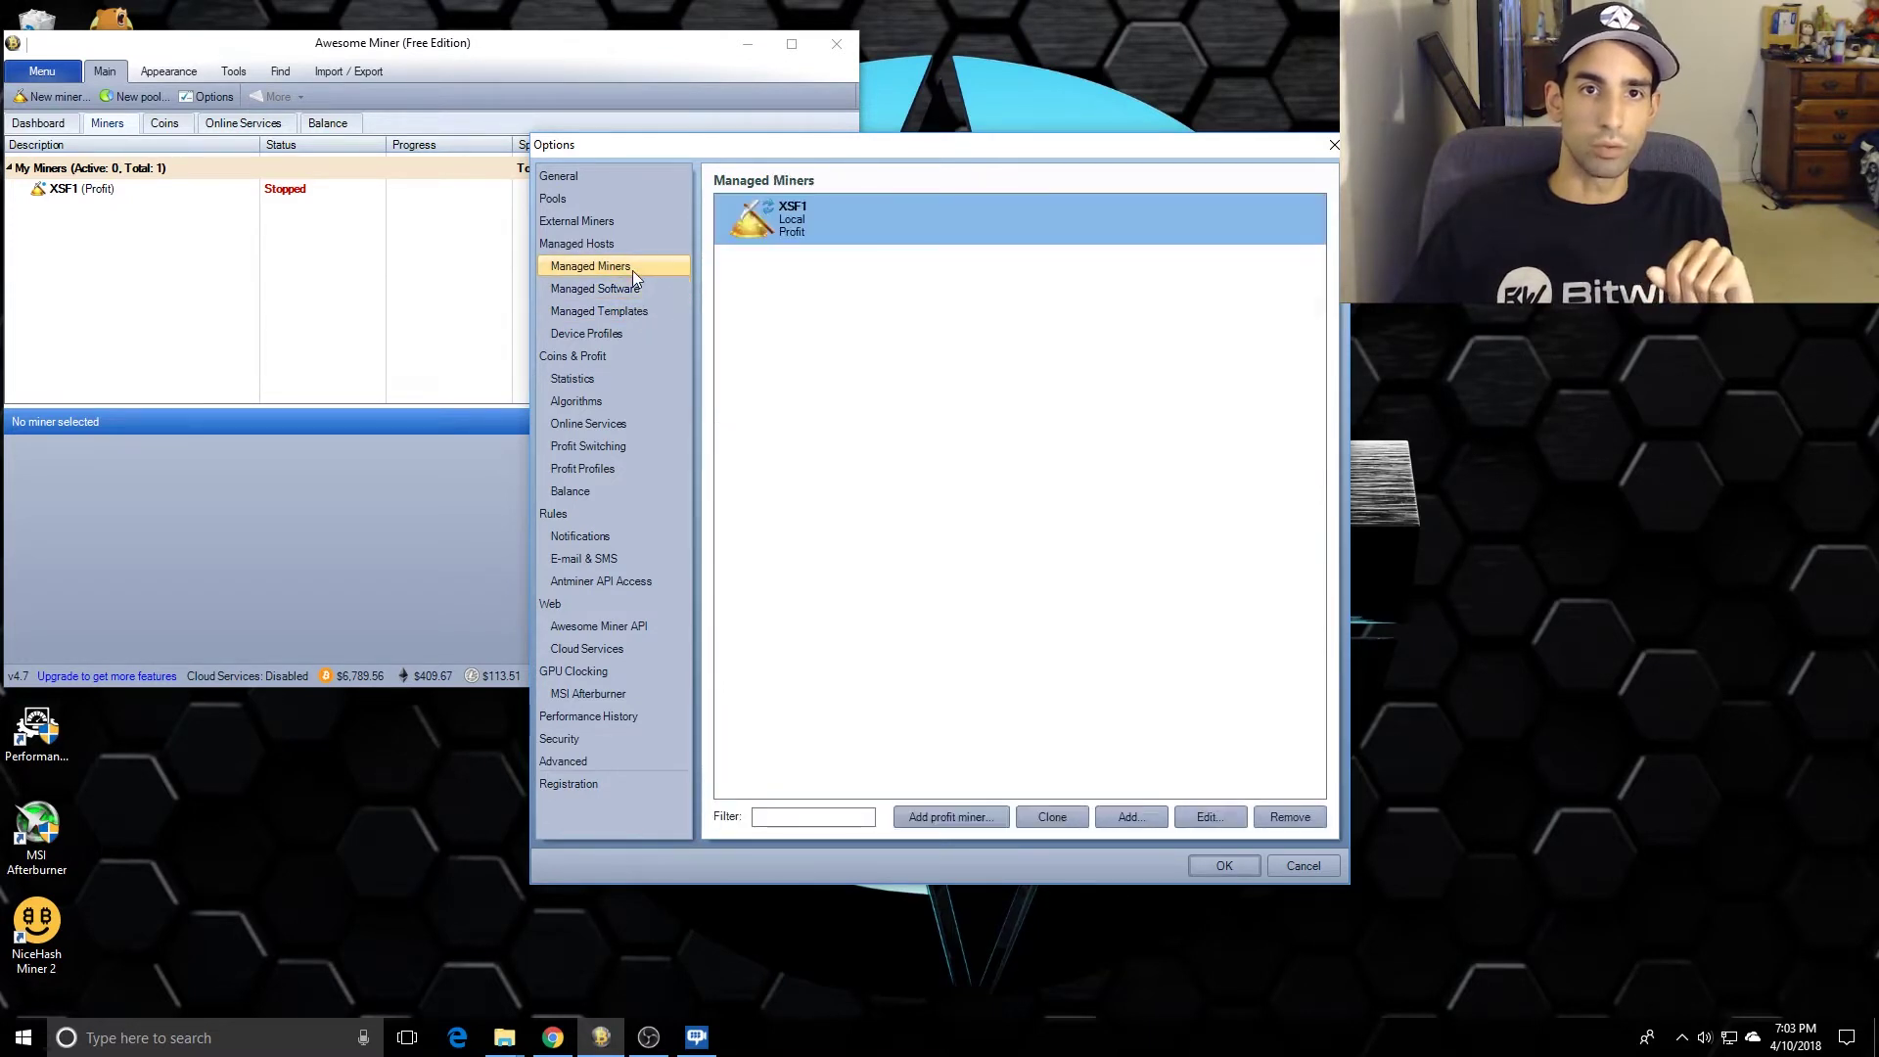
left_click(633, 282)
left_click(1129, 784)
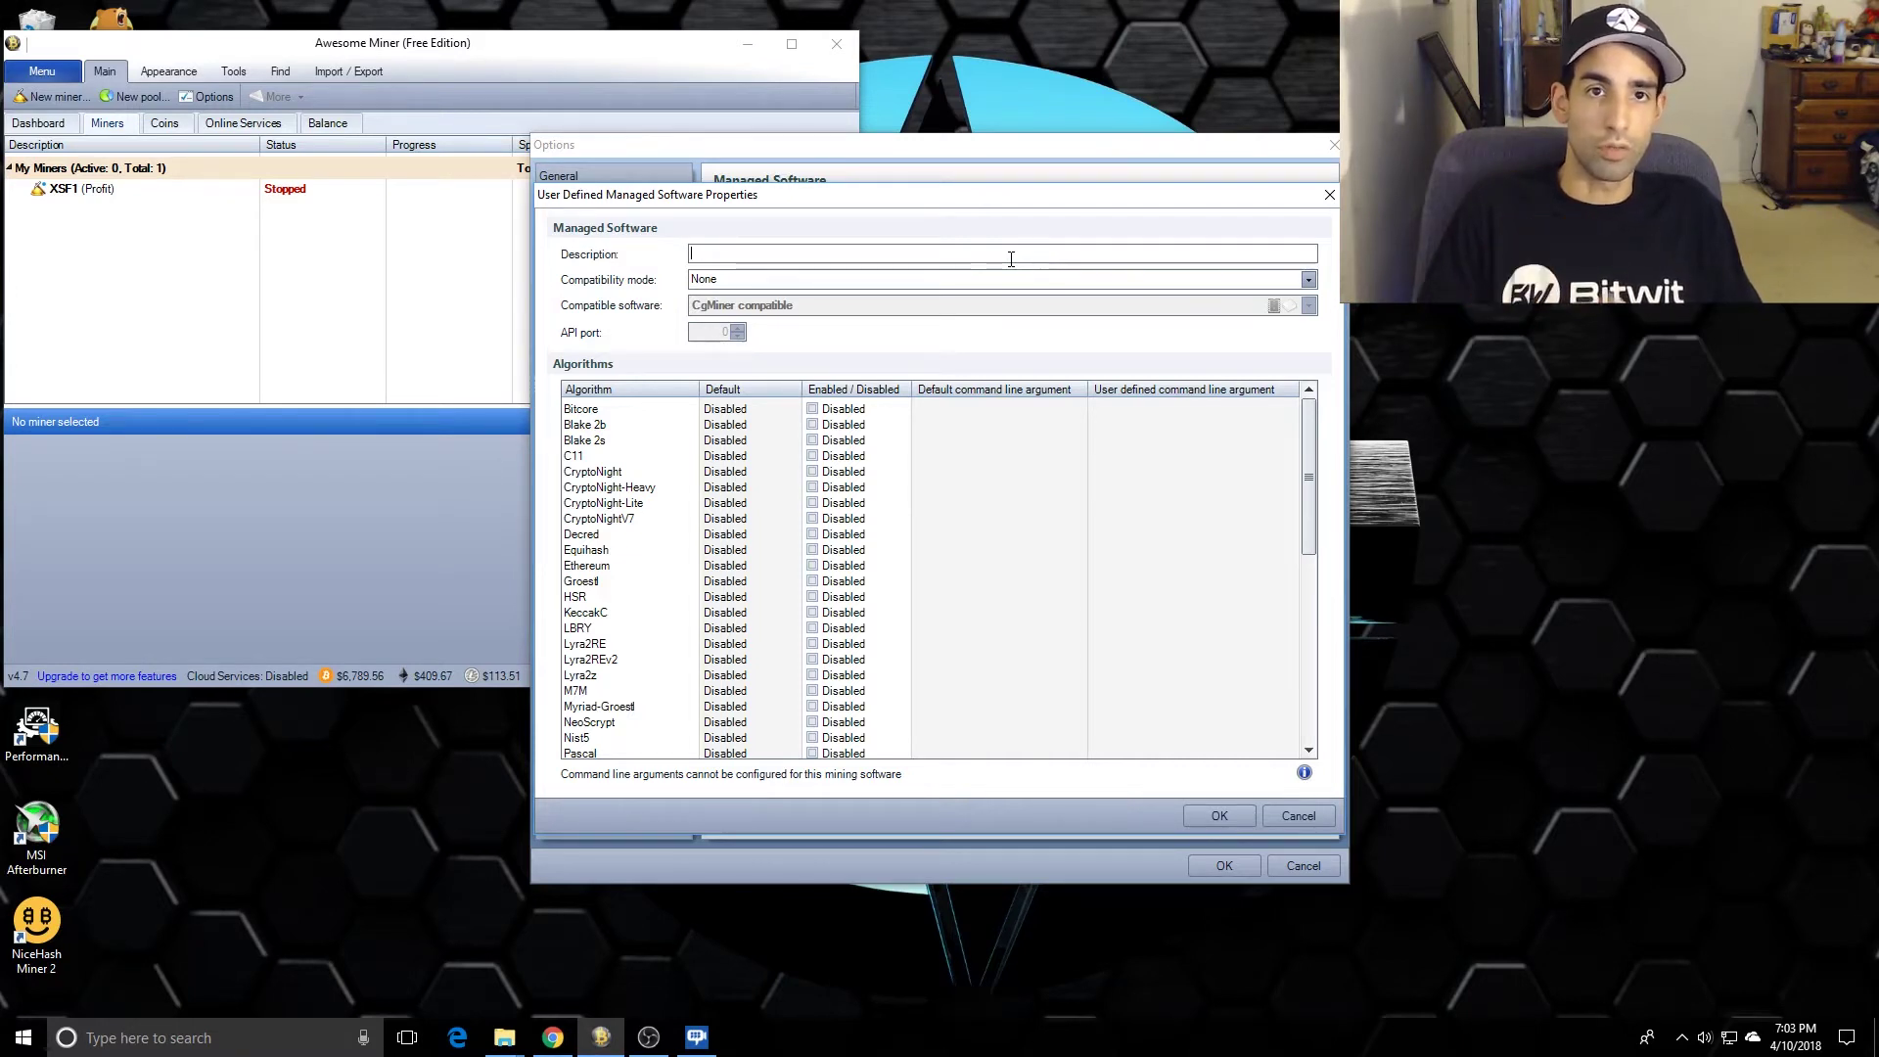
Step: Create 'XMR STAK' as API-only XMR-Stak compatible software on port 5555 with CryptoNightV7 enabled
type("XM")
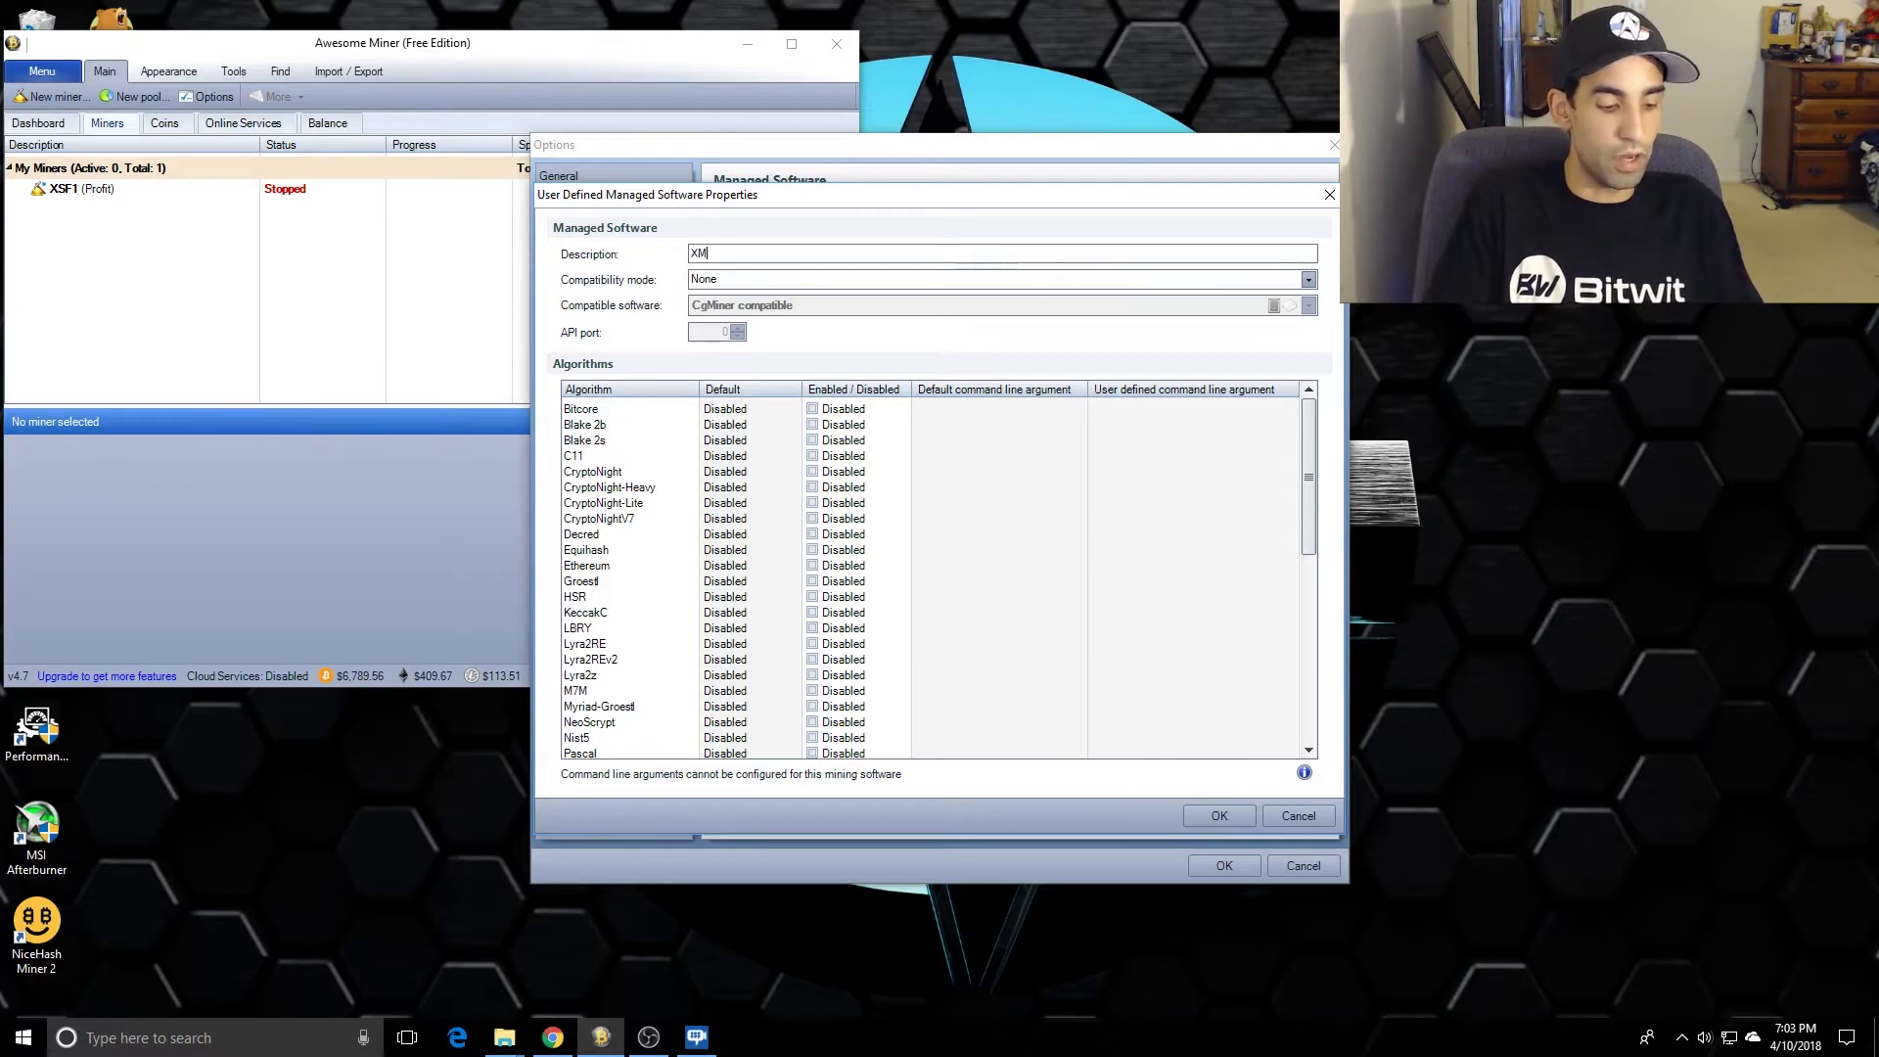
type("R S")
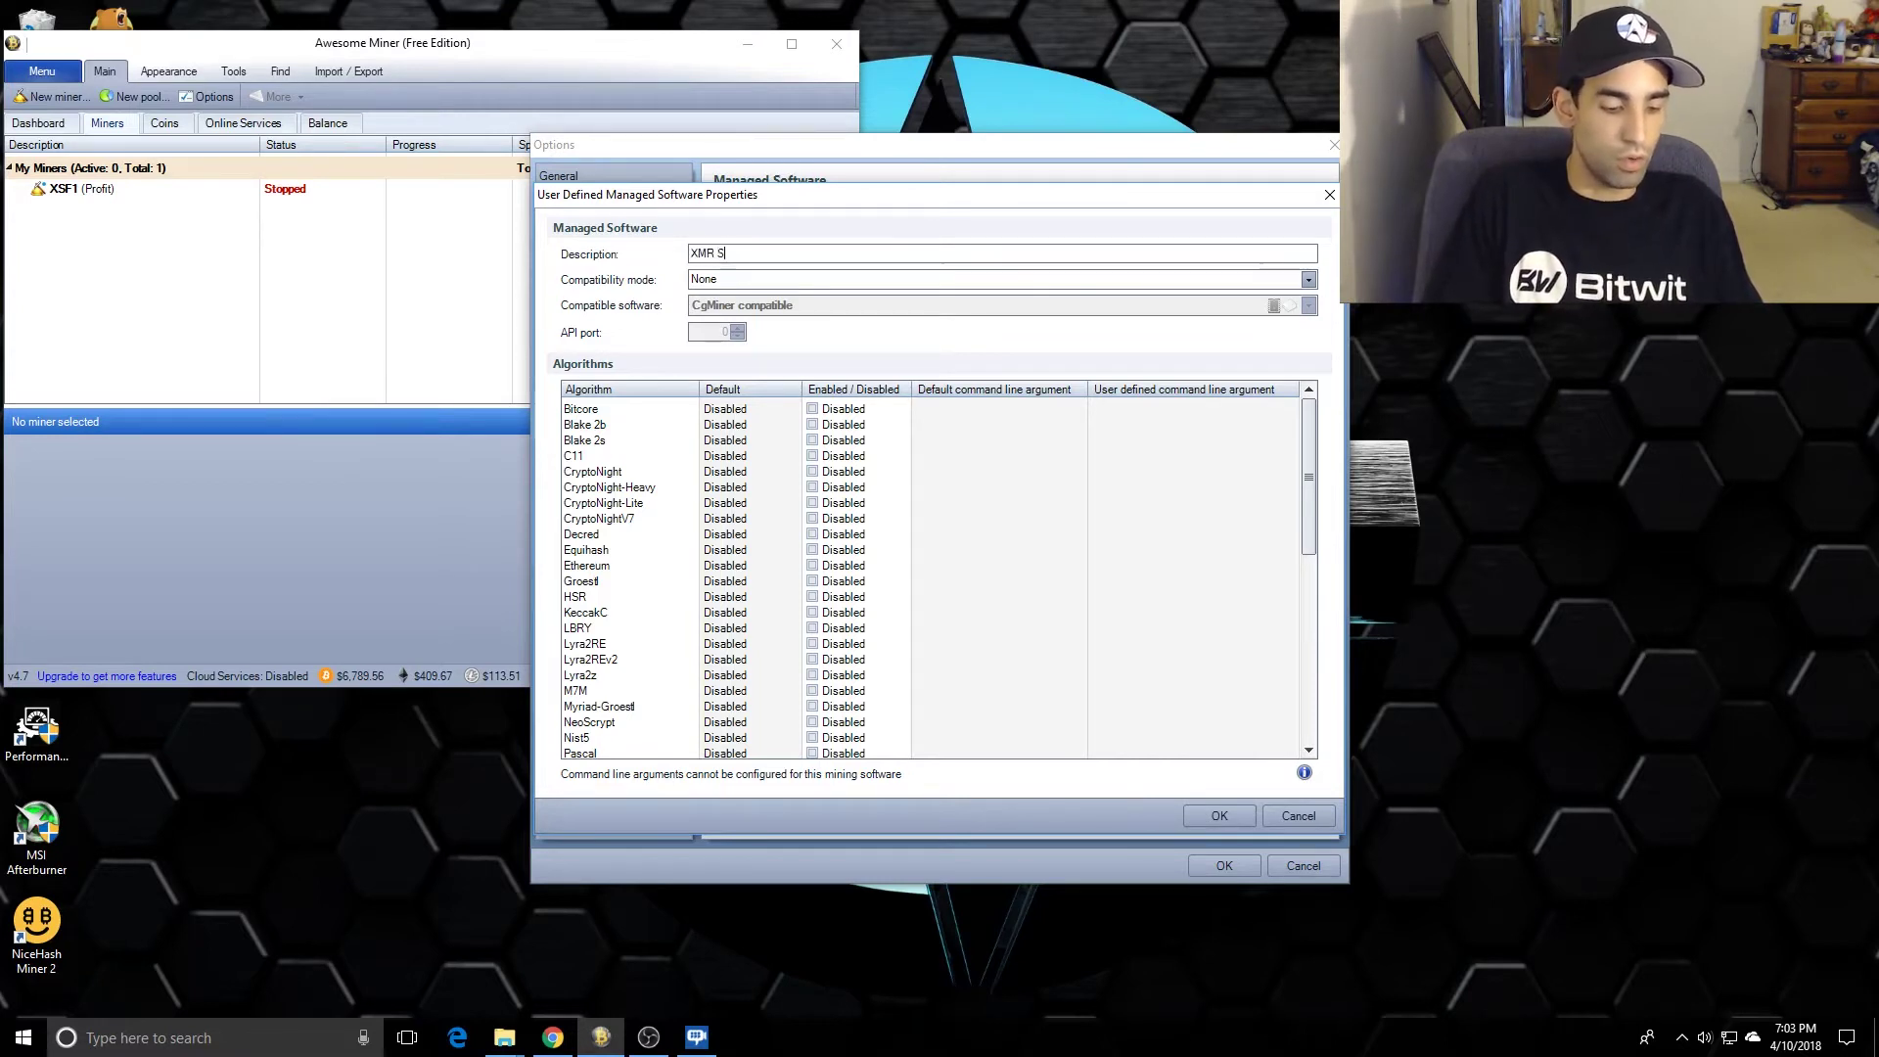
type("TAK")
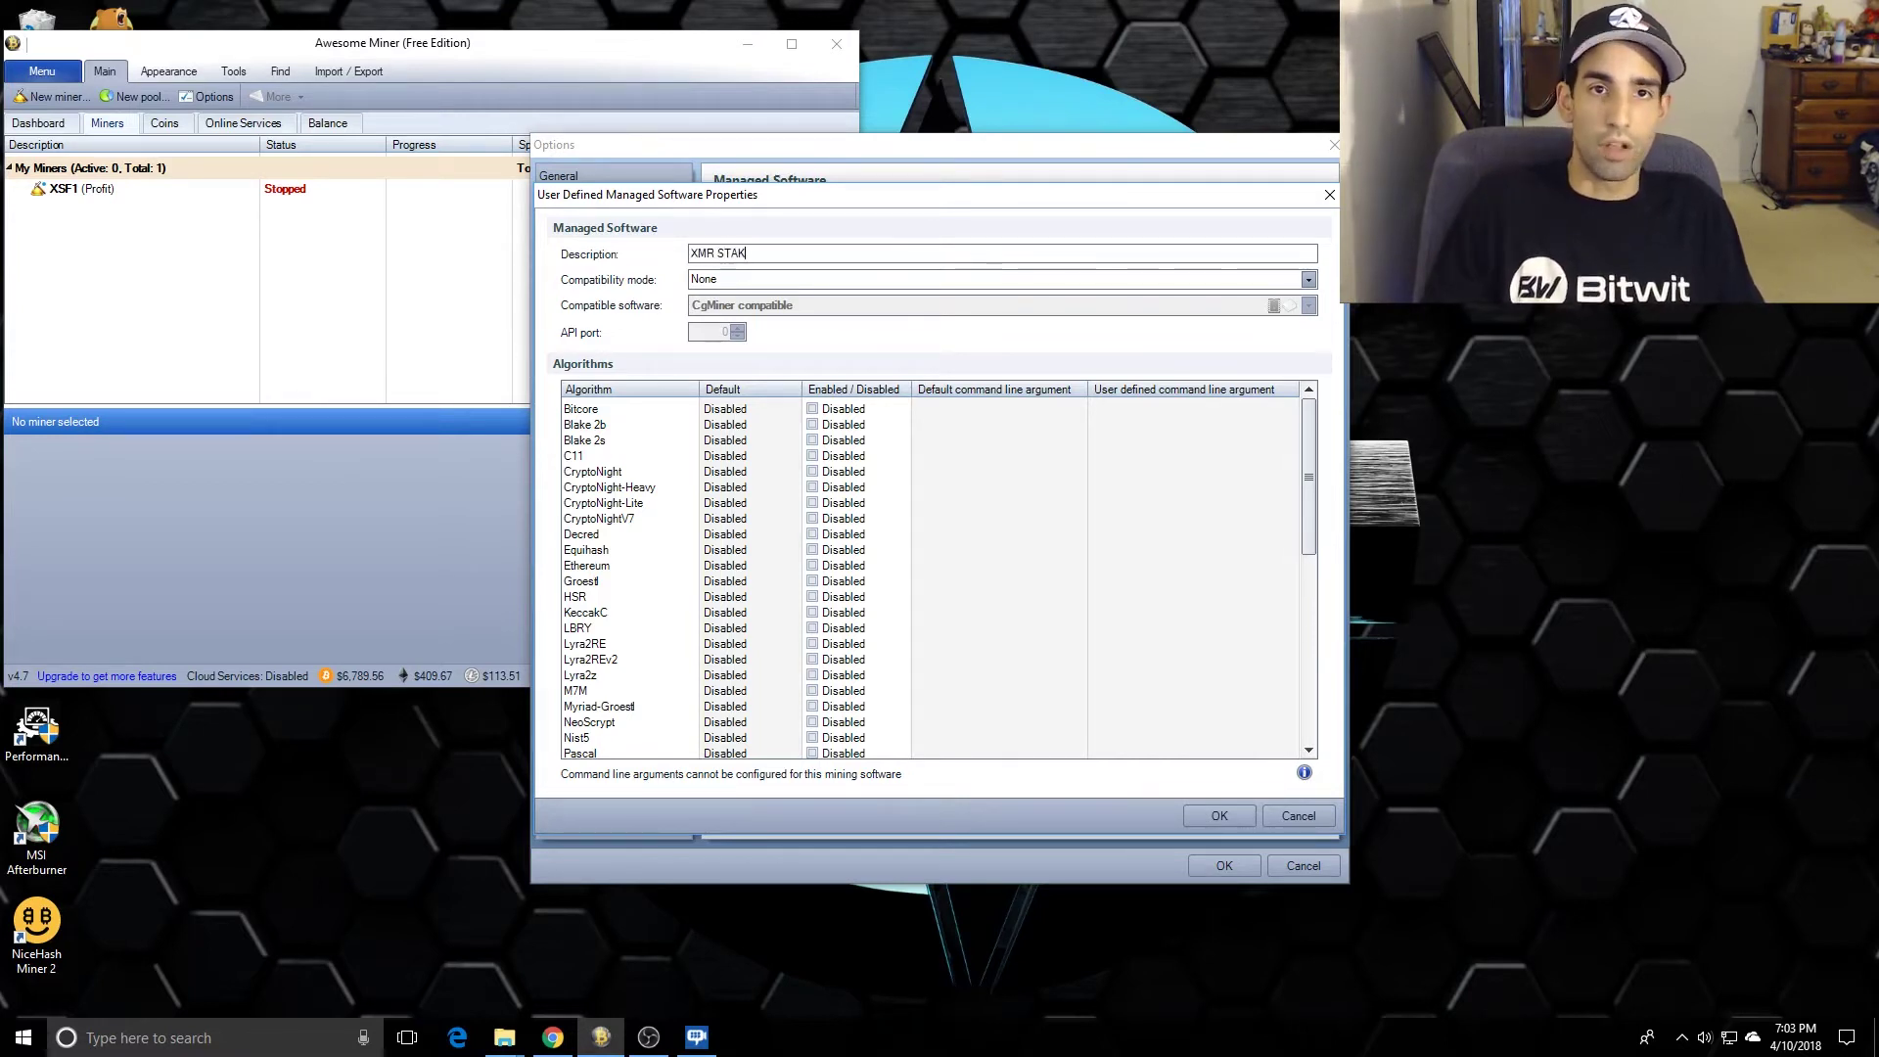
left_click(1188, 277)
left_click(1145, 331)
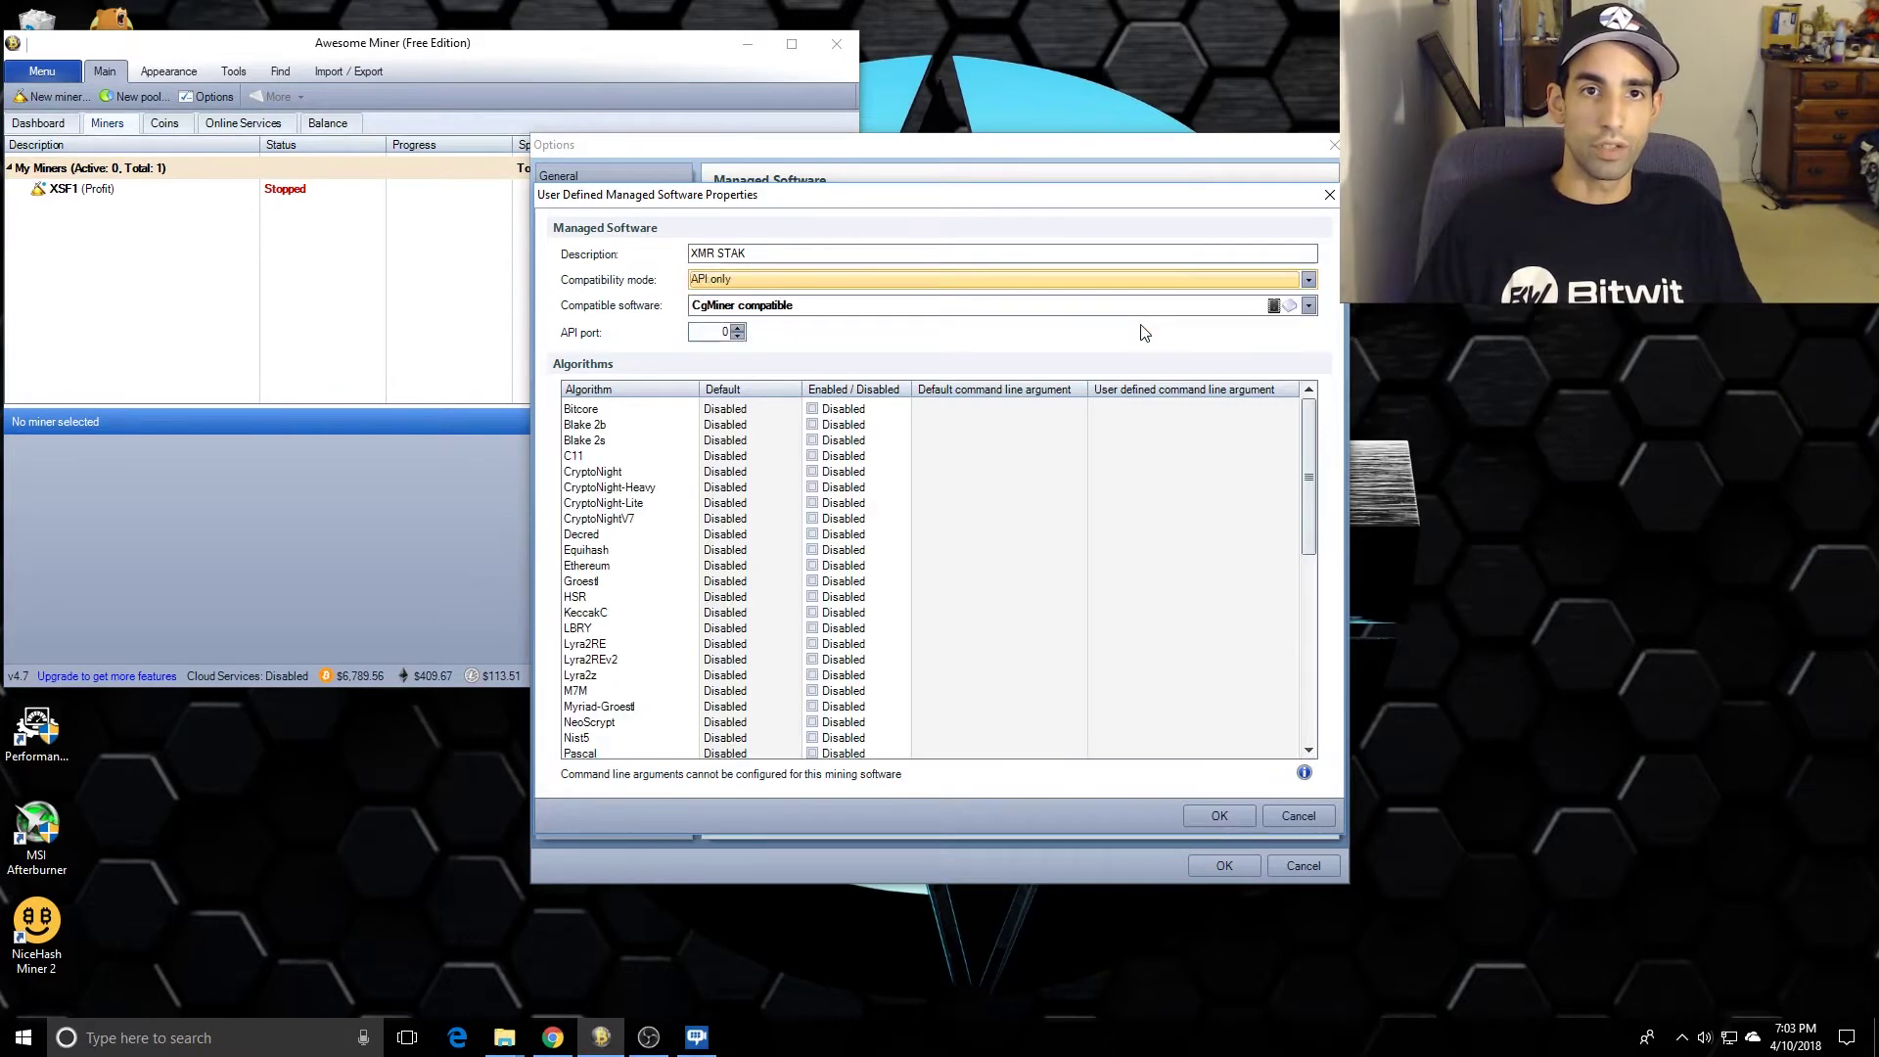
left_click(1145, 306)
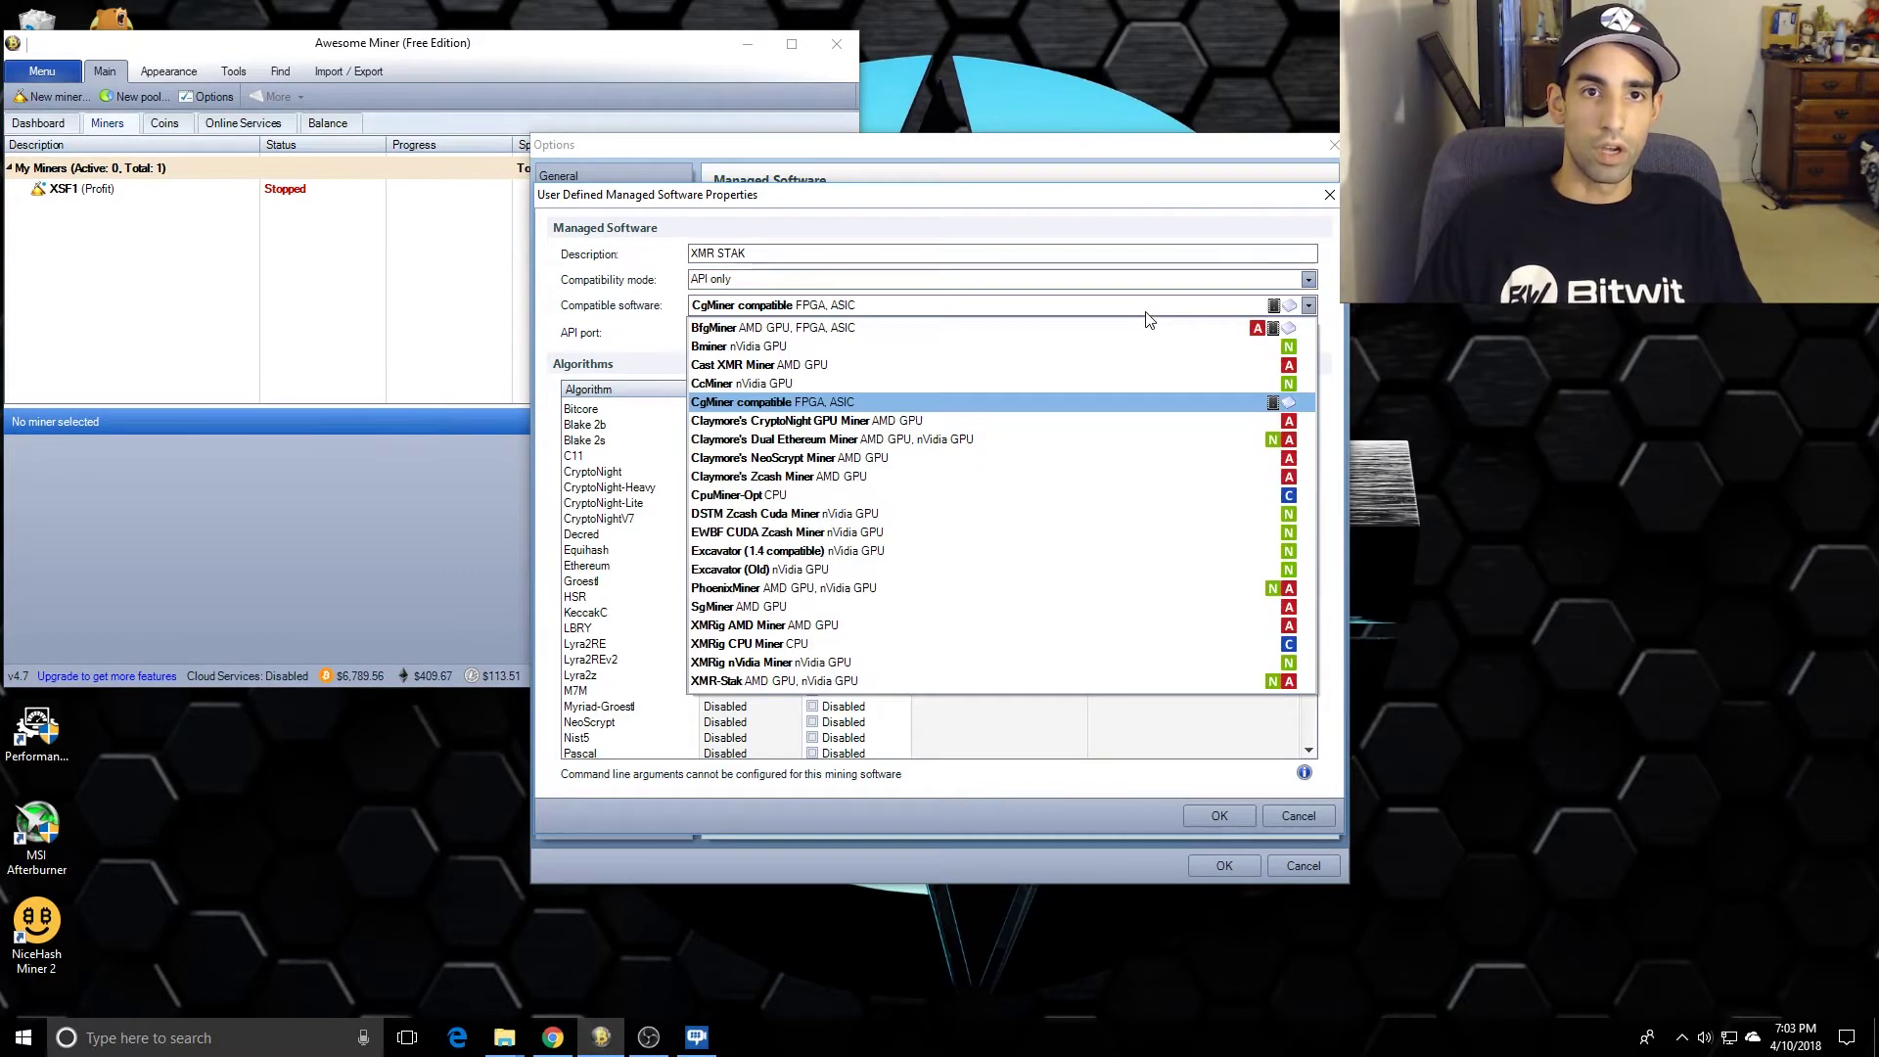
left_click(987, 679)
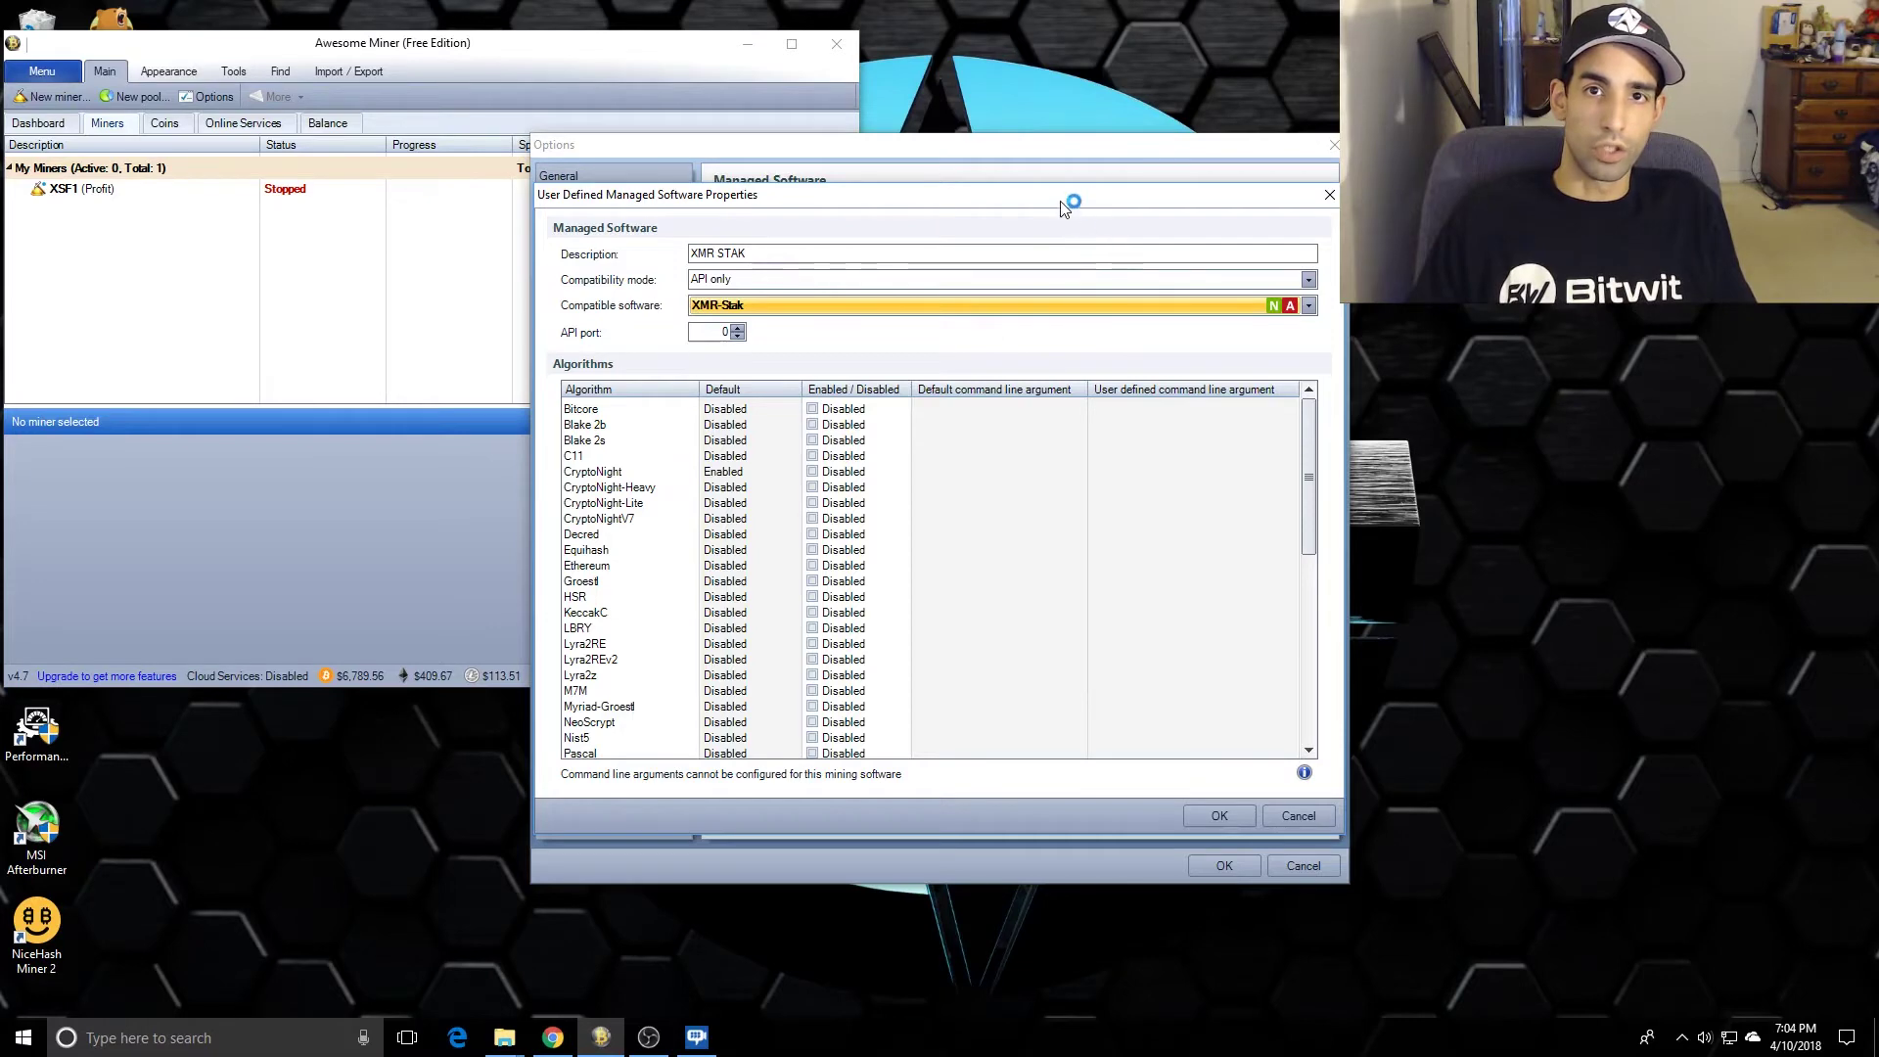
left_click_drag(1062, 202, 1134, 222)
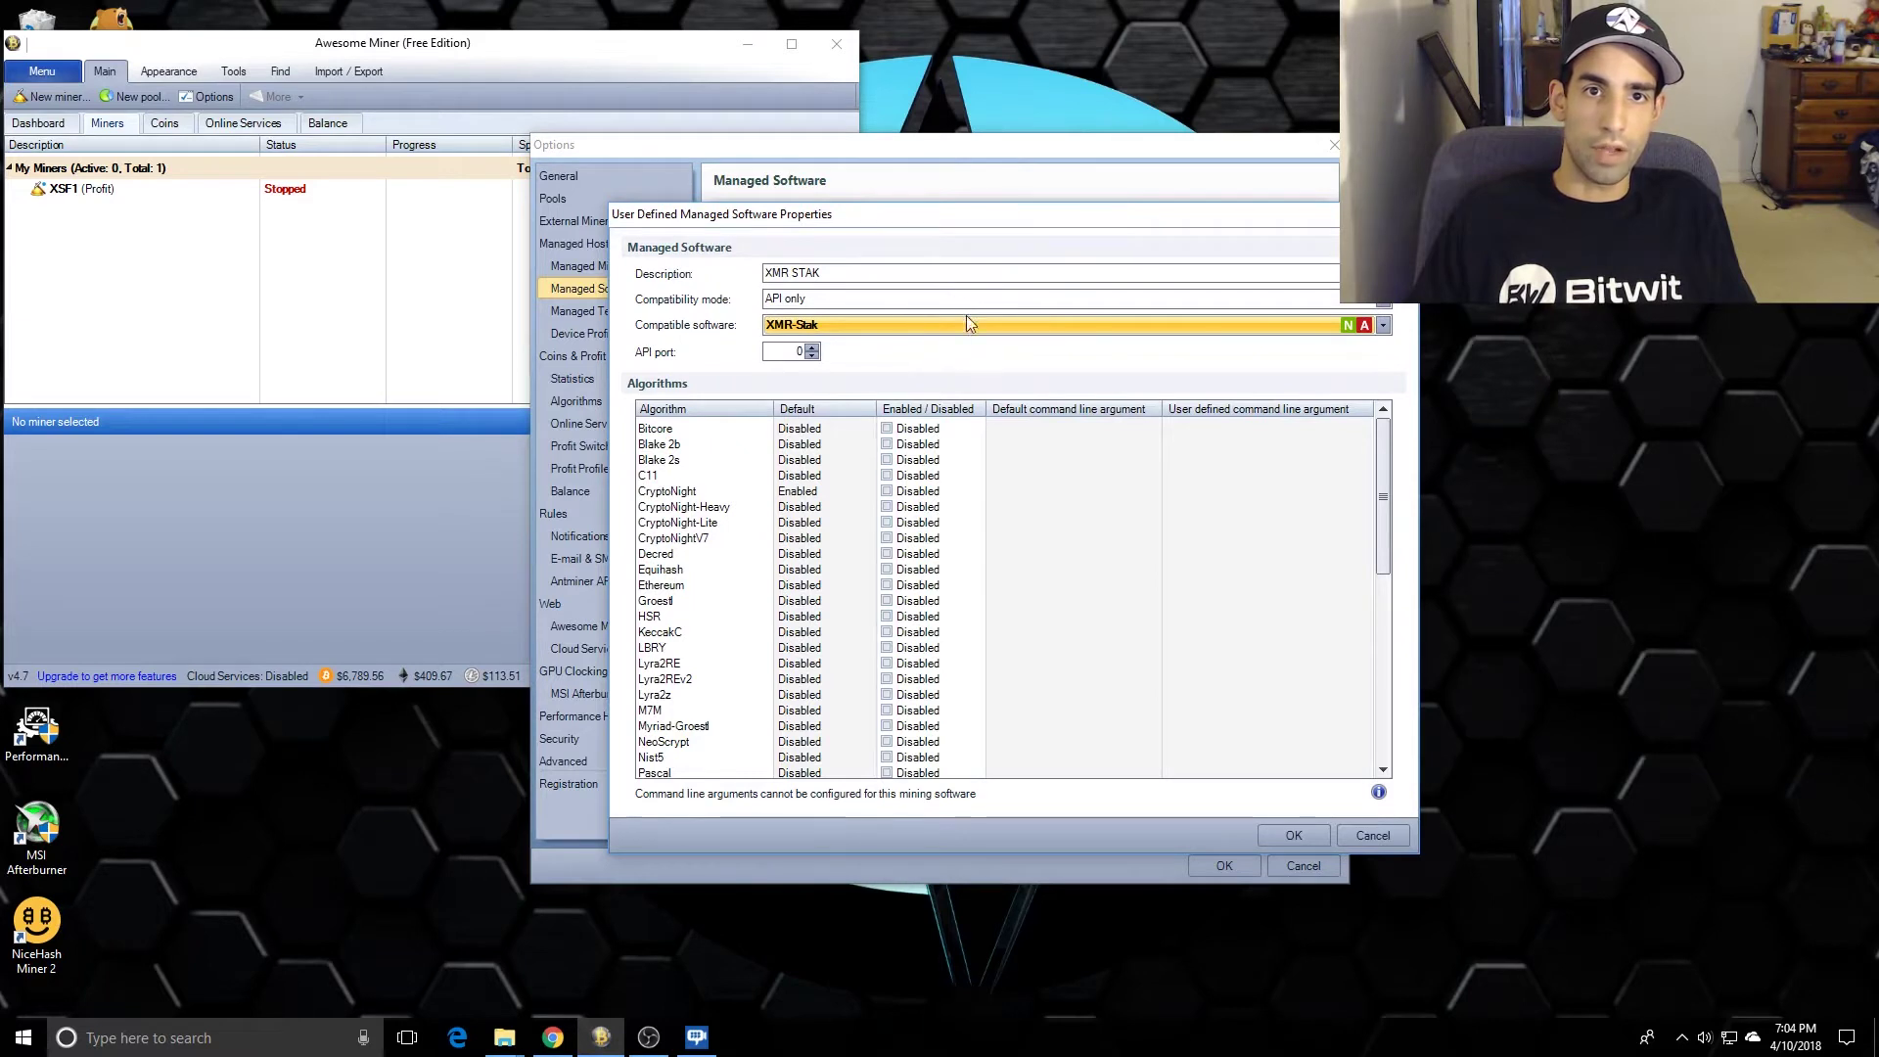
left_click(783, 352)
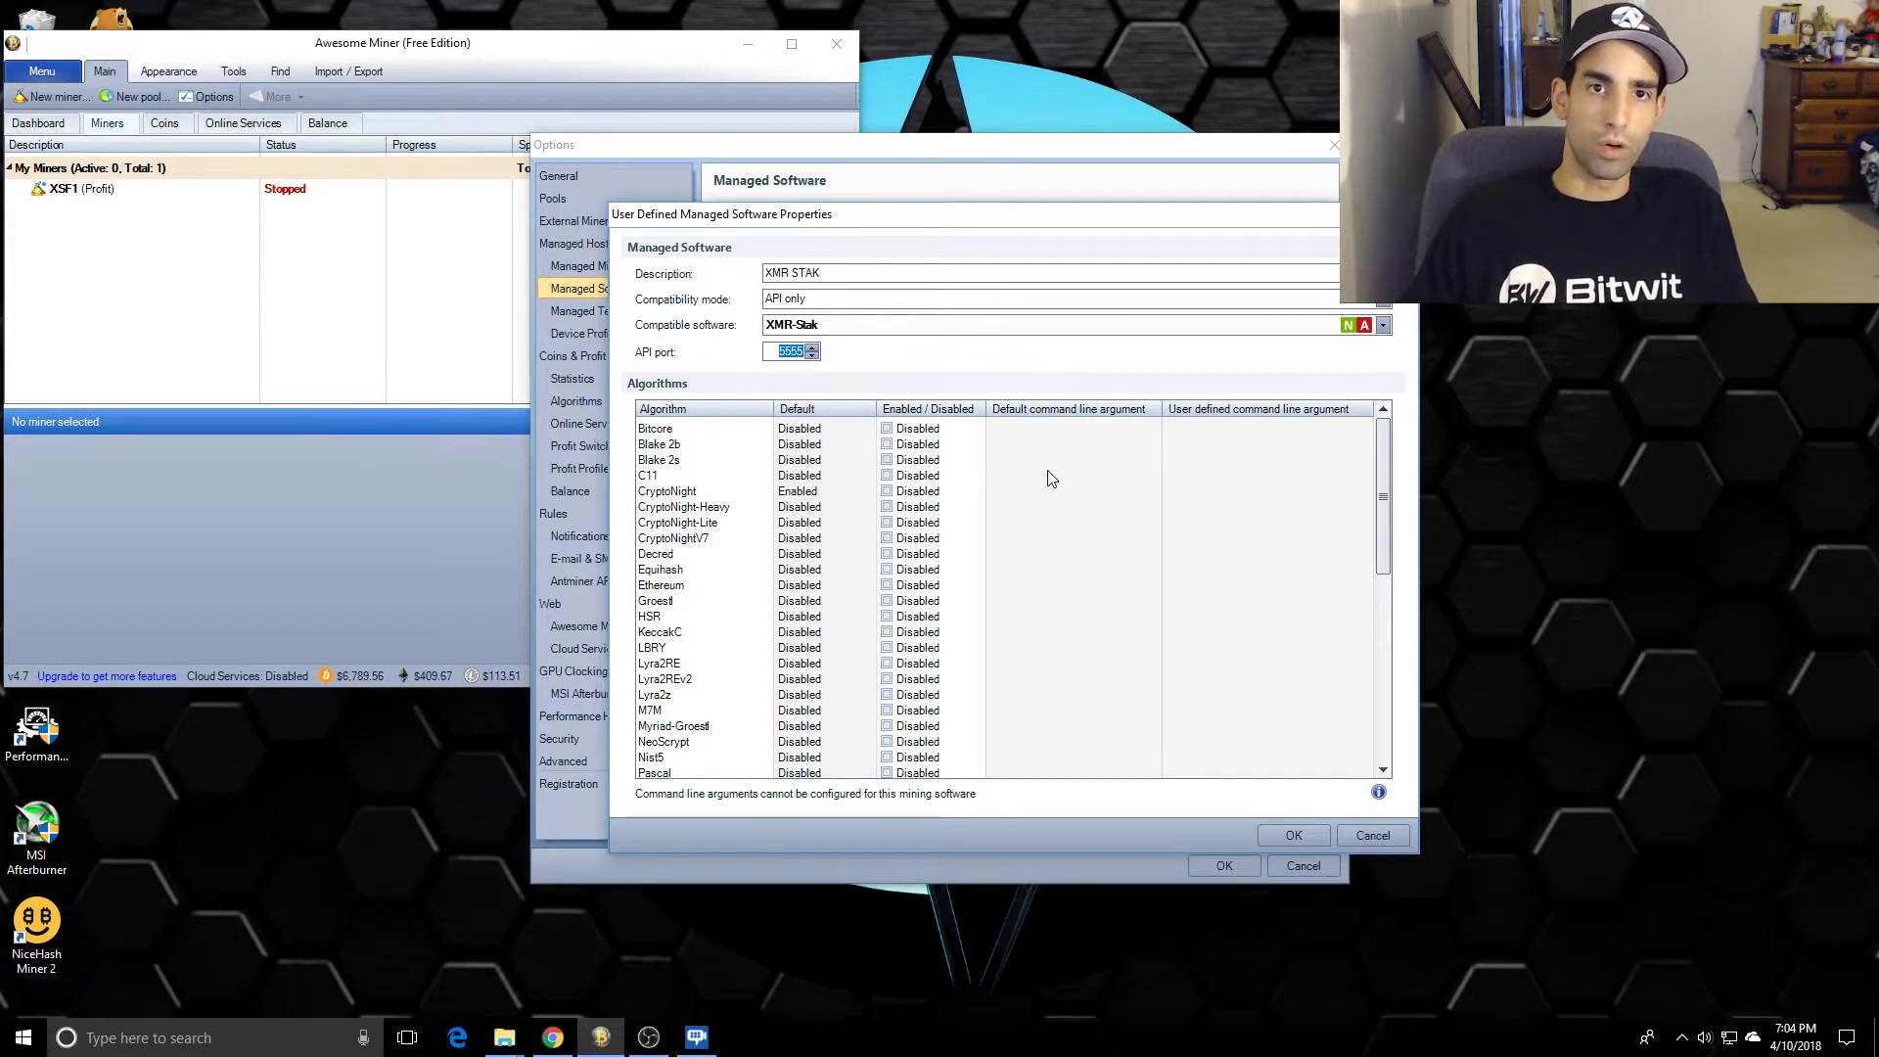
left_click(887, 540)
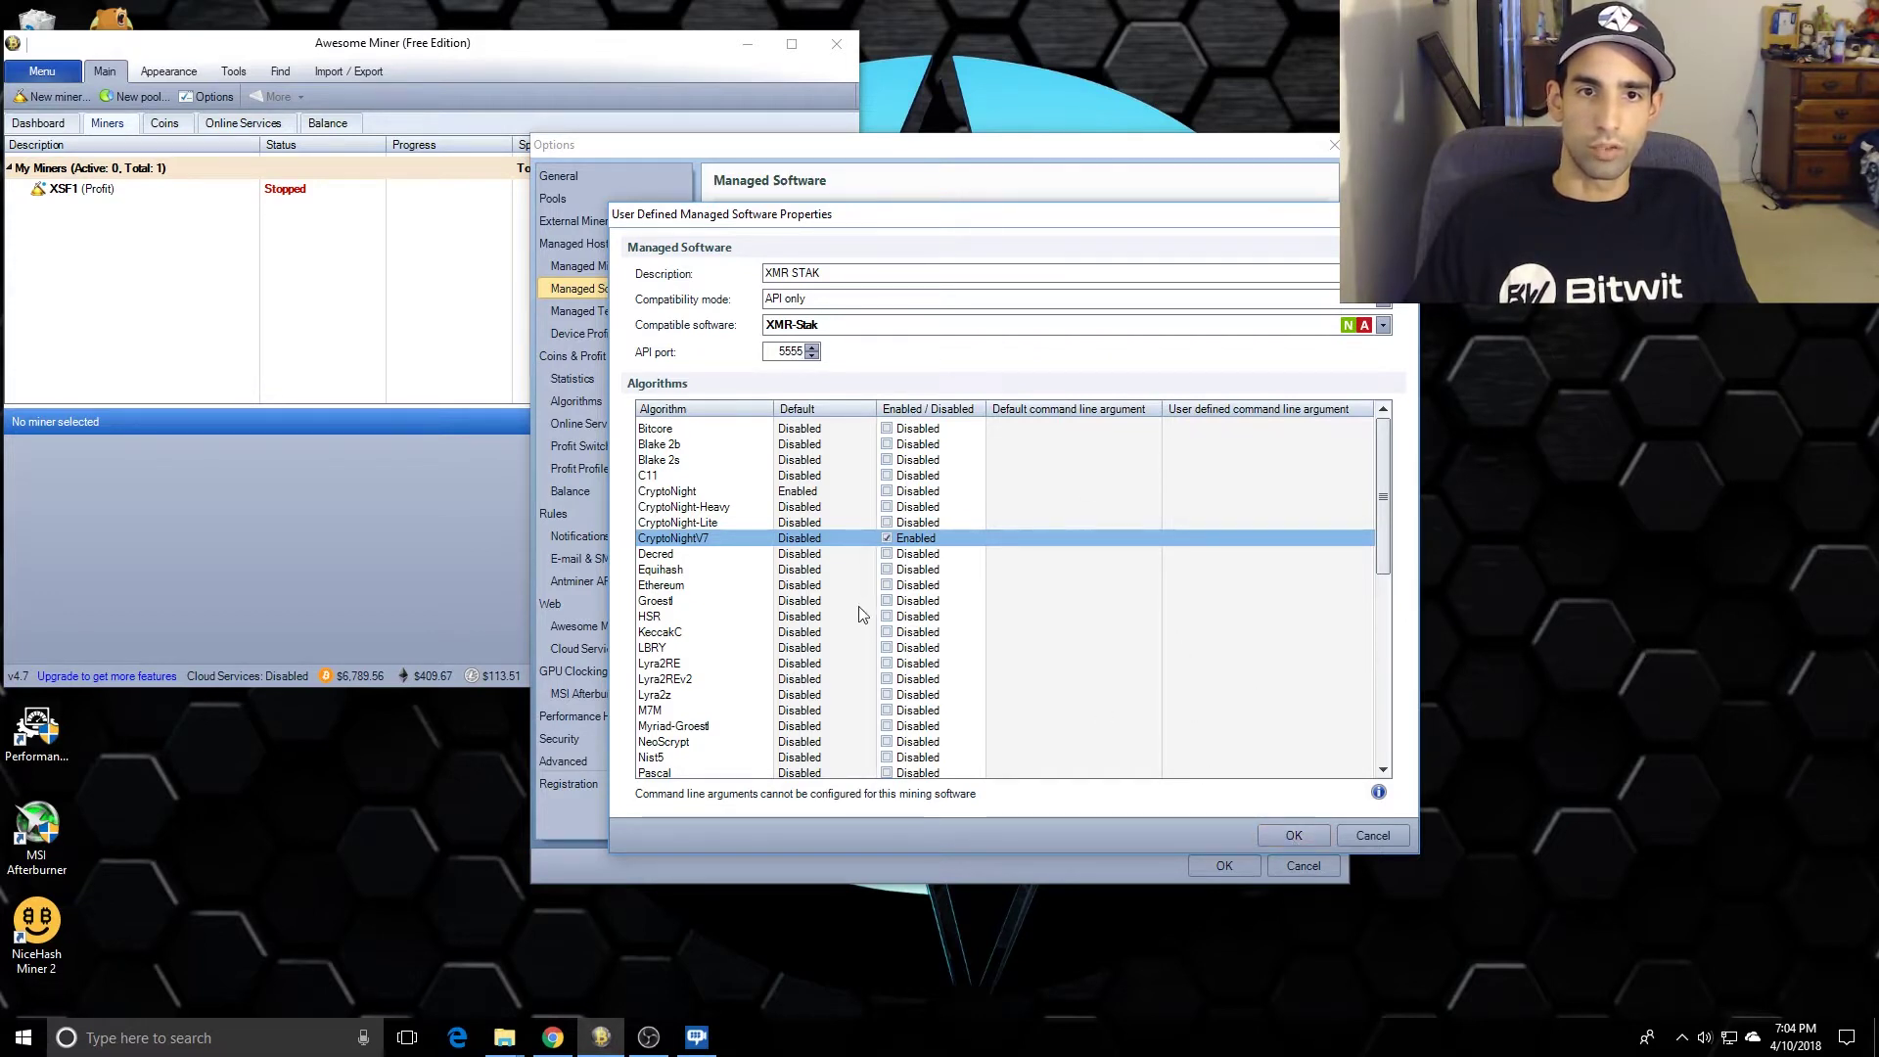
left_click(1312, 834)
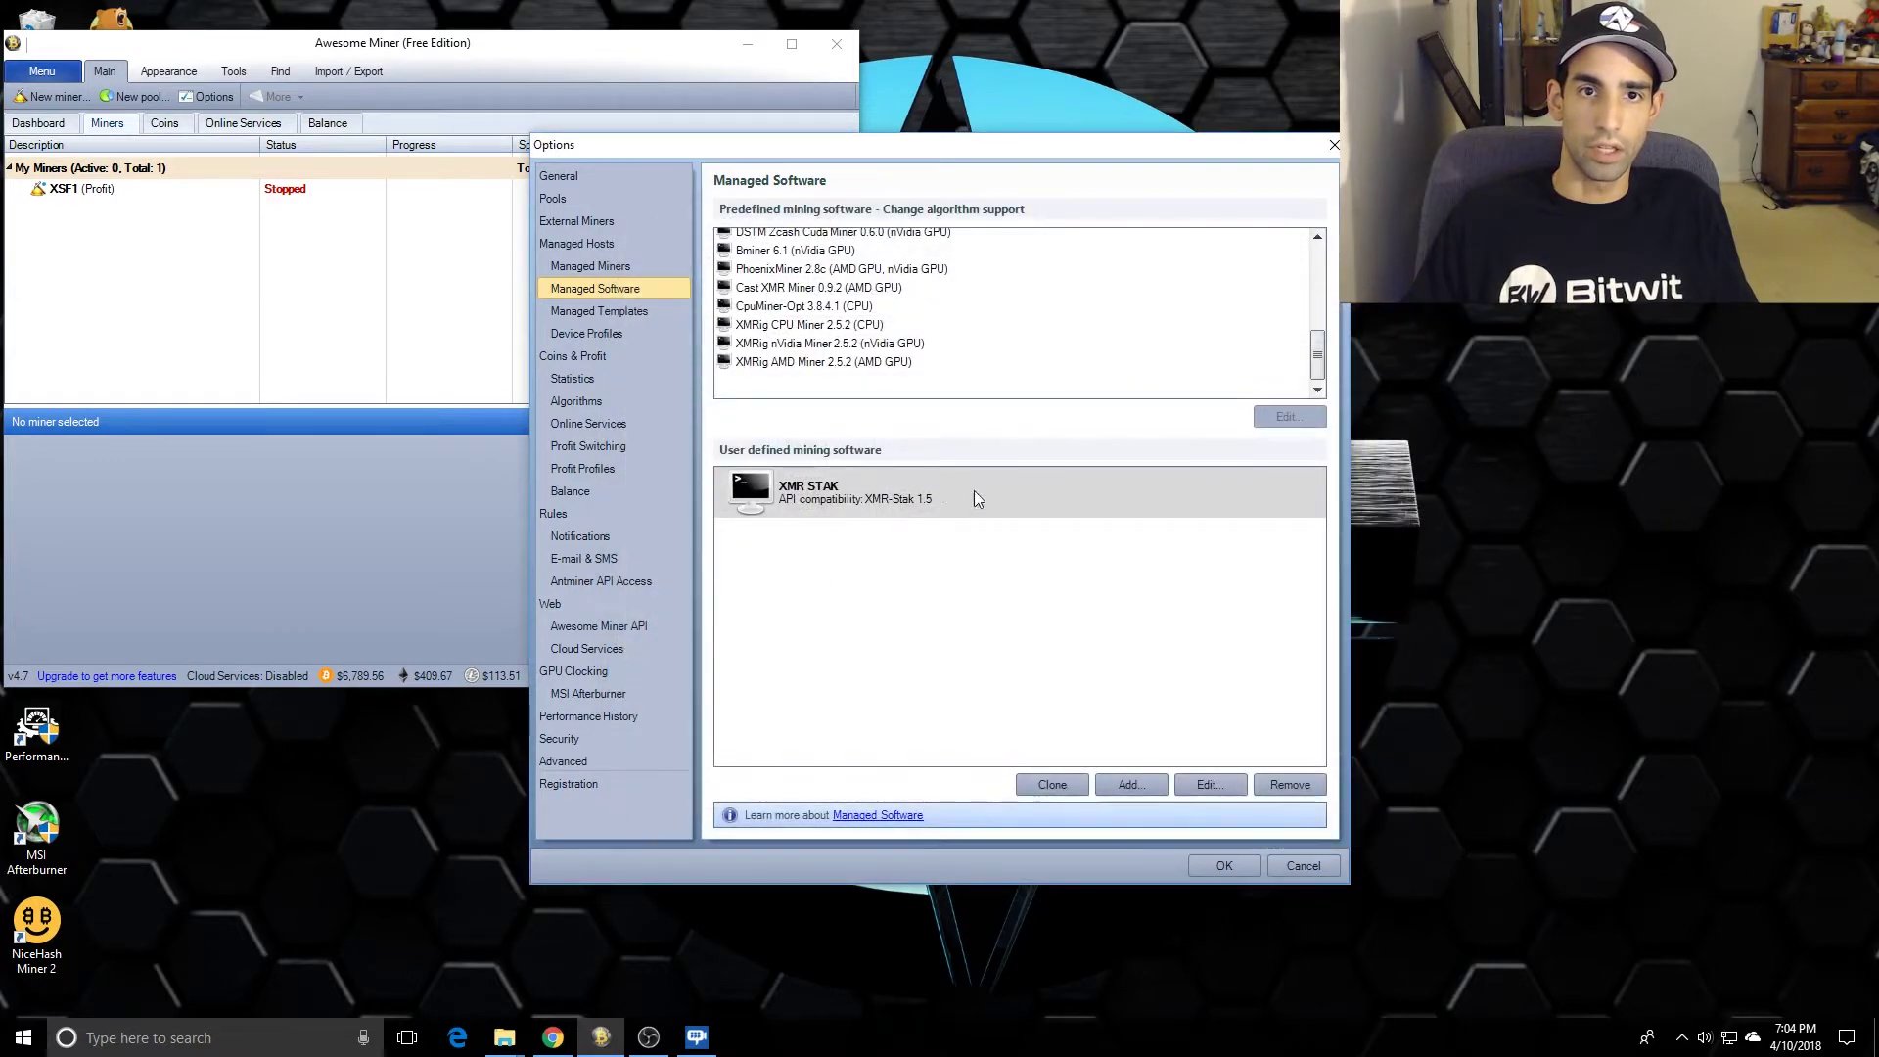
Step: Start a new managed miner, then bring up the Downloads folder and the xmr-stak releases page
left_click(607, 266)
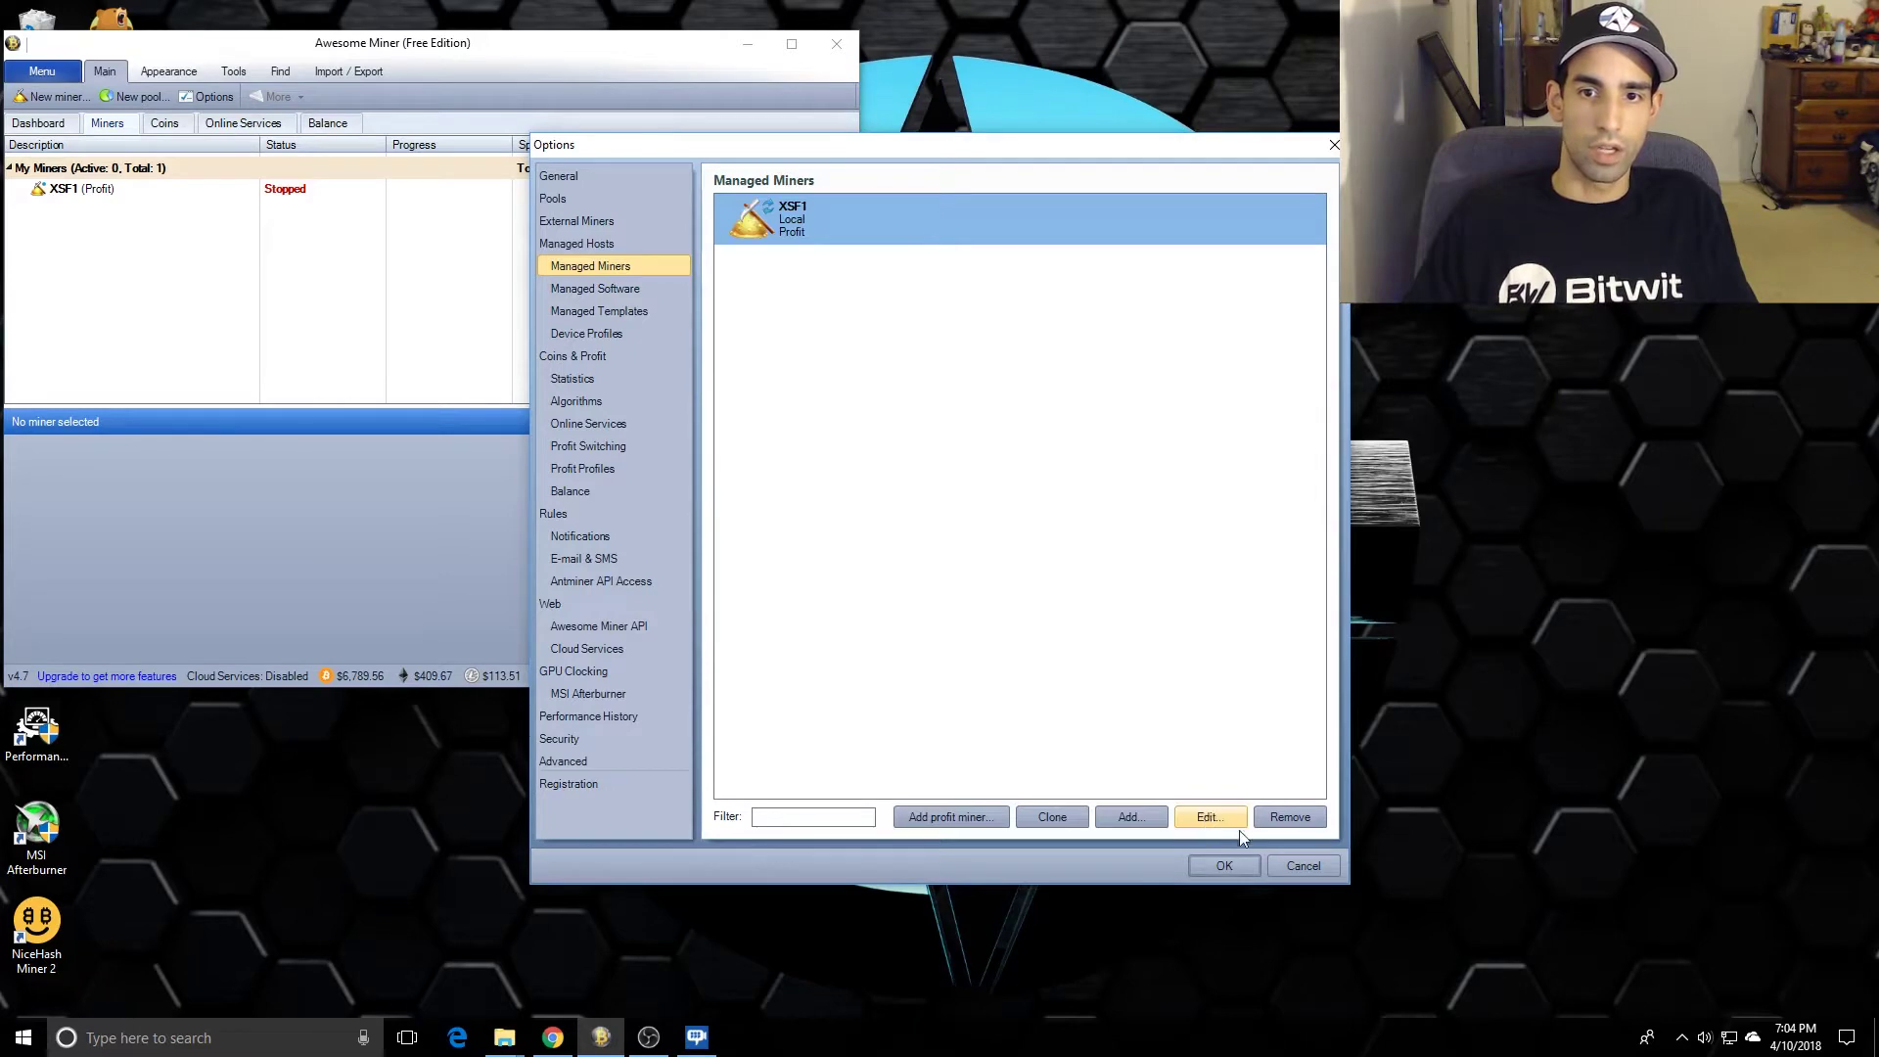
left_click(1136, 821)
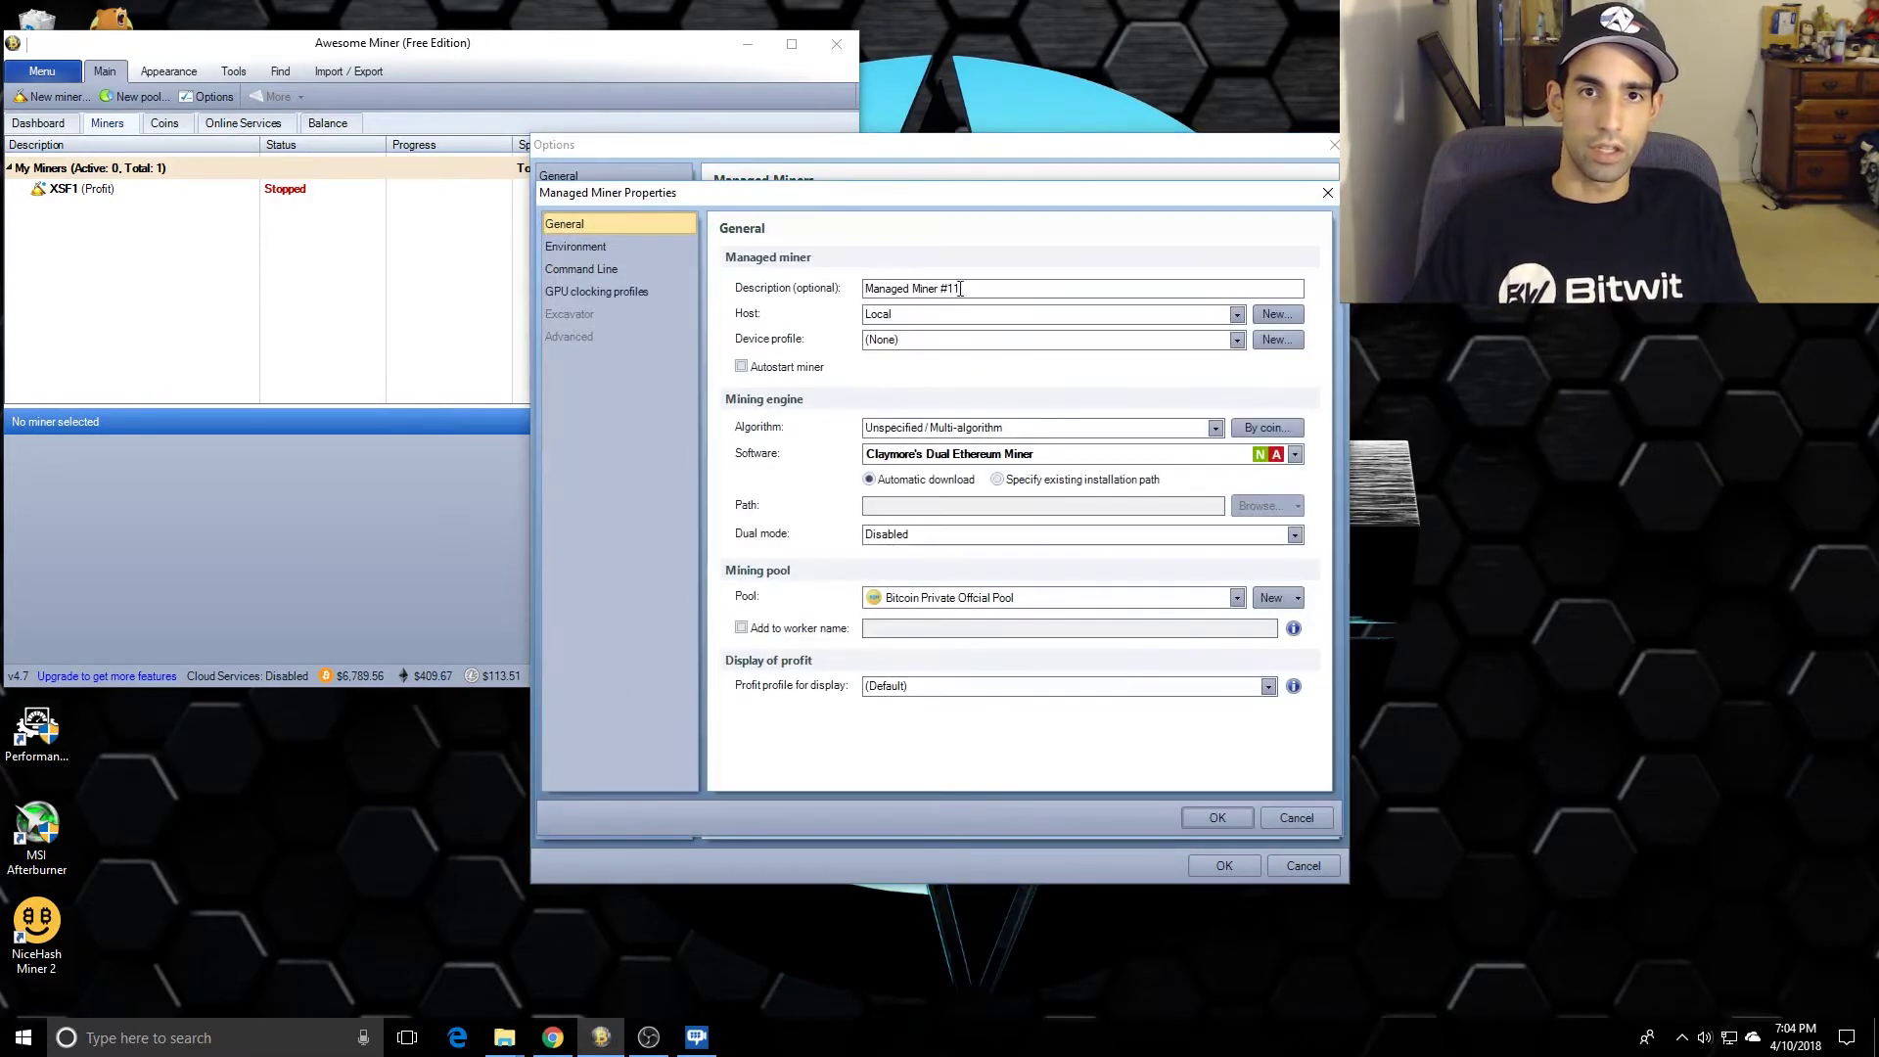
left_click(504, 1038)
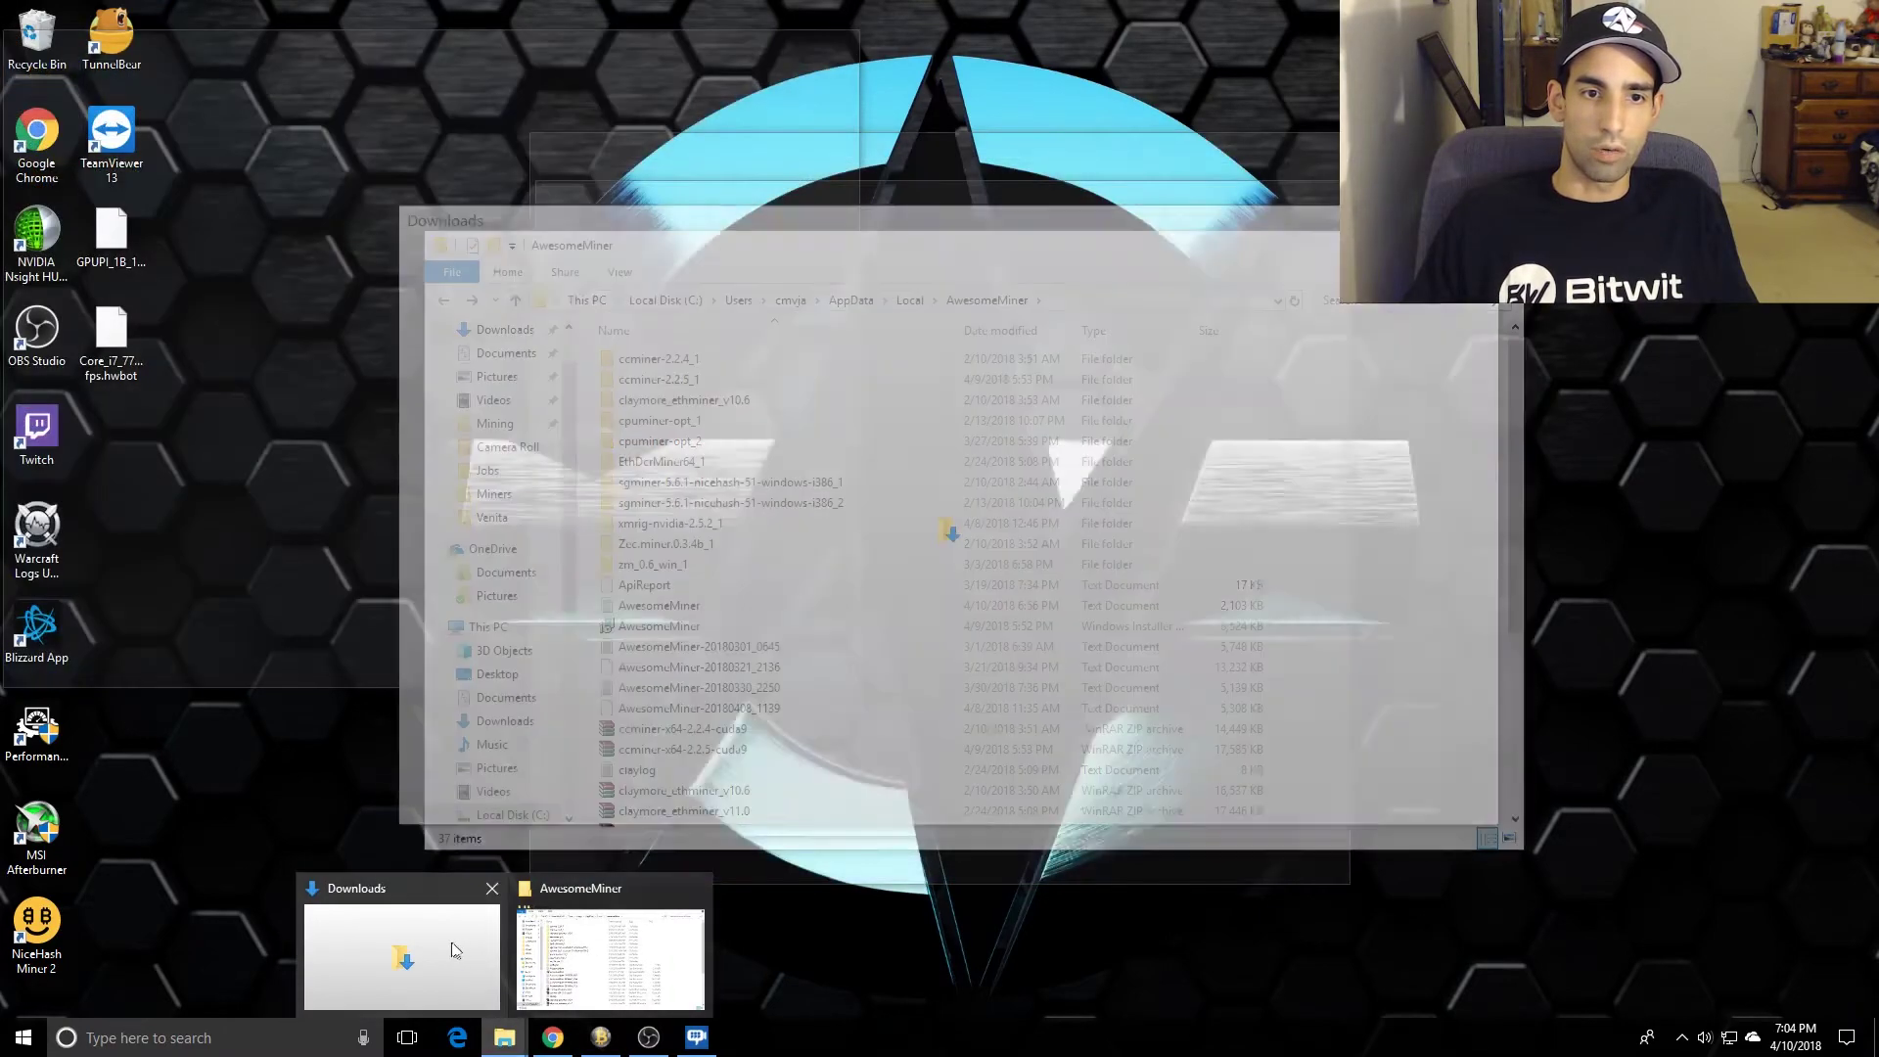
left_click(401, 954)
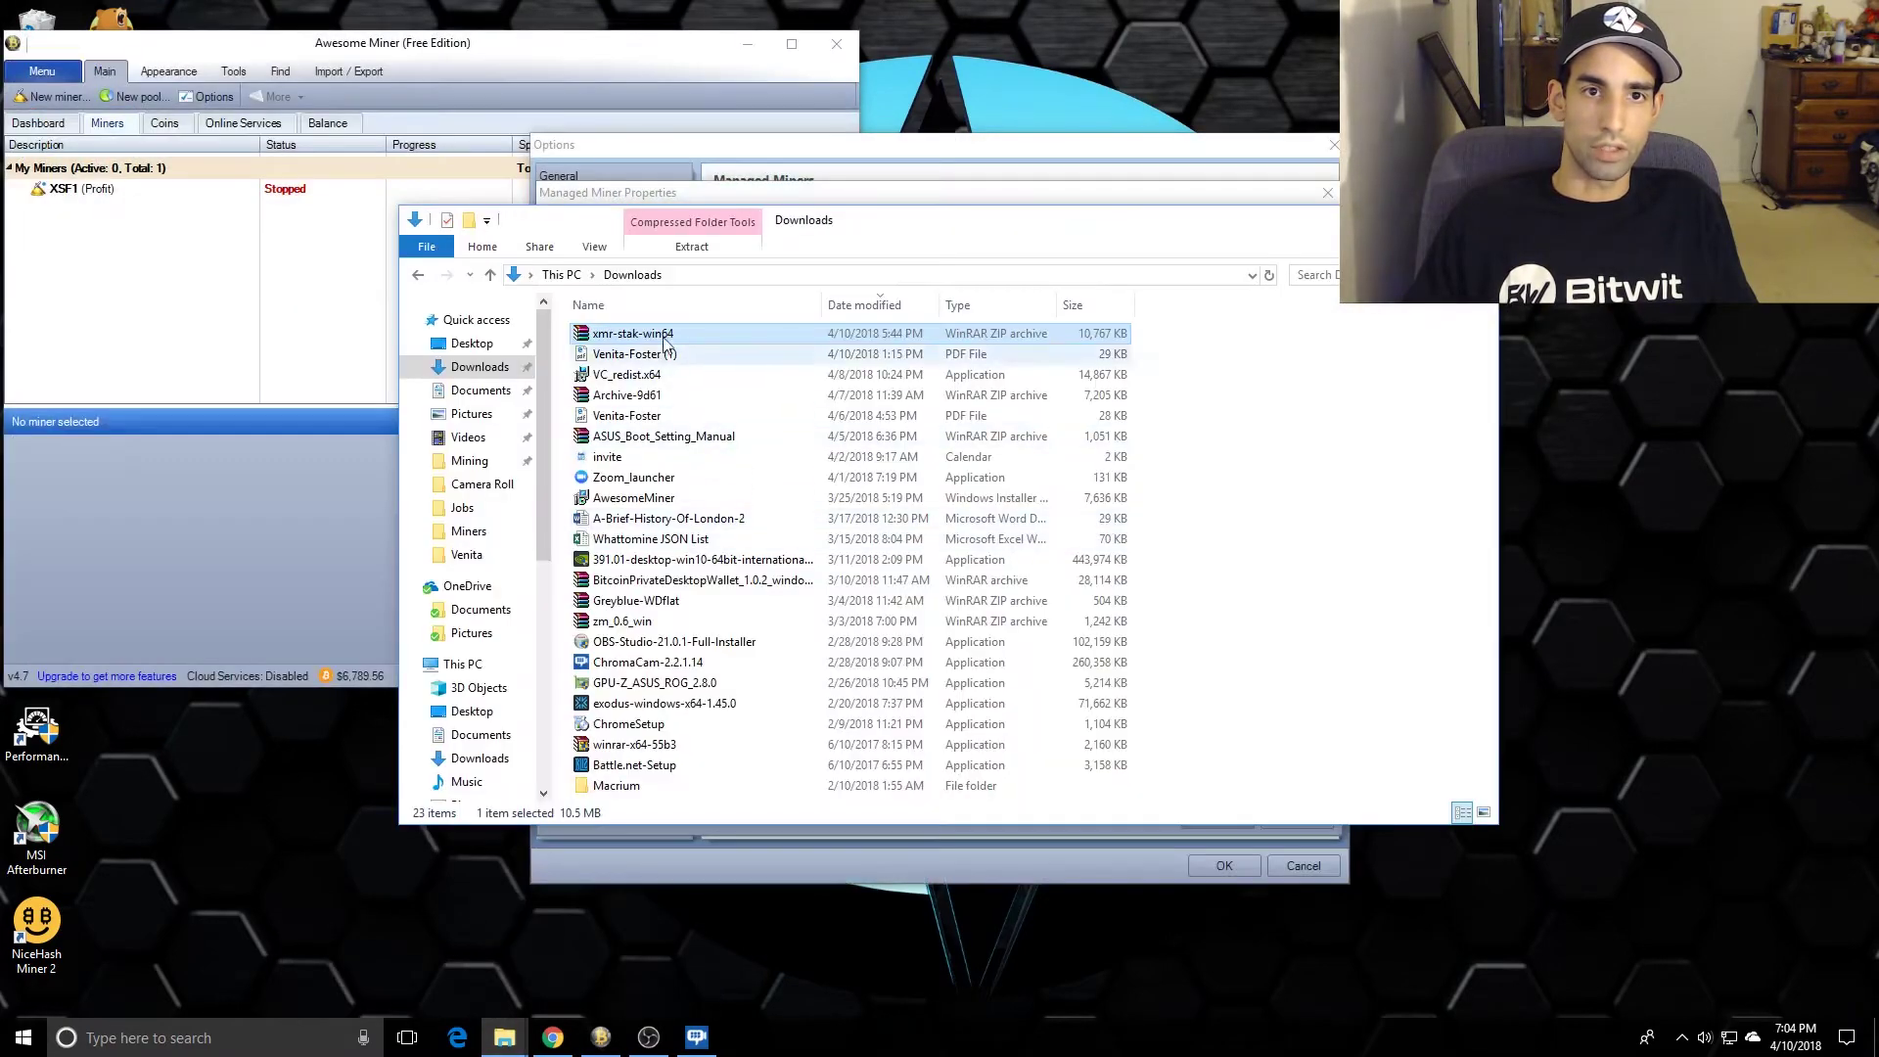
left_click(553, 1038)
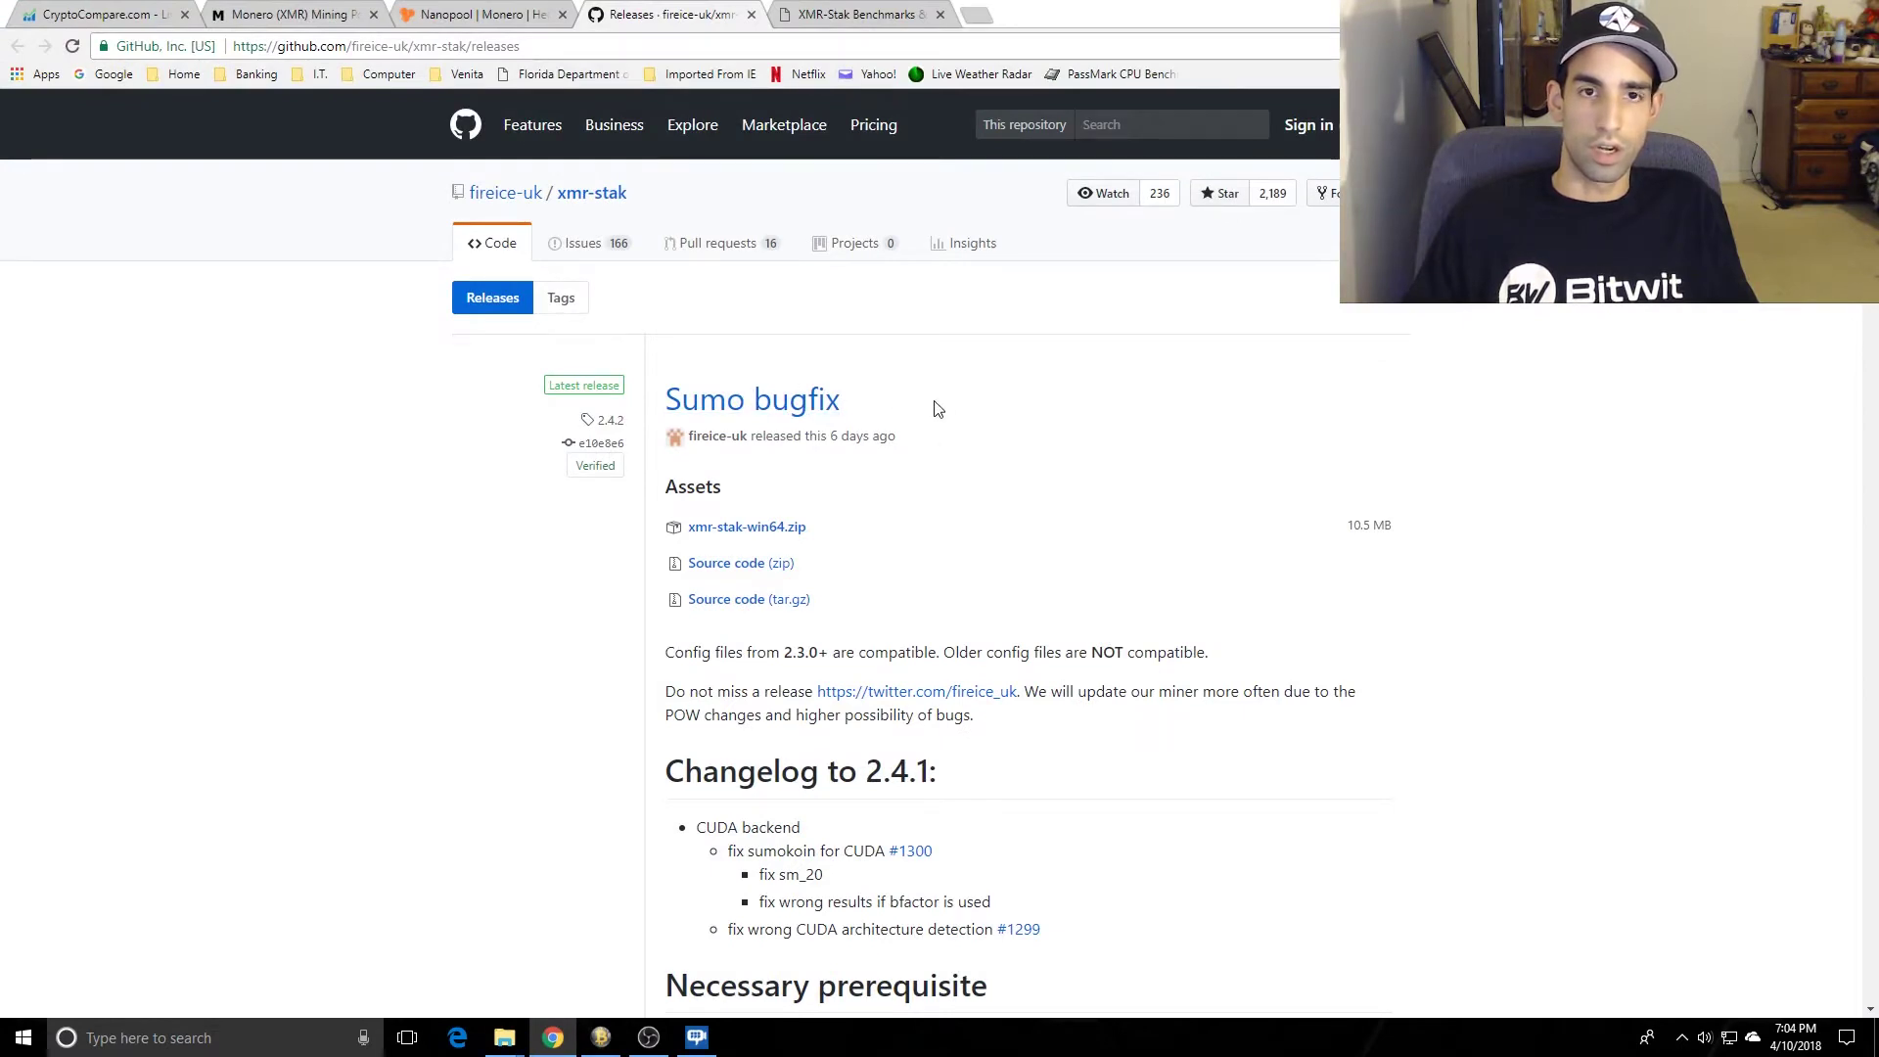
left_click_drag(934, 409, 661, 401)
left_click(965, 407)
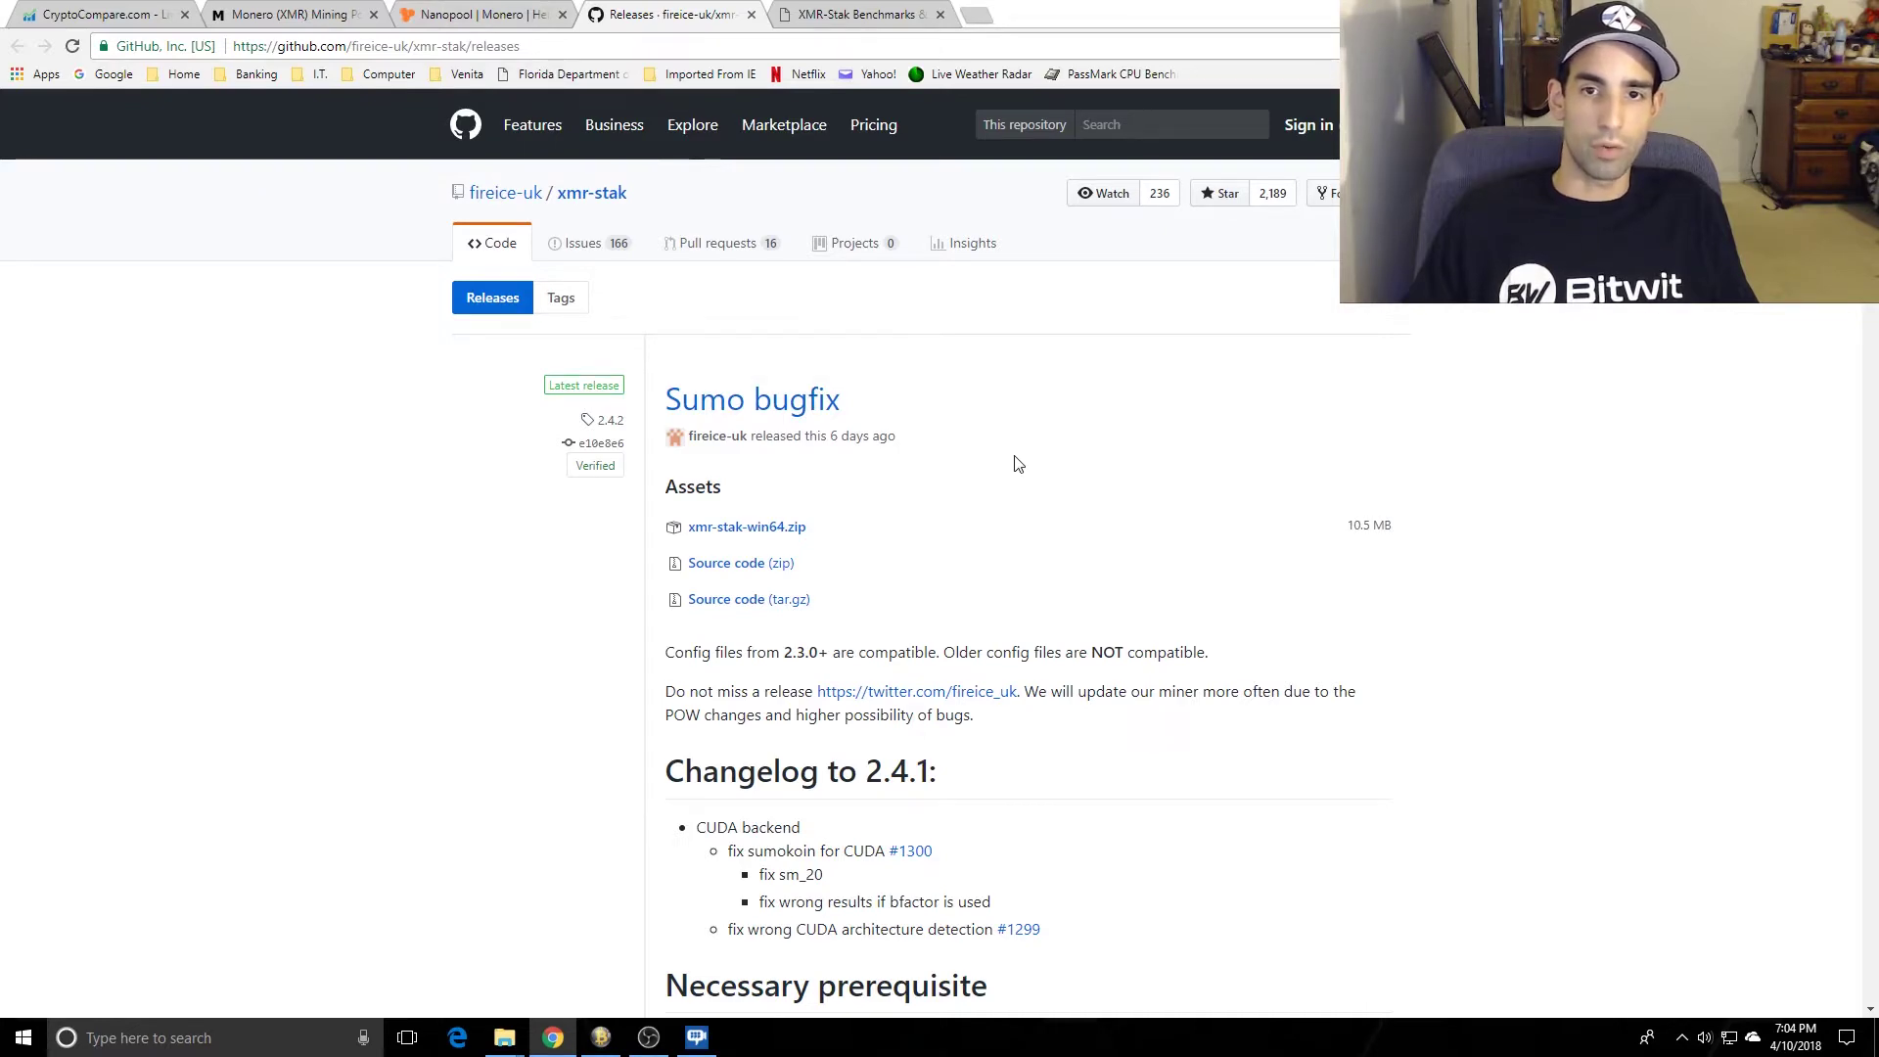
scroll(1008, 474, "down", 3)
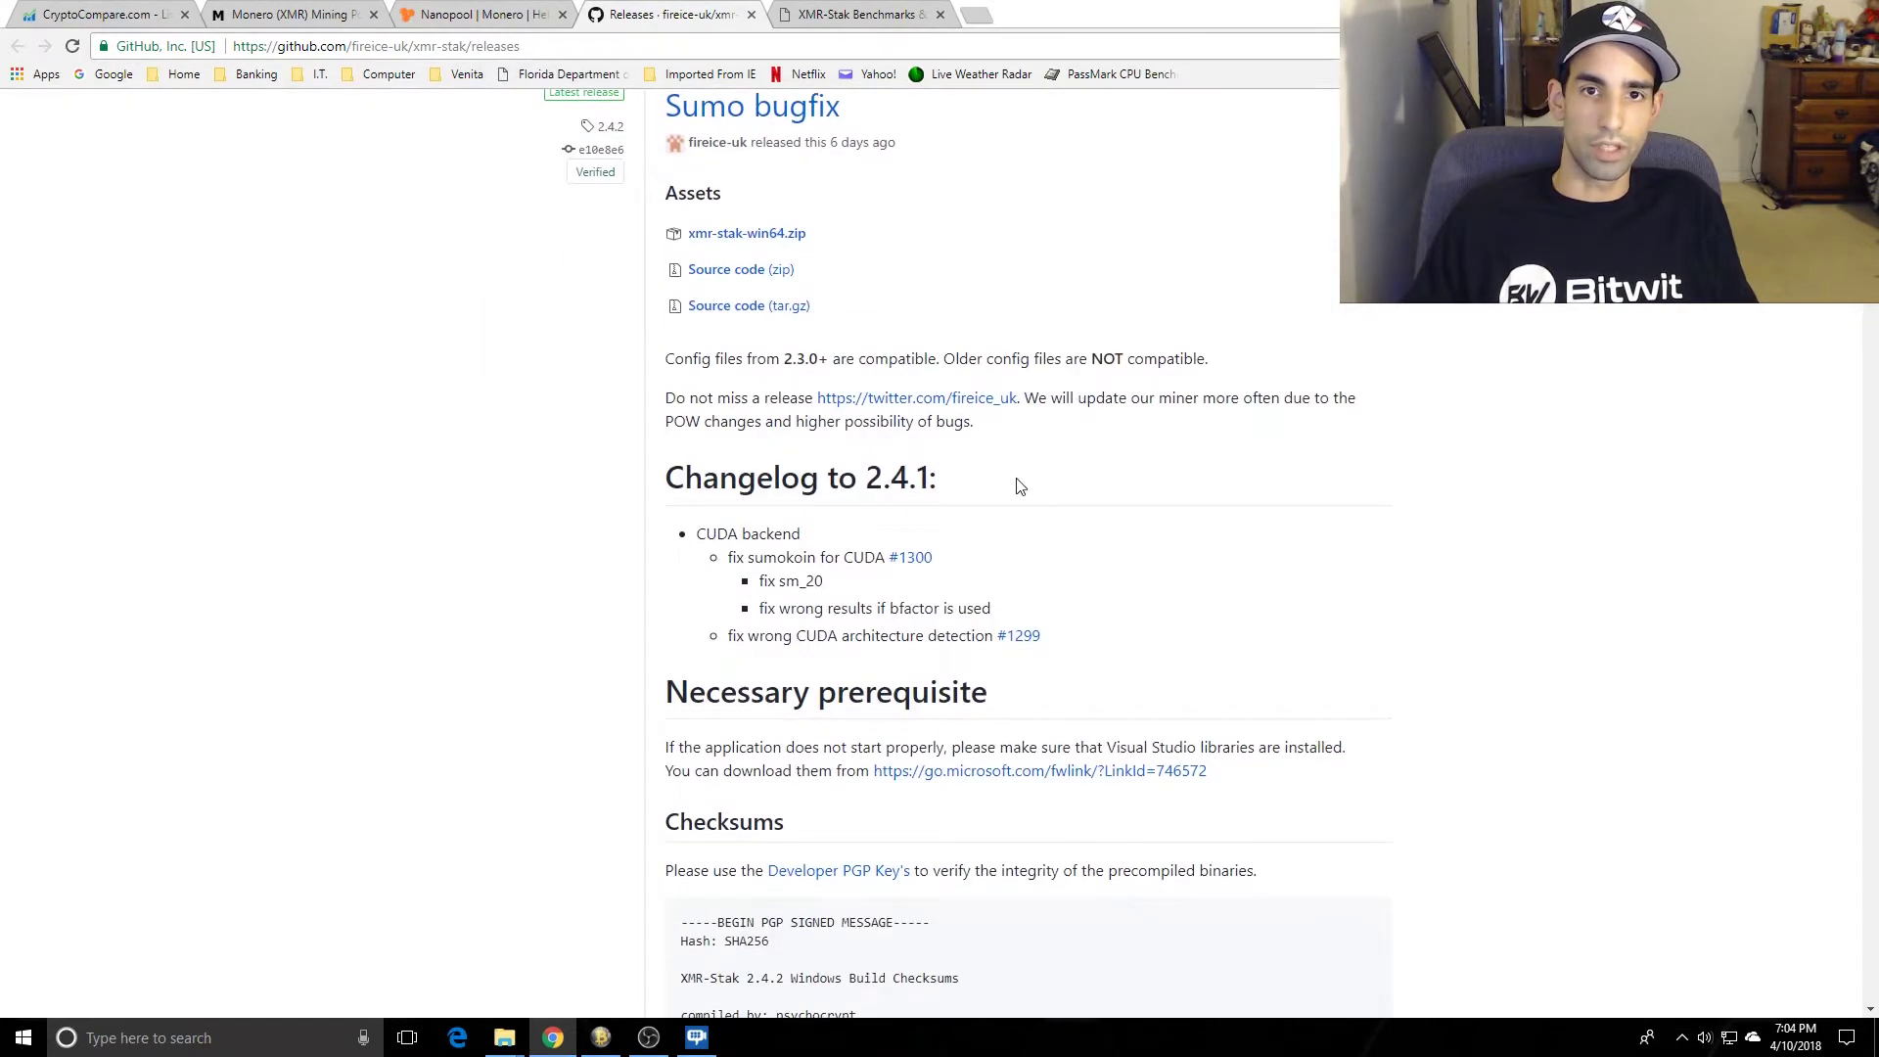
scroll(1020, 487, "up", 3)
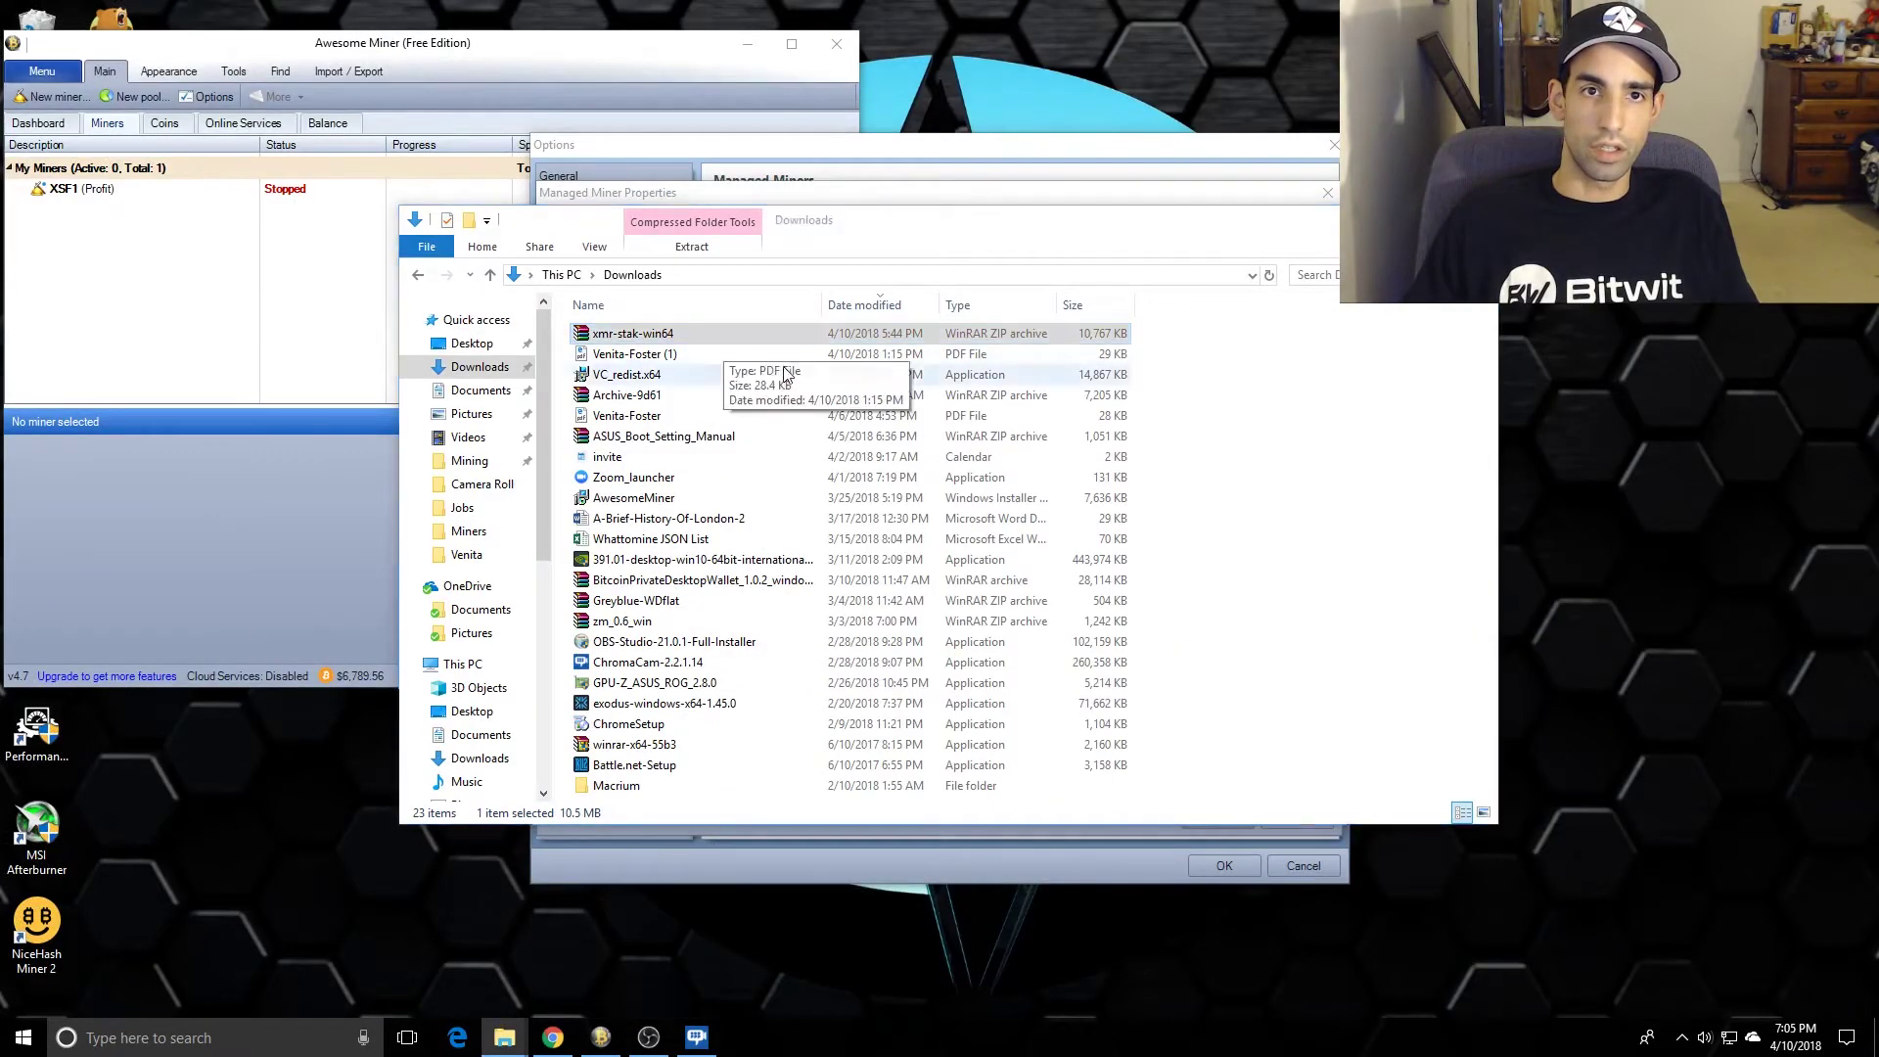
Step: Open xmr-stak-win64.zip in WinRAR and enter its xmr-stak-win64 folder
key("Return")
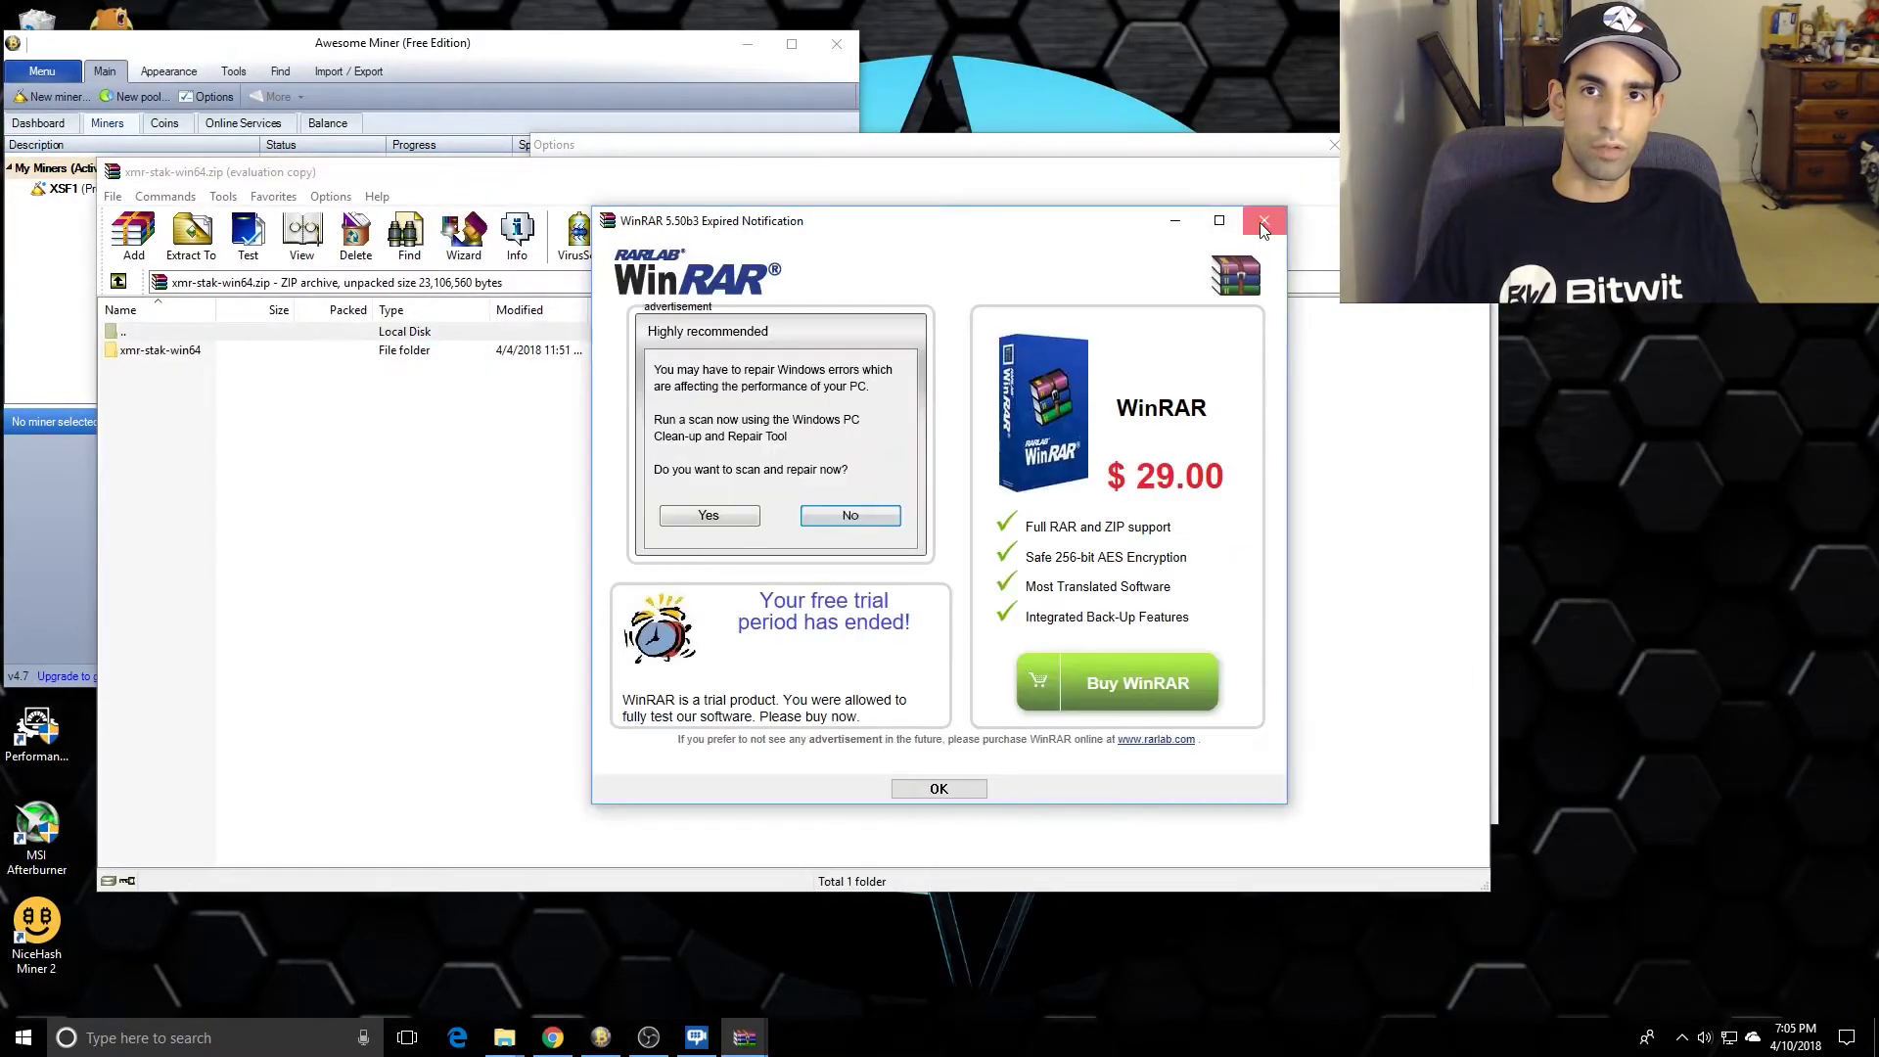
left_click(1263, 221)
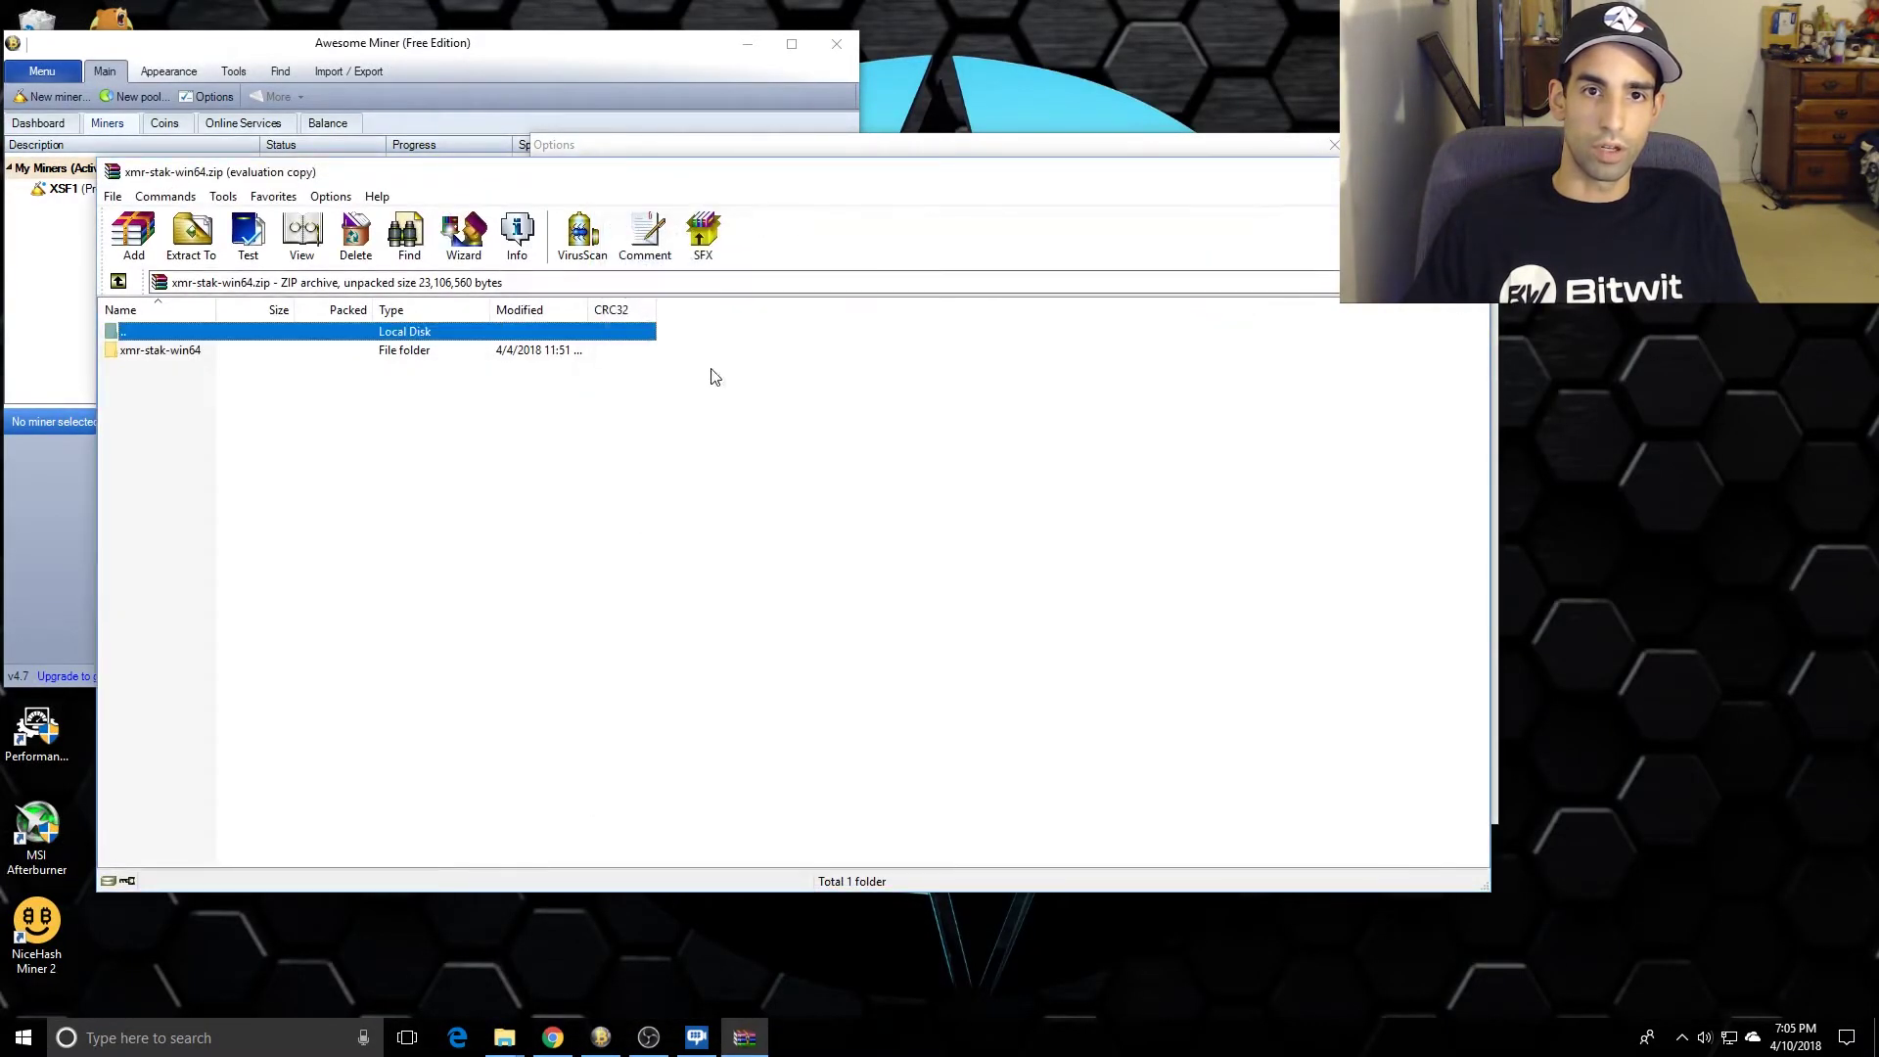
key("Down")
double_click(174, 352)
Step: Extract the files into a new xmr-stak-win64 folder under AppData\Local\AwesomeMiner
left_click(191, 235)
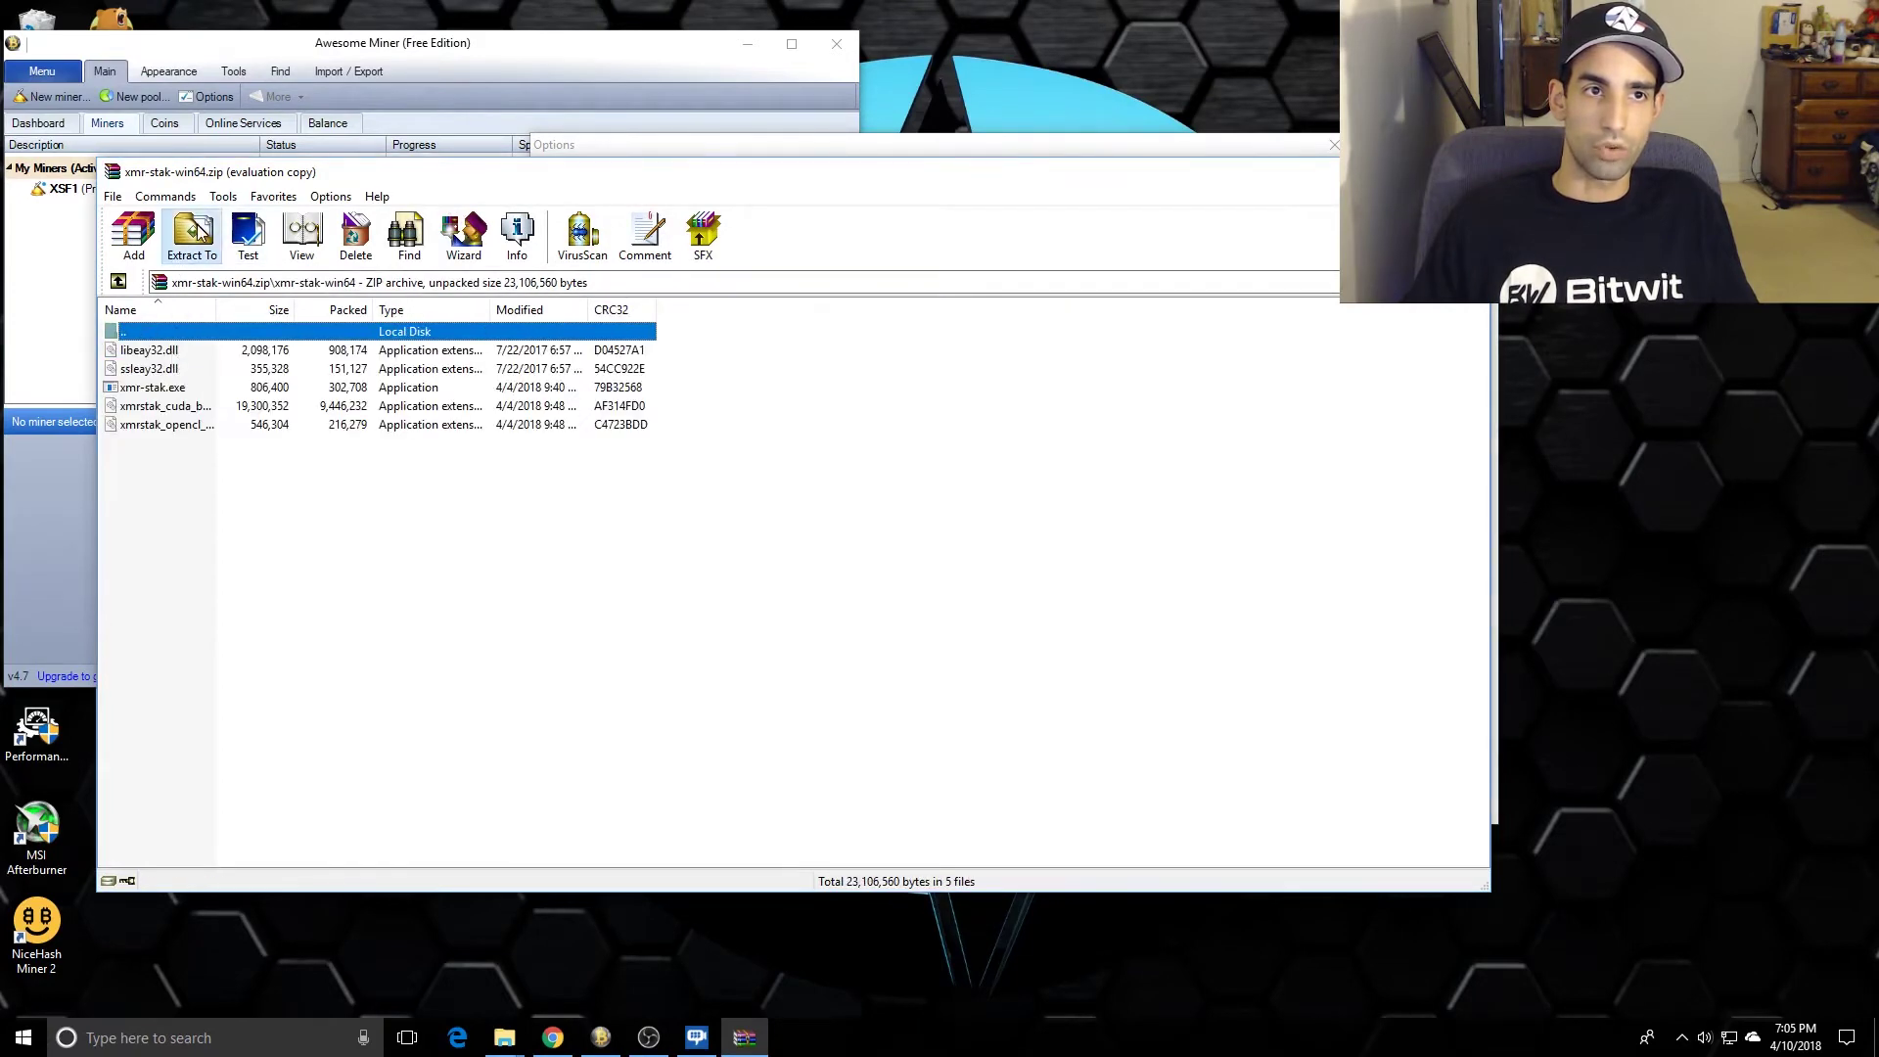
left_click(825, 594)
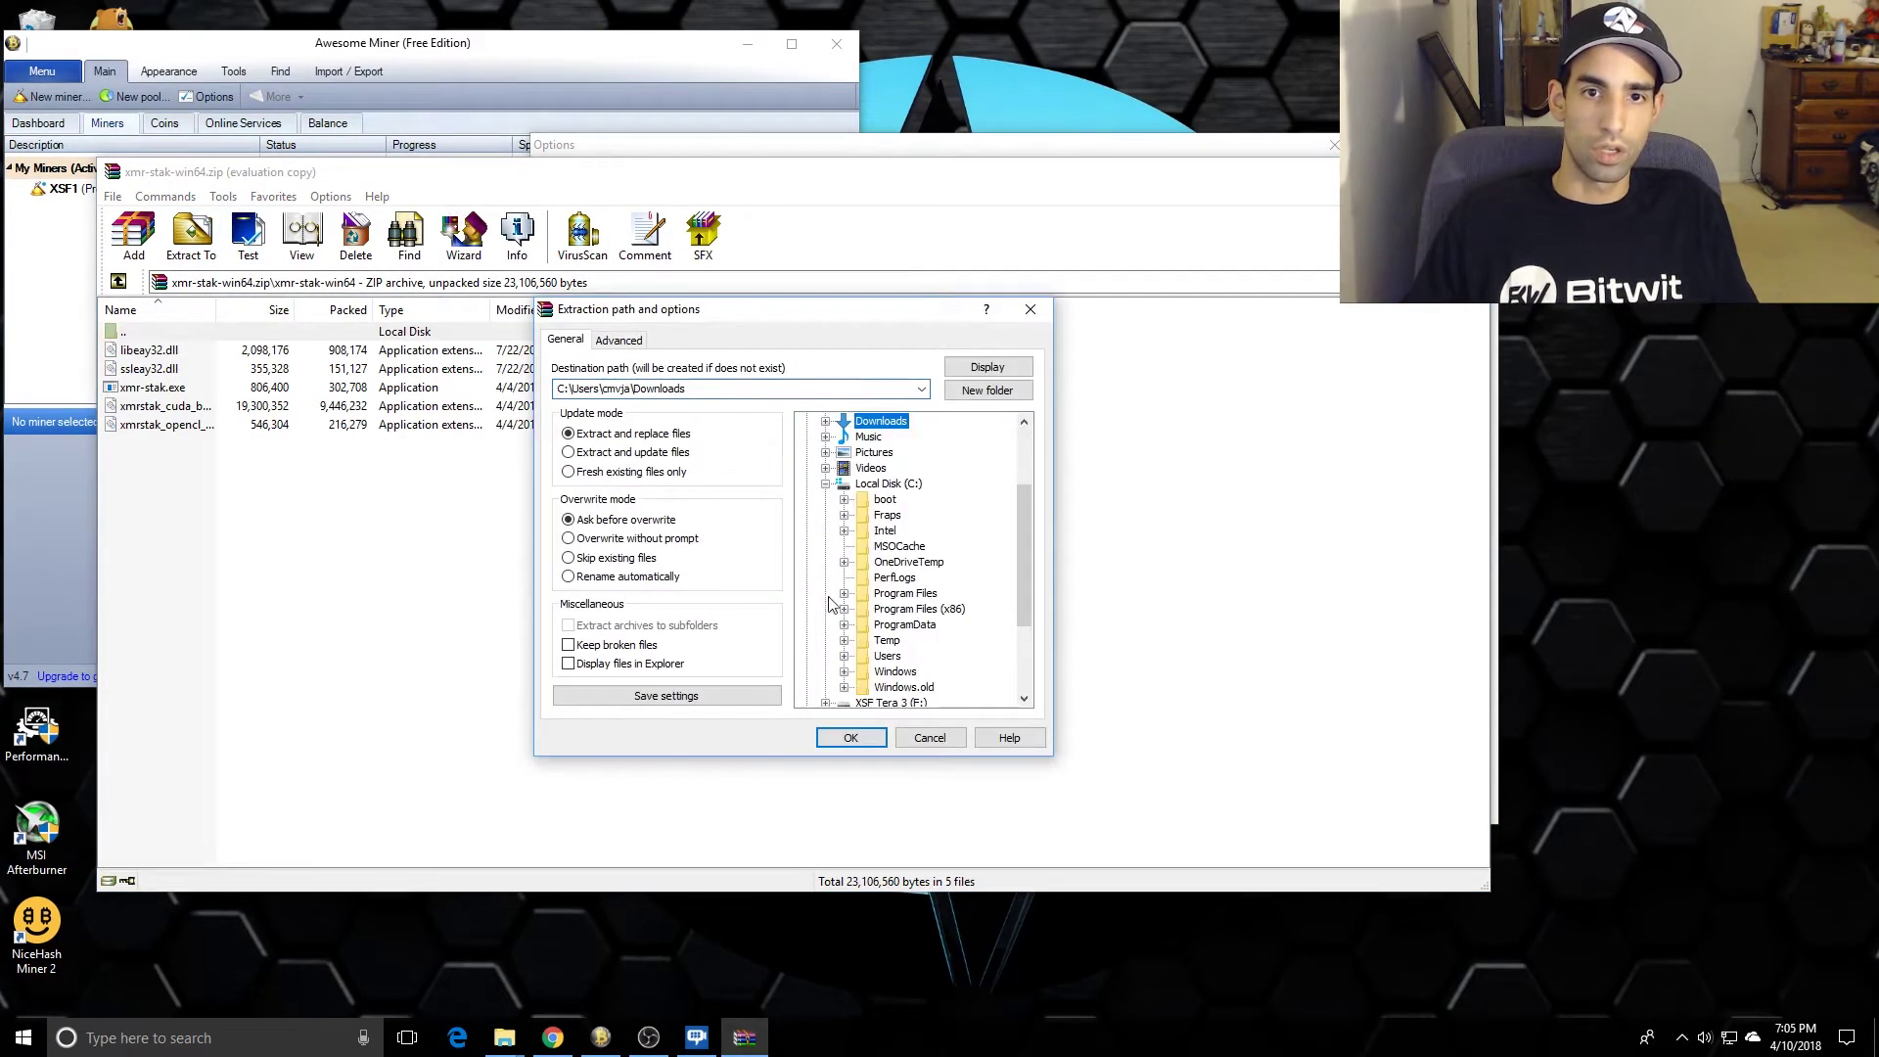
left_click(845, 657)
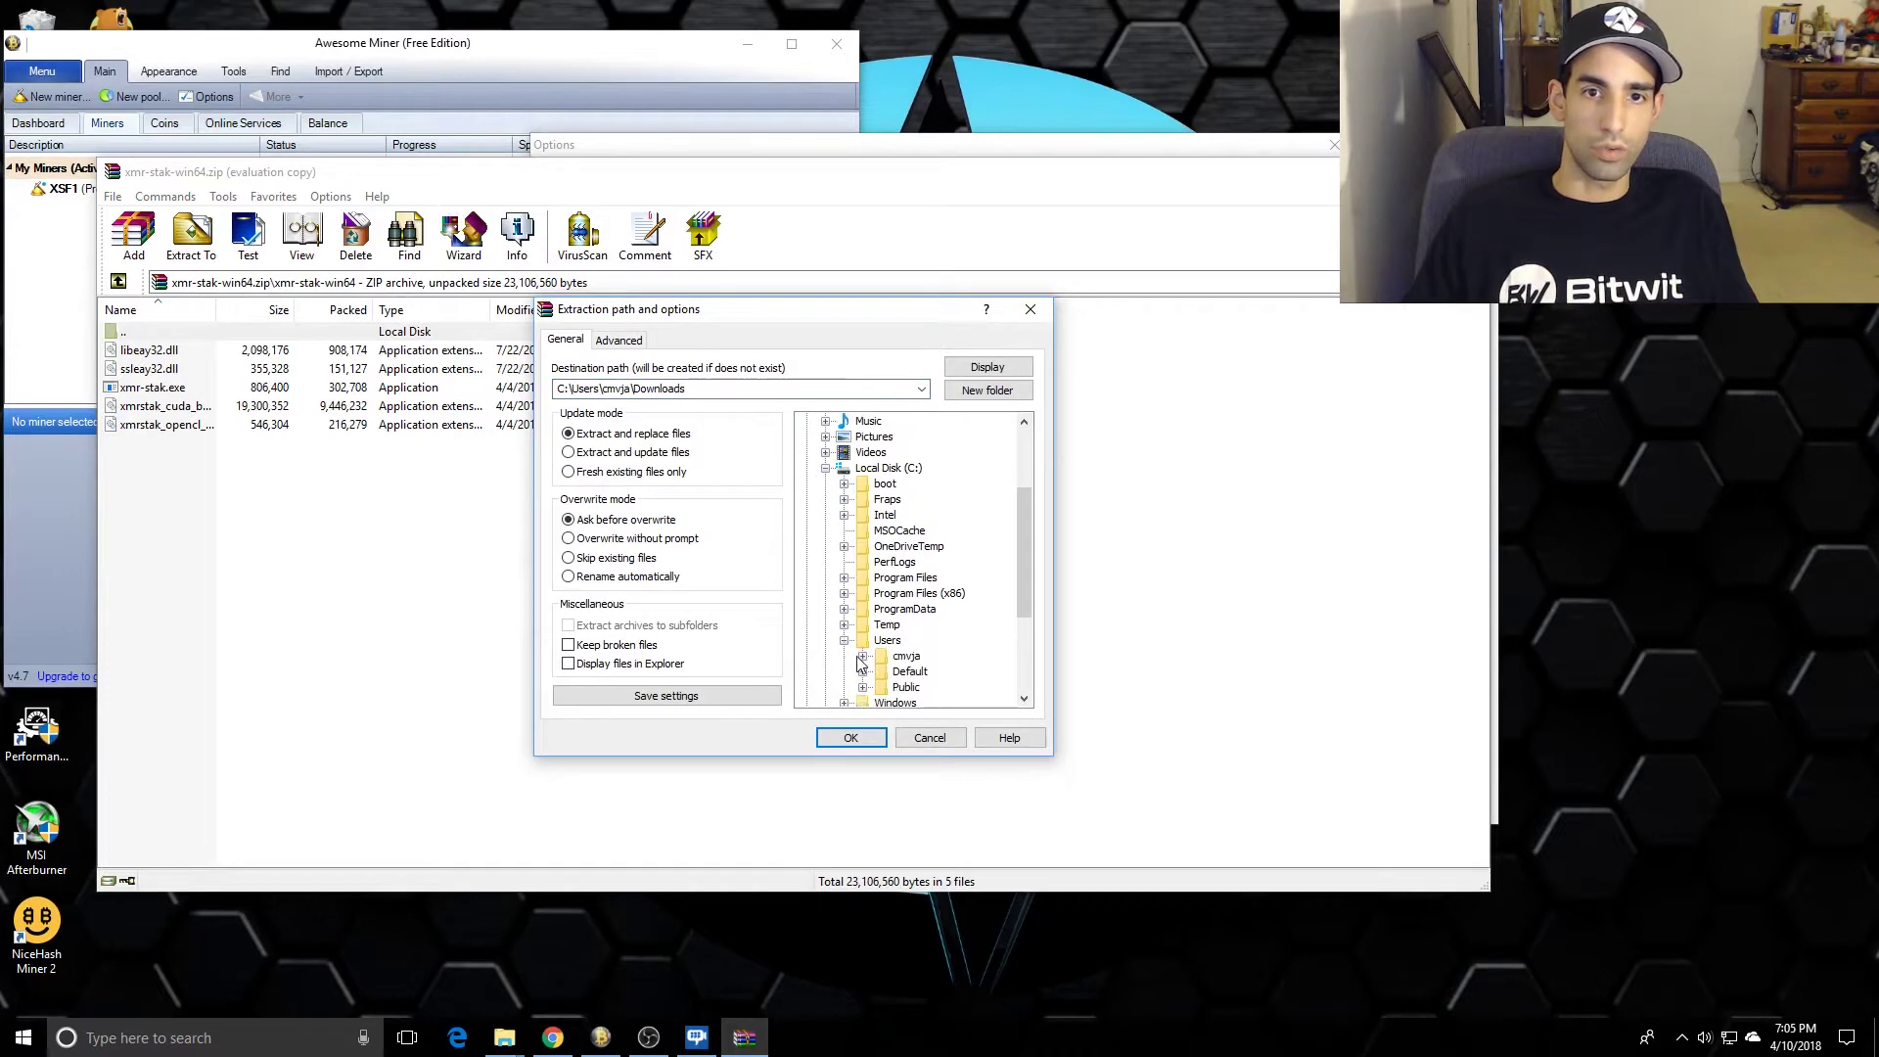
left_click(863, 667)
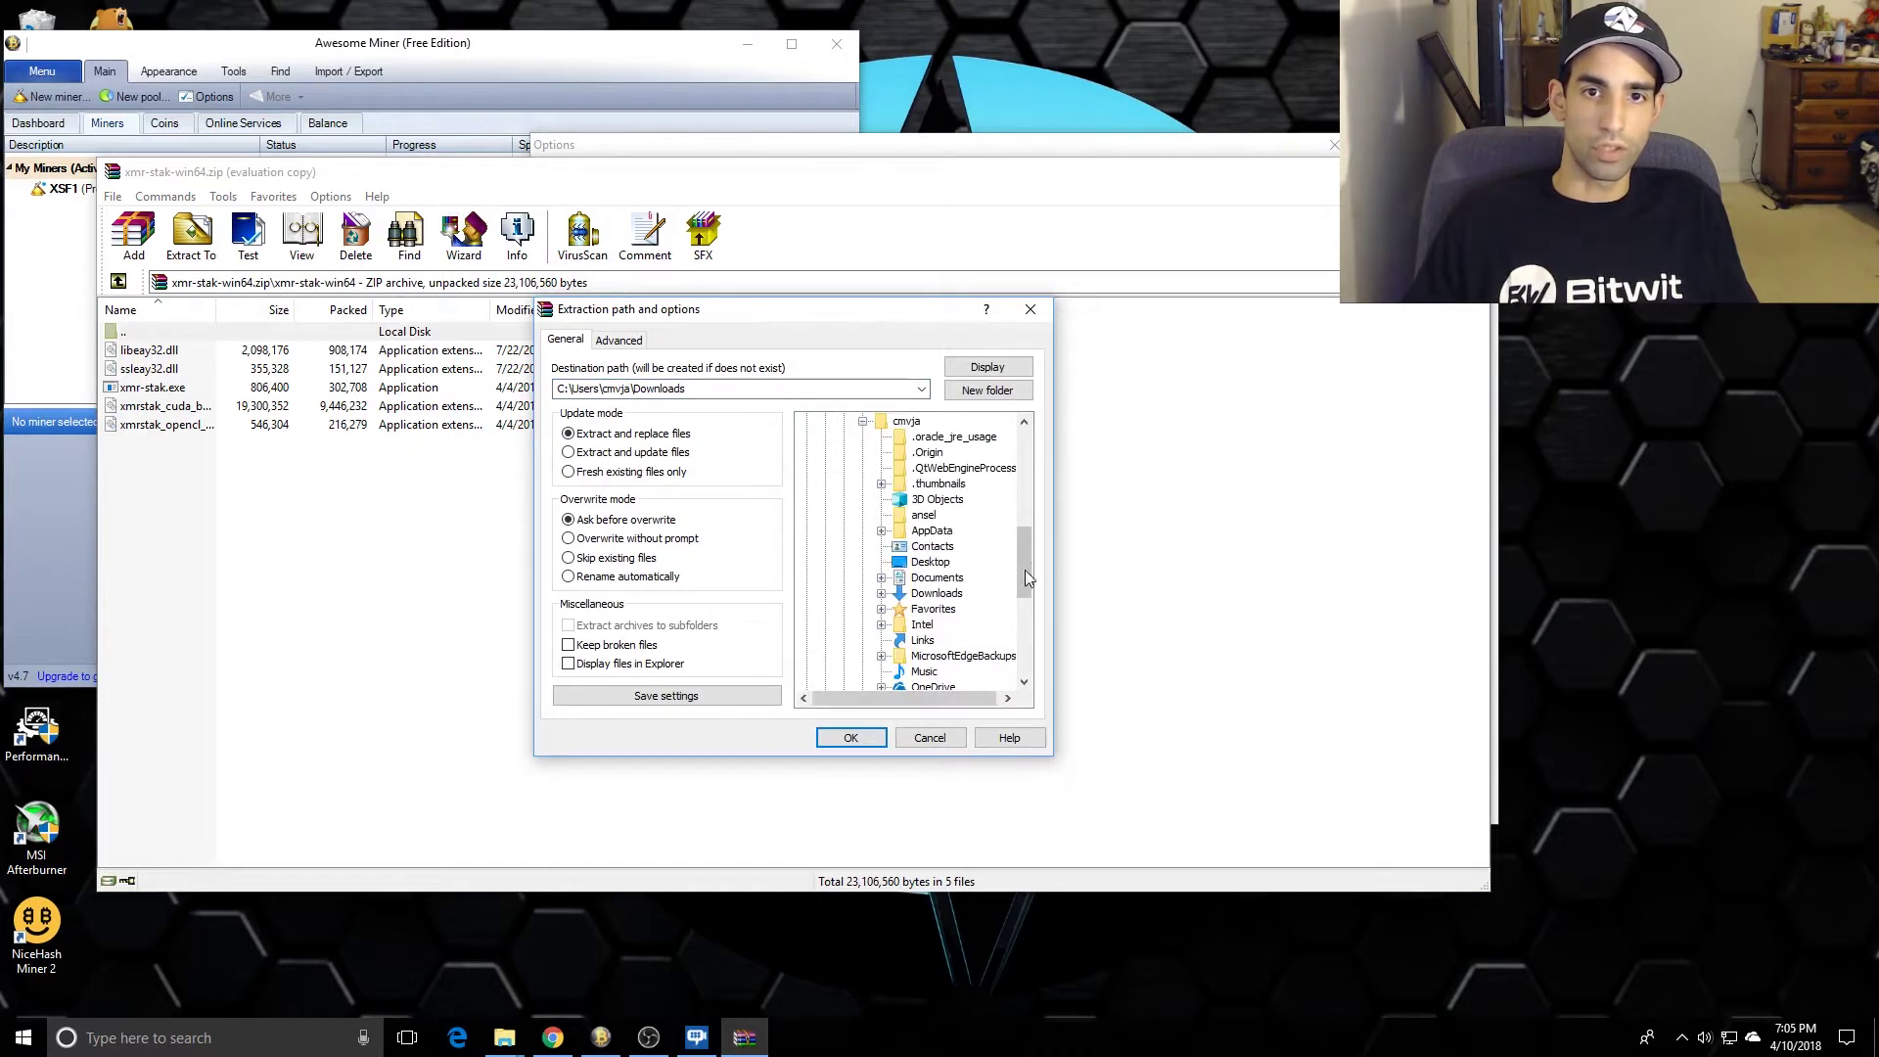
left_click(882, 531)
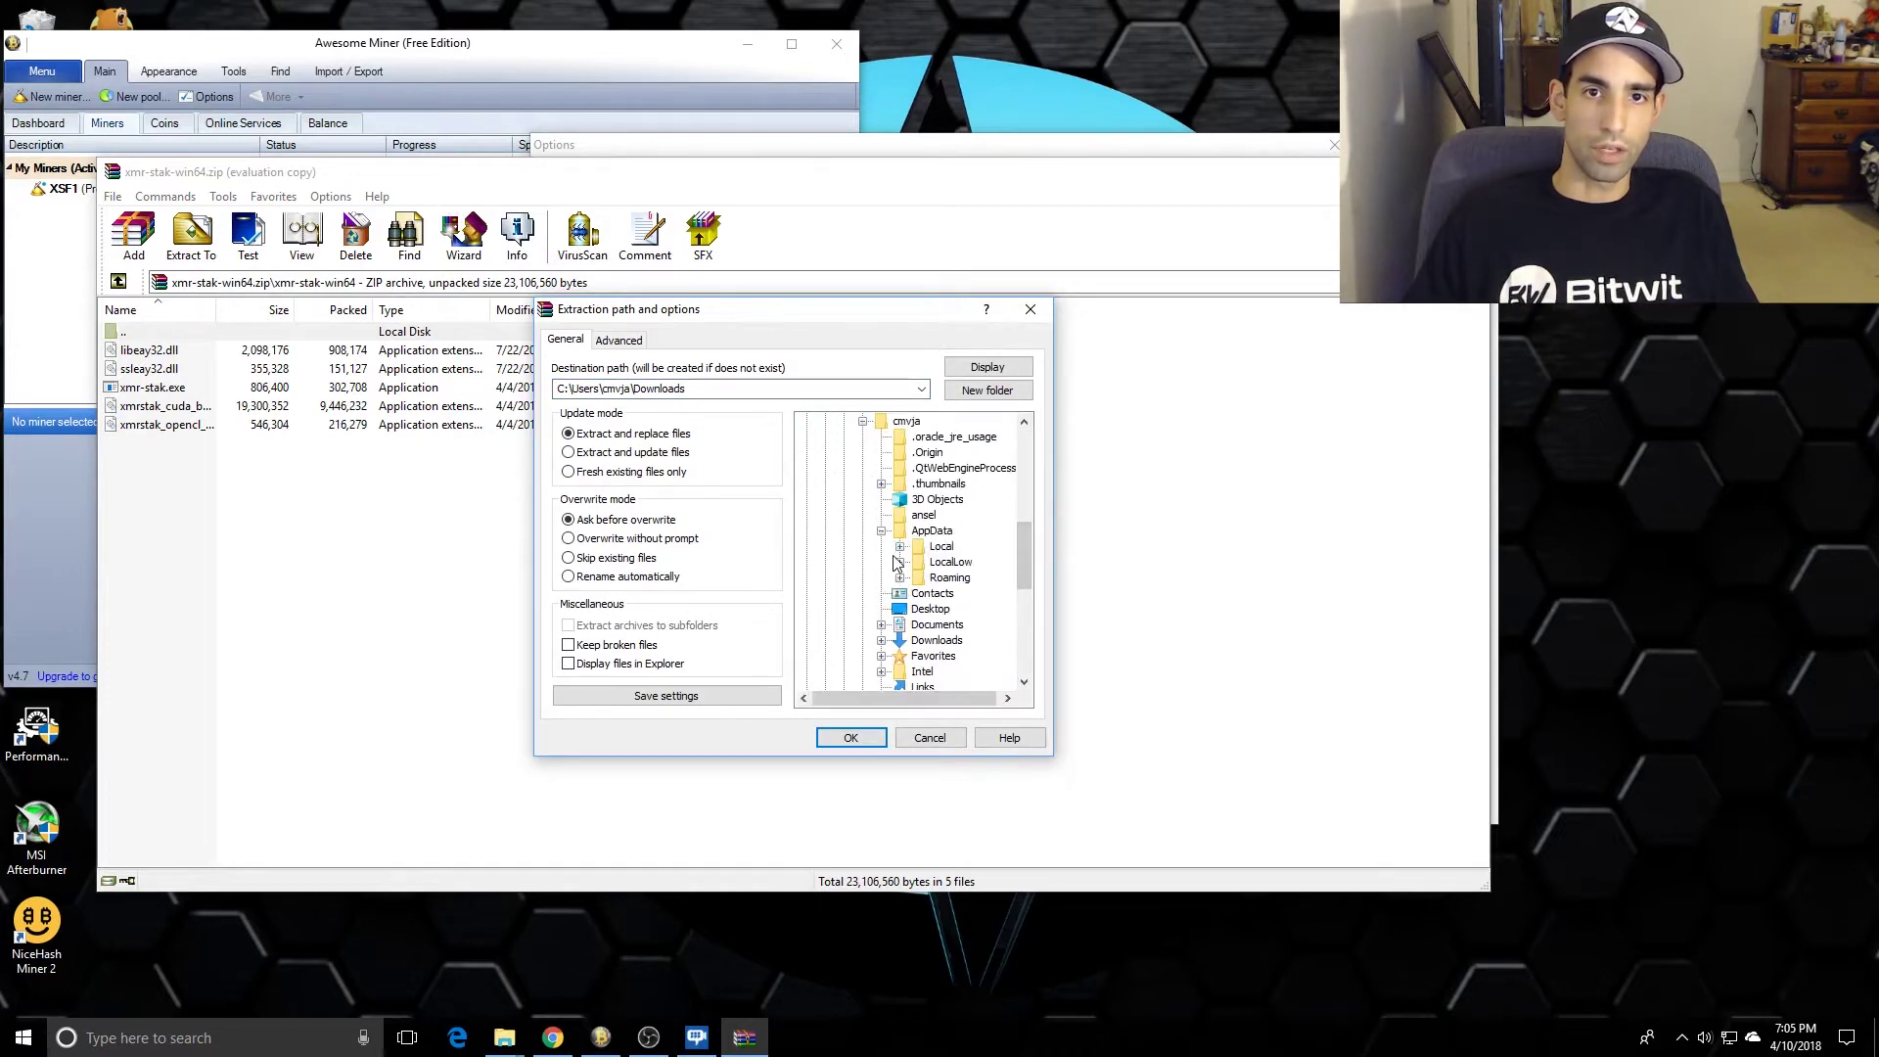
left_click(901, 547)
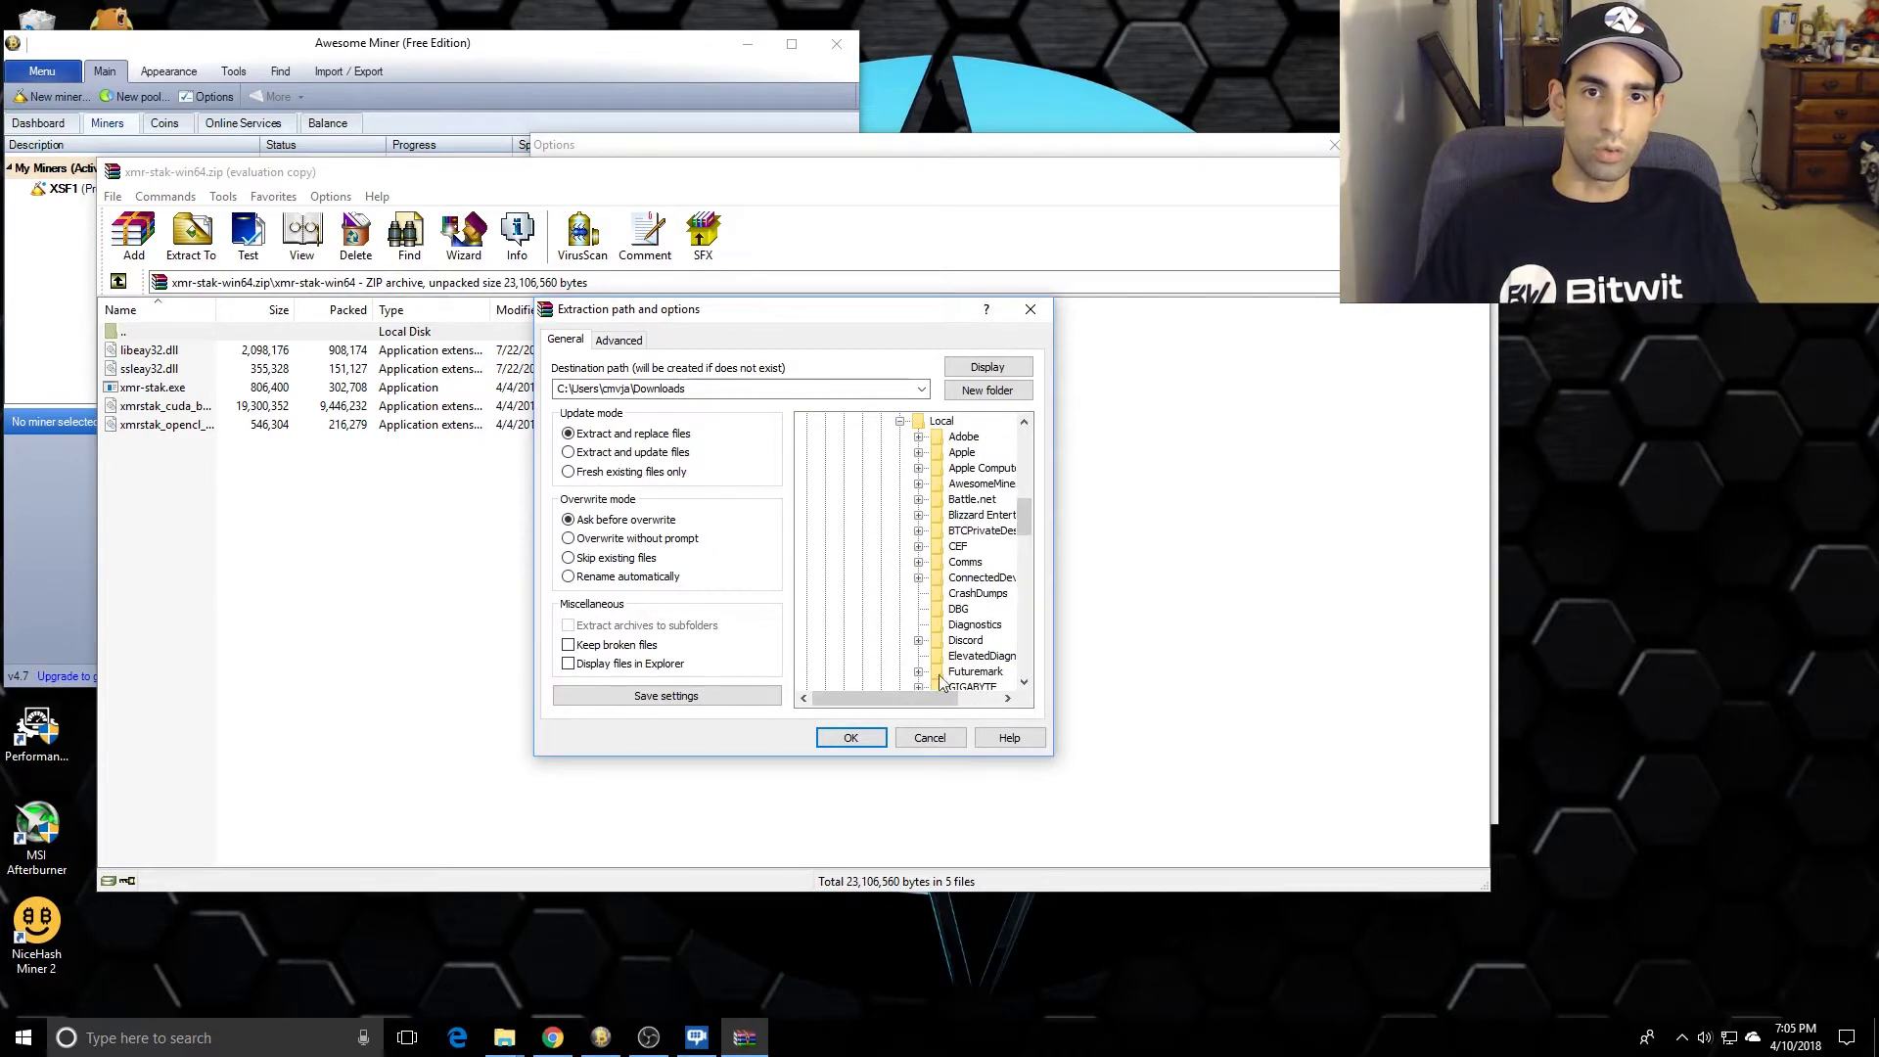
left_click(919, 483)
left_click(974, 483)
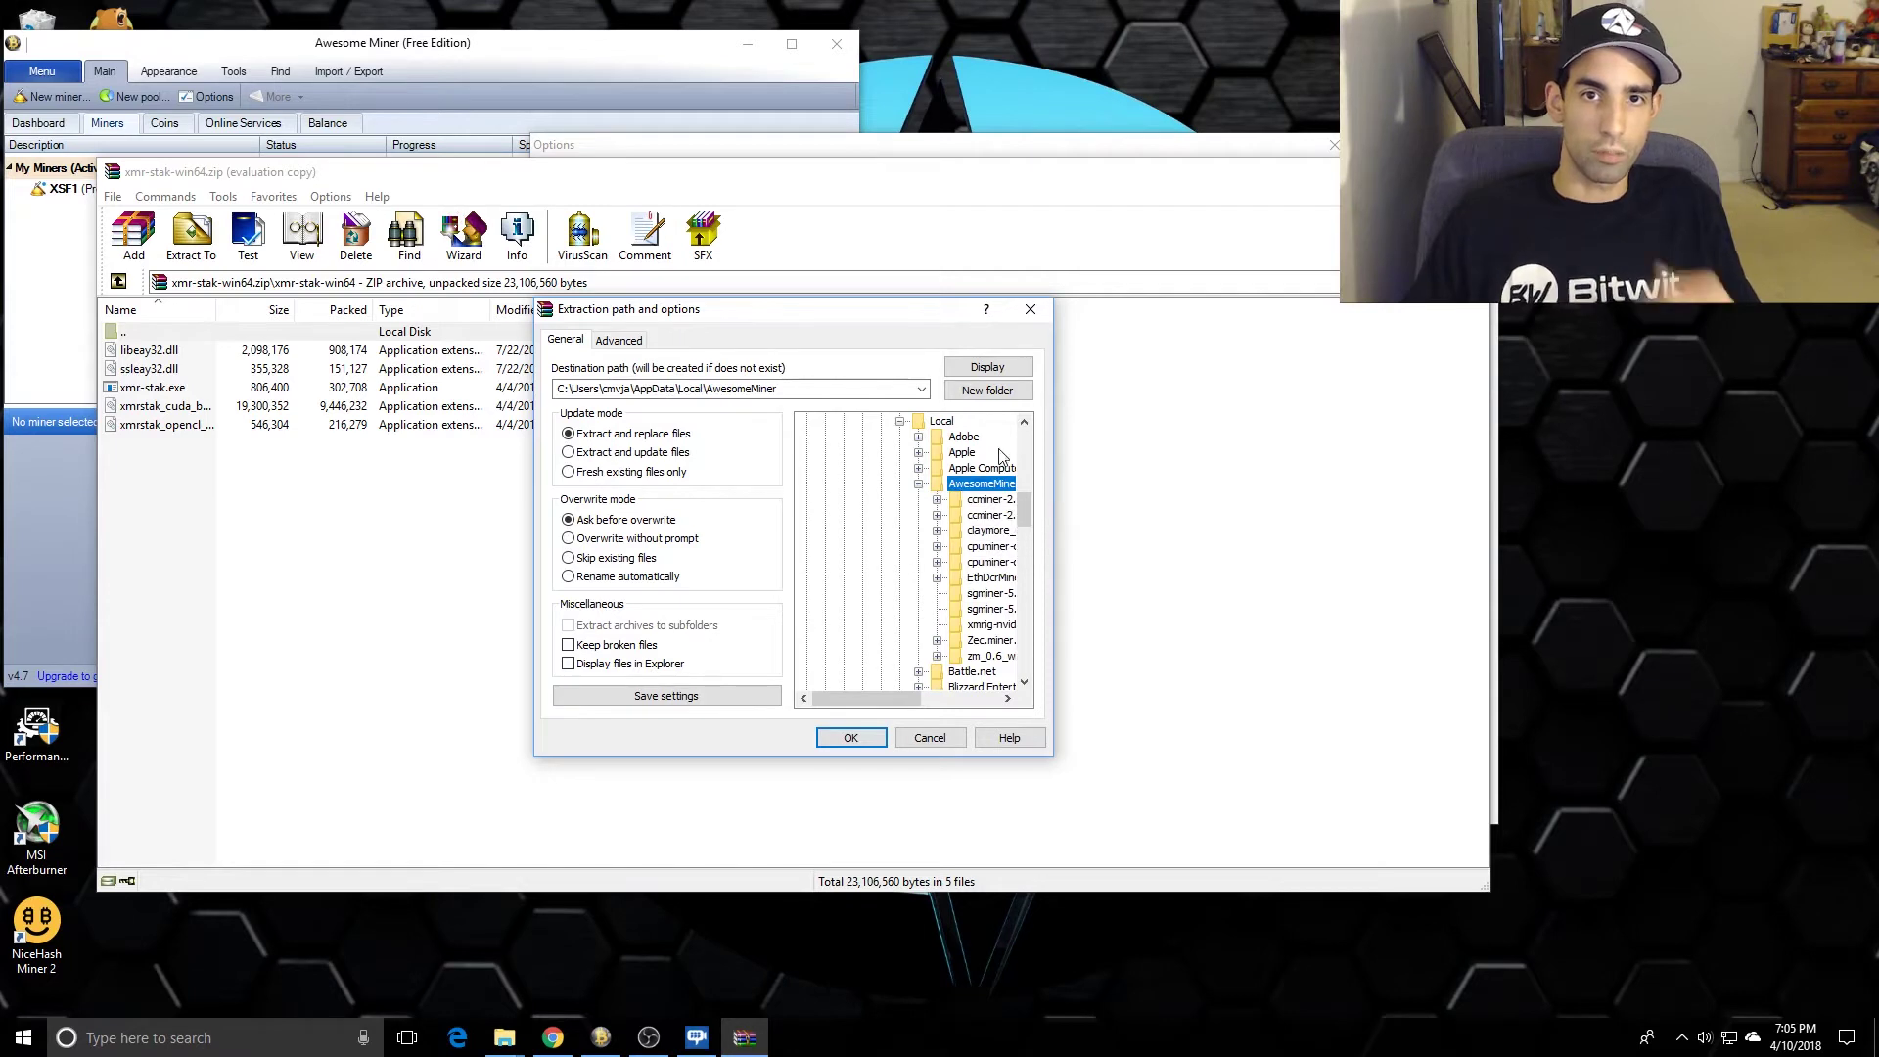
left_click(988, 390)
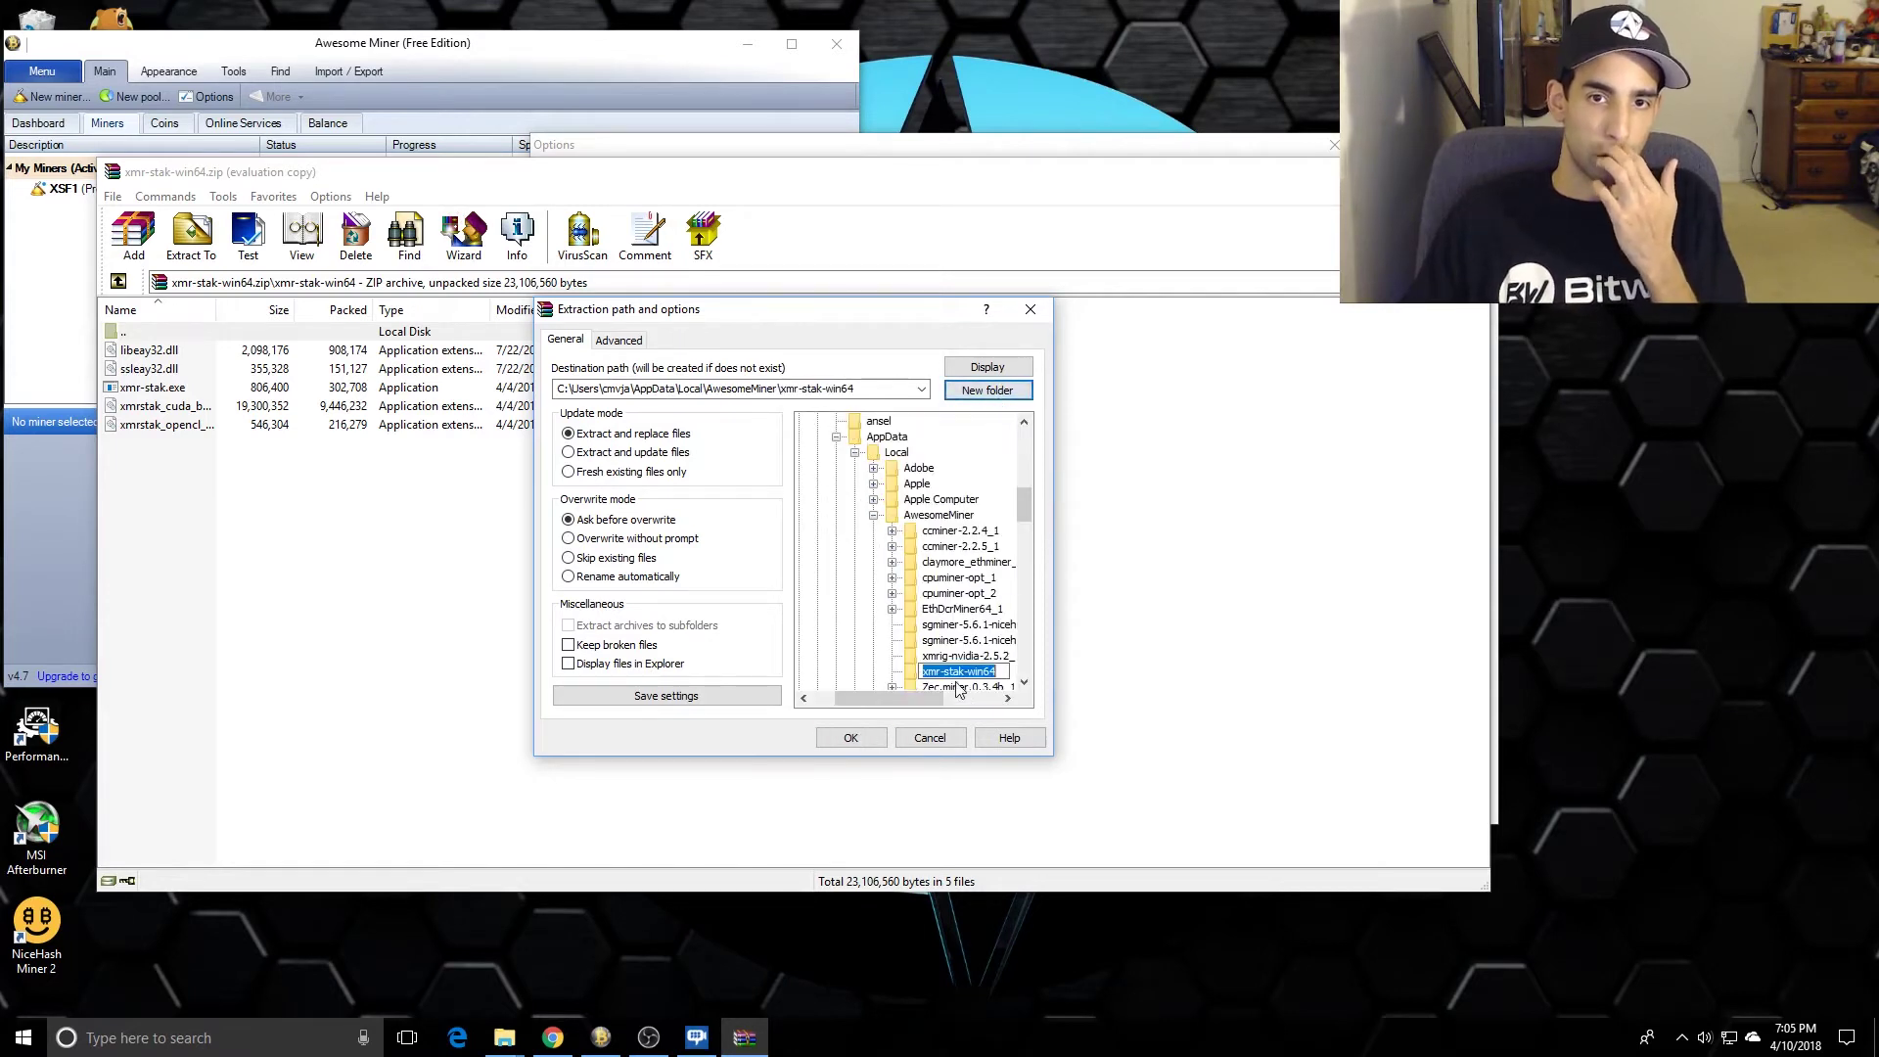
key("Return")
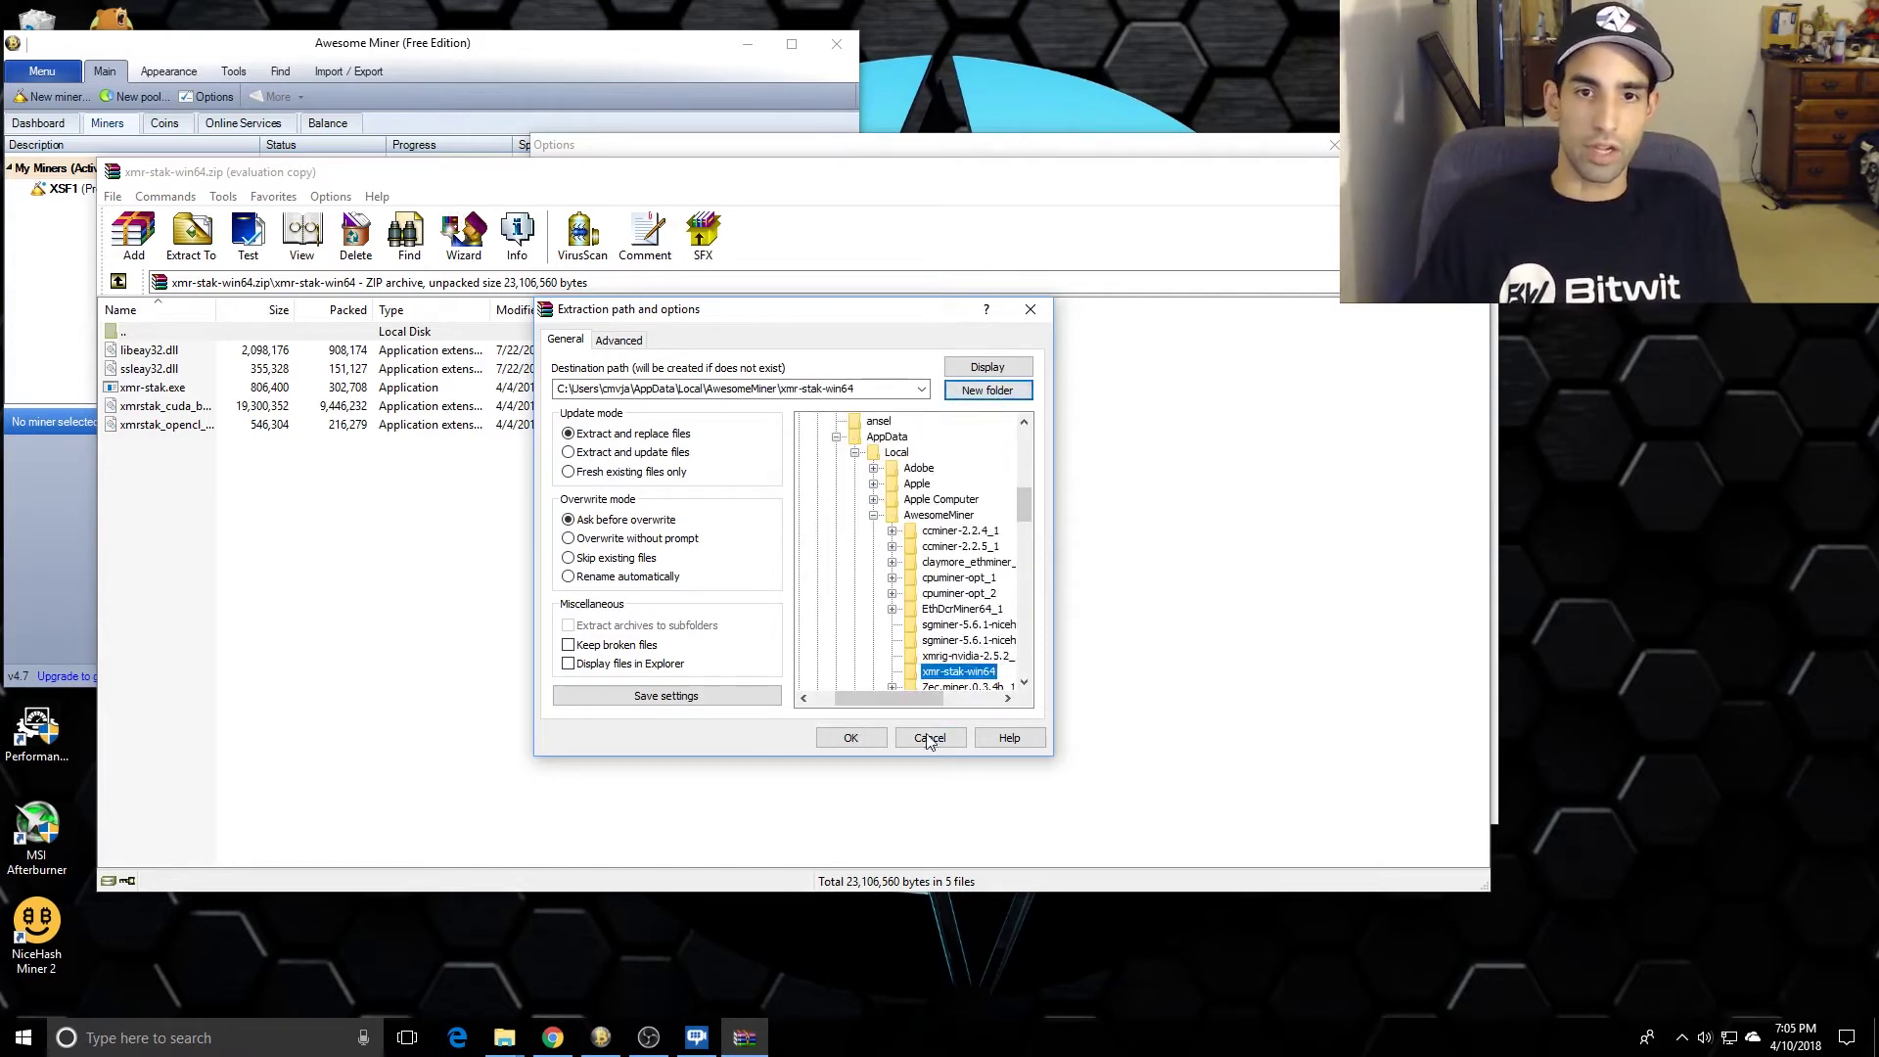
left_click(859, 736)
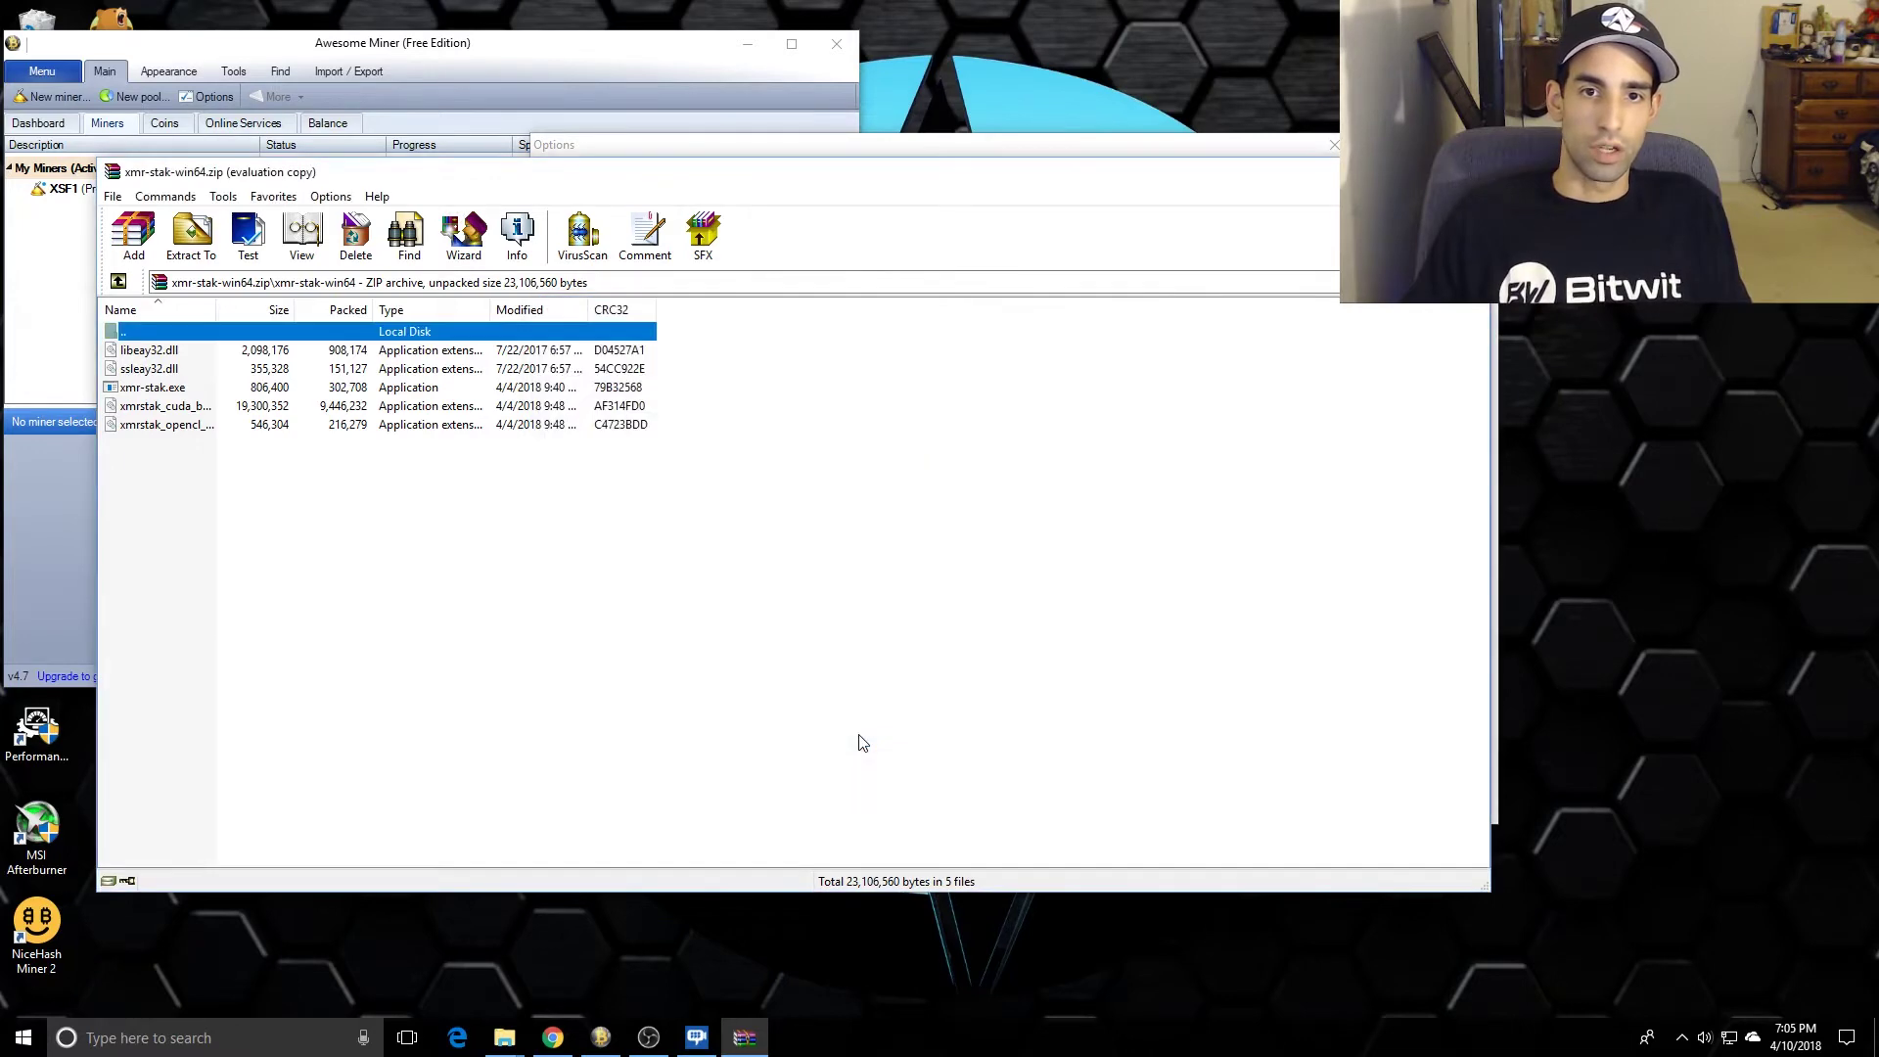
Step: Close WinRAR and name the new miner Monero7
key("alt+F4")
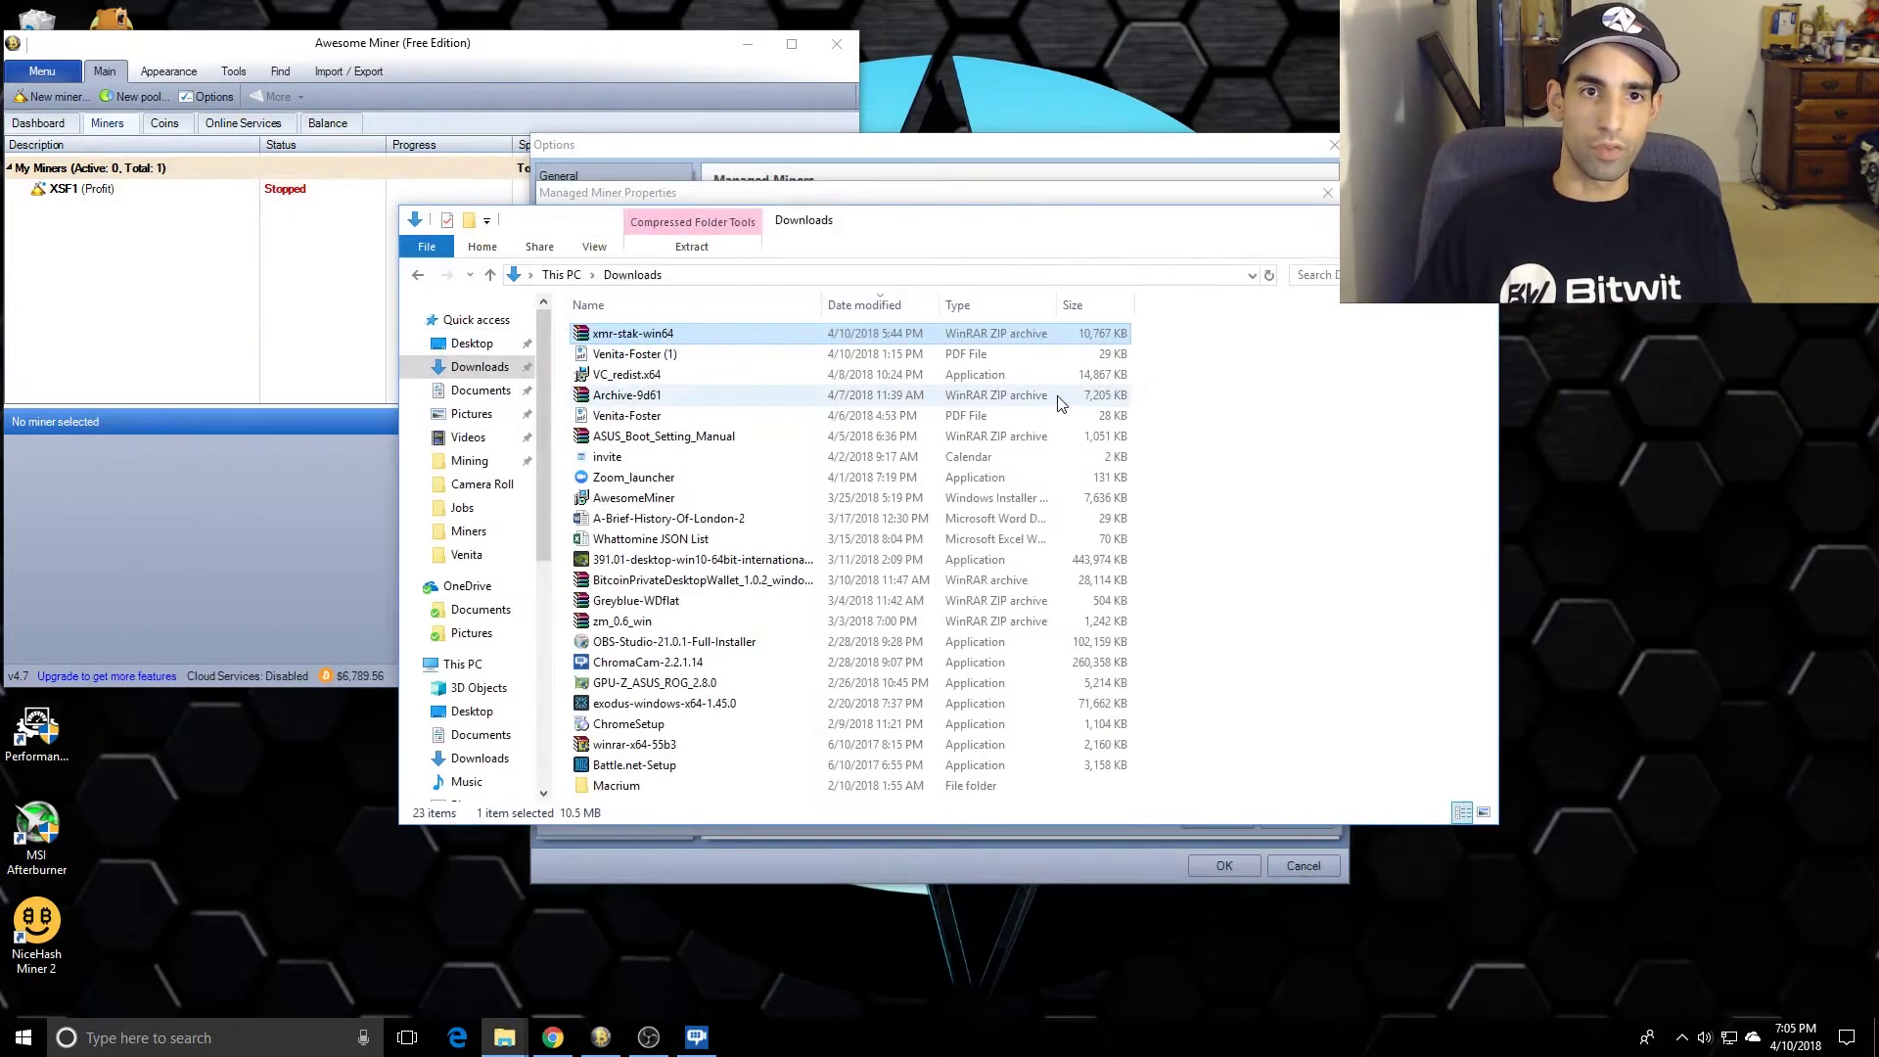
key("alt+Tab")
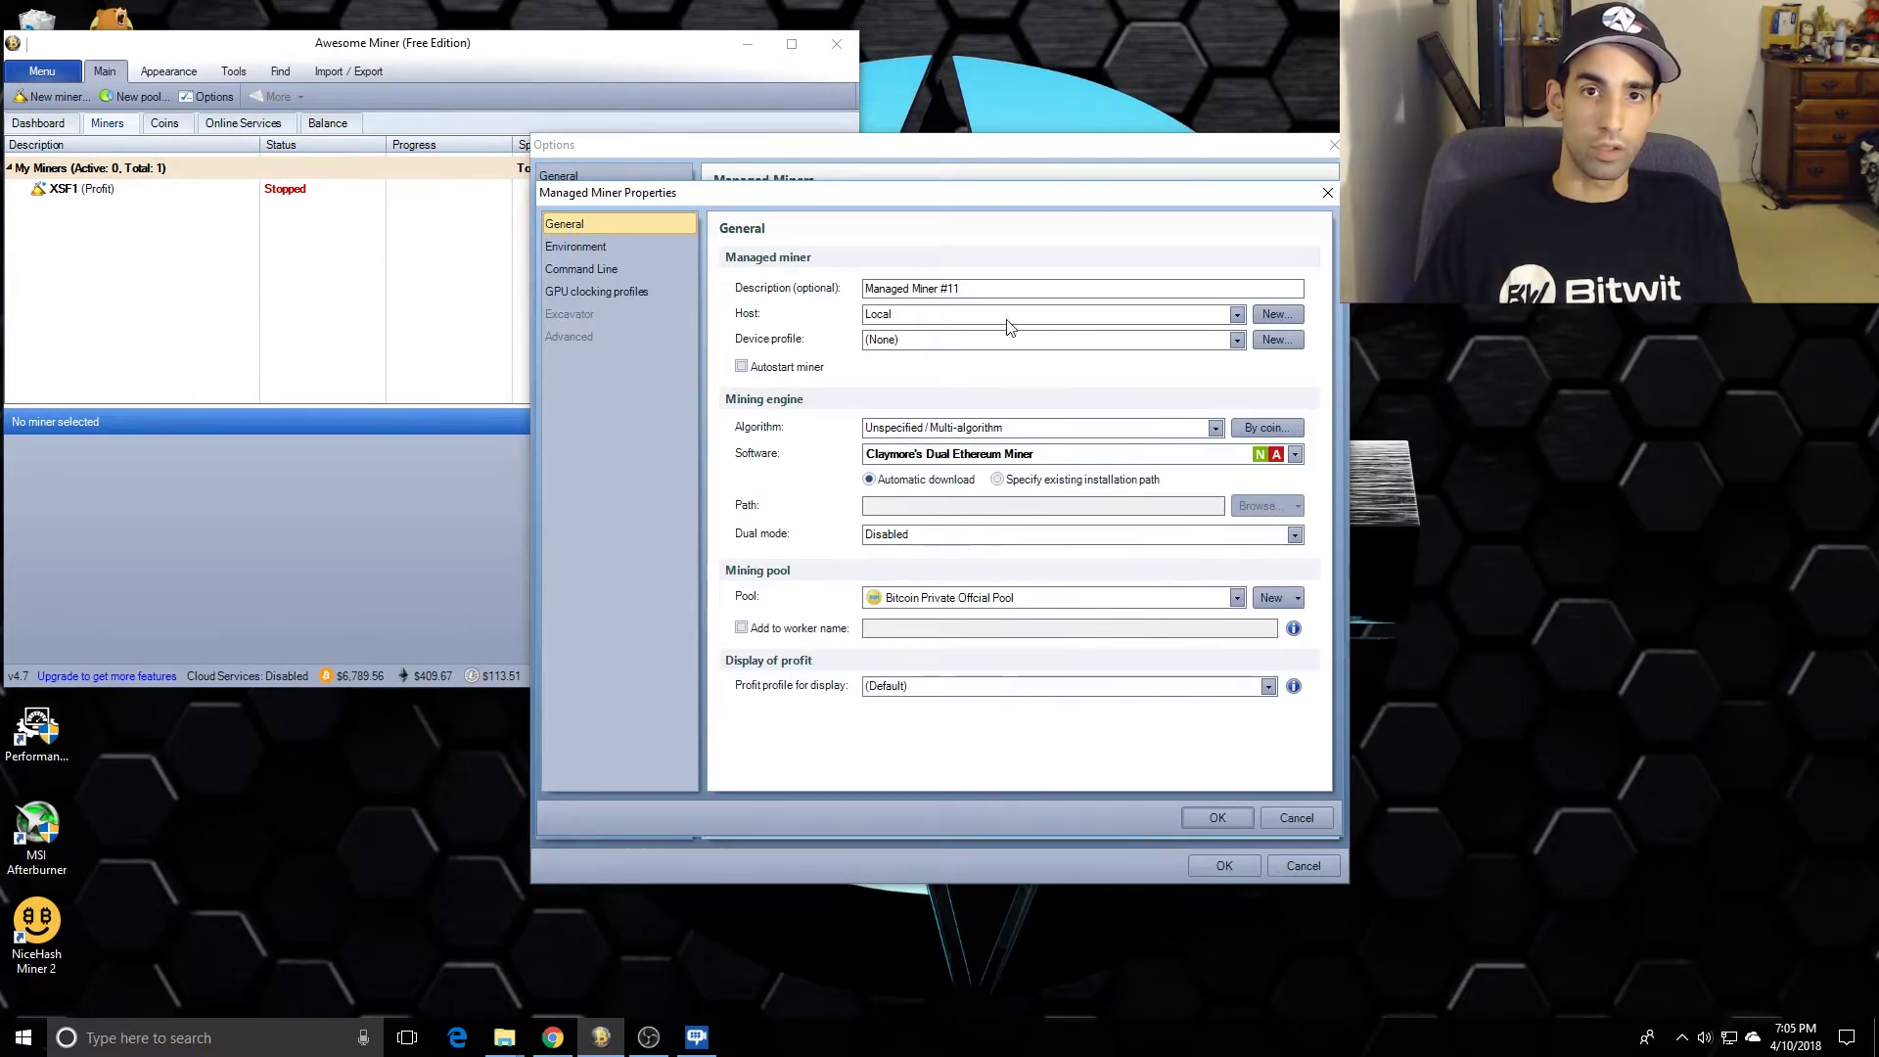
left_click_drag(961, 289, 737, 267)
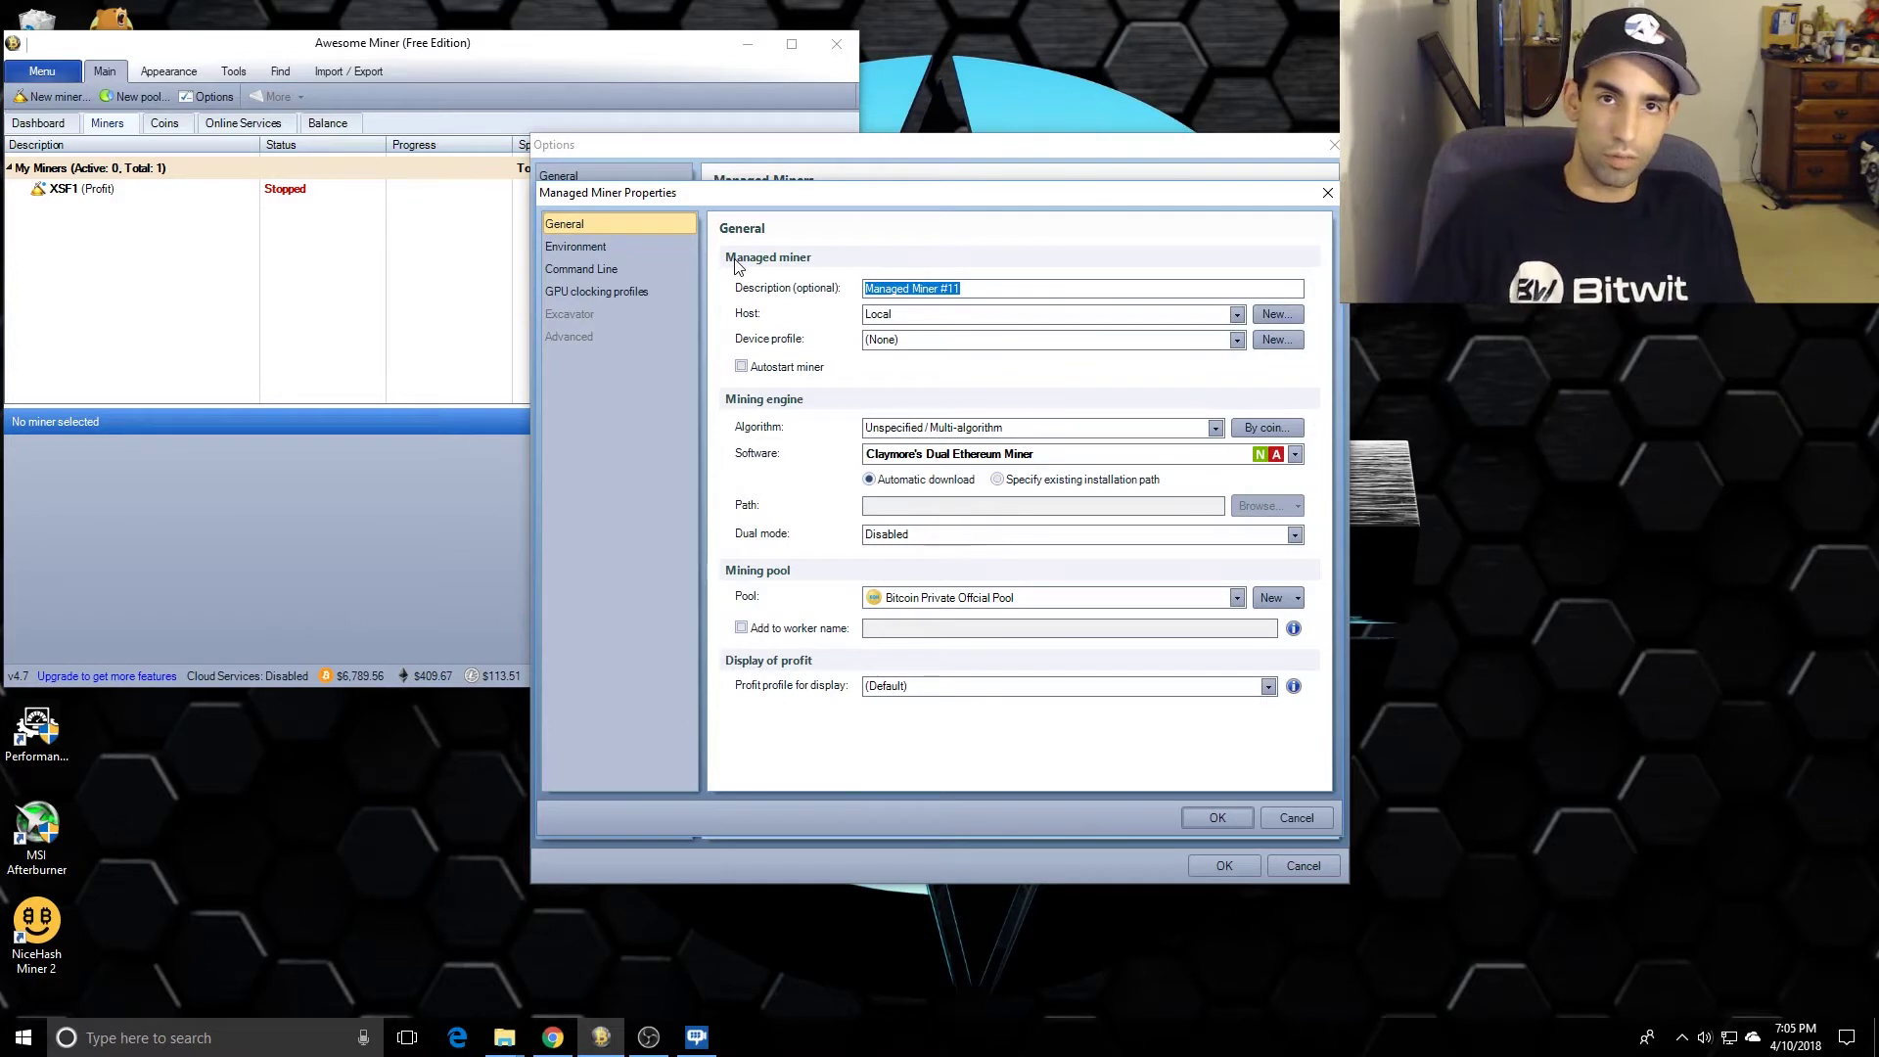
type("M")
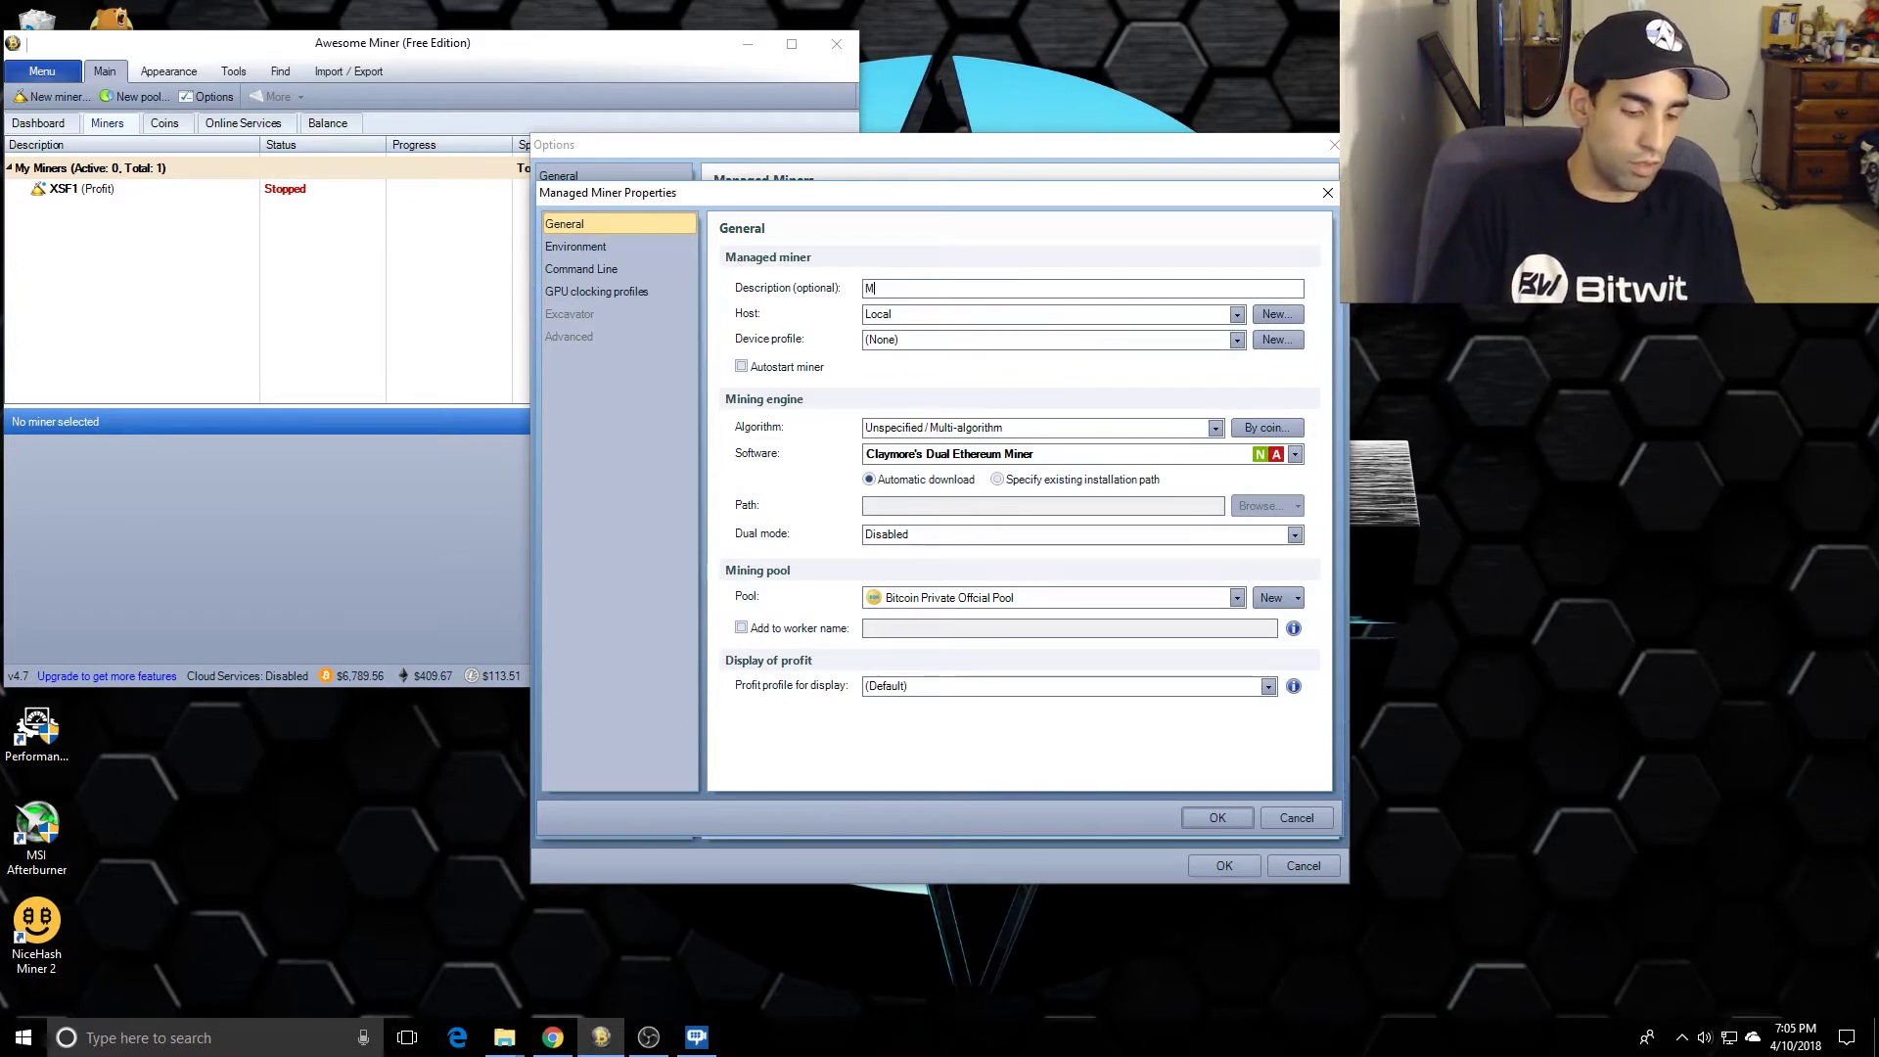
type("onero7")
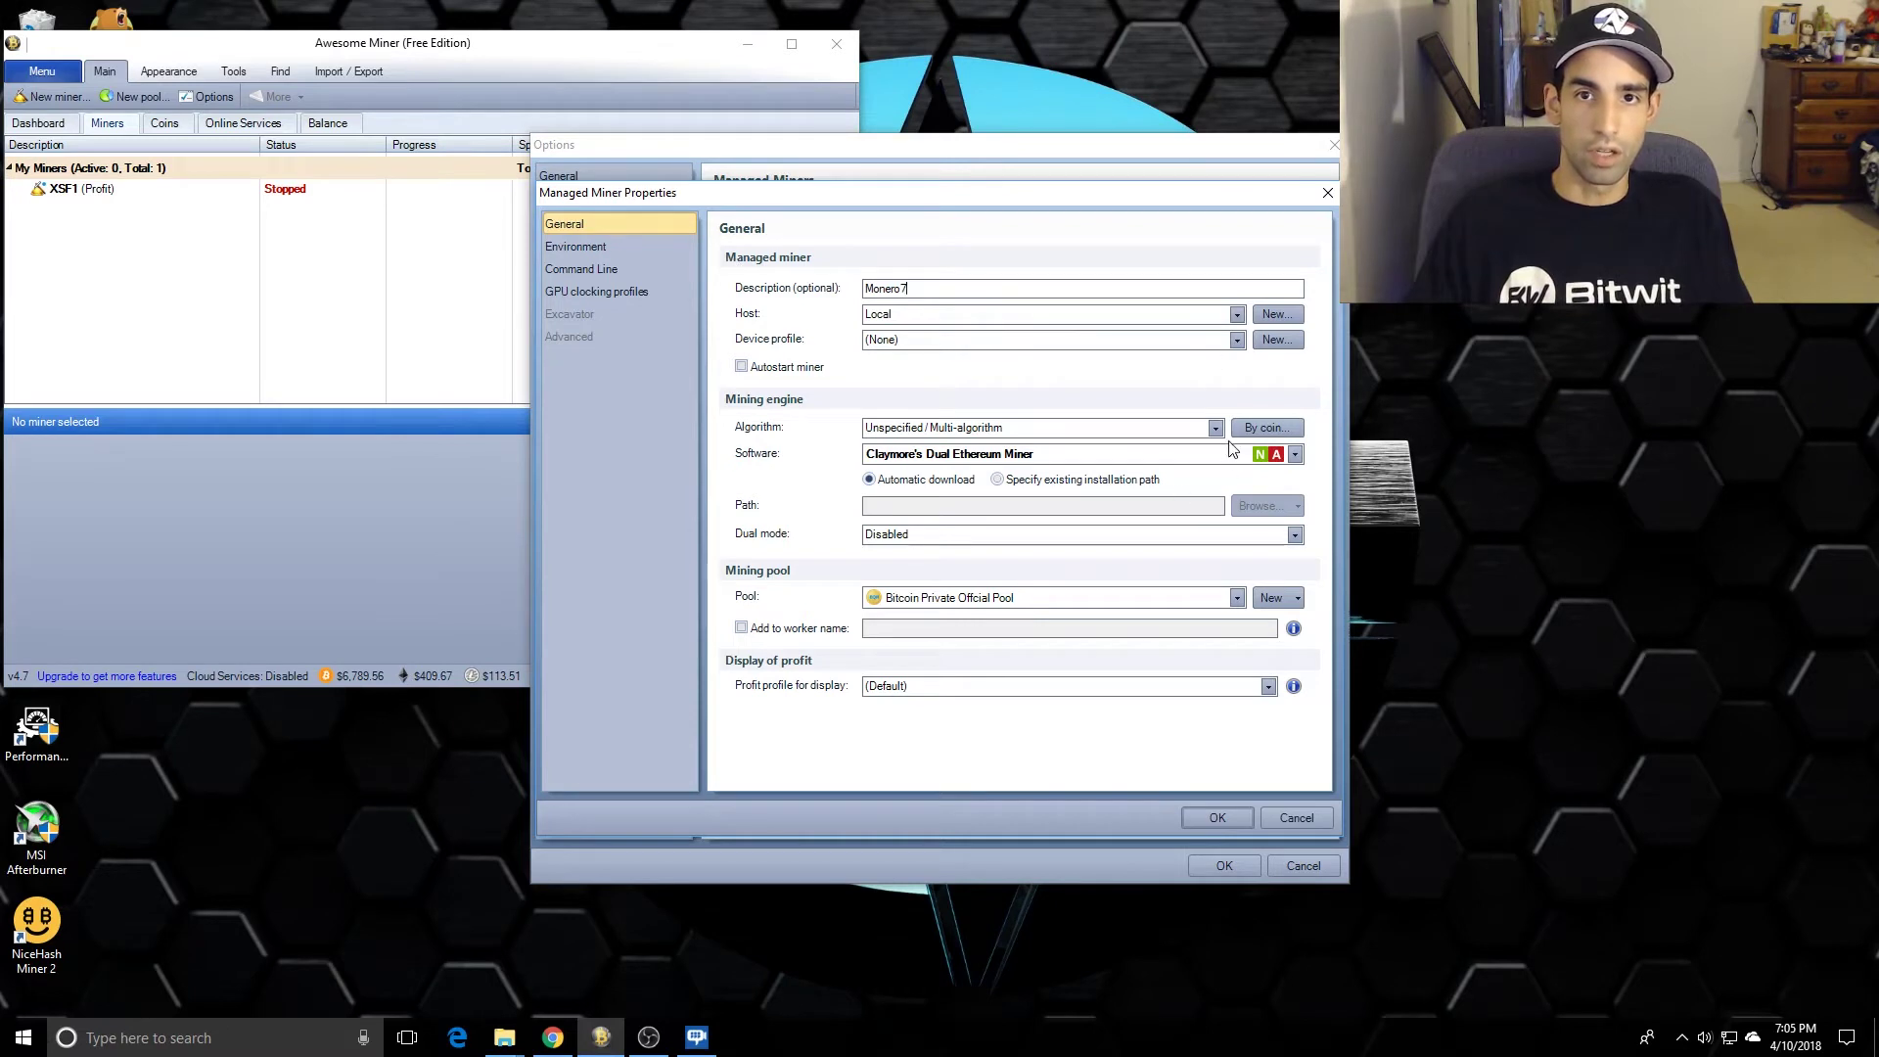
Step: Set the algorithm to CryptoNightV7 and software to XMR STAK, then browse for the executable
left_click(1238, 335)
left_click(1237, 334)
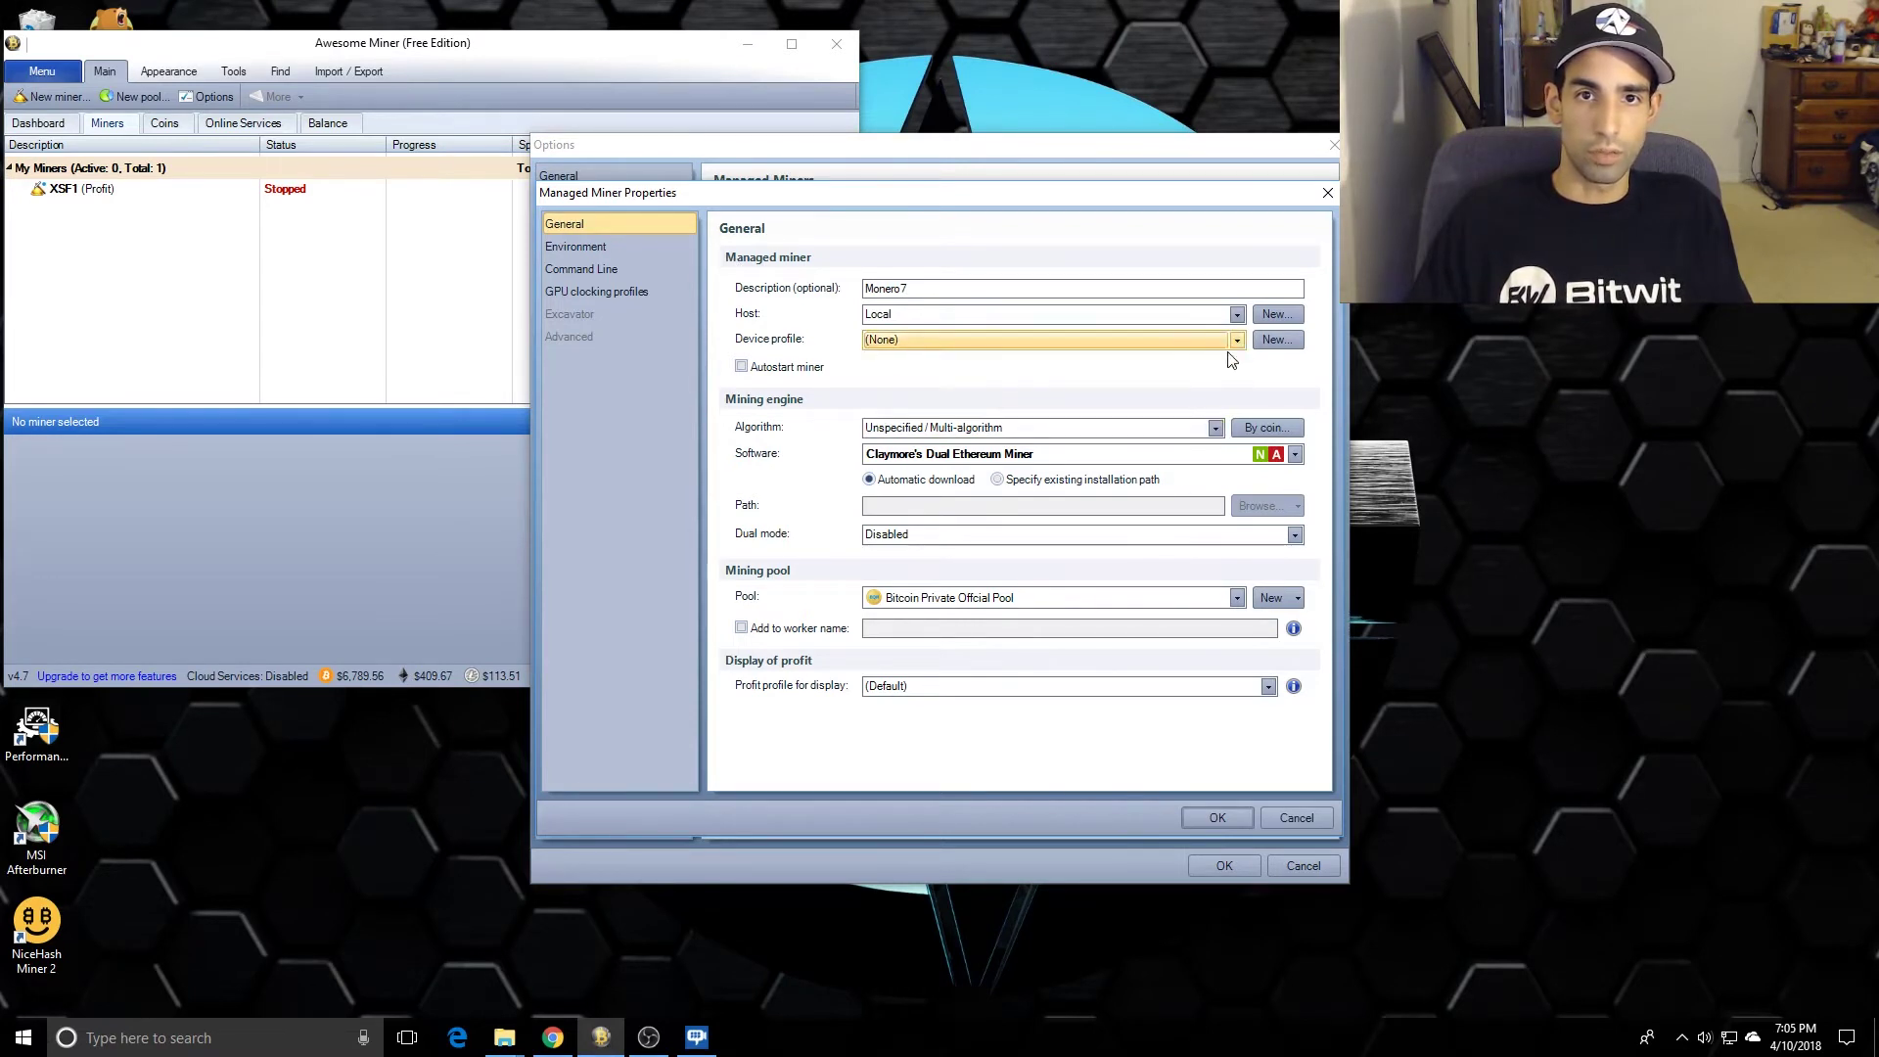
left_click(1213, 430)
left_click(1214, 430)
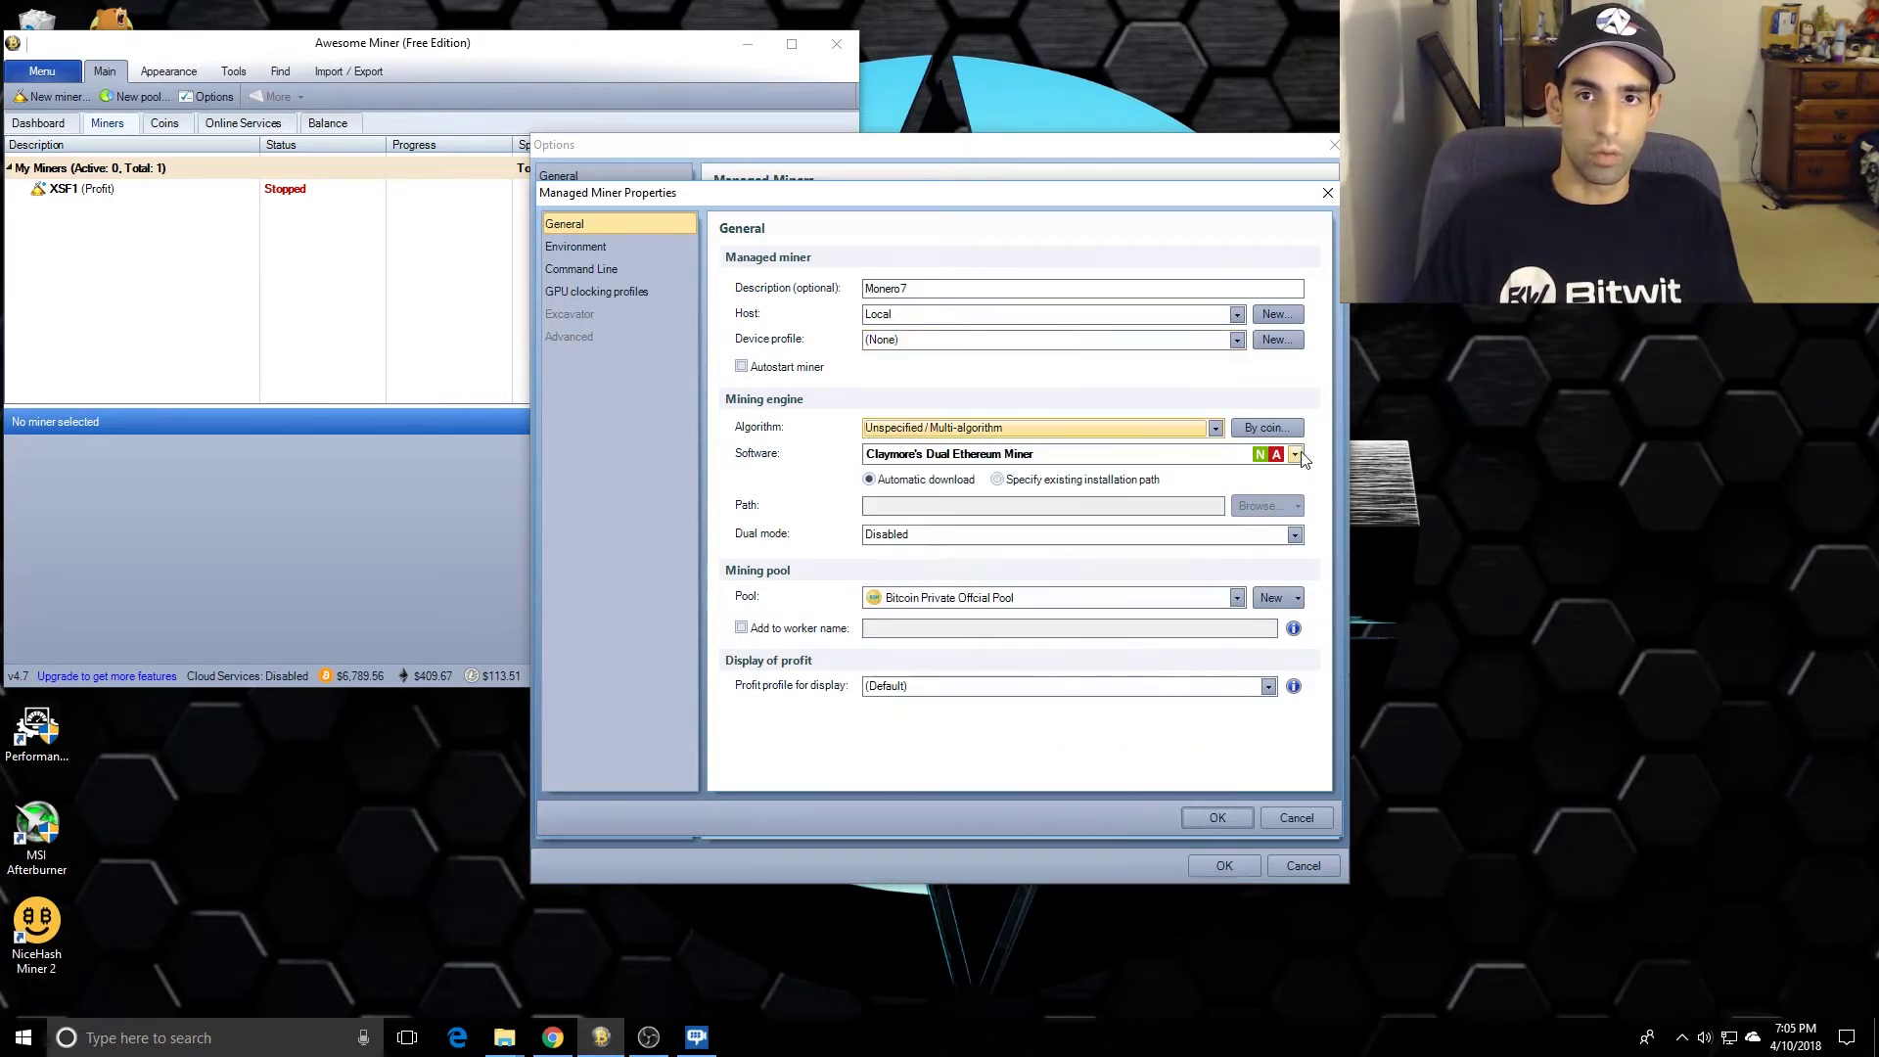
left_click(1214, 428)
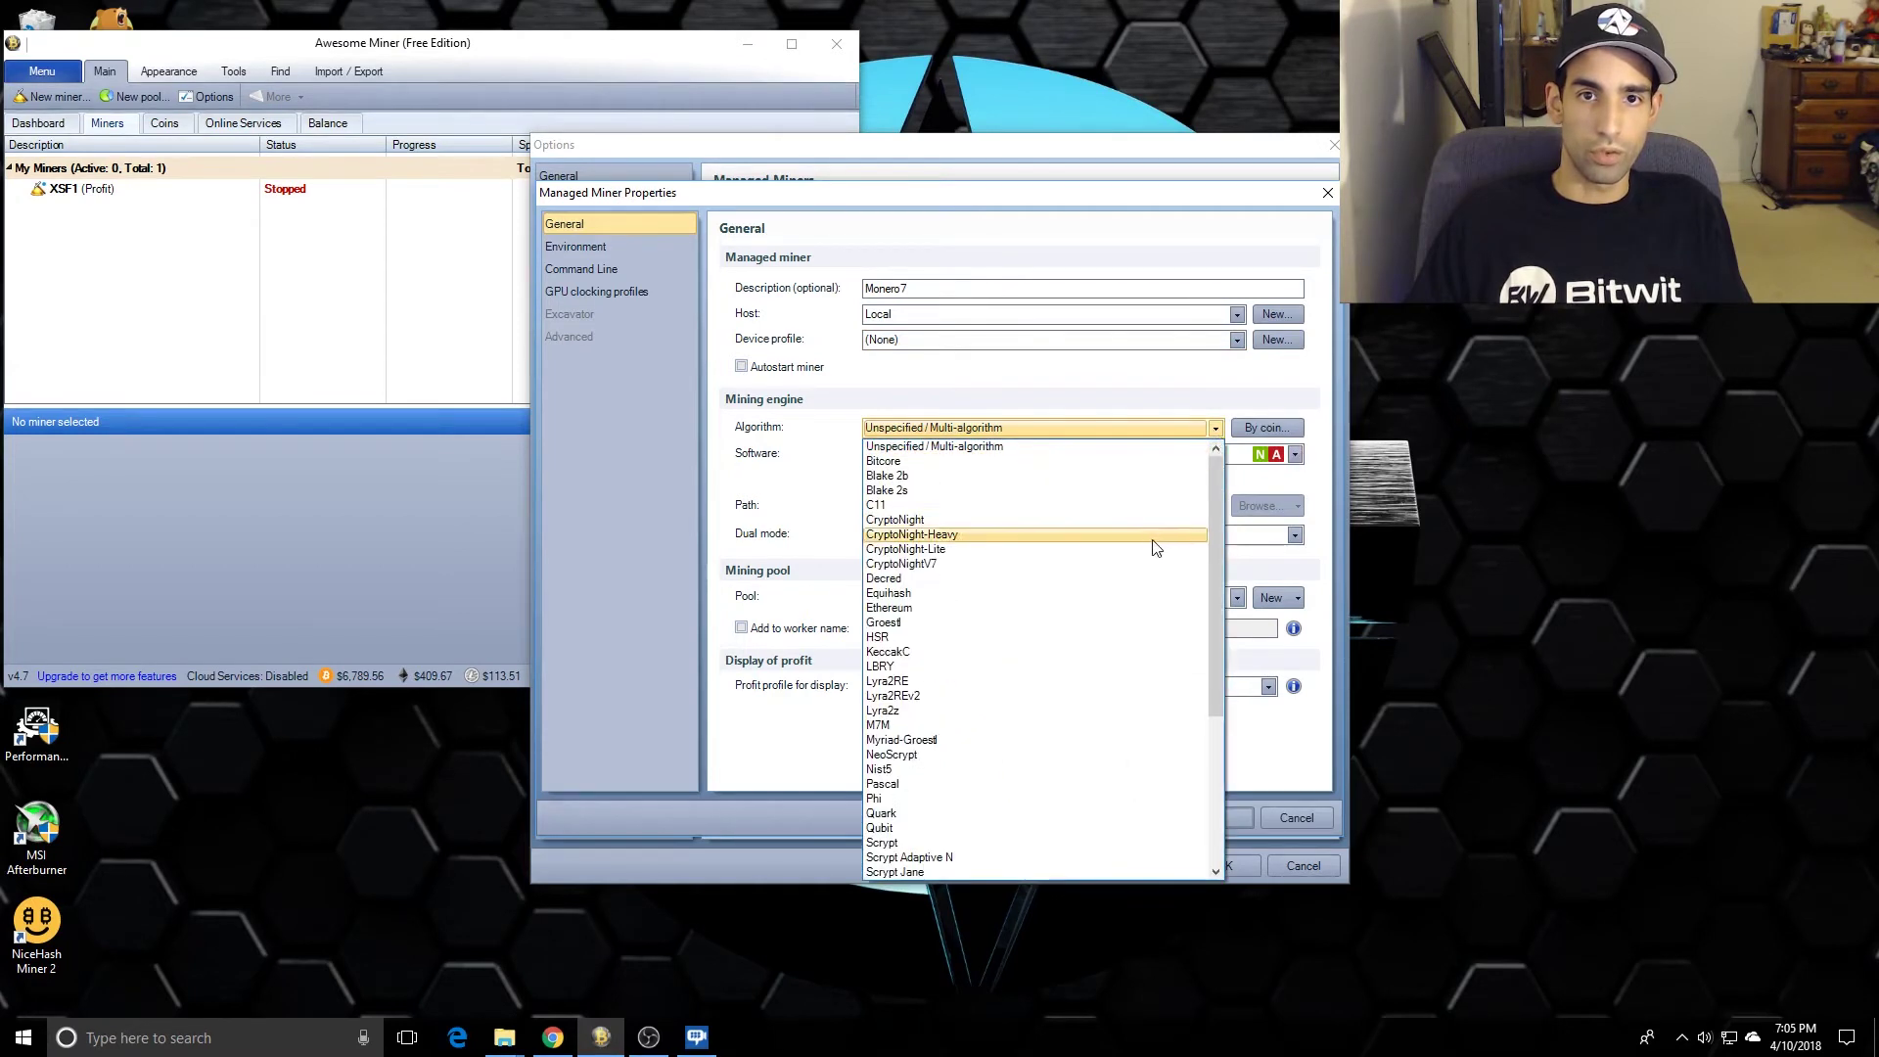
left_click(1114, 565)
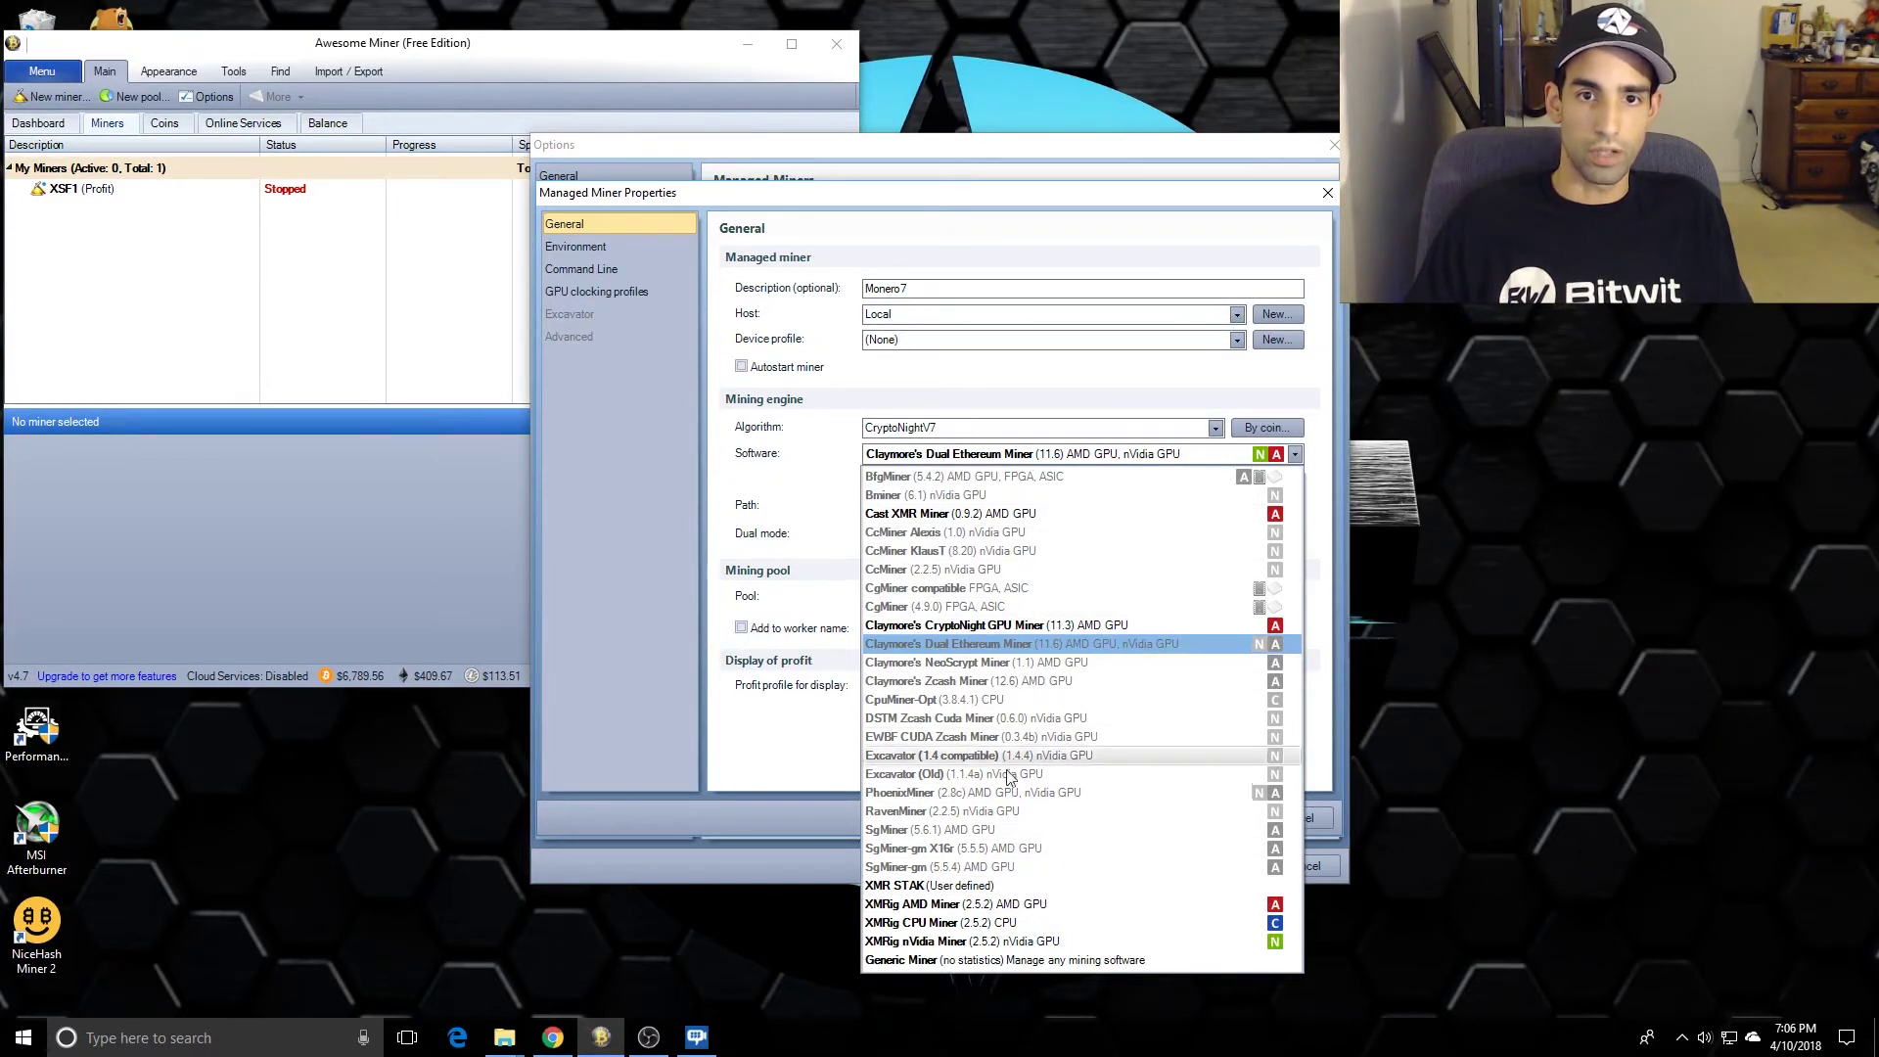
left_click(1032, 886)
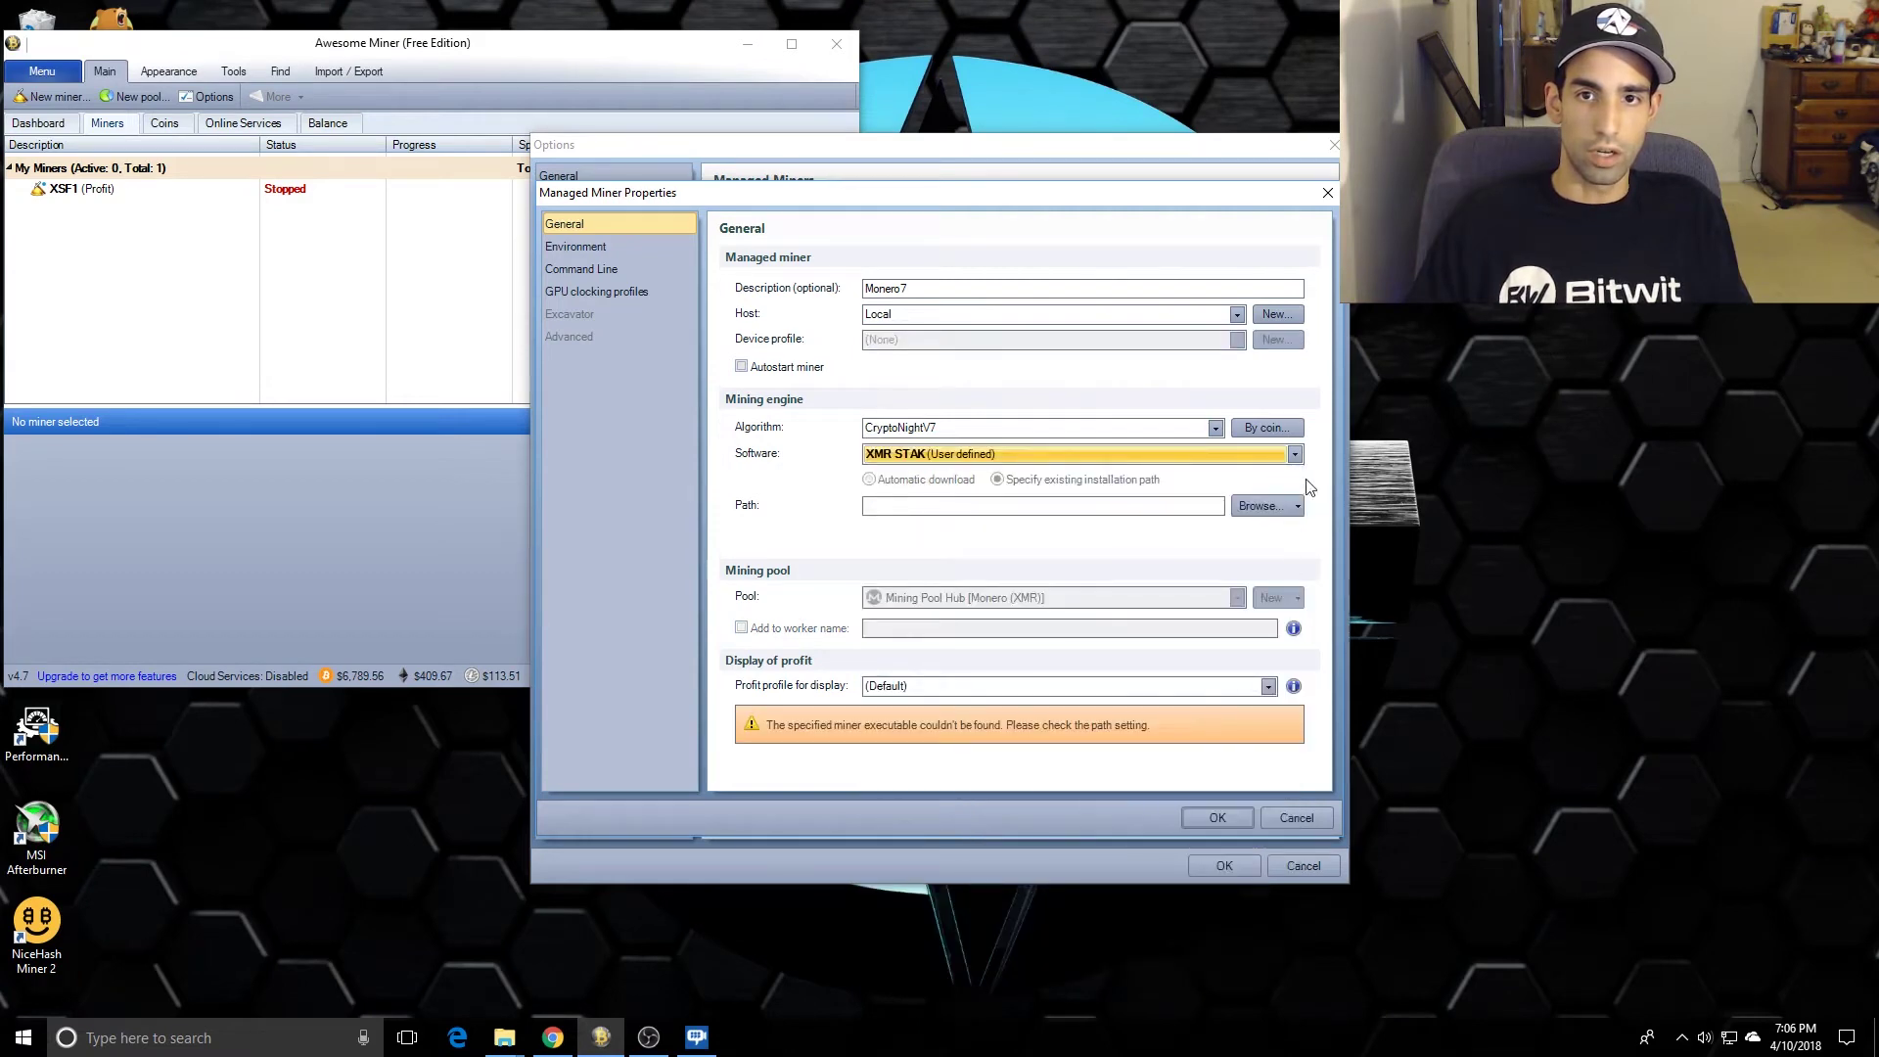
left_click(1295, 456)
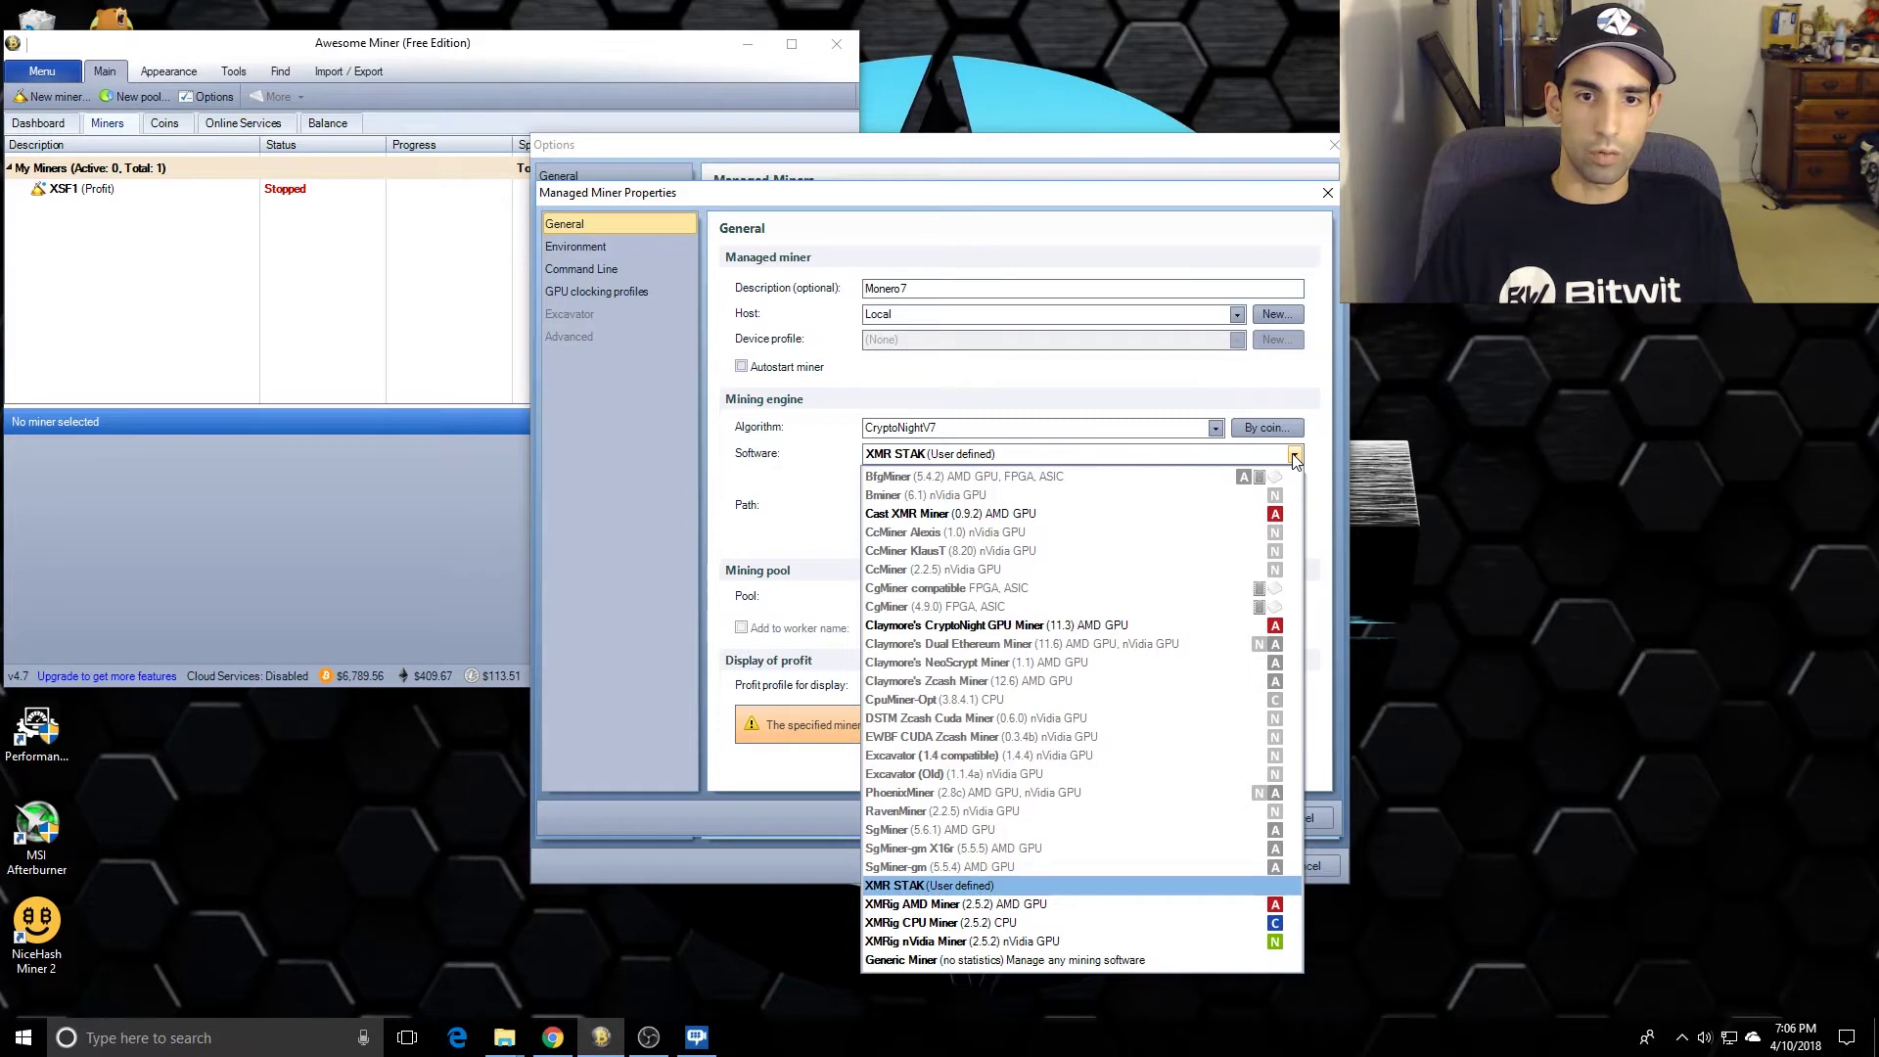
left_click(1295, 457)
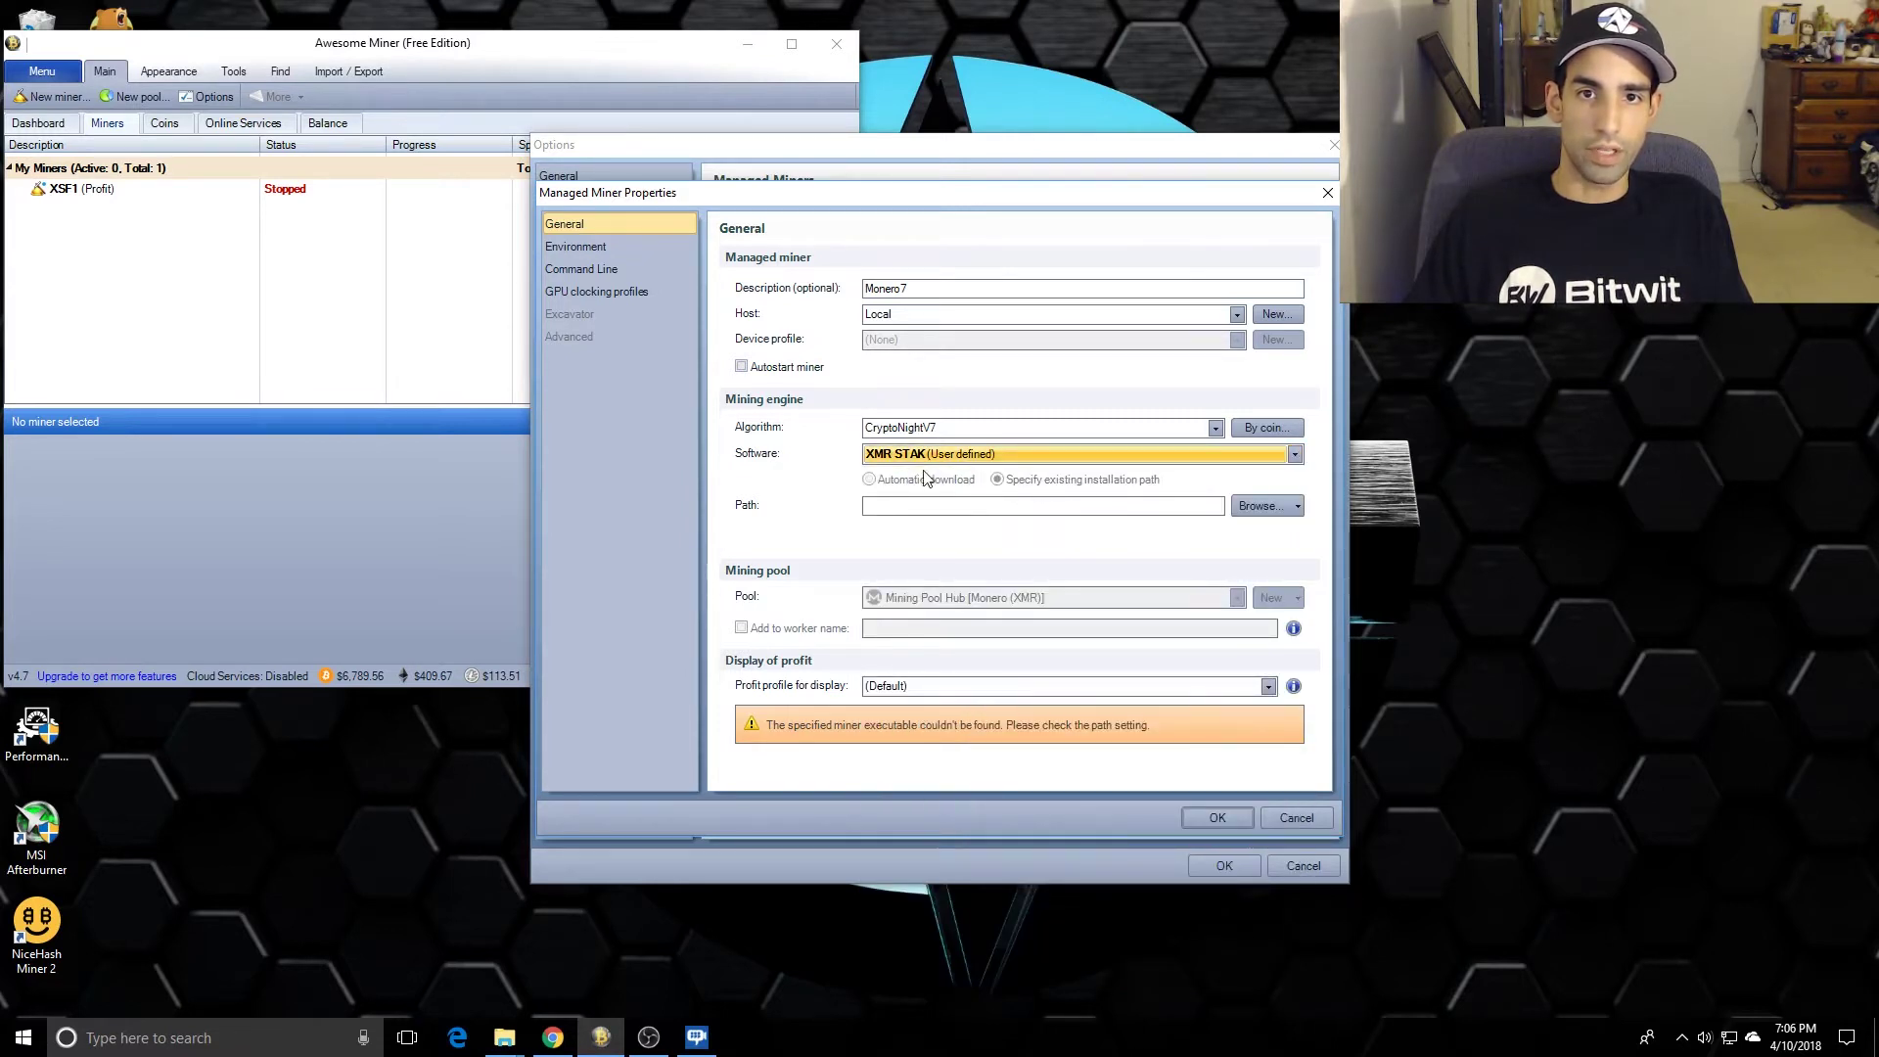
left_click(1256, 506)
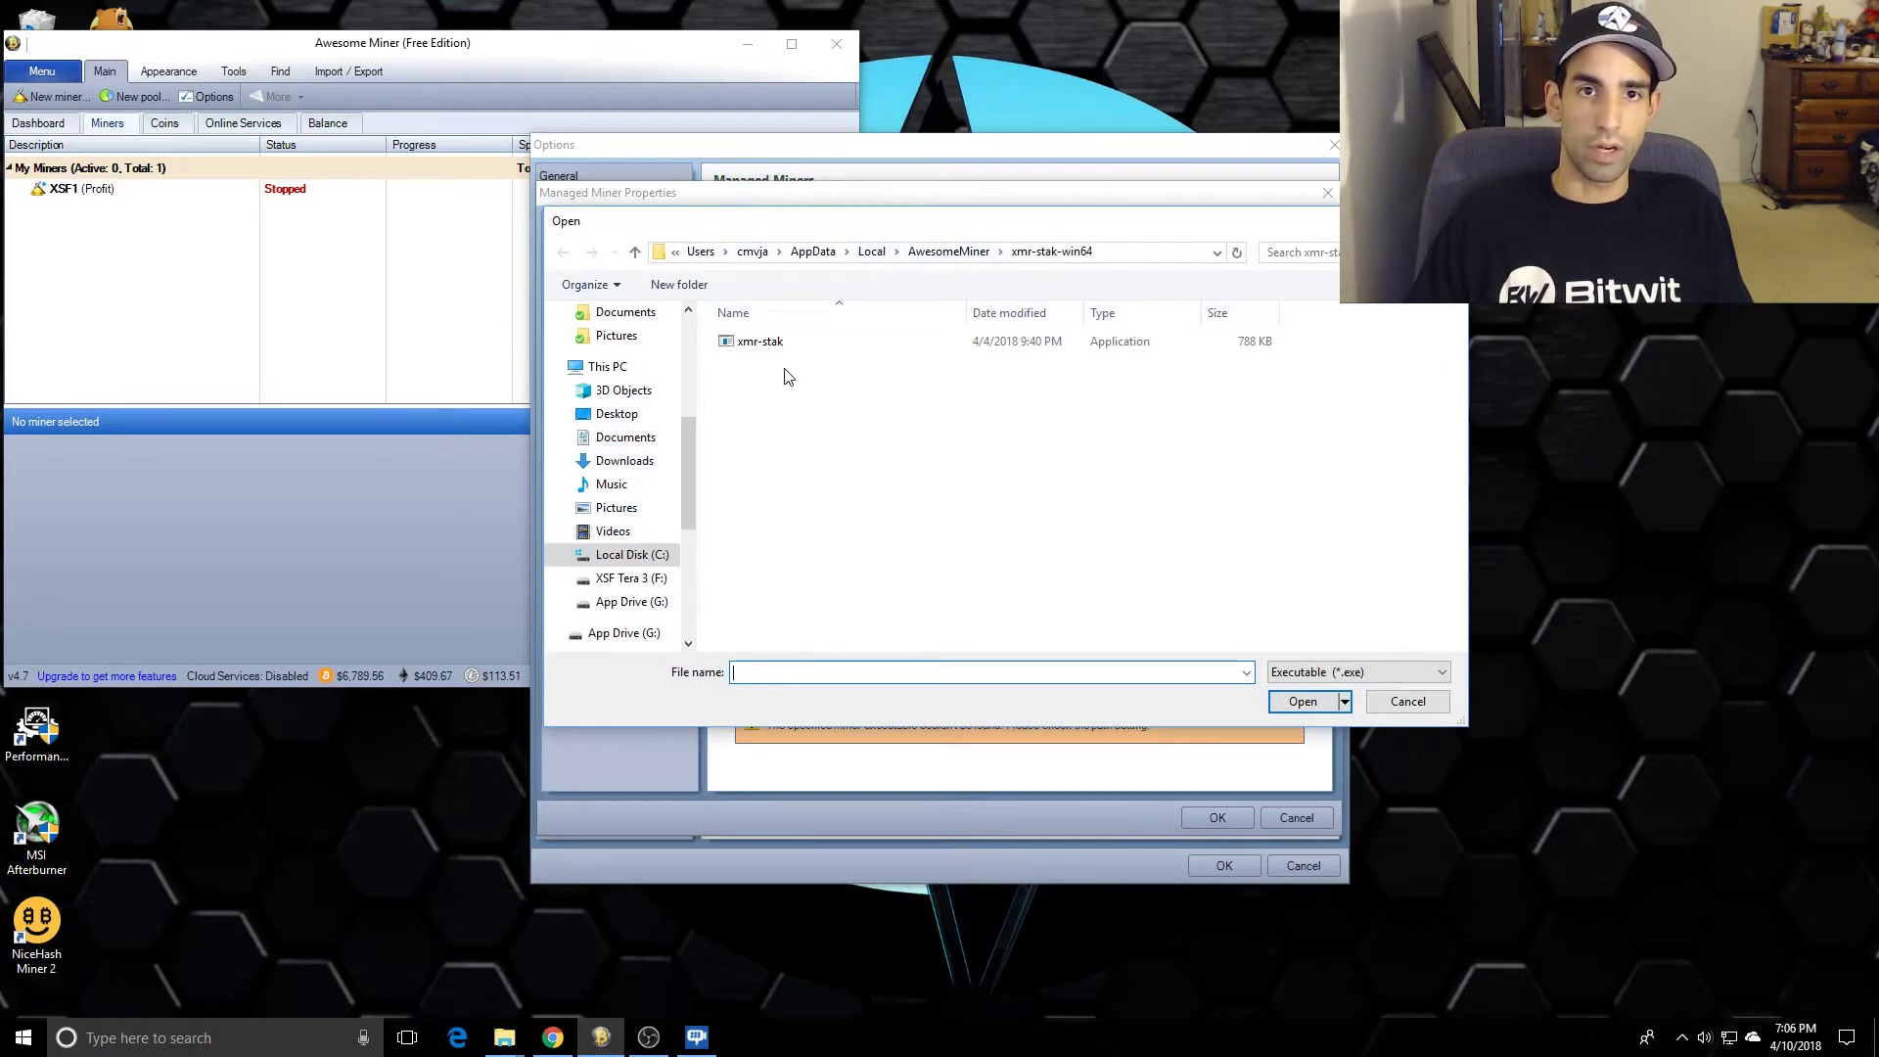
Step: Point Monero7 at xmr-stak.exe and use the nVidia GPU profit profile
left_click(783, 343)
left_click(1302, 701)
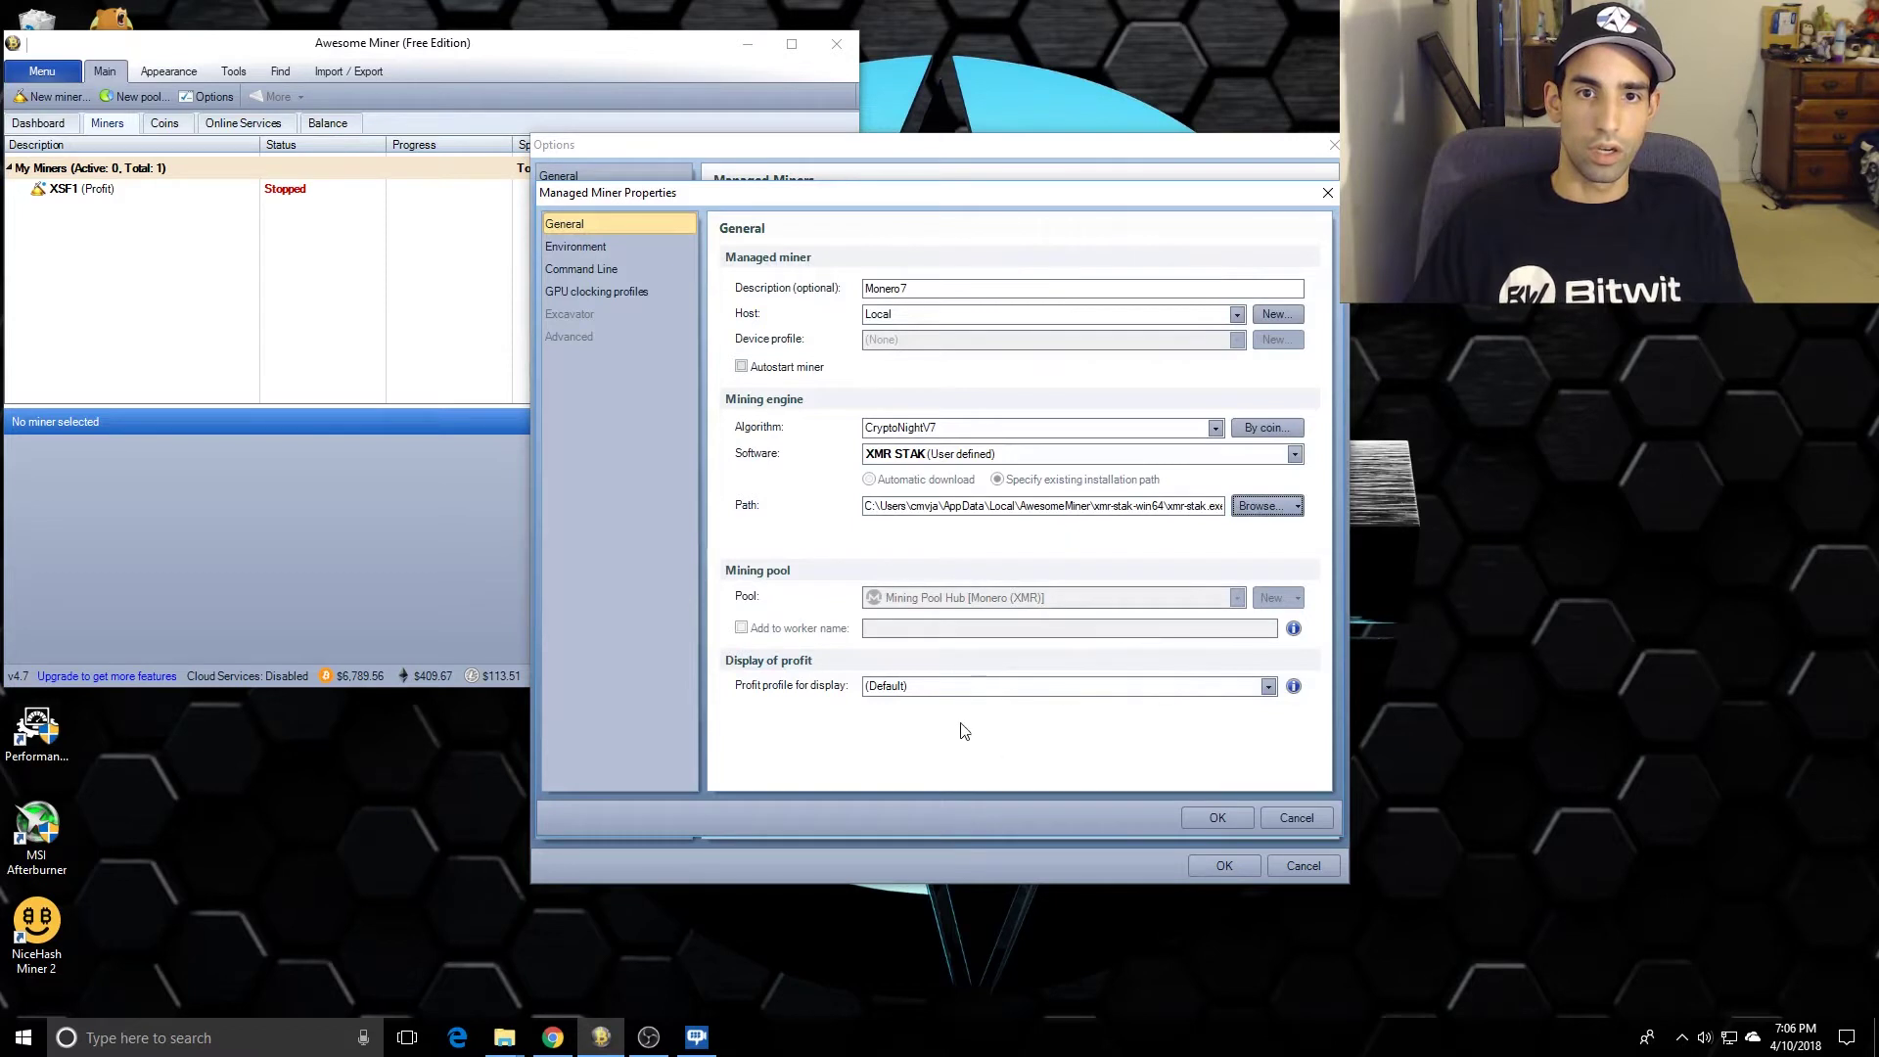
left_click(982, 697)
left_click(969, 763)
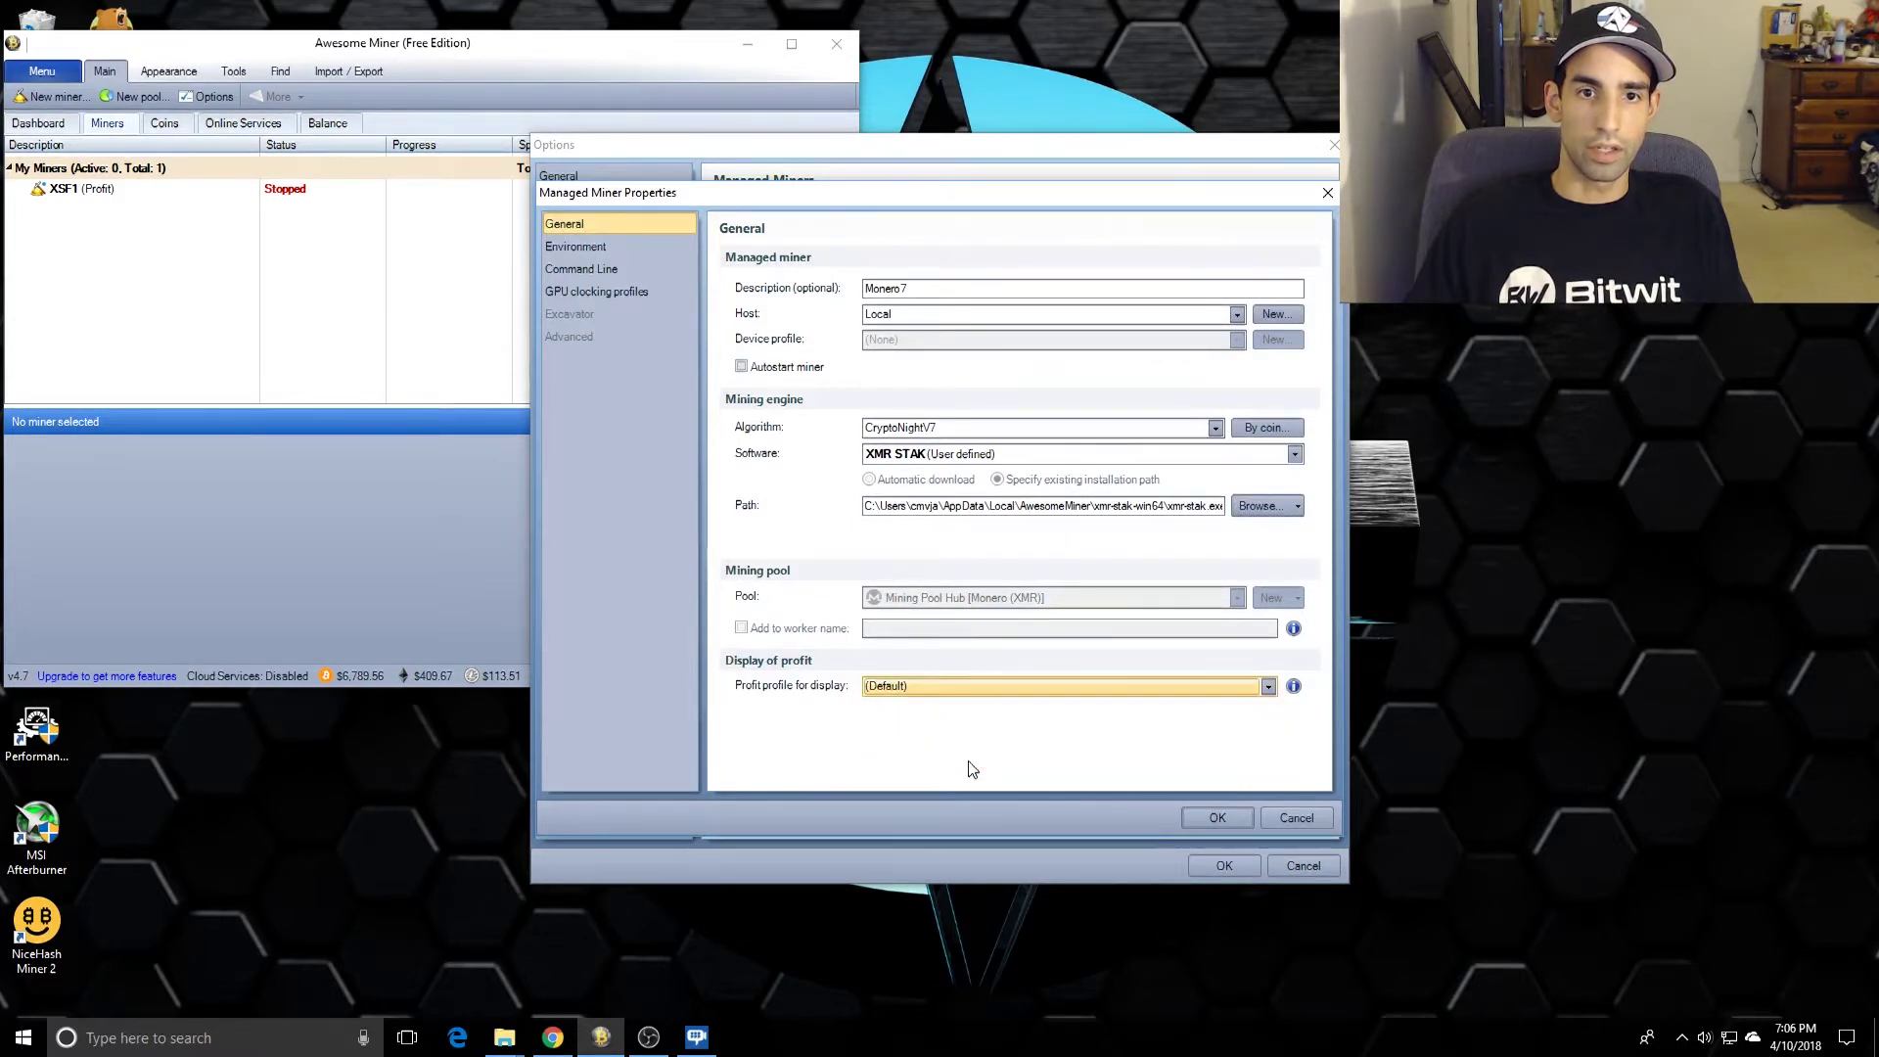
left_click(980, 688)
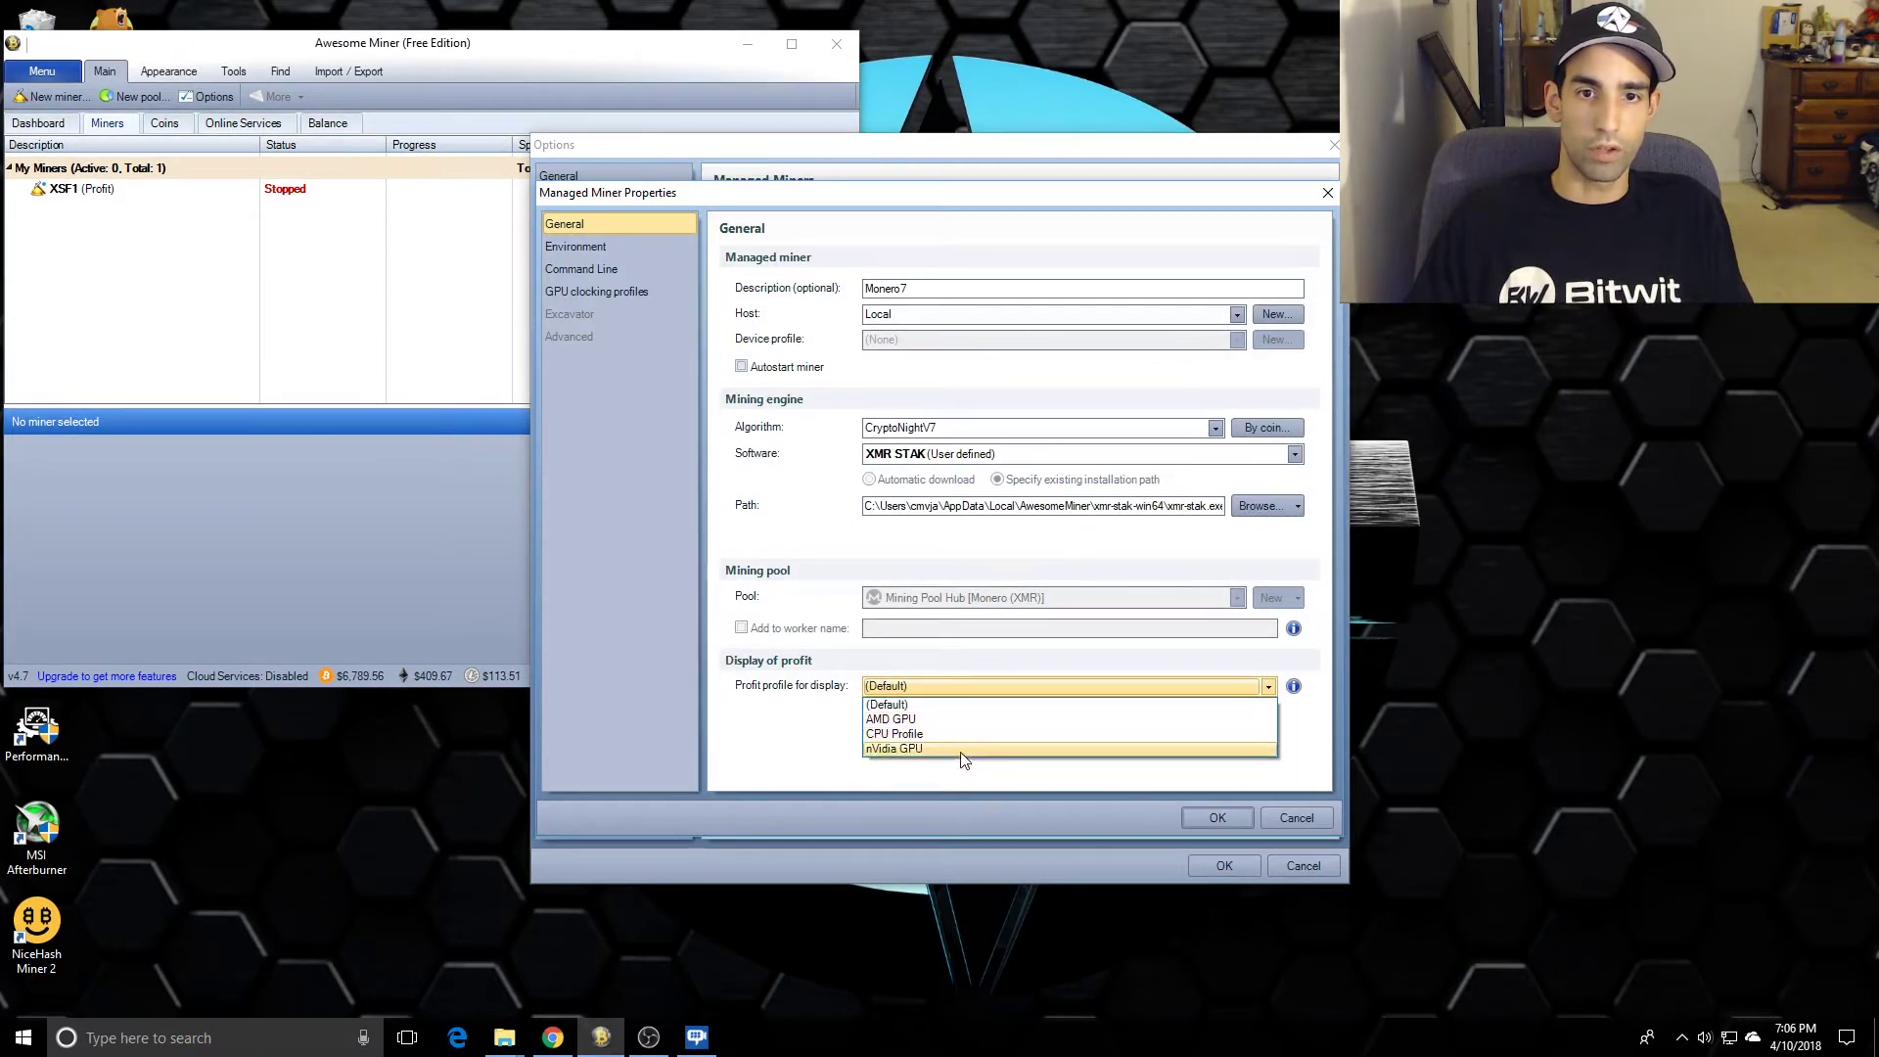
left_click(965, 749)
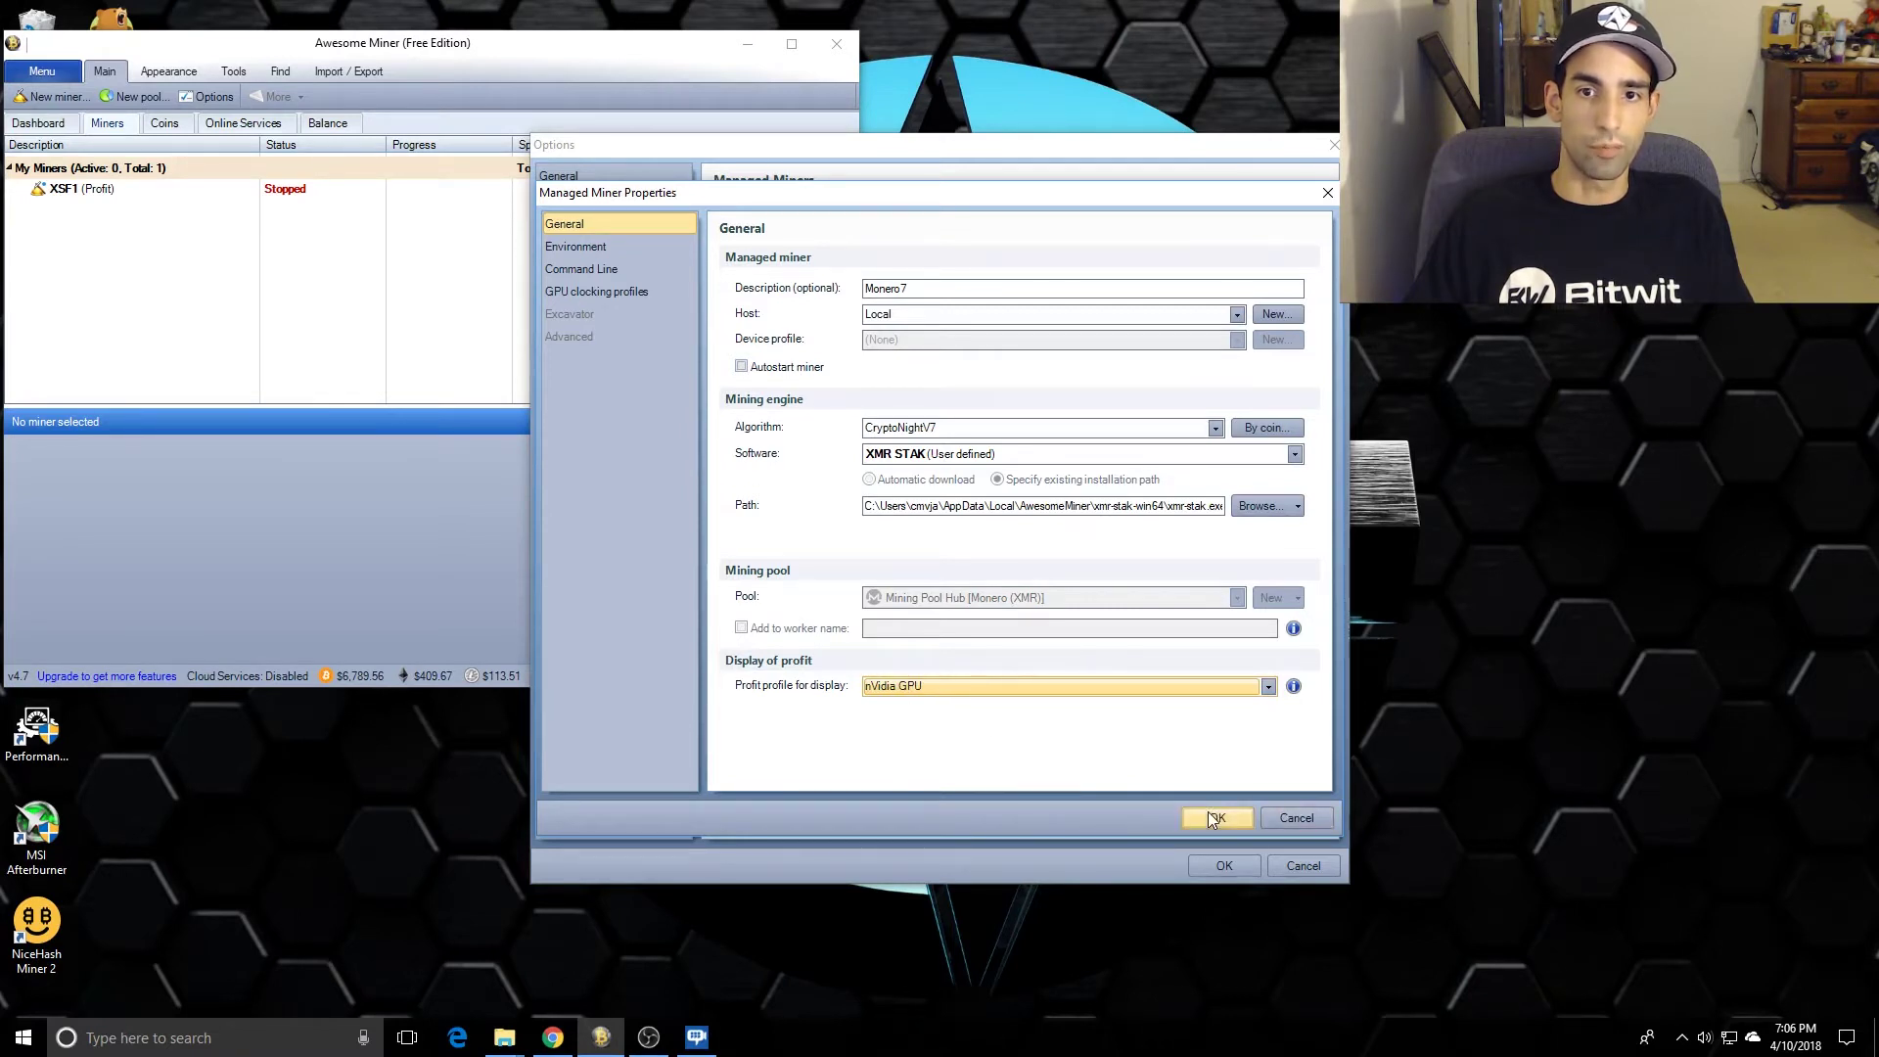
Step: Save the Monero7 miner and close Options to apply the changes
left_click(621, 269)
left_click(609, 228)
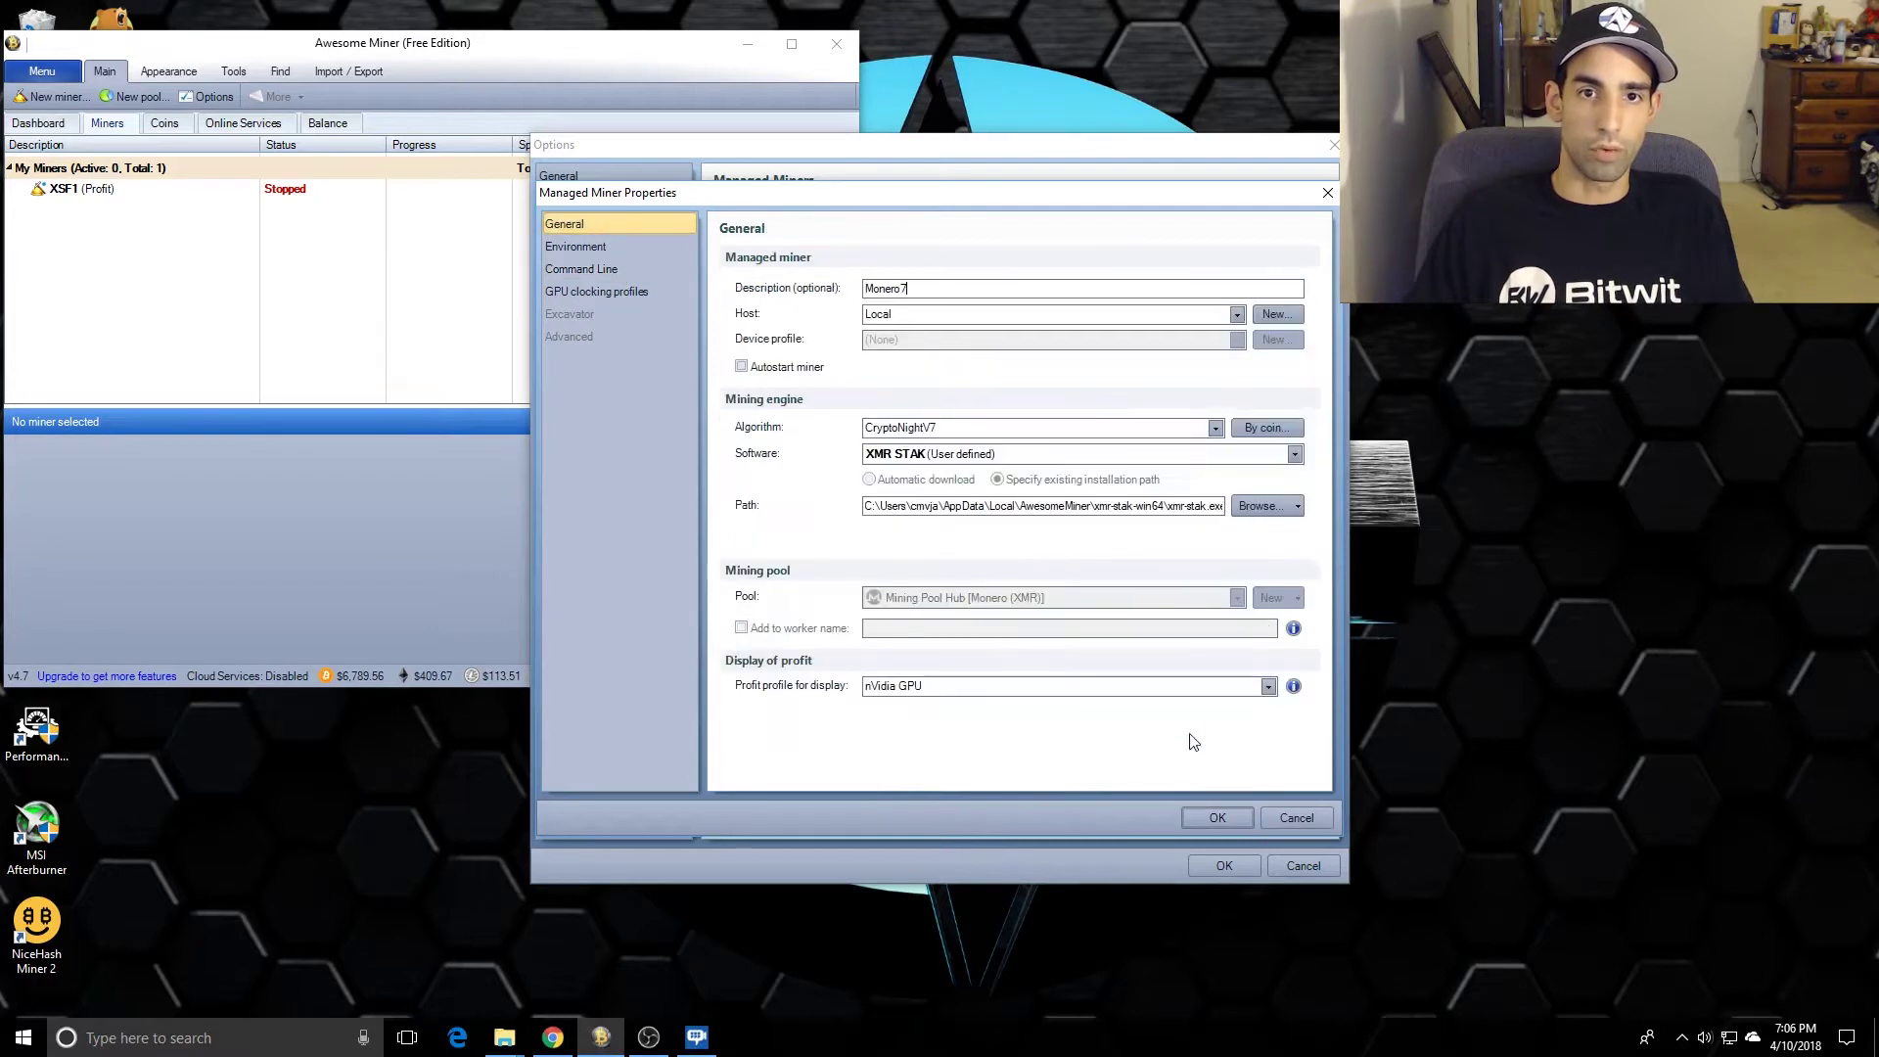
left_click(1218, 818)
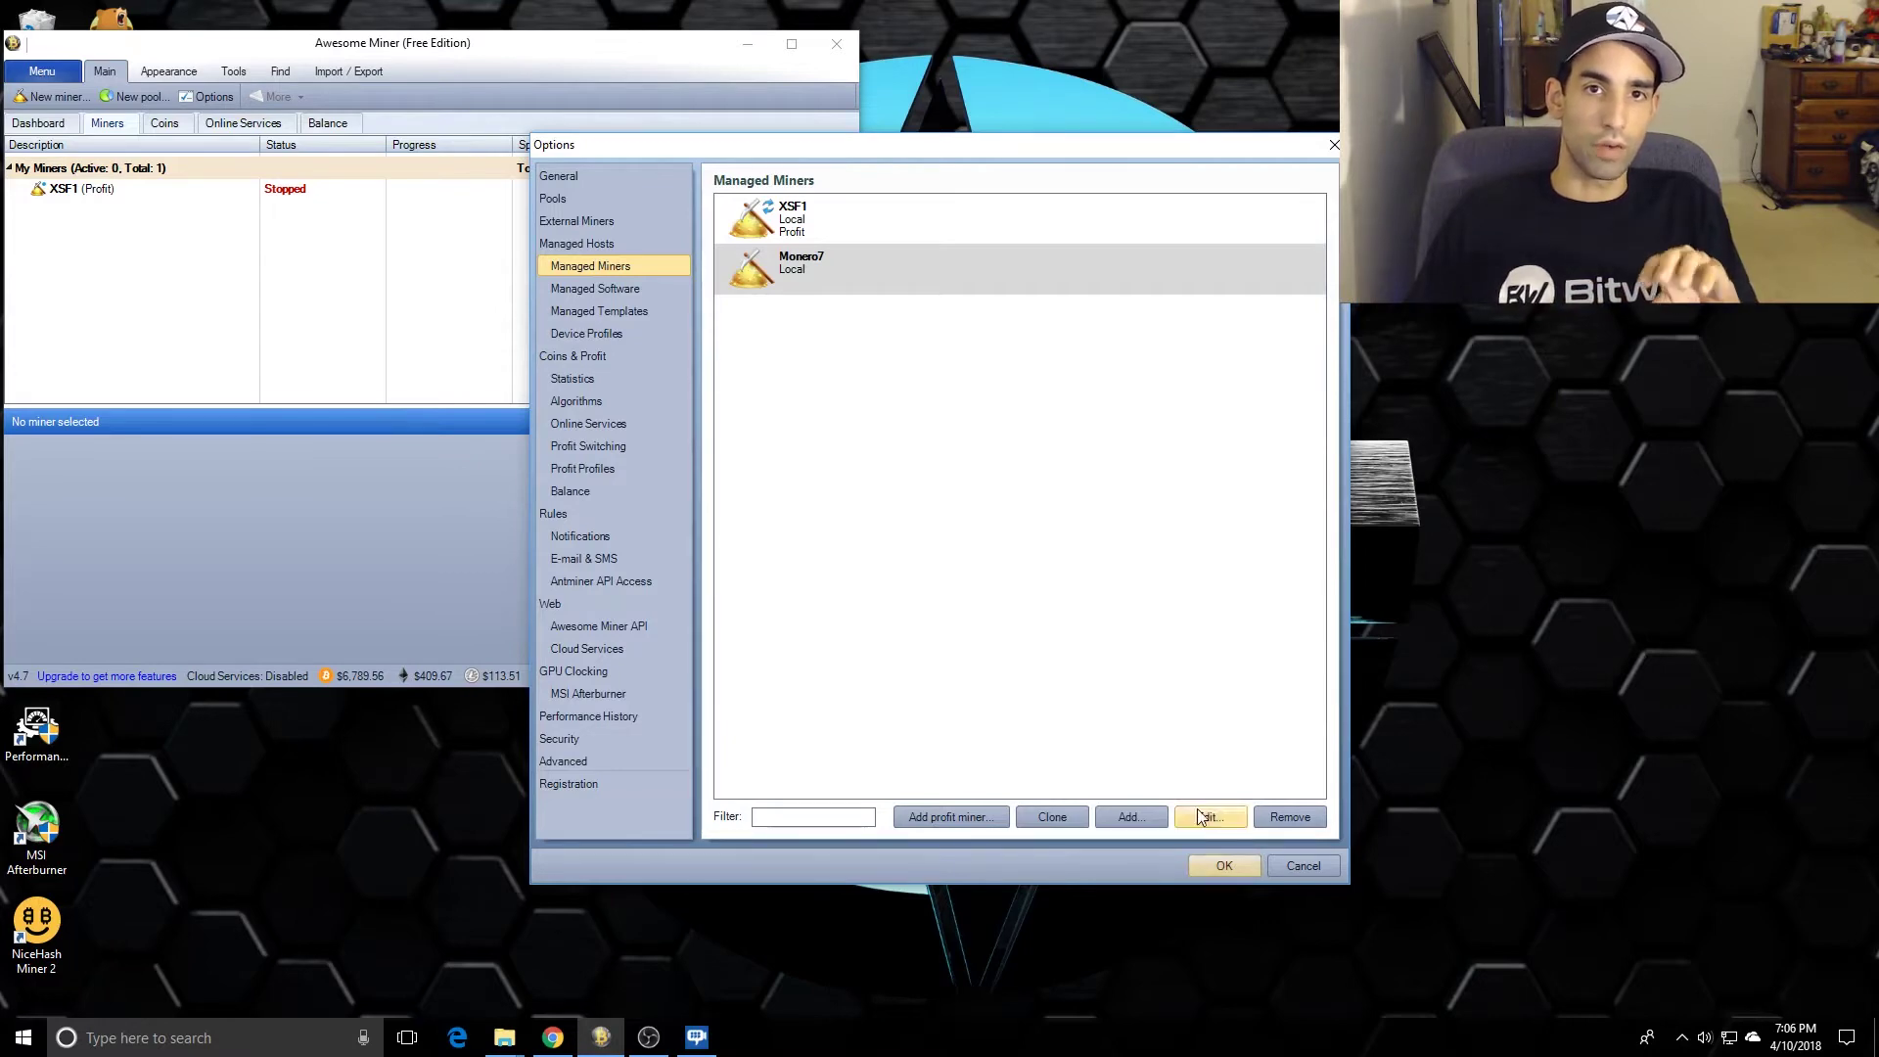
left_click(1233, 863)
Step: Start the Monero7 miner from the miners list
left_click(137, 210)
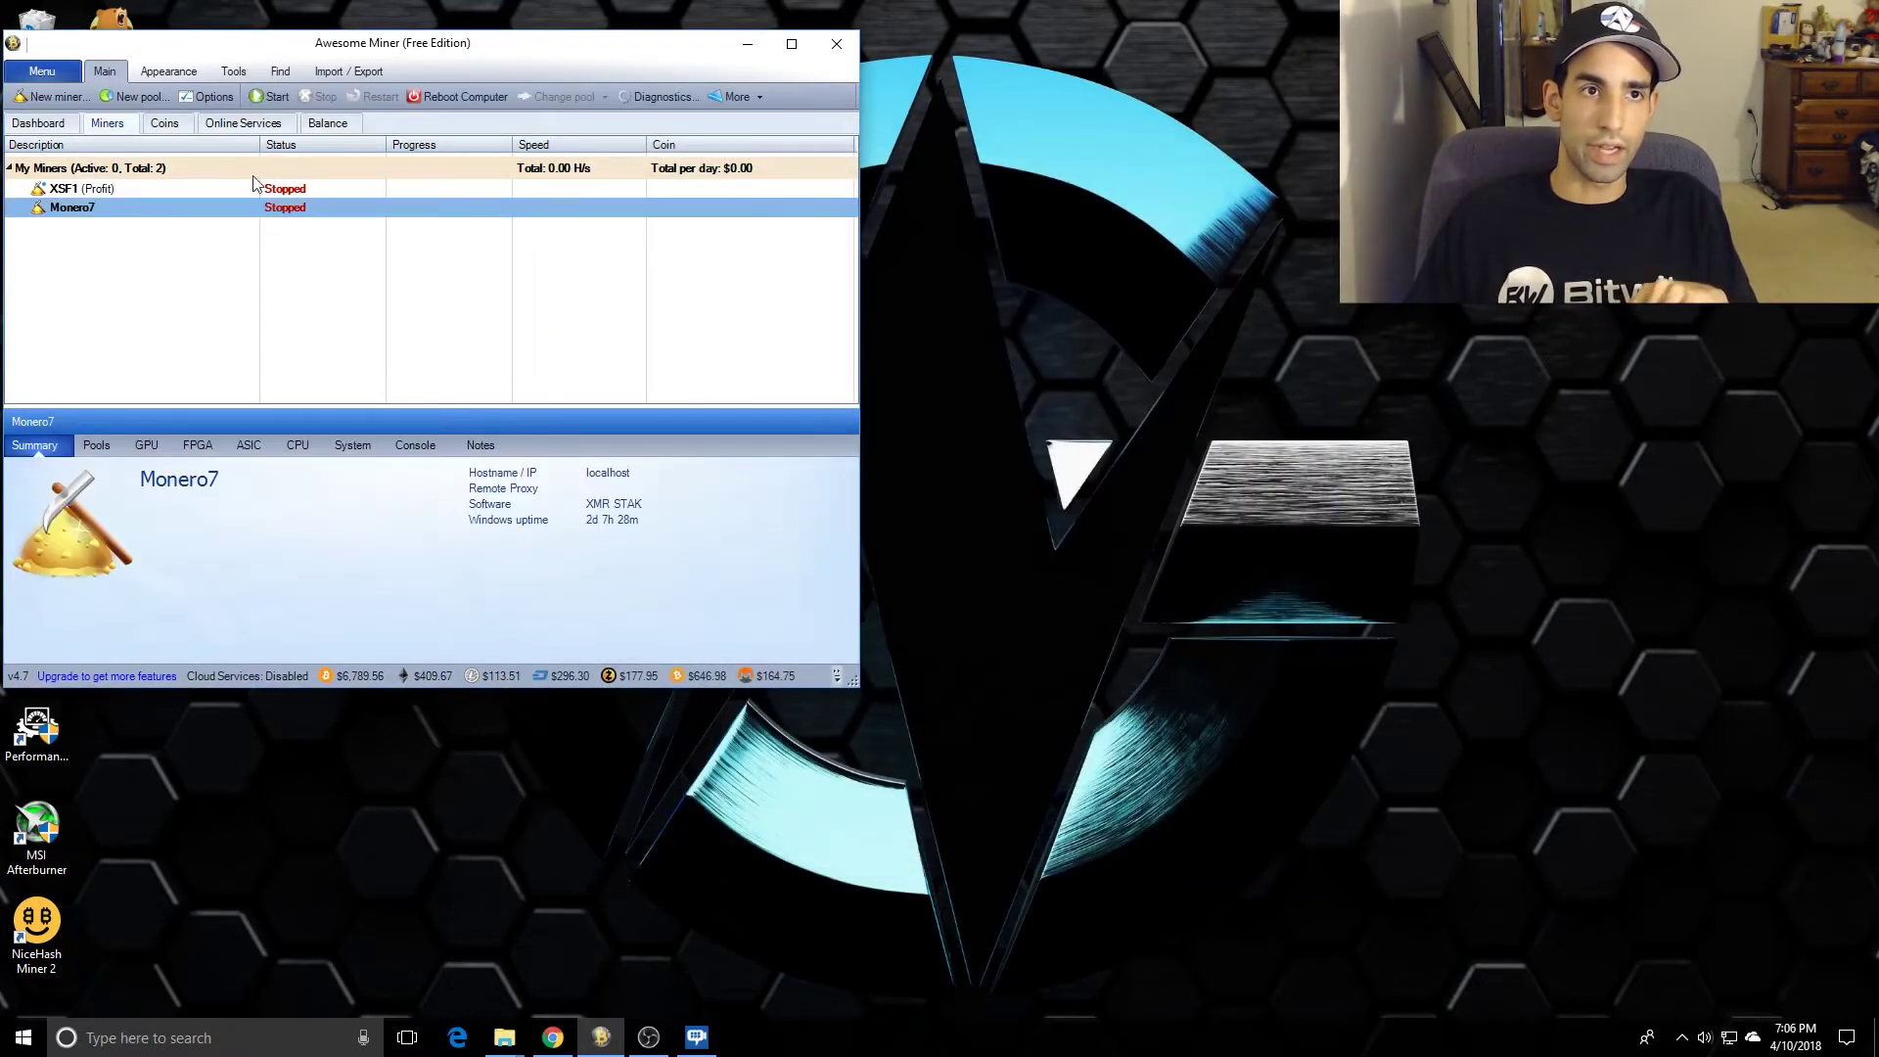
left_click(276, 96)
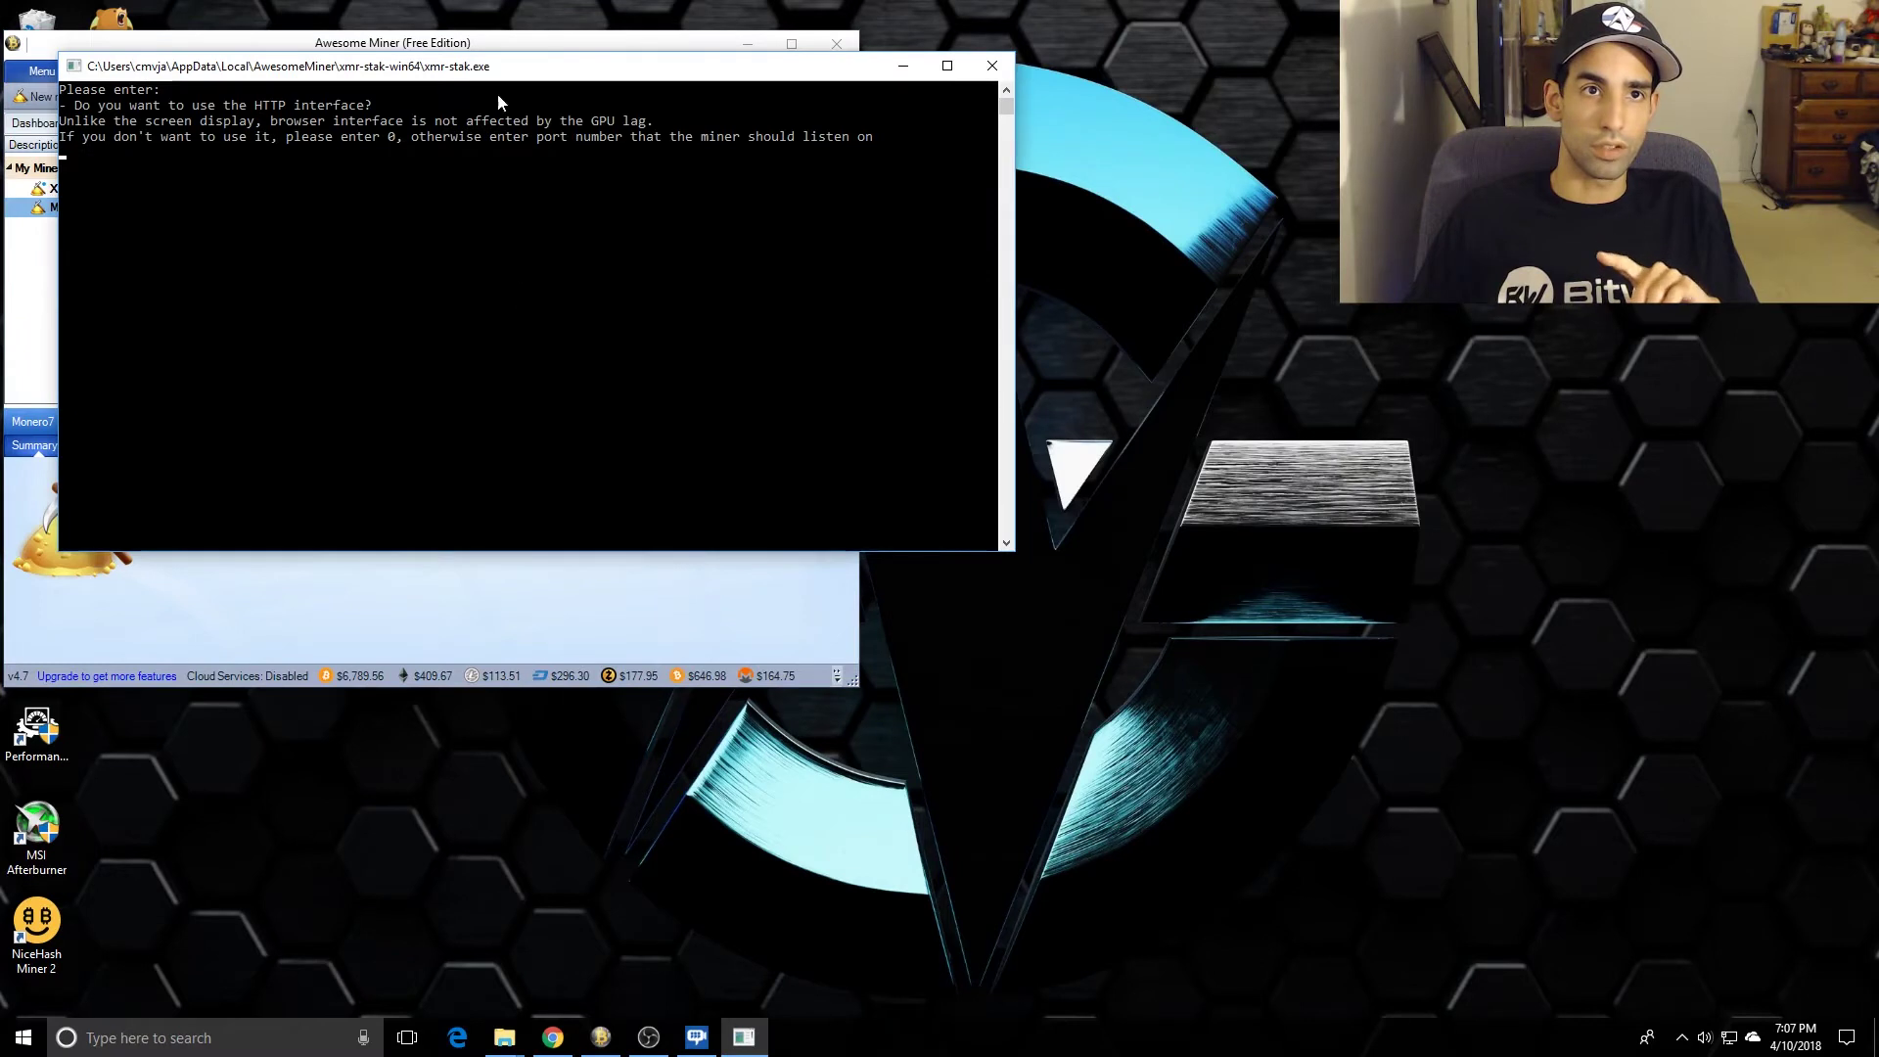
left_click_drag(497, 72, 467, 295)
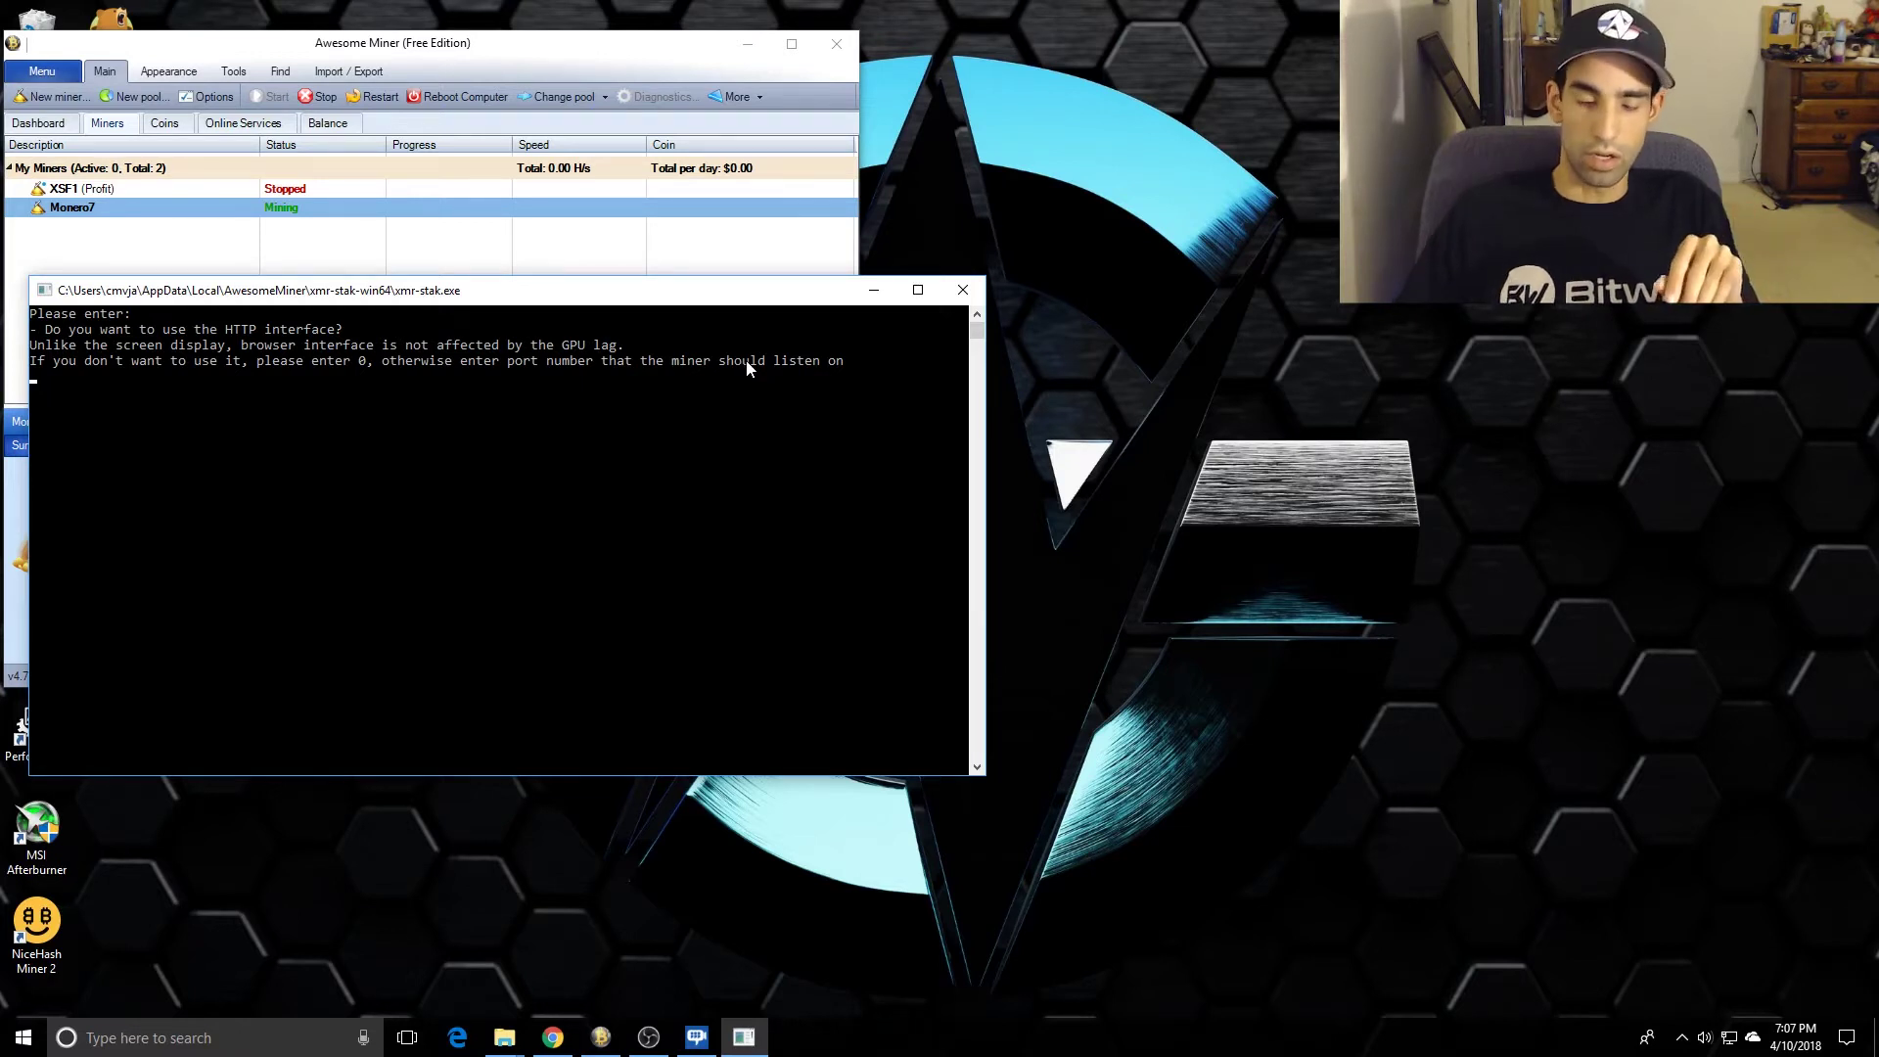
Step: Answer xmr-stak's setup with HTTP port 5555 and currency monero7
type("5555")
key("Return")
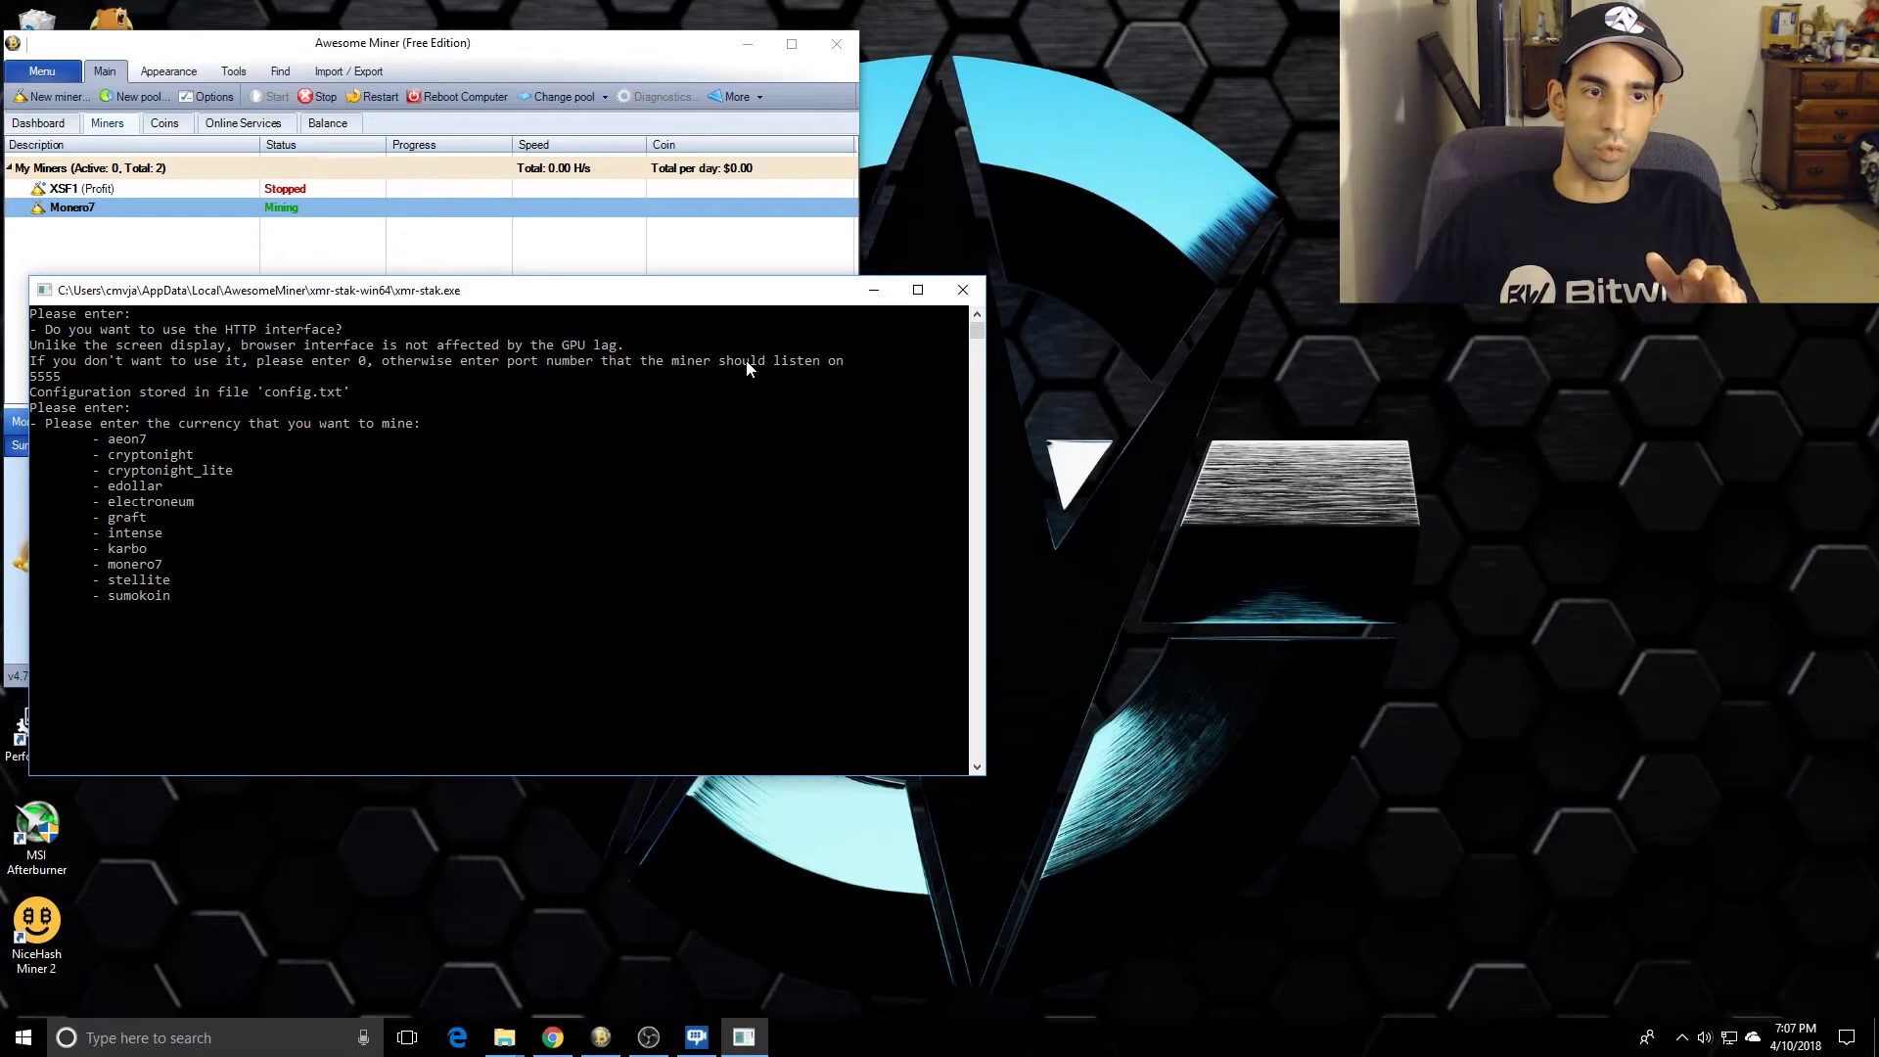
type("monero")
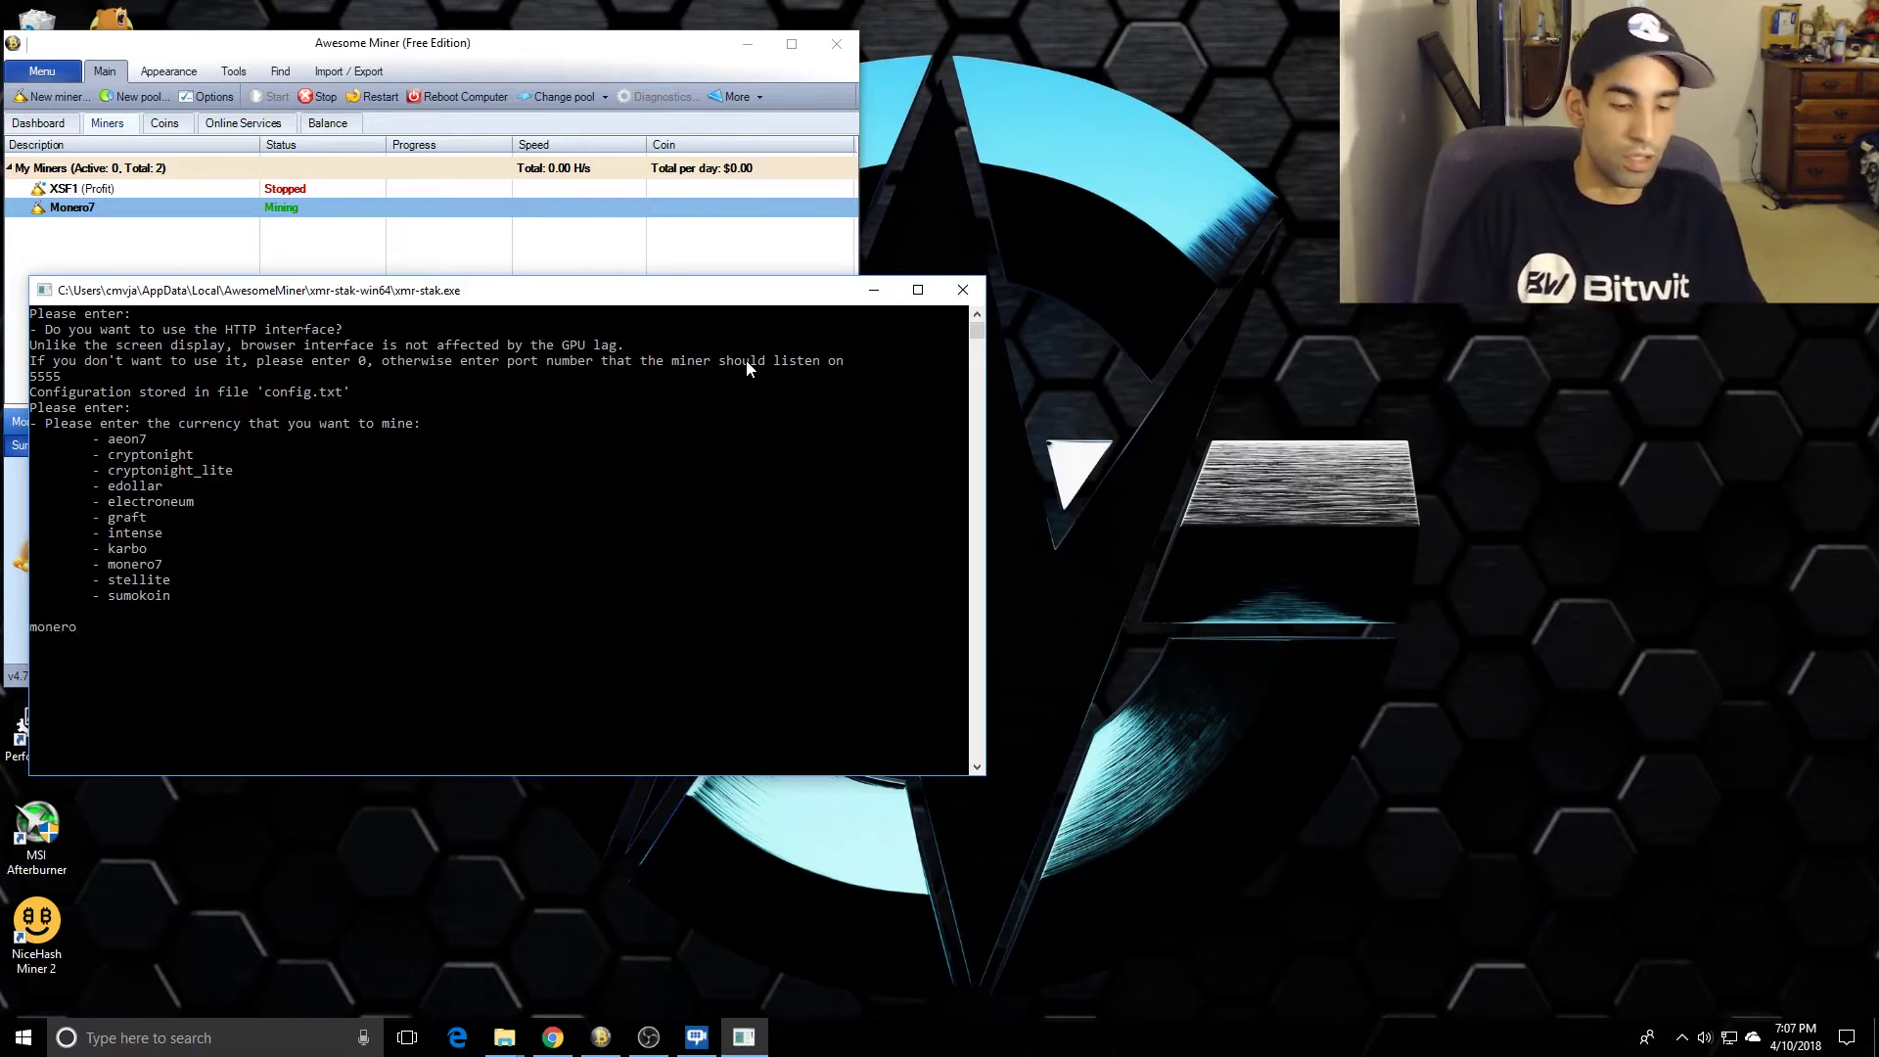
type("7")
key("Return")
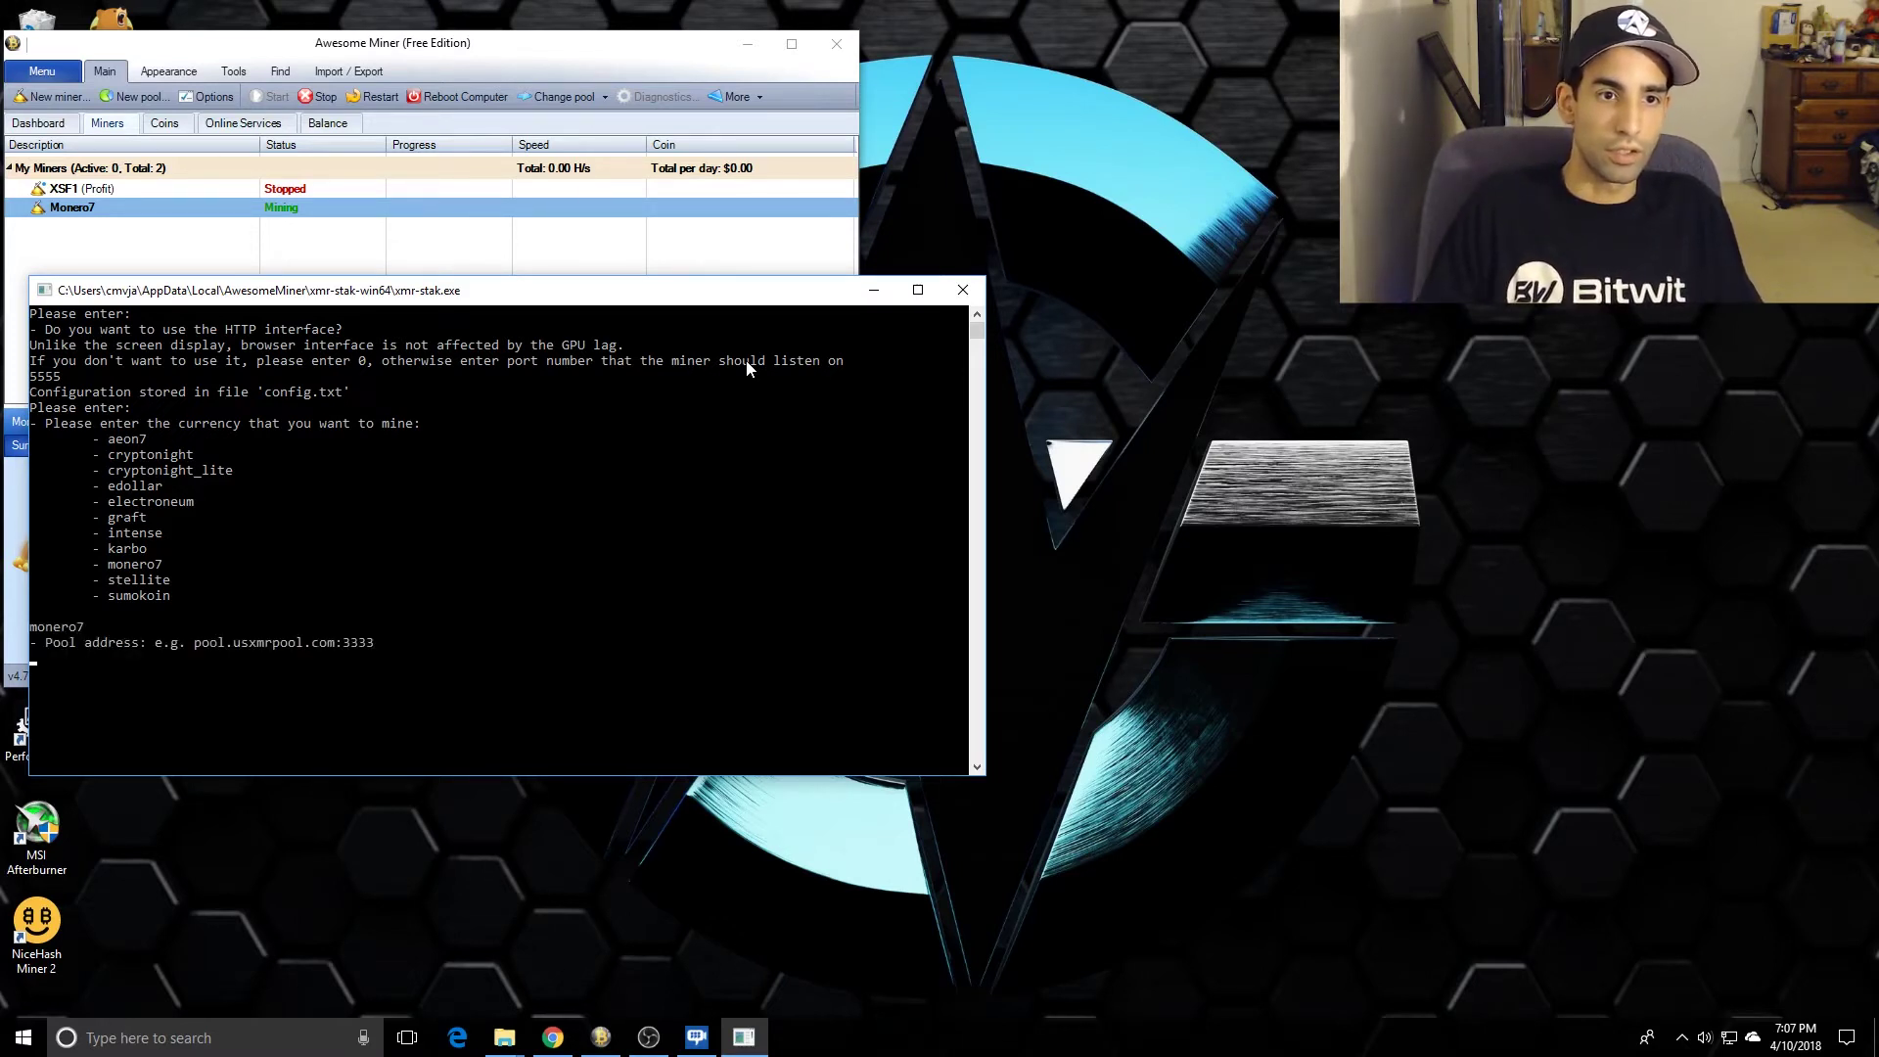
left_click(553, 1037)
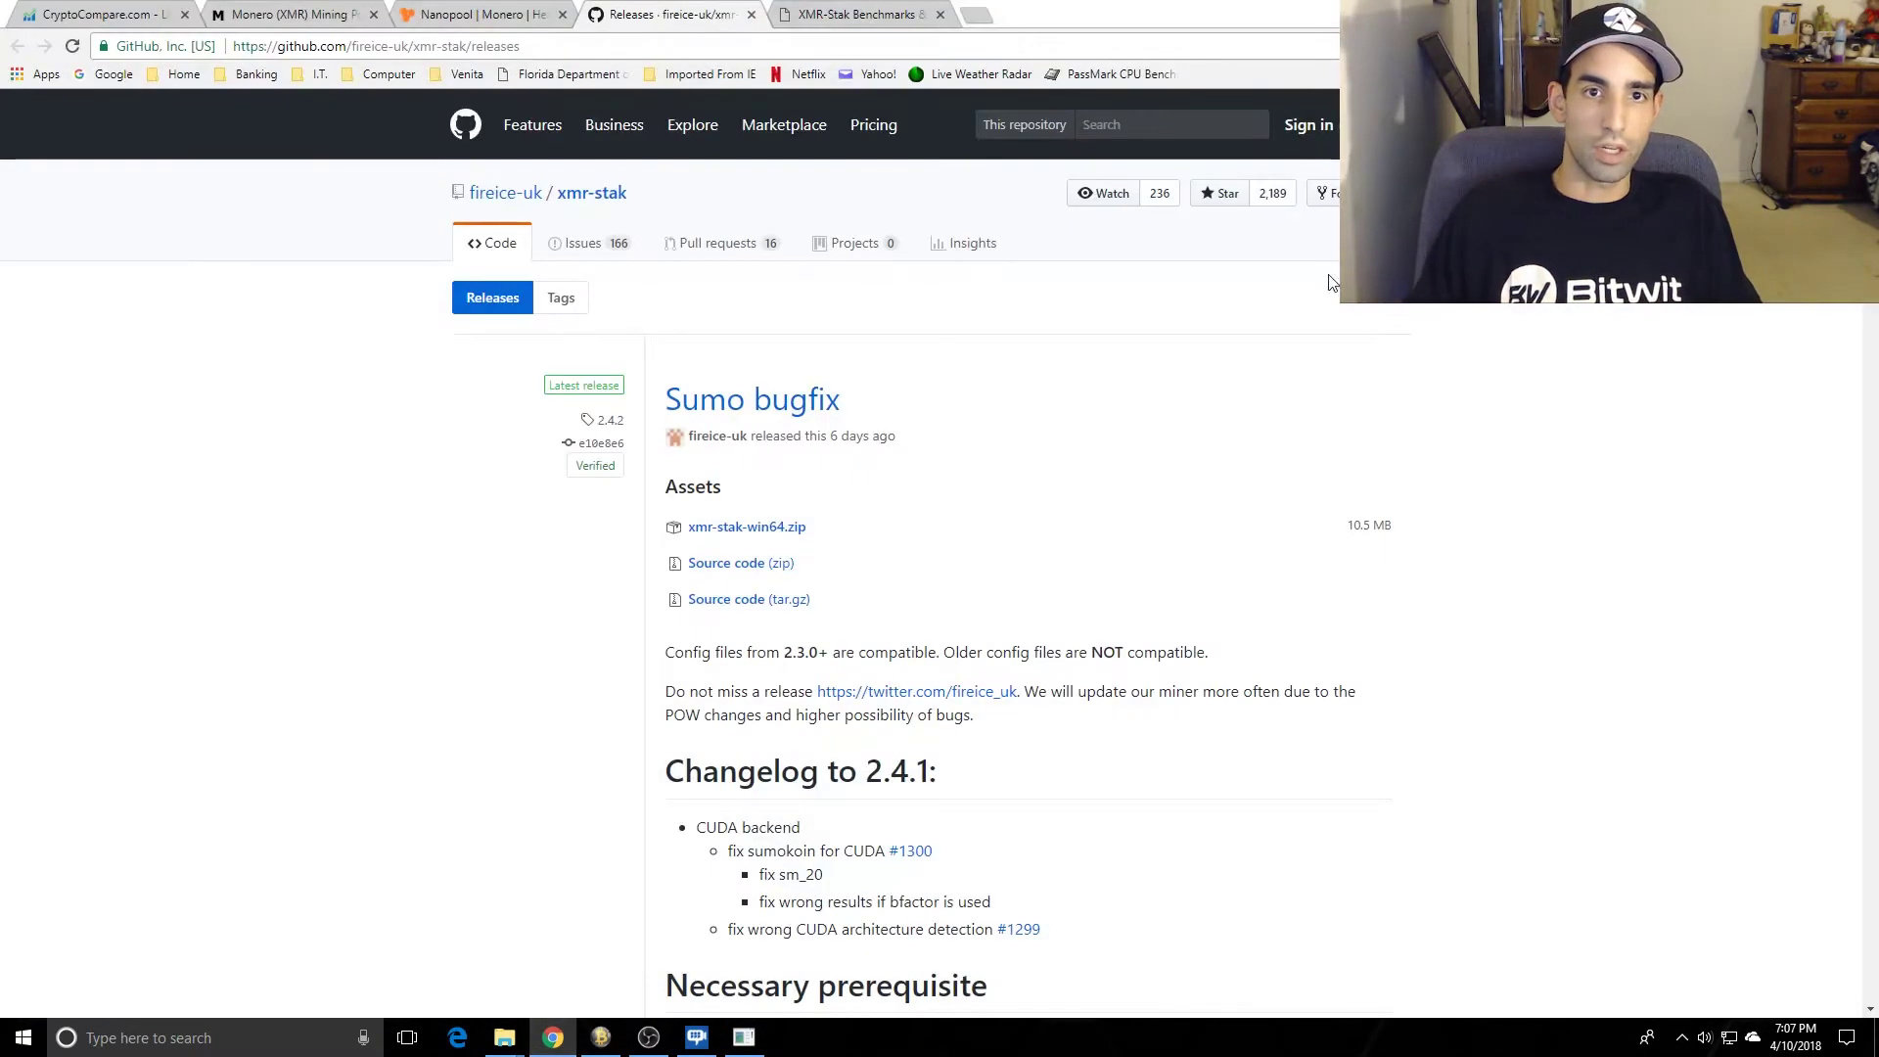
Step: Check Nanopool's US East host xmr-us-east1.nanopool.org and stratum port 14444
left_click(501, 14)
left_click_drag(906, 566, 703, 566)
left_click(879, 560)
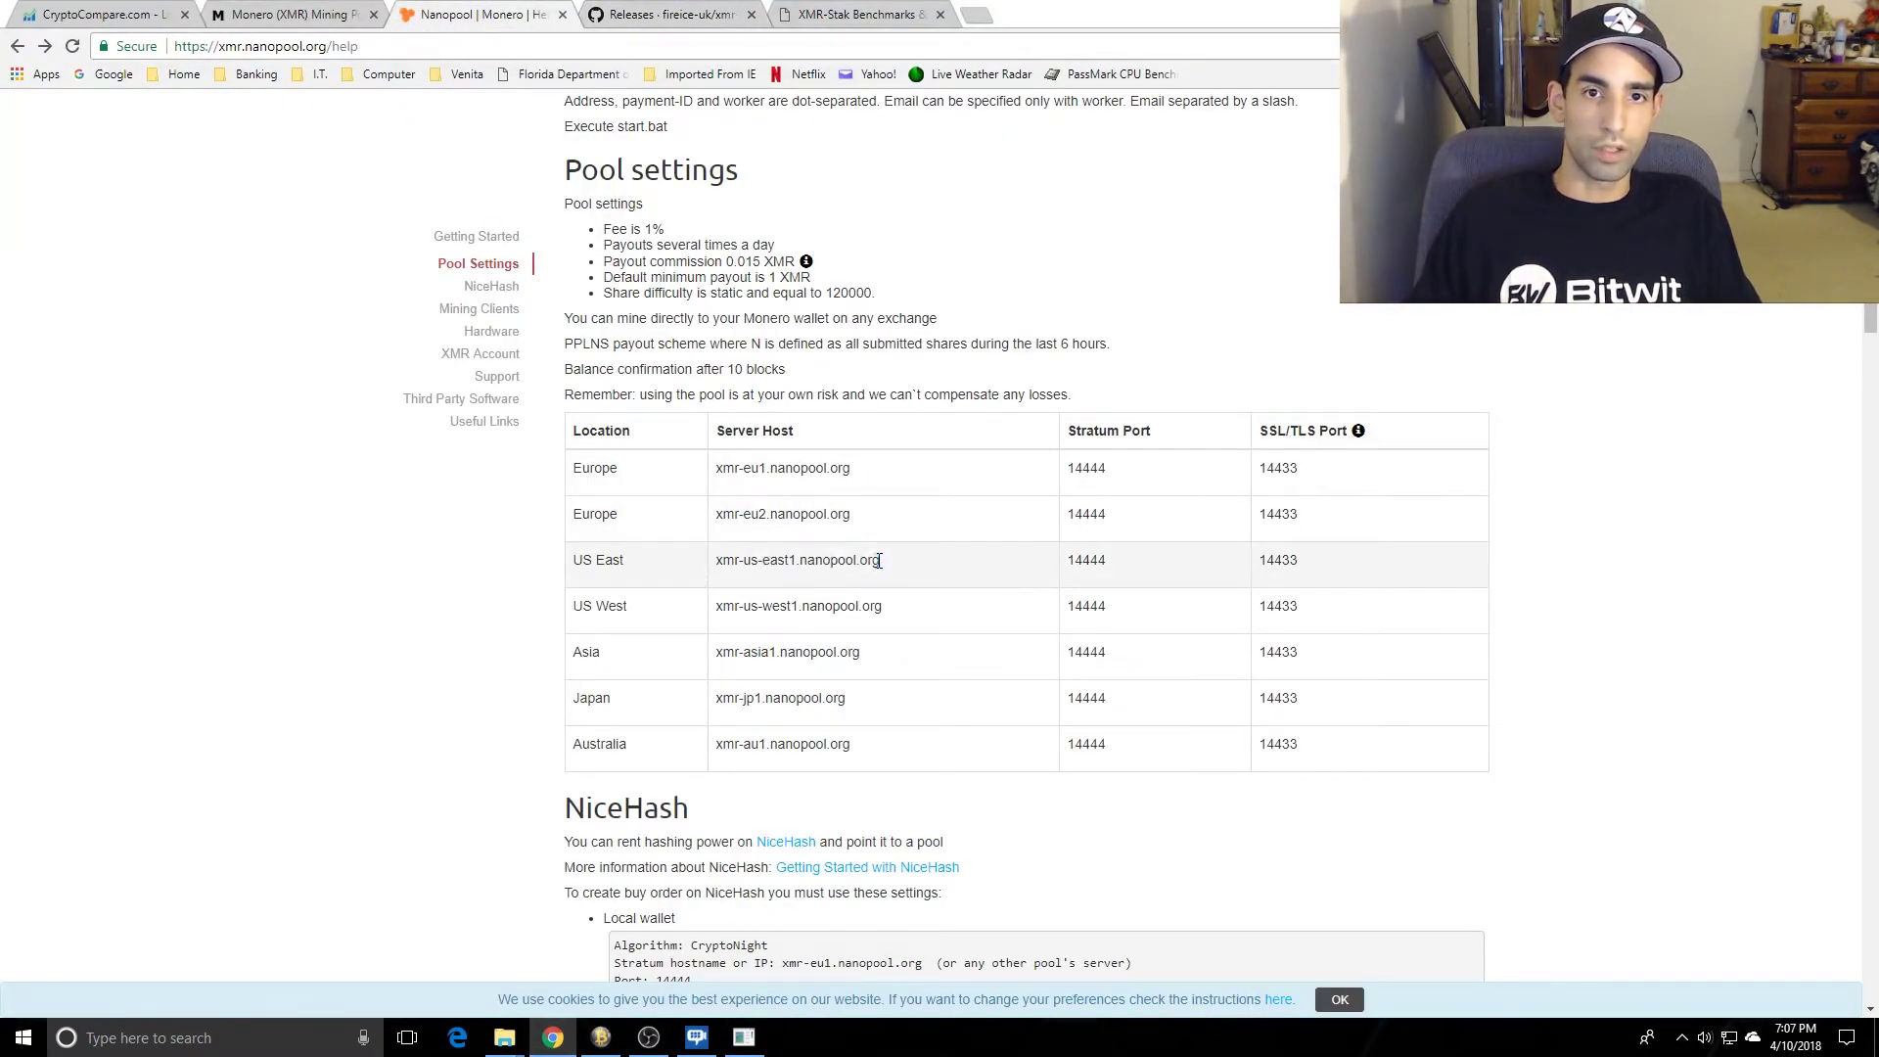
left_click_drag(879, 560, 701, 558)
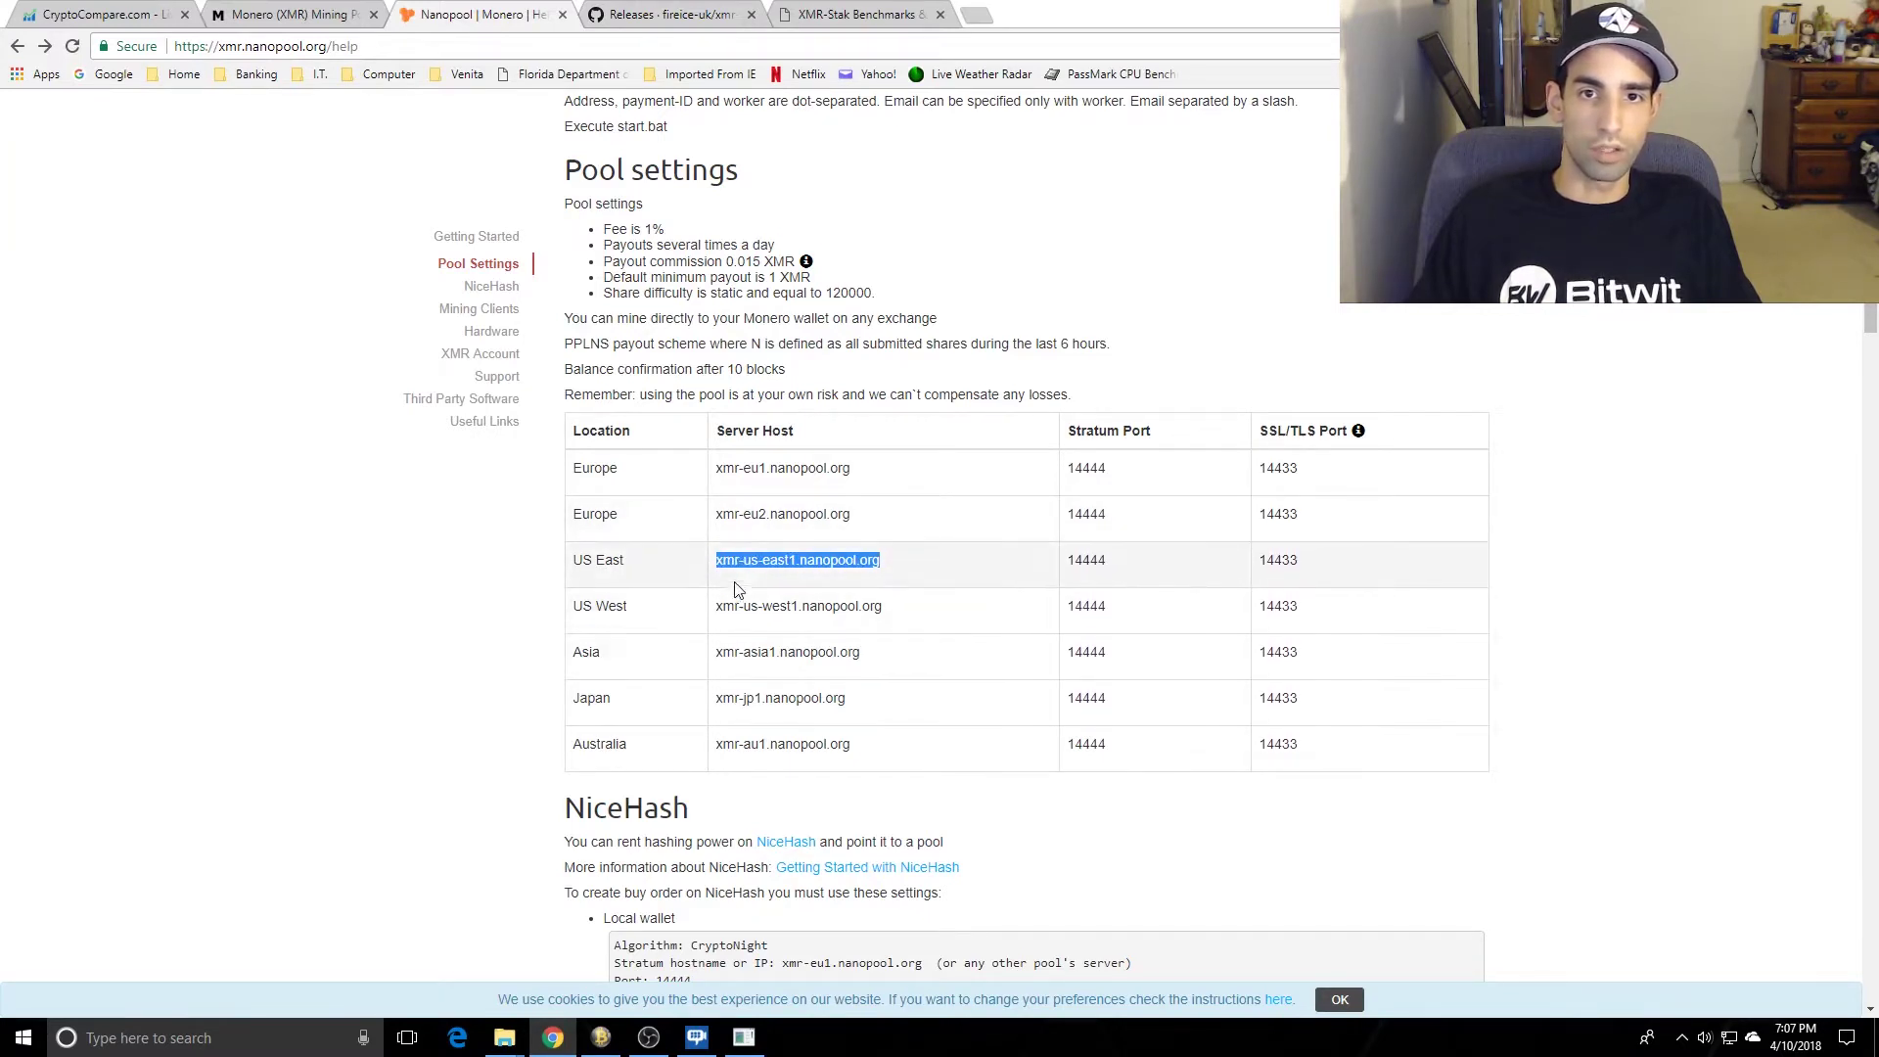
left_click(739, 559)
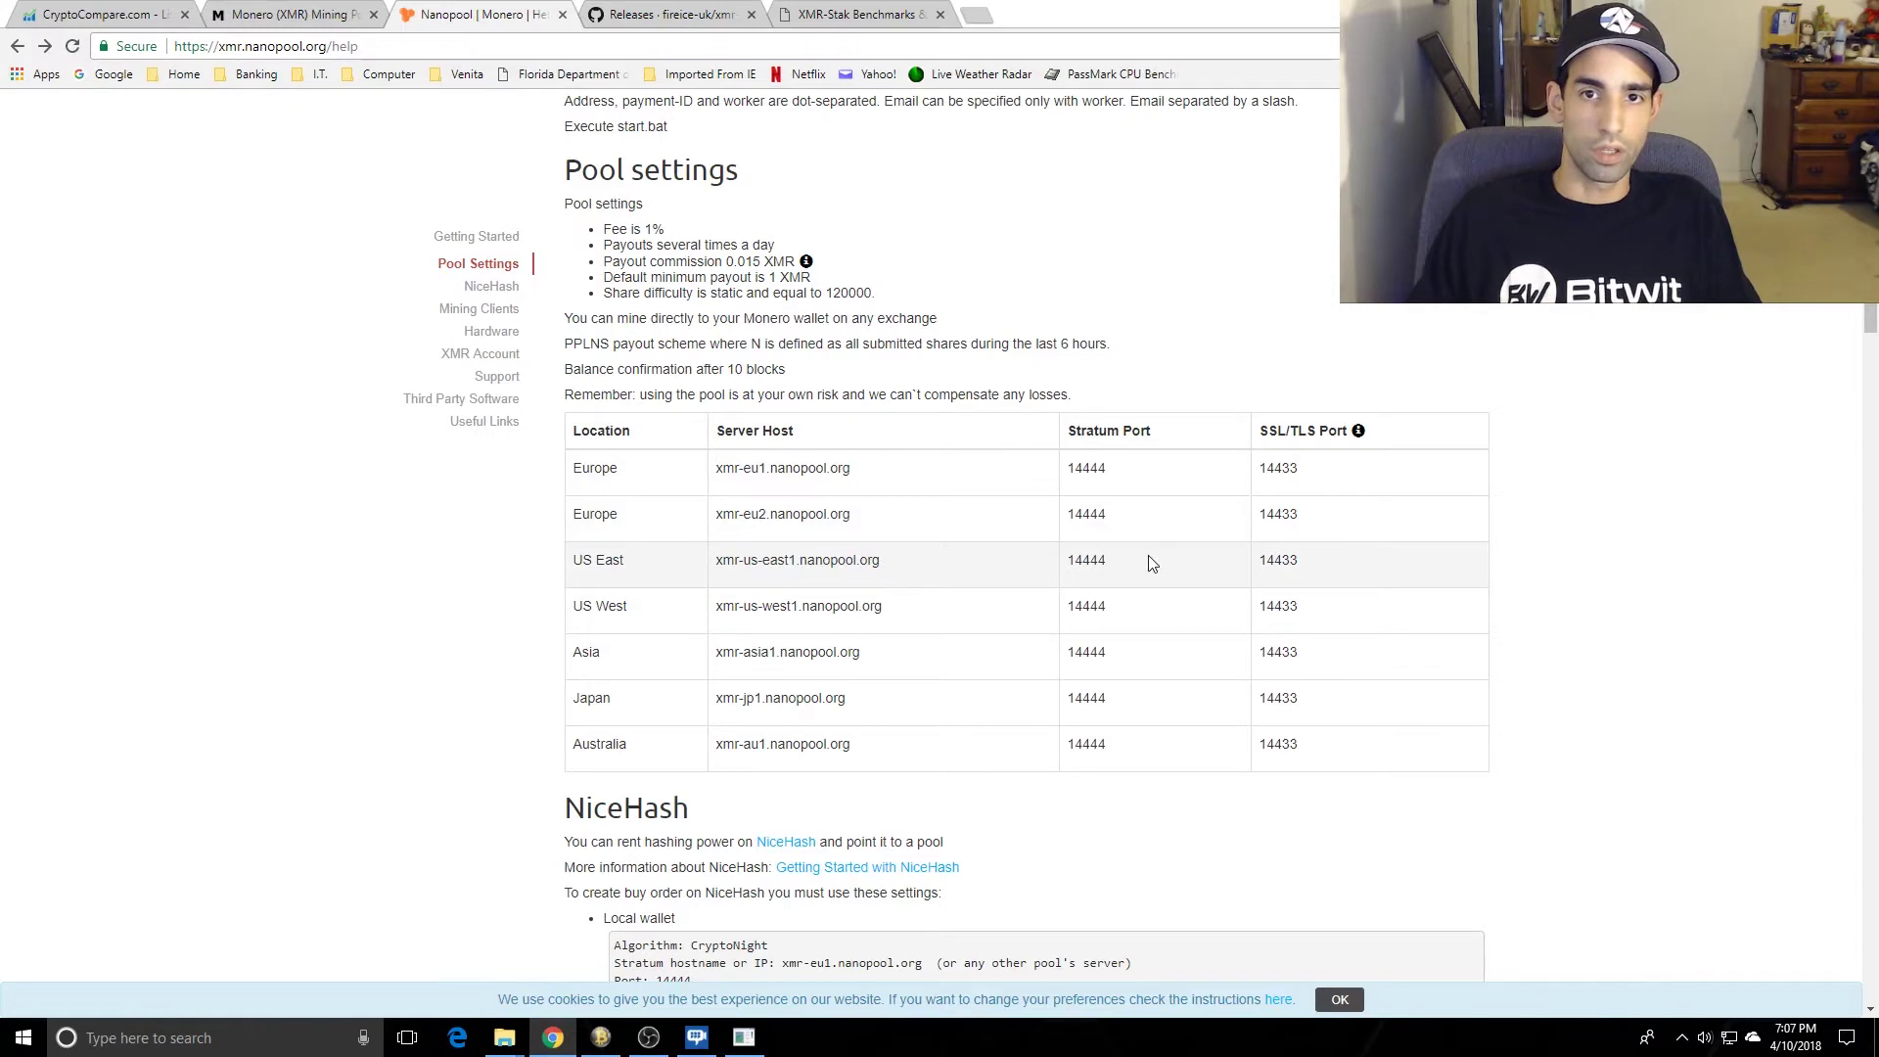
left_click_drag(1116, 566, 1065, 570)
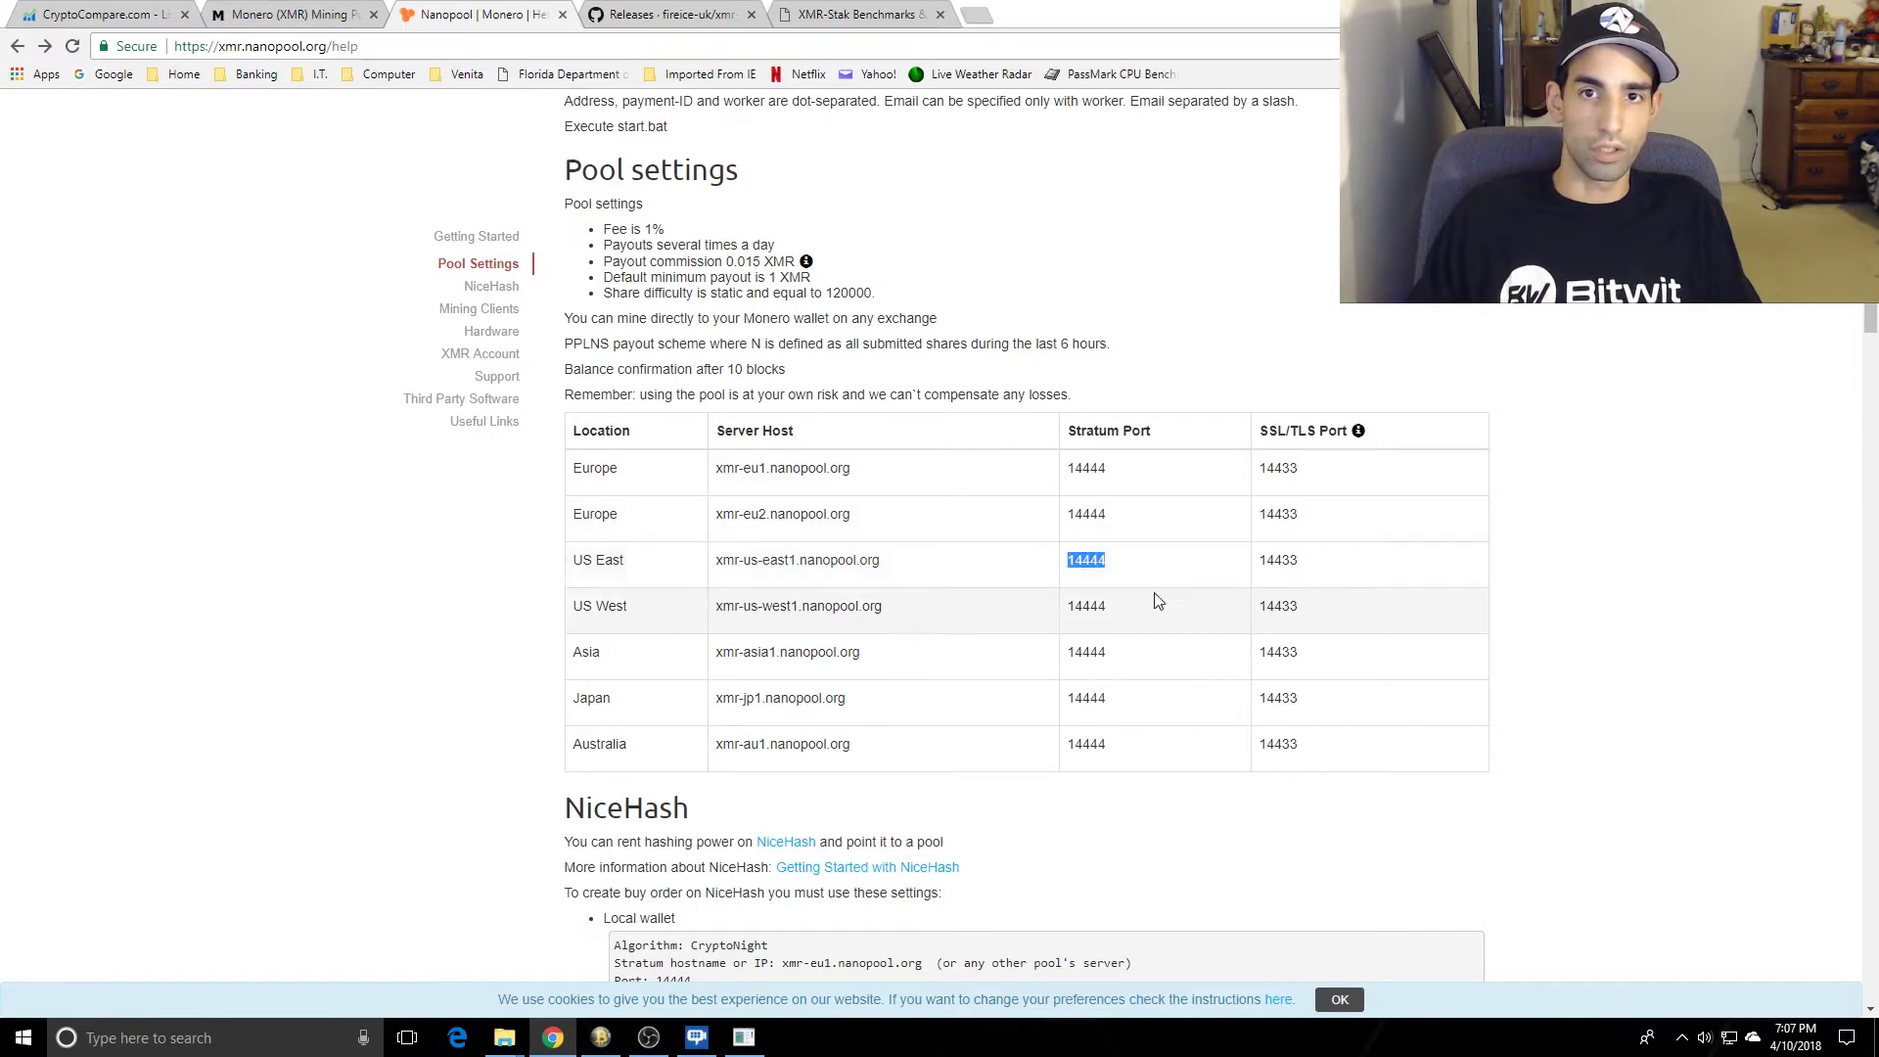
left_click(962, 540)
Step: Copy MiningPoolHub's U.S. server address (port 20580) and return to the xmr-stak console
left_click(297, 14)
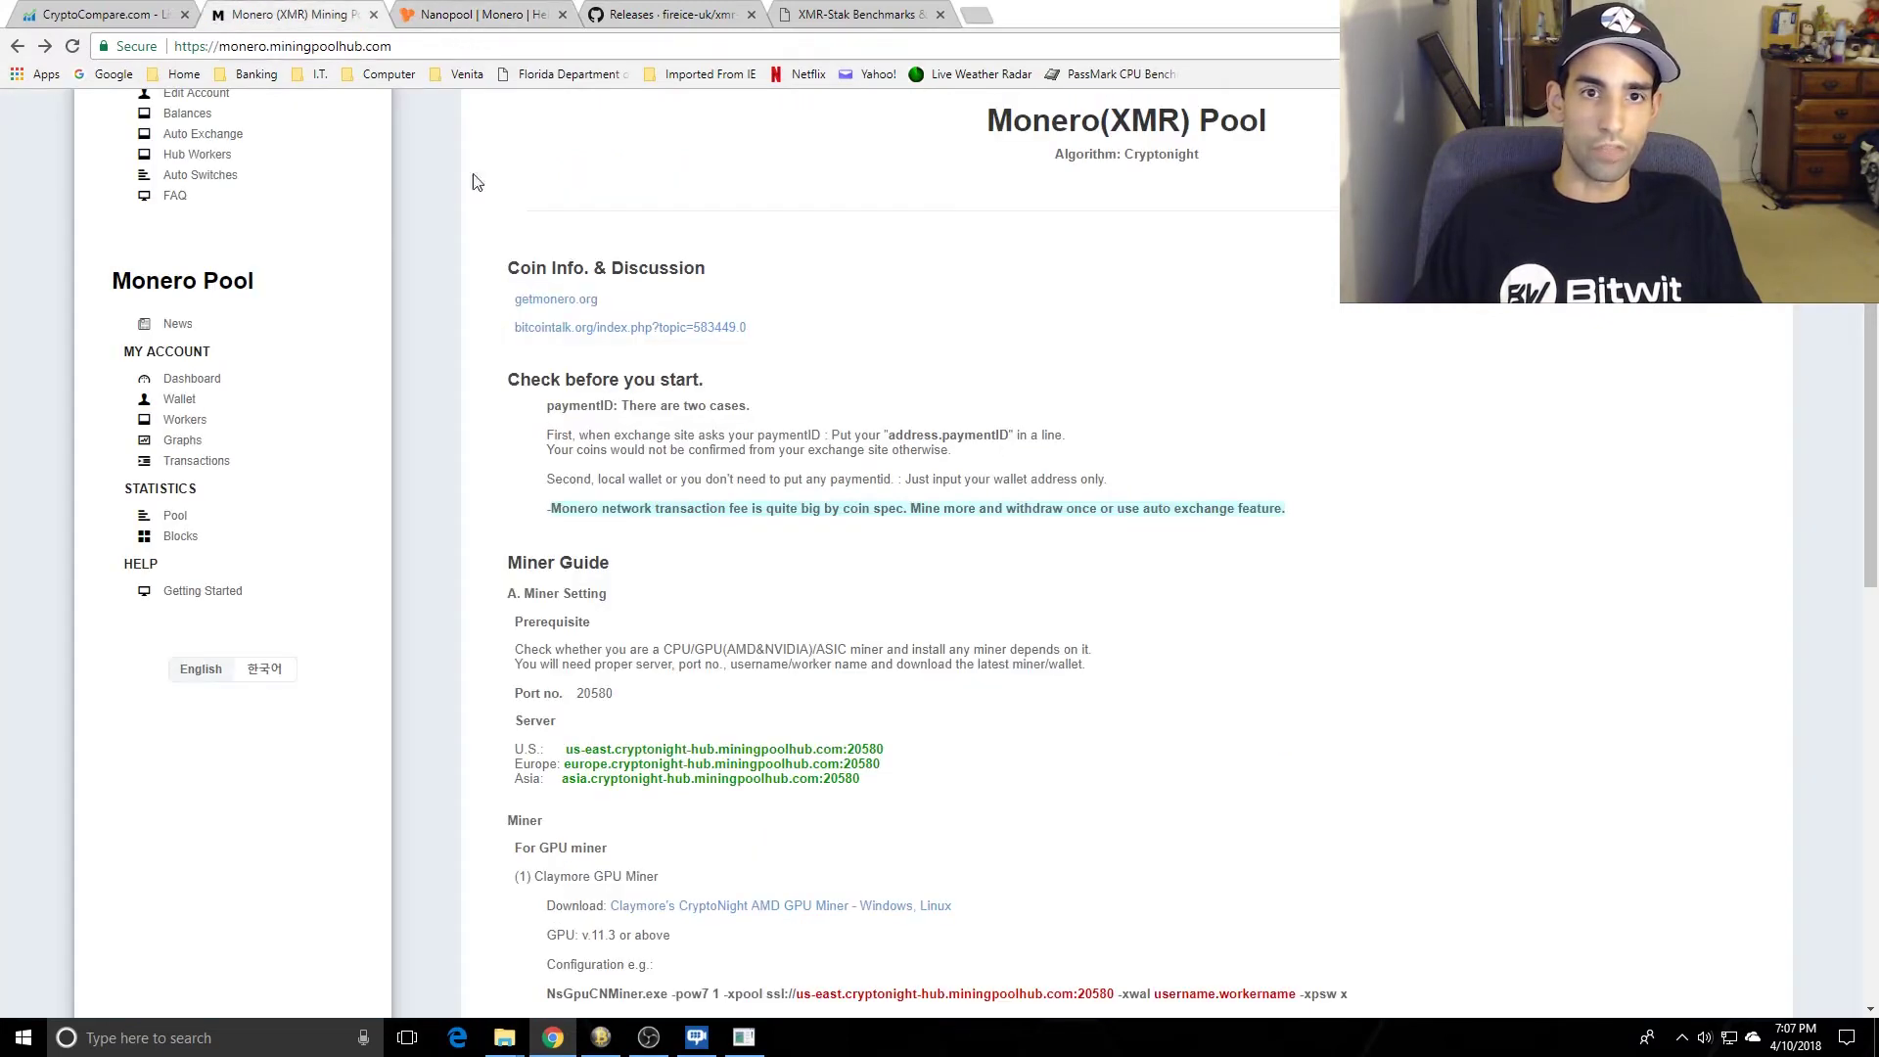
left_click_drag(905, 749, 568, 748)
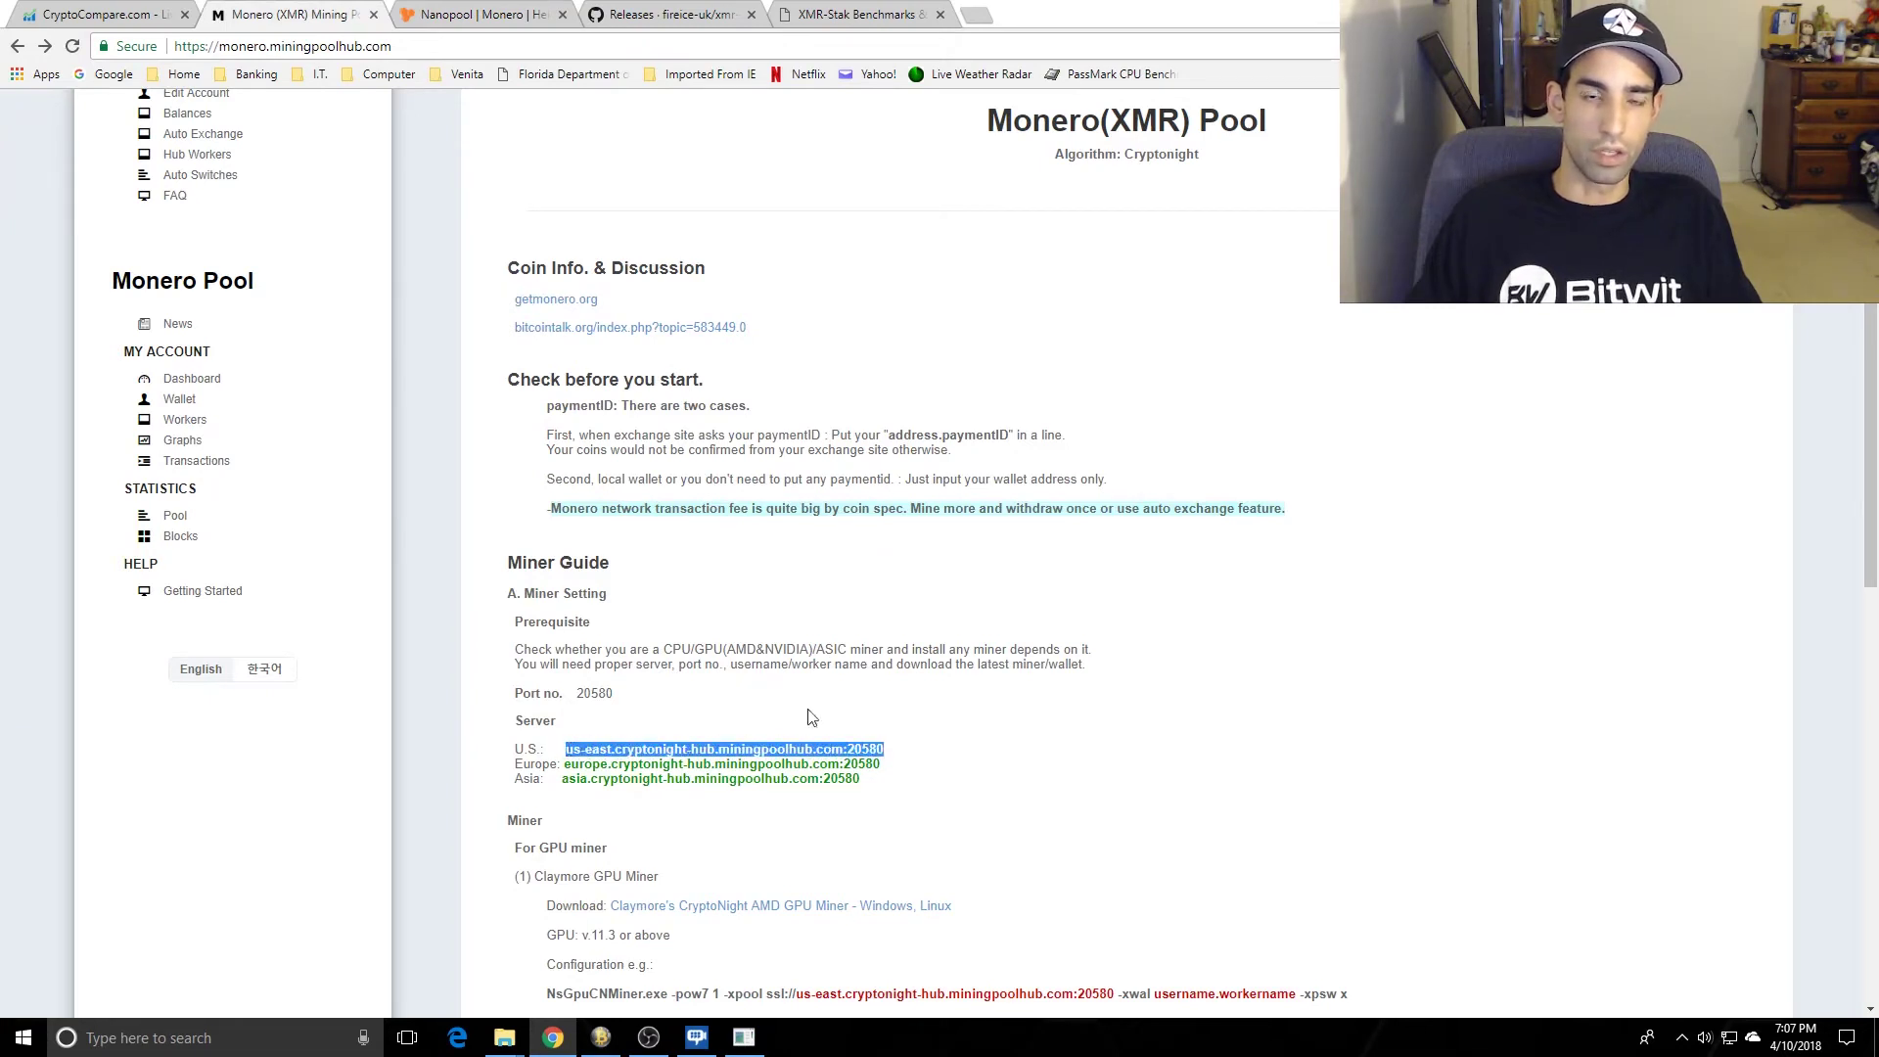
left_click(480, 13)
left_click_drag(886, 578, 713, 573)
left_click(294, 14)
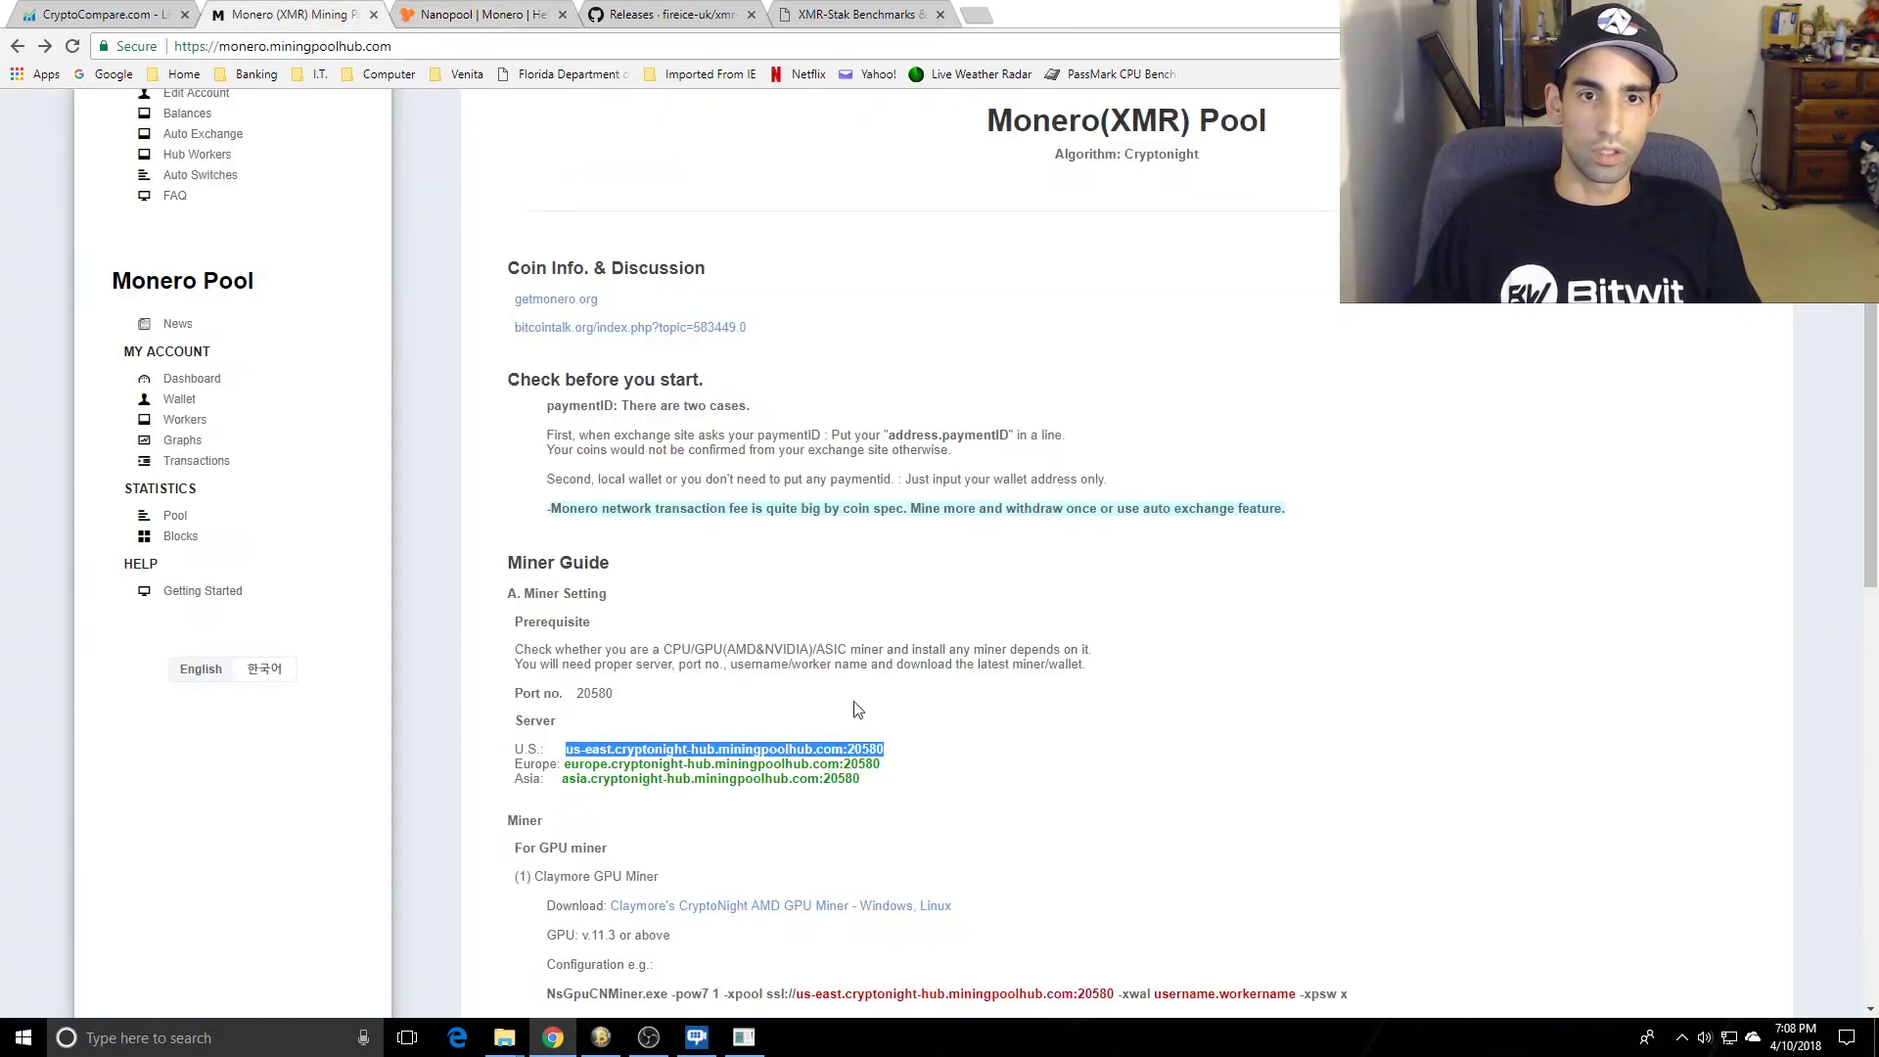
right_click(858, 752)
left_click(939, 767)
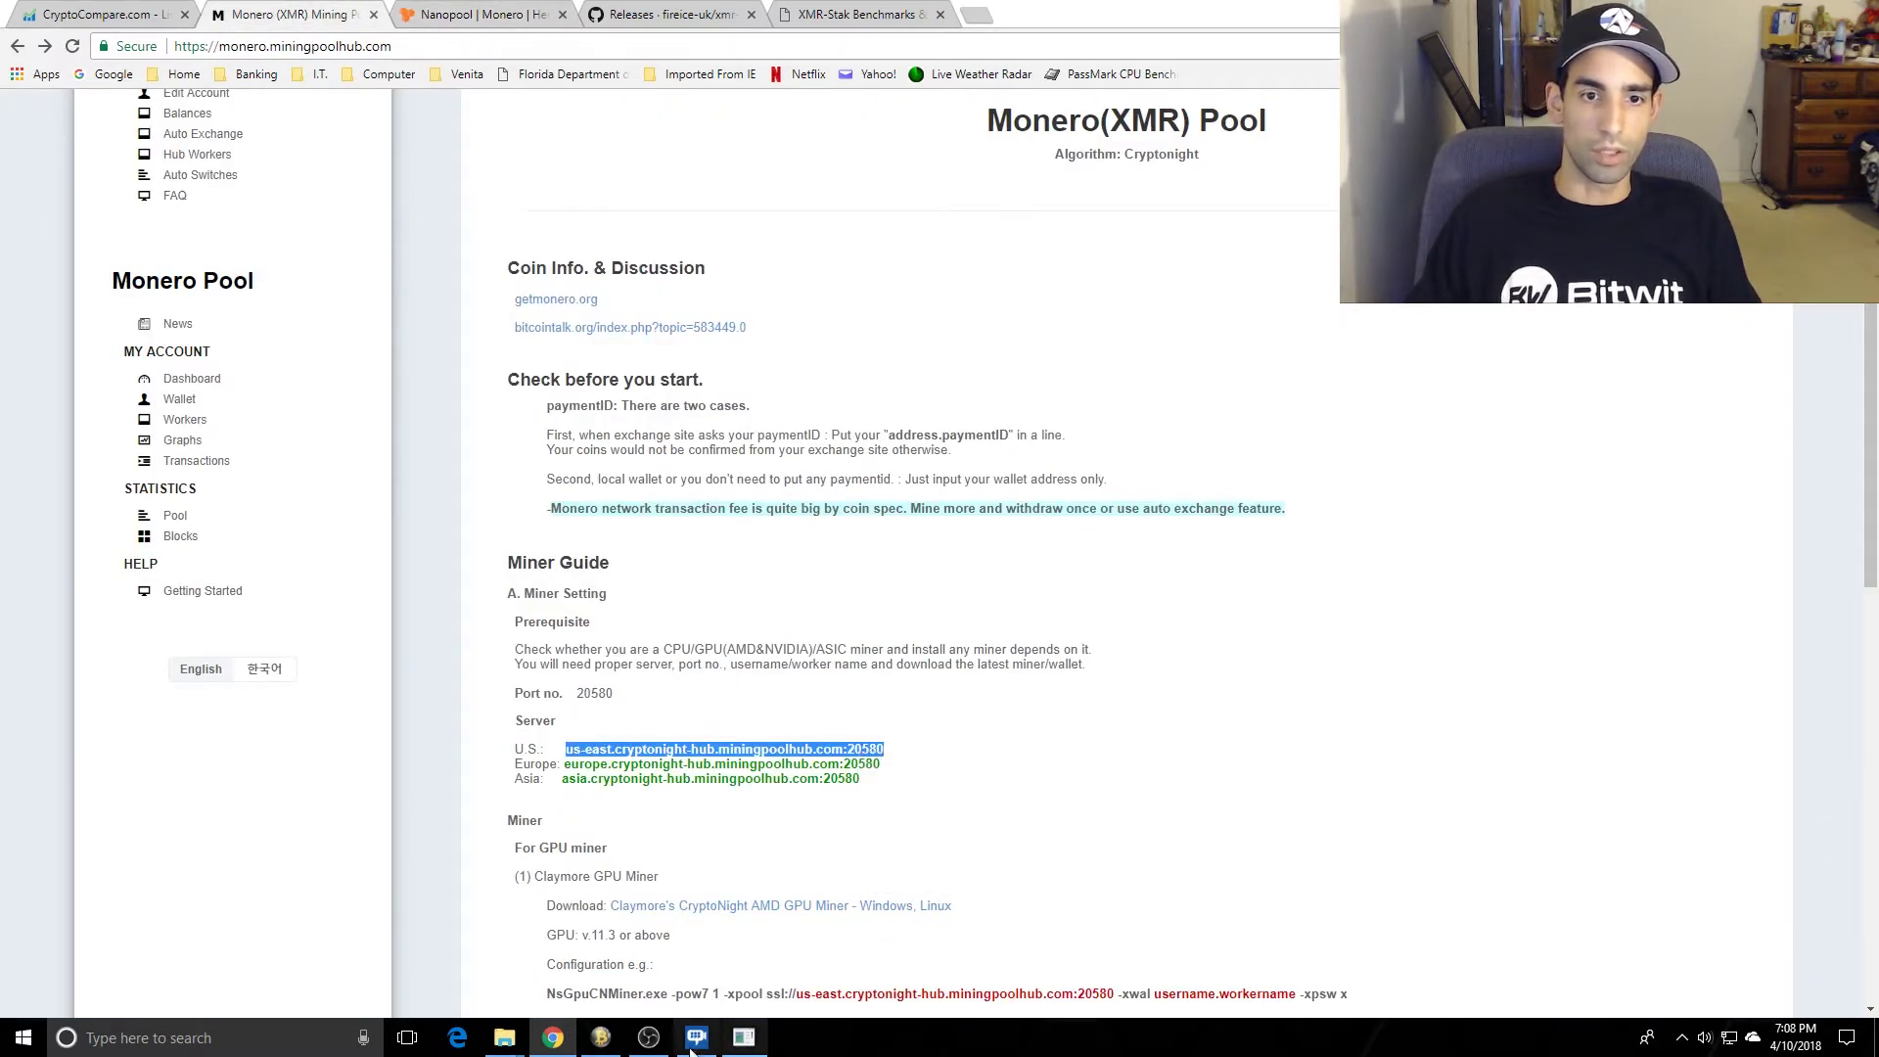
left_click(601, 1037)
left_click(744, 1038)
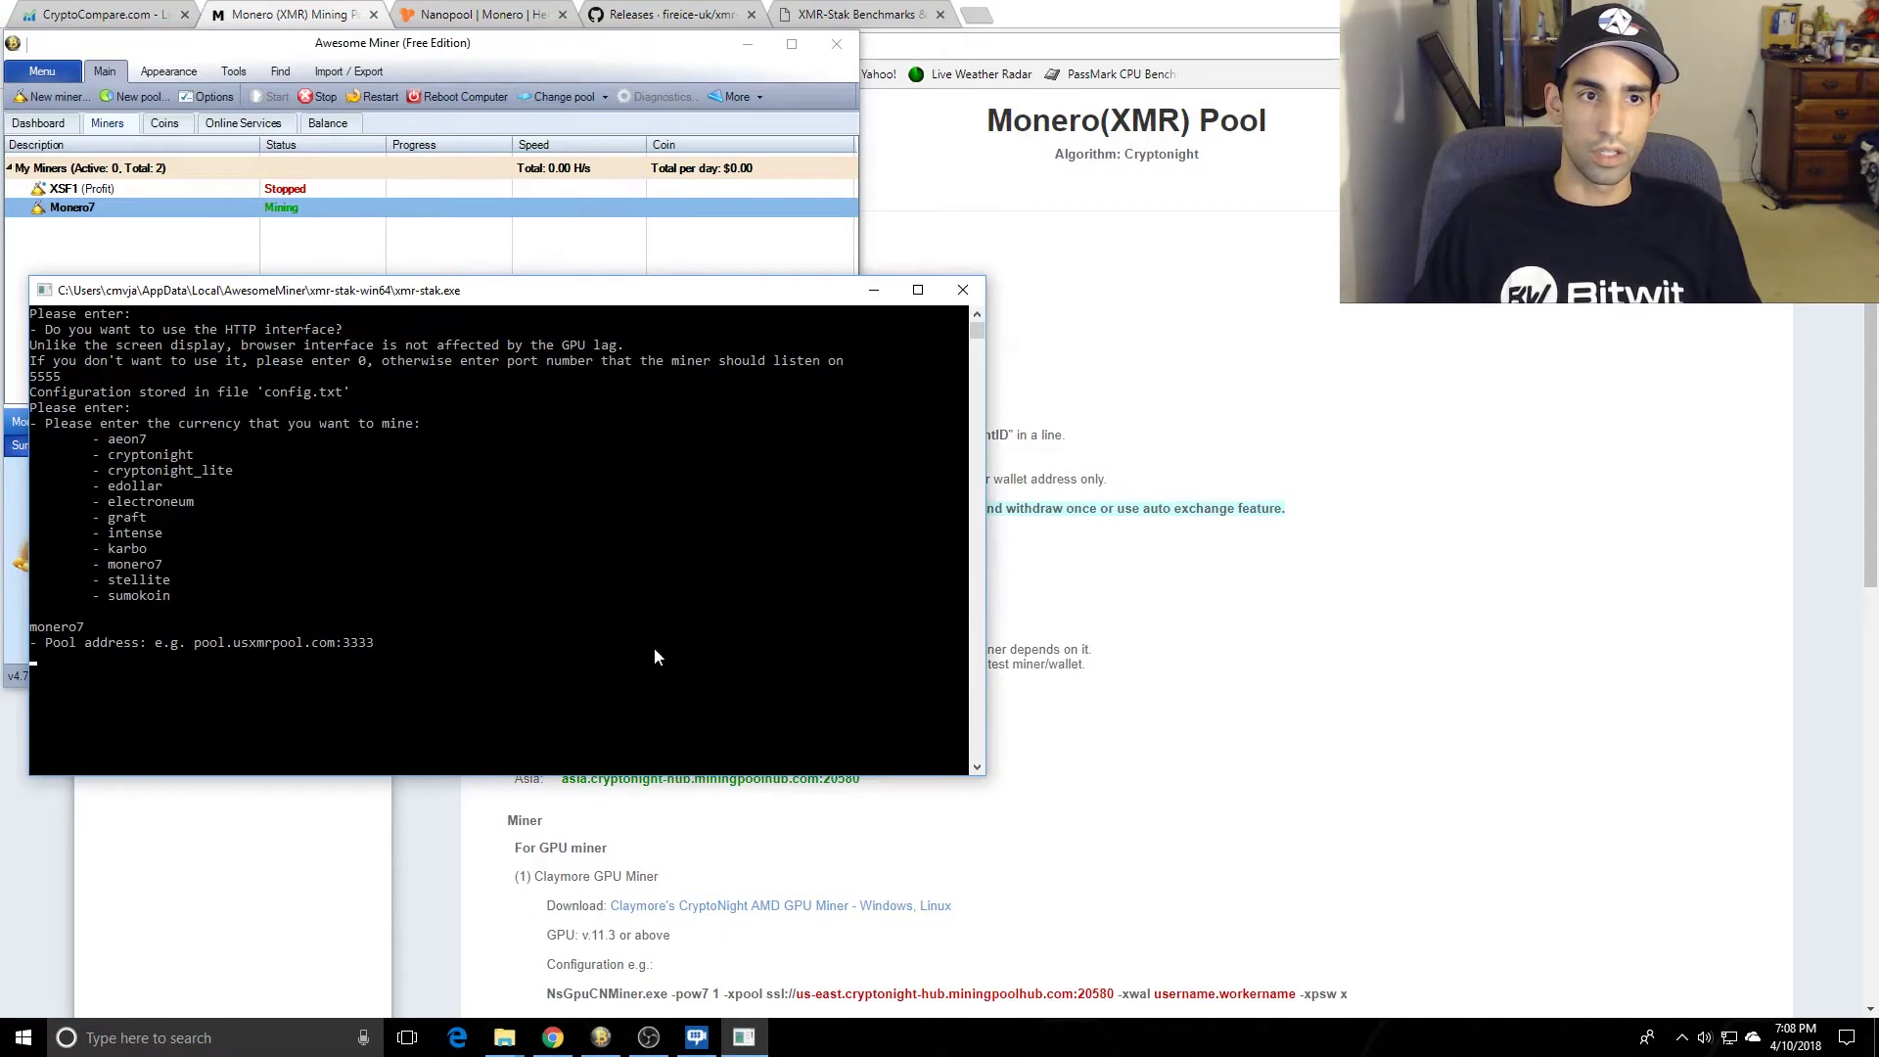
right_click(770, 634)
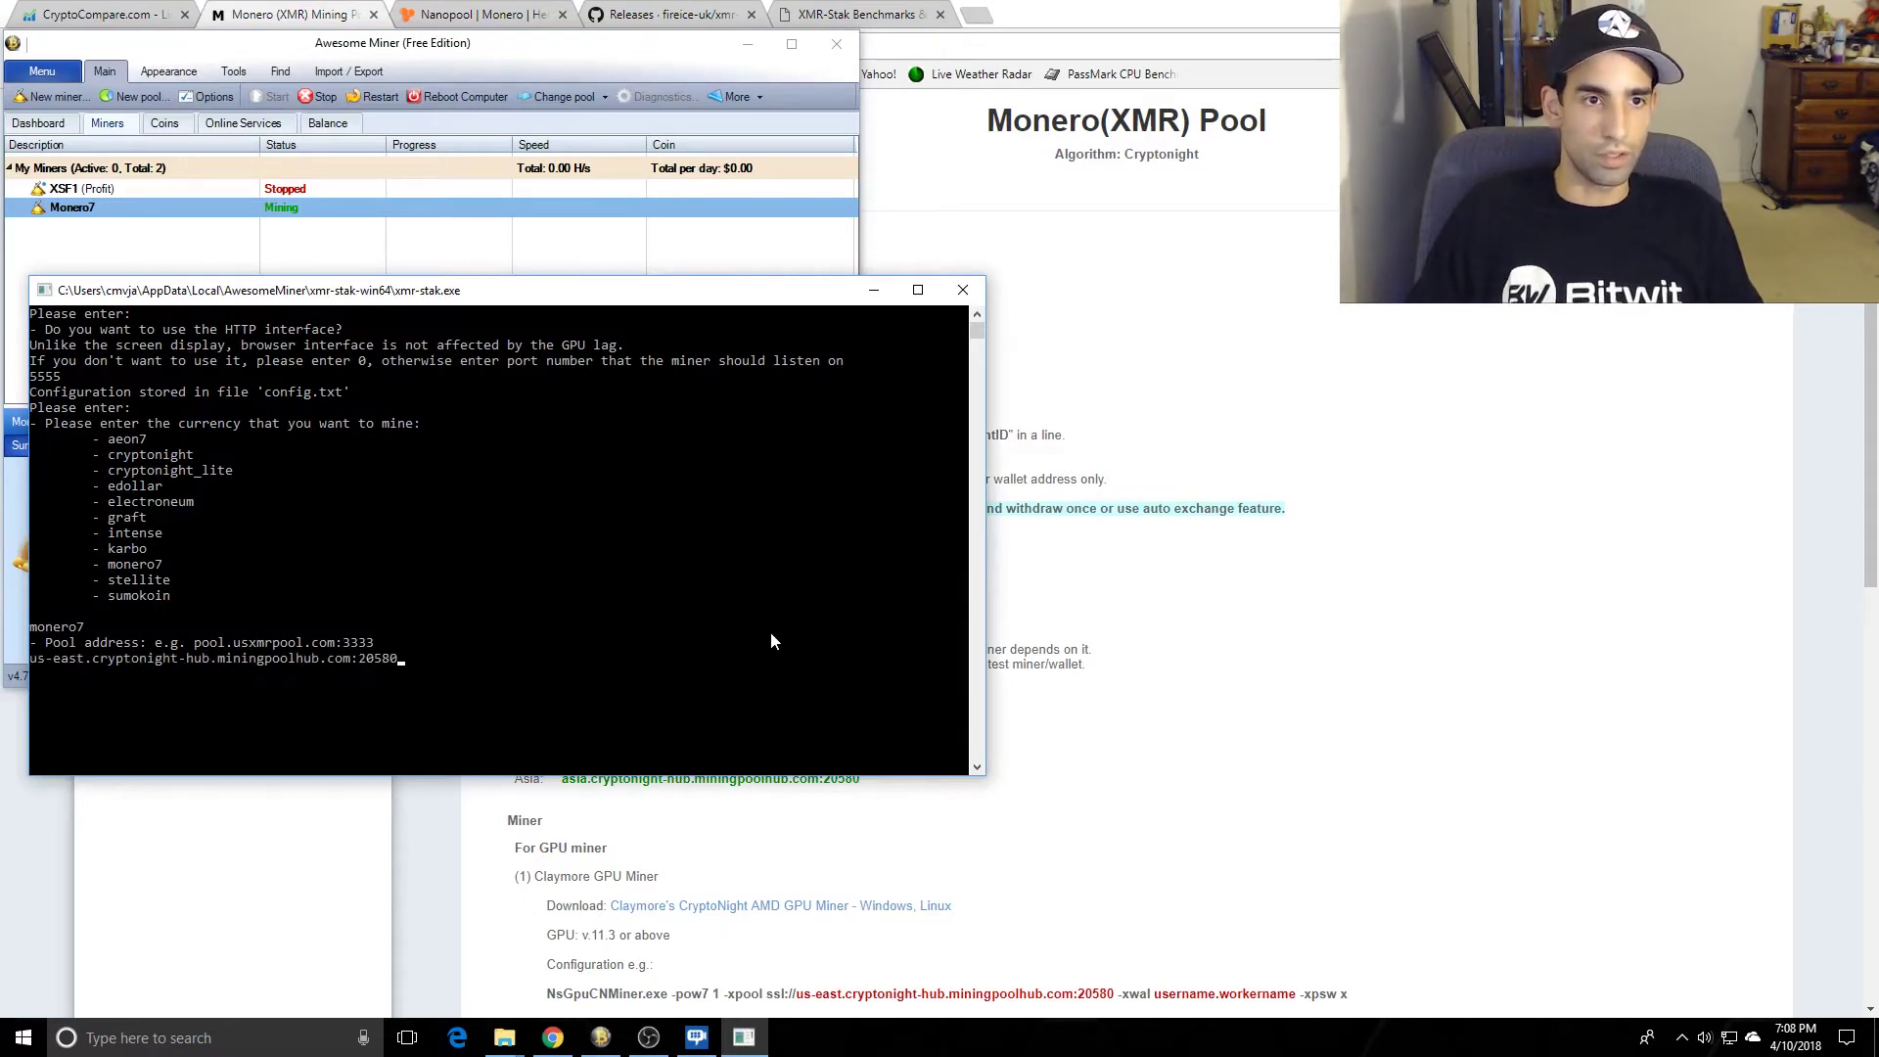
key("Return")
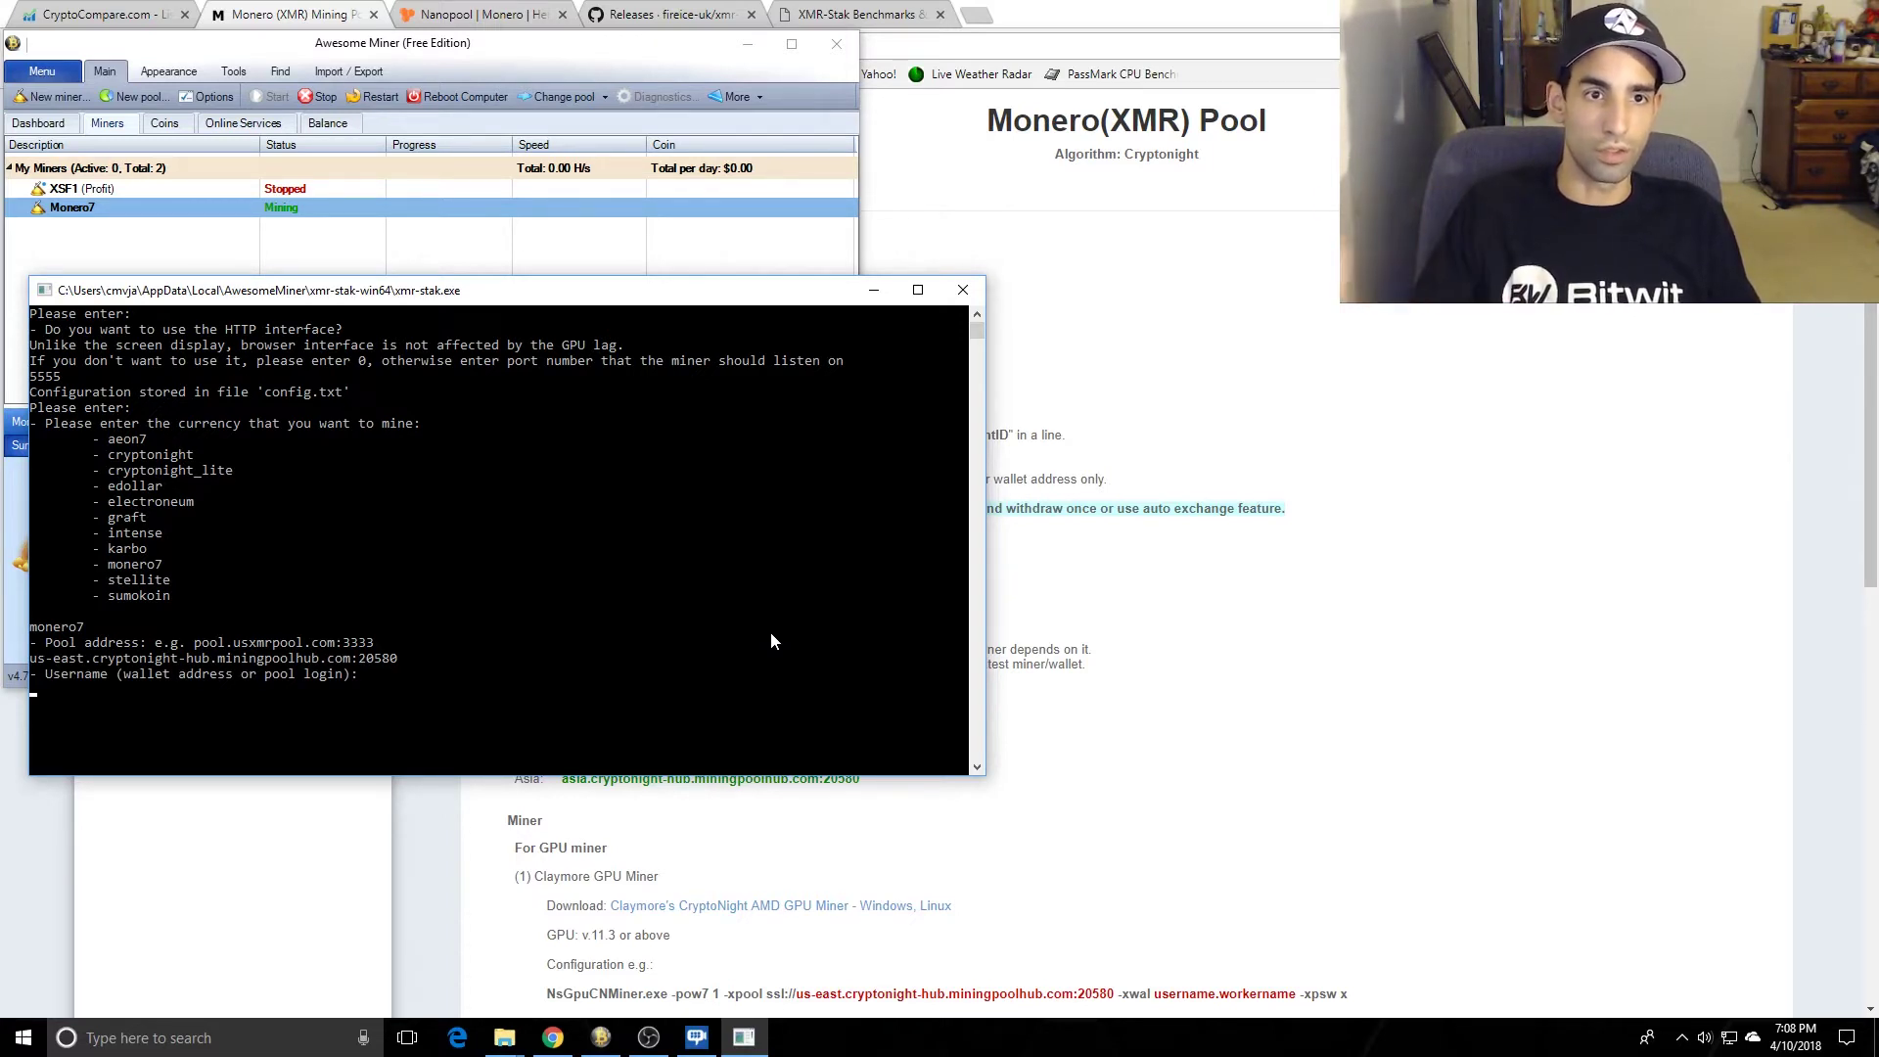
type("SerpentXSF")
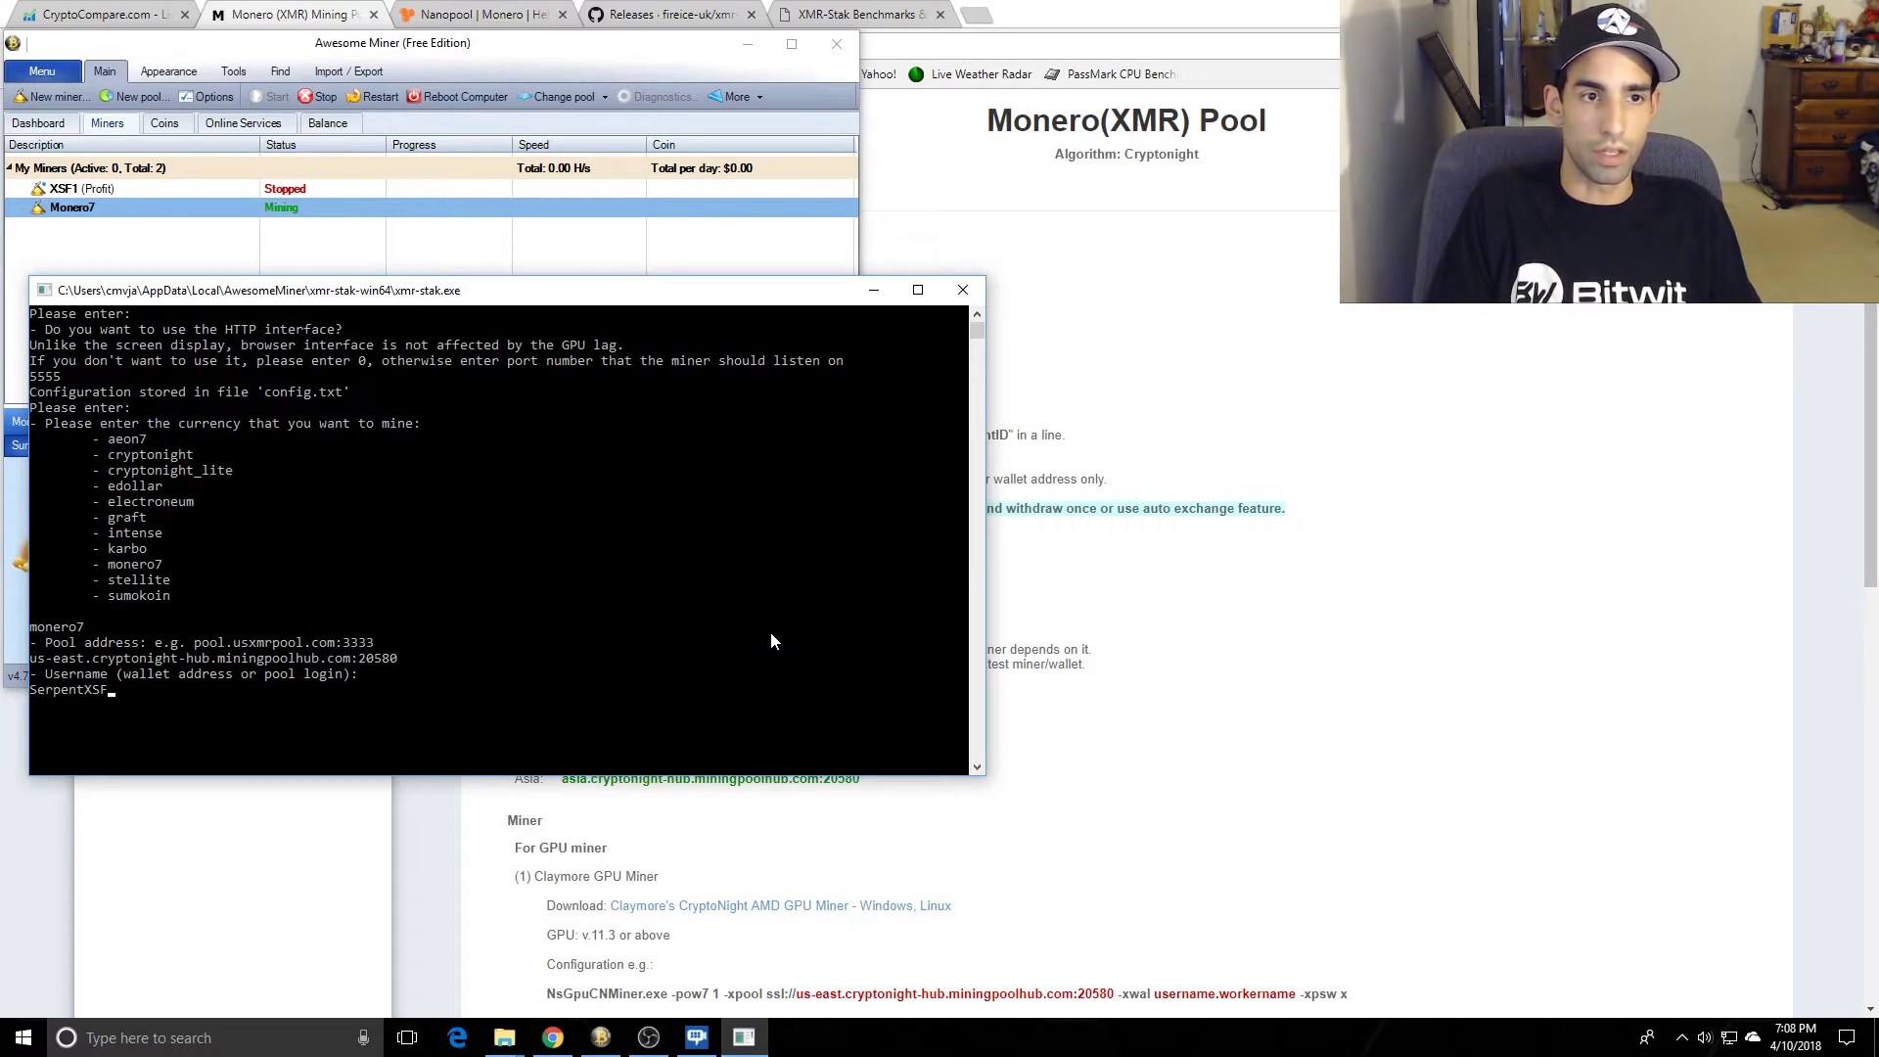
key("Return")
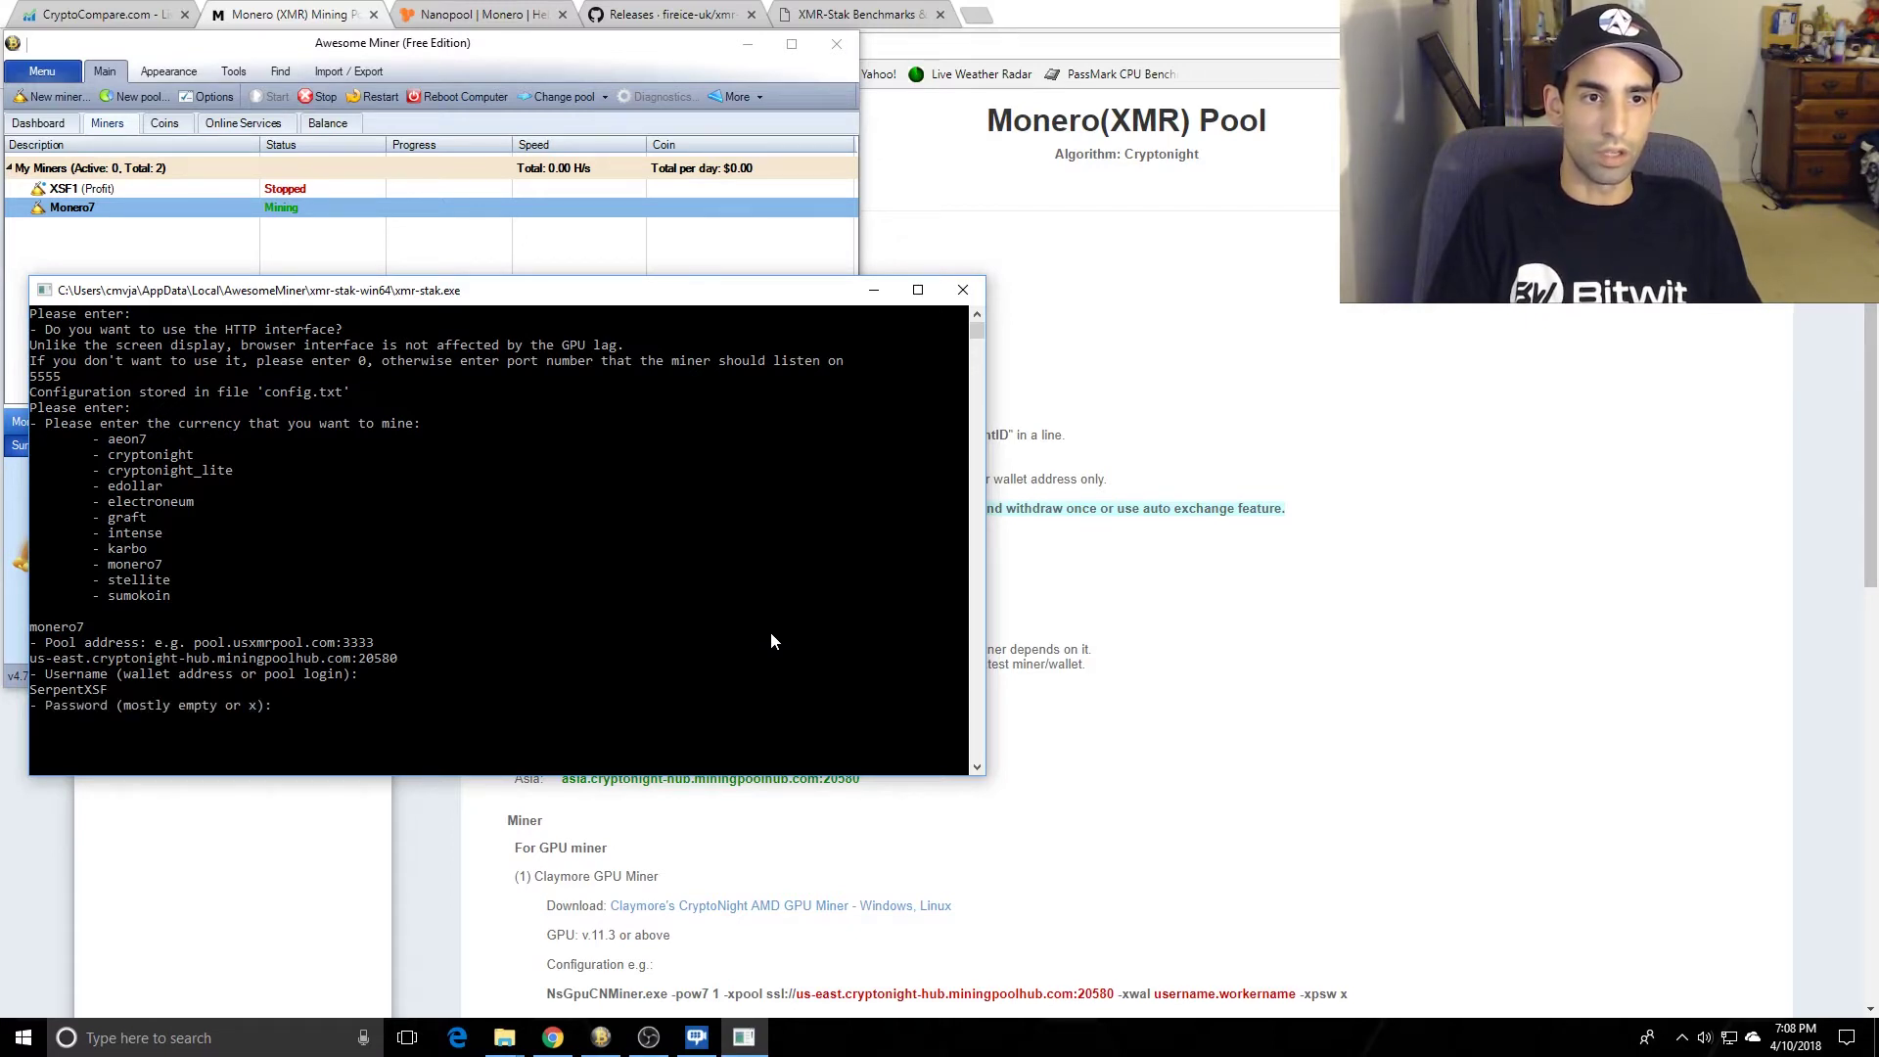
type("x")
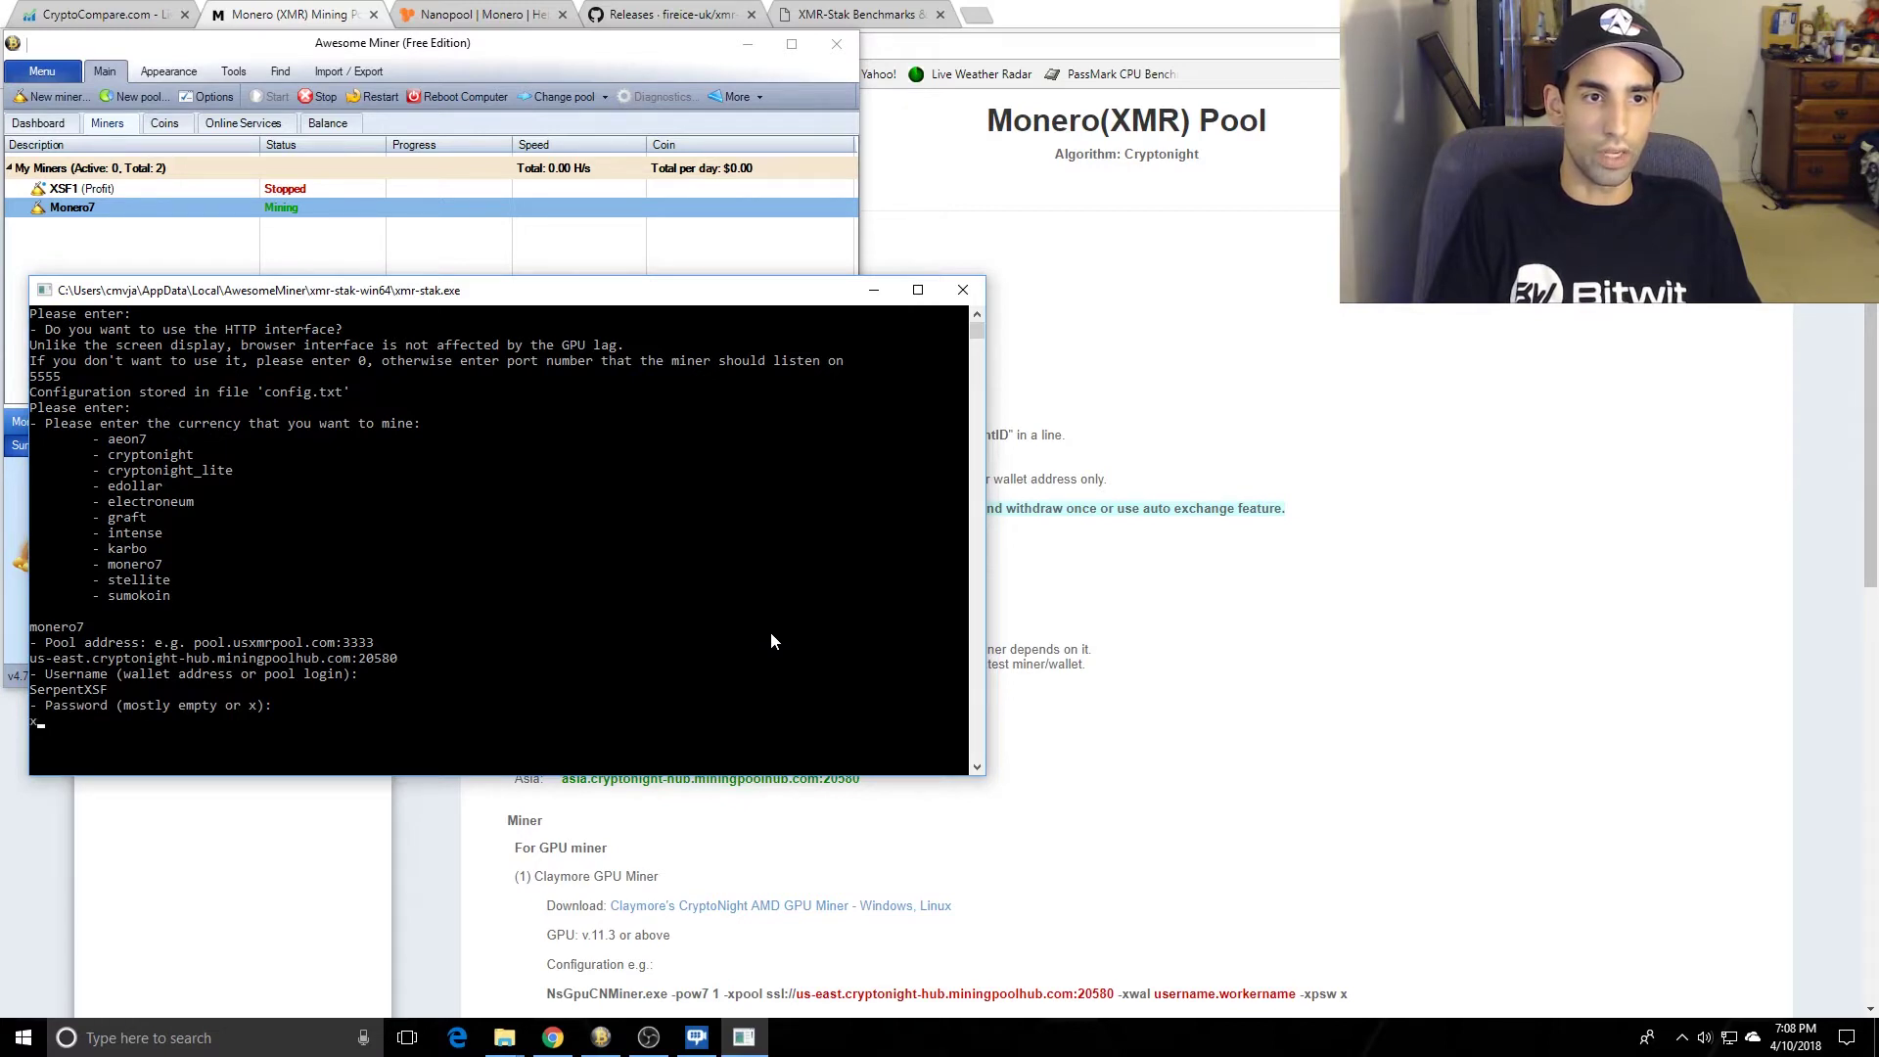
key("Return")
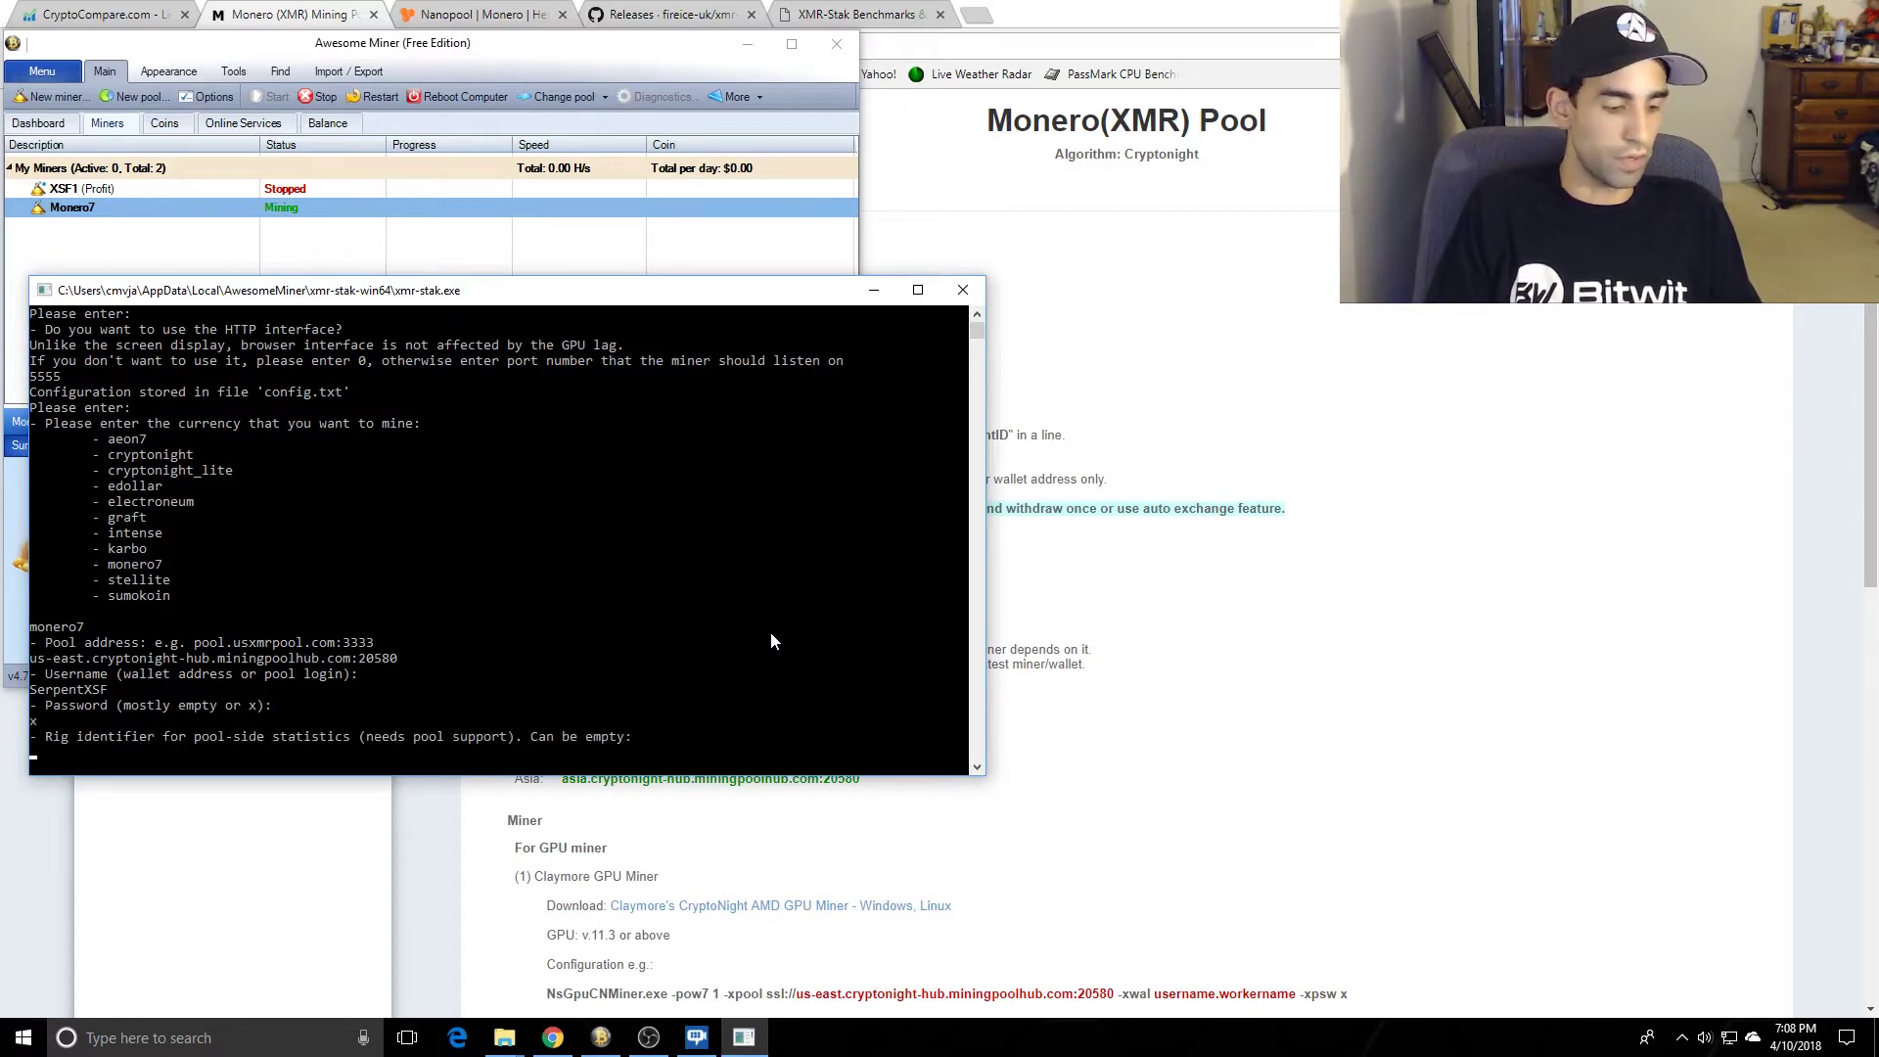
Step: Set rig ID XSF1 and answer n to both TLS and nicehash
type("XS")
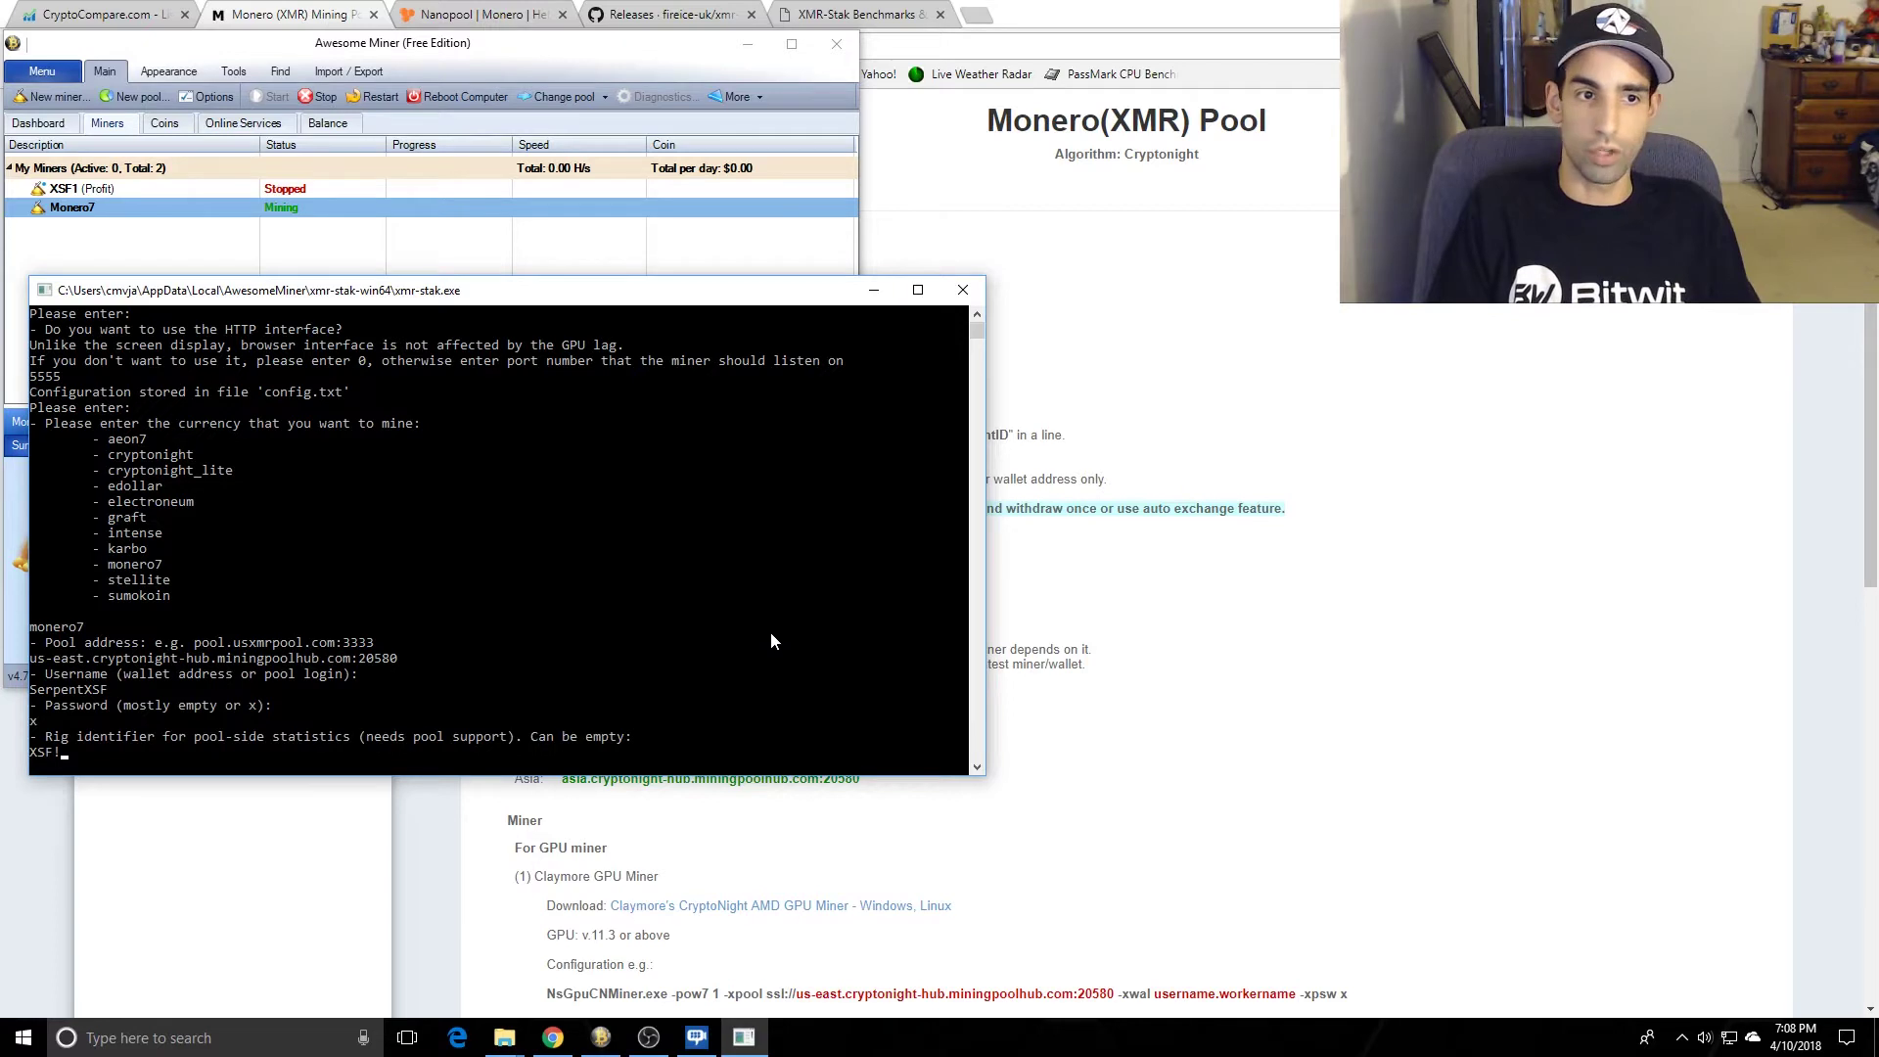
type("F1")
key("Return")
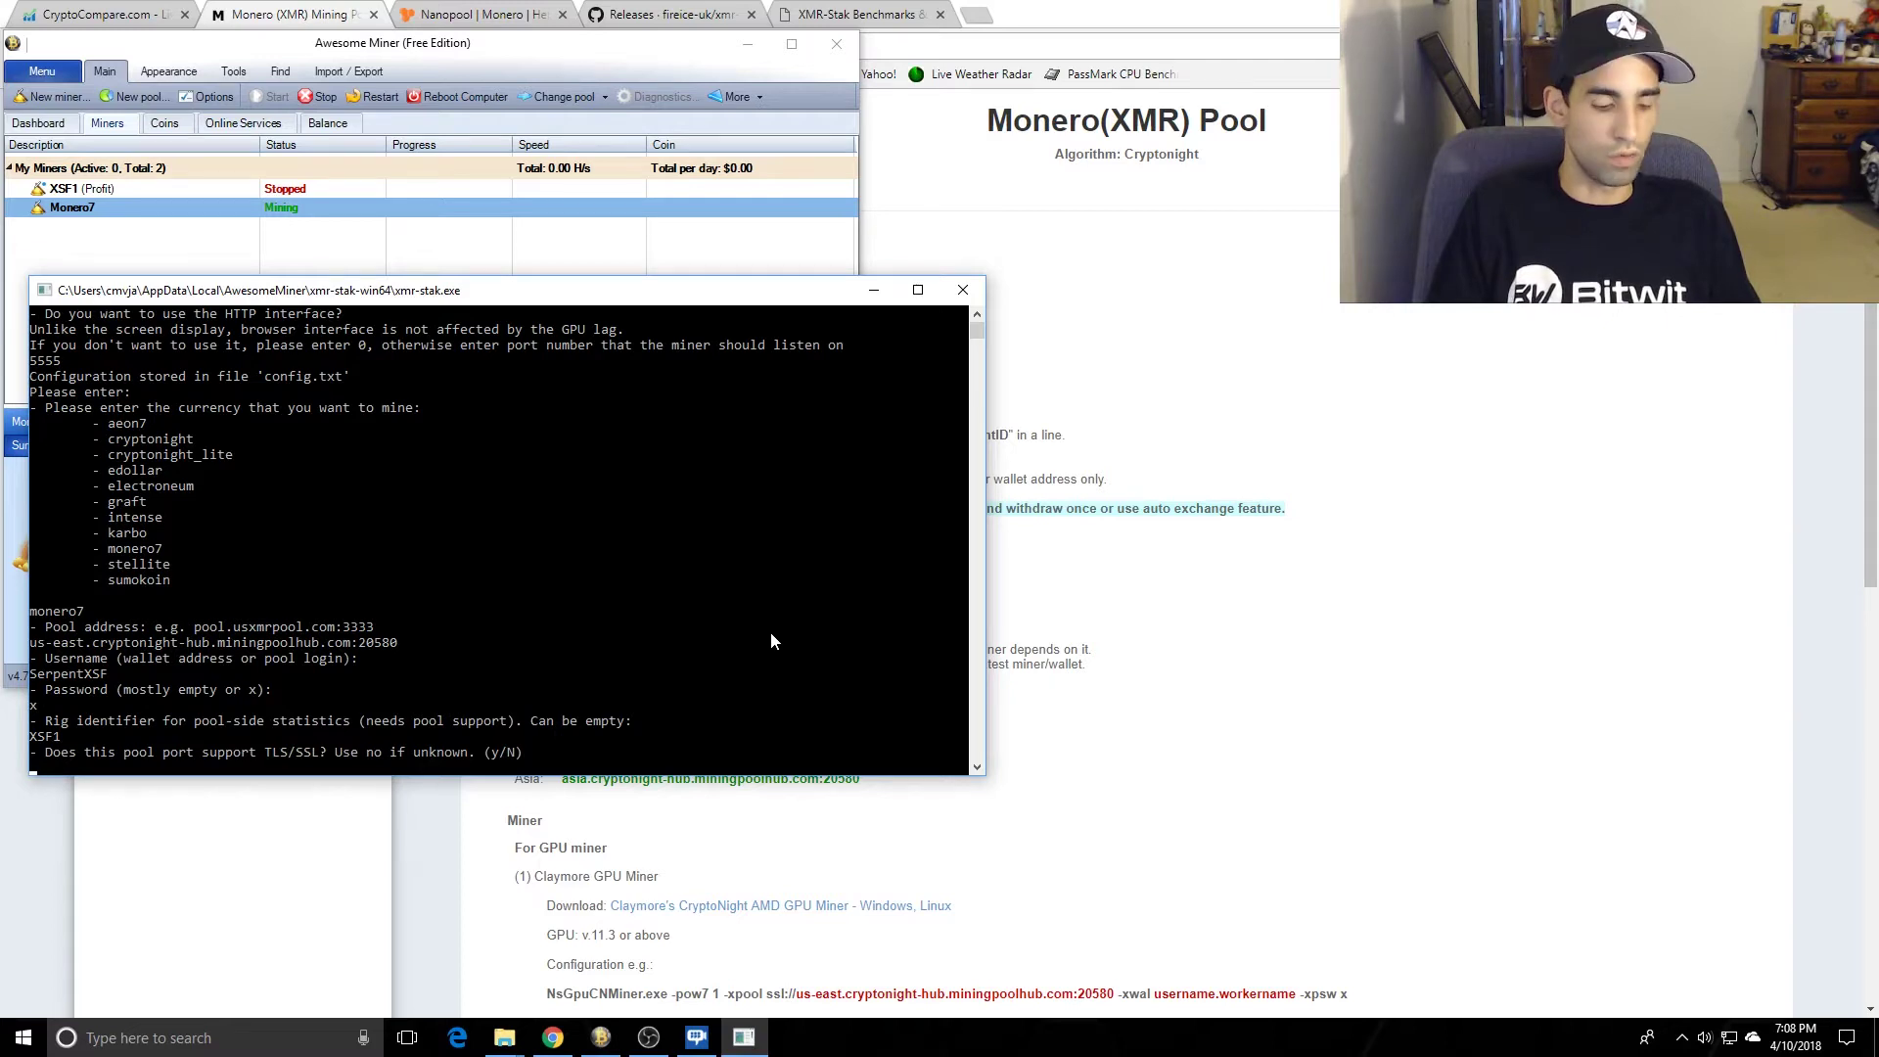
type("n")
key("Return")
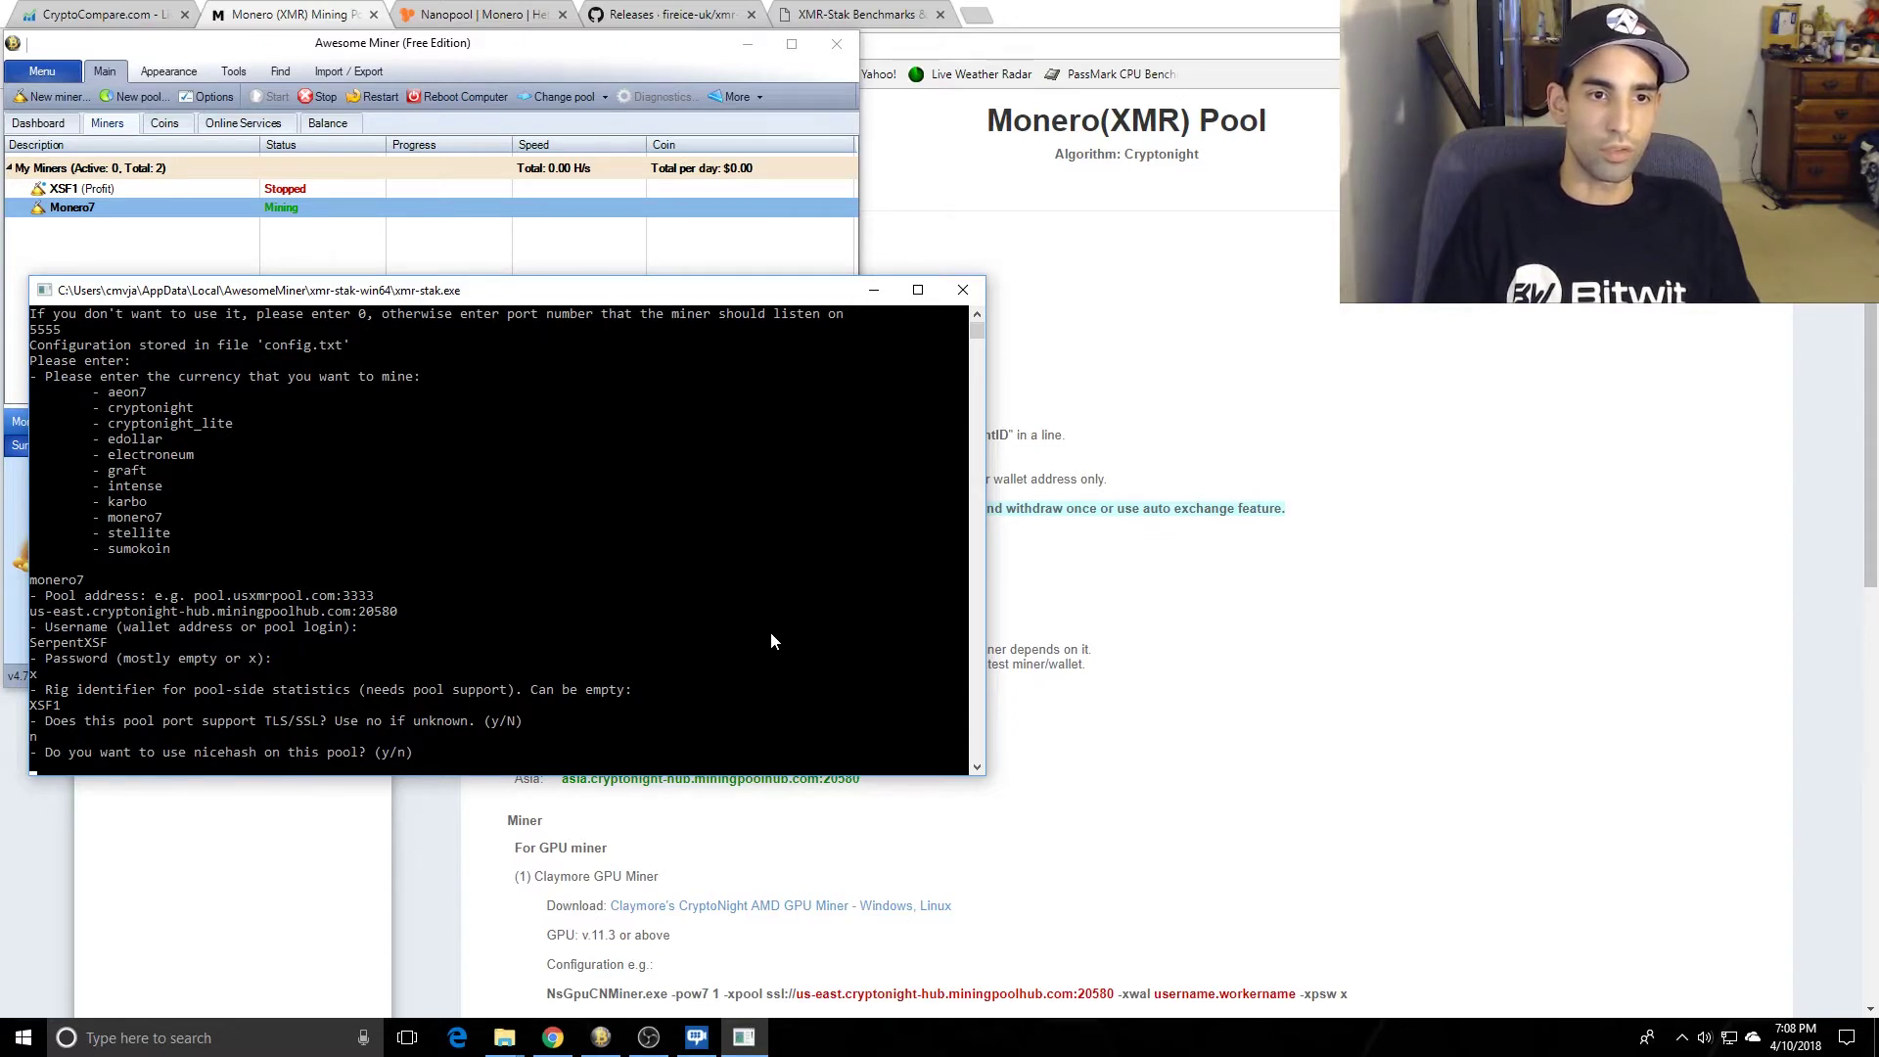
type("n")
key("Return")
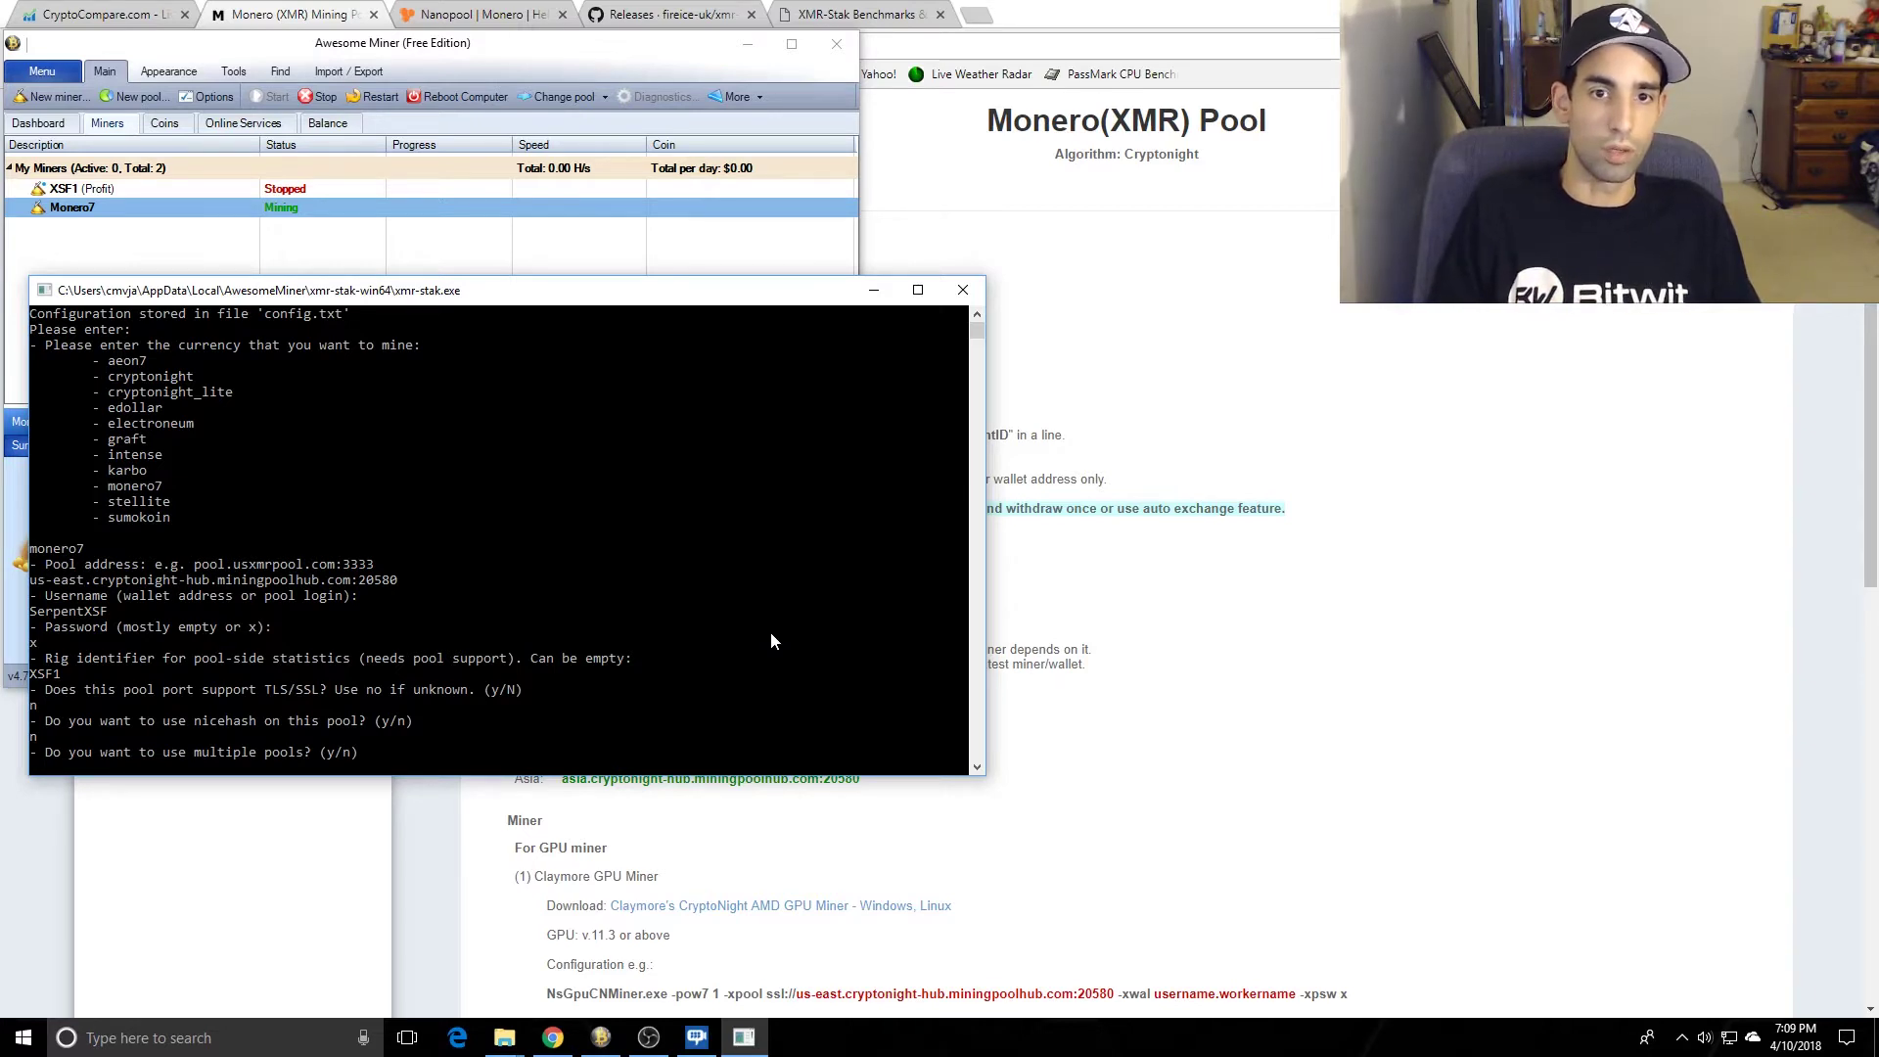
left_click(1023, 646)
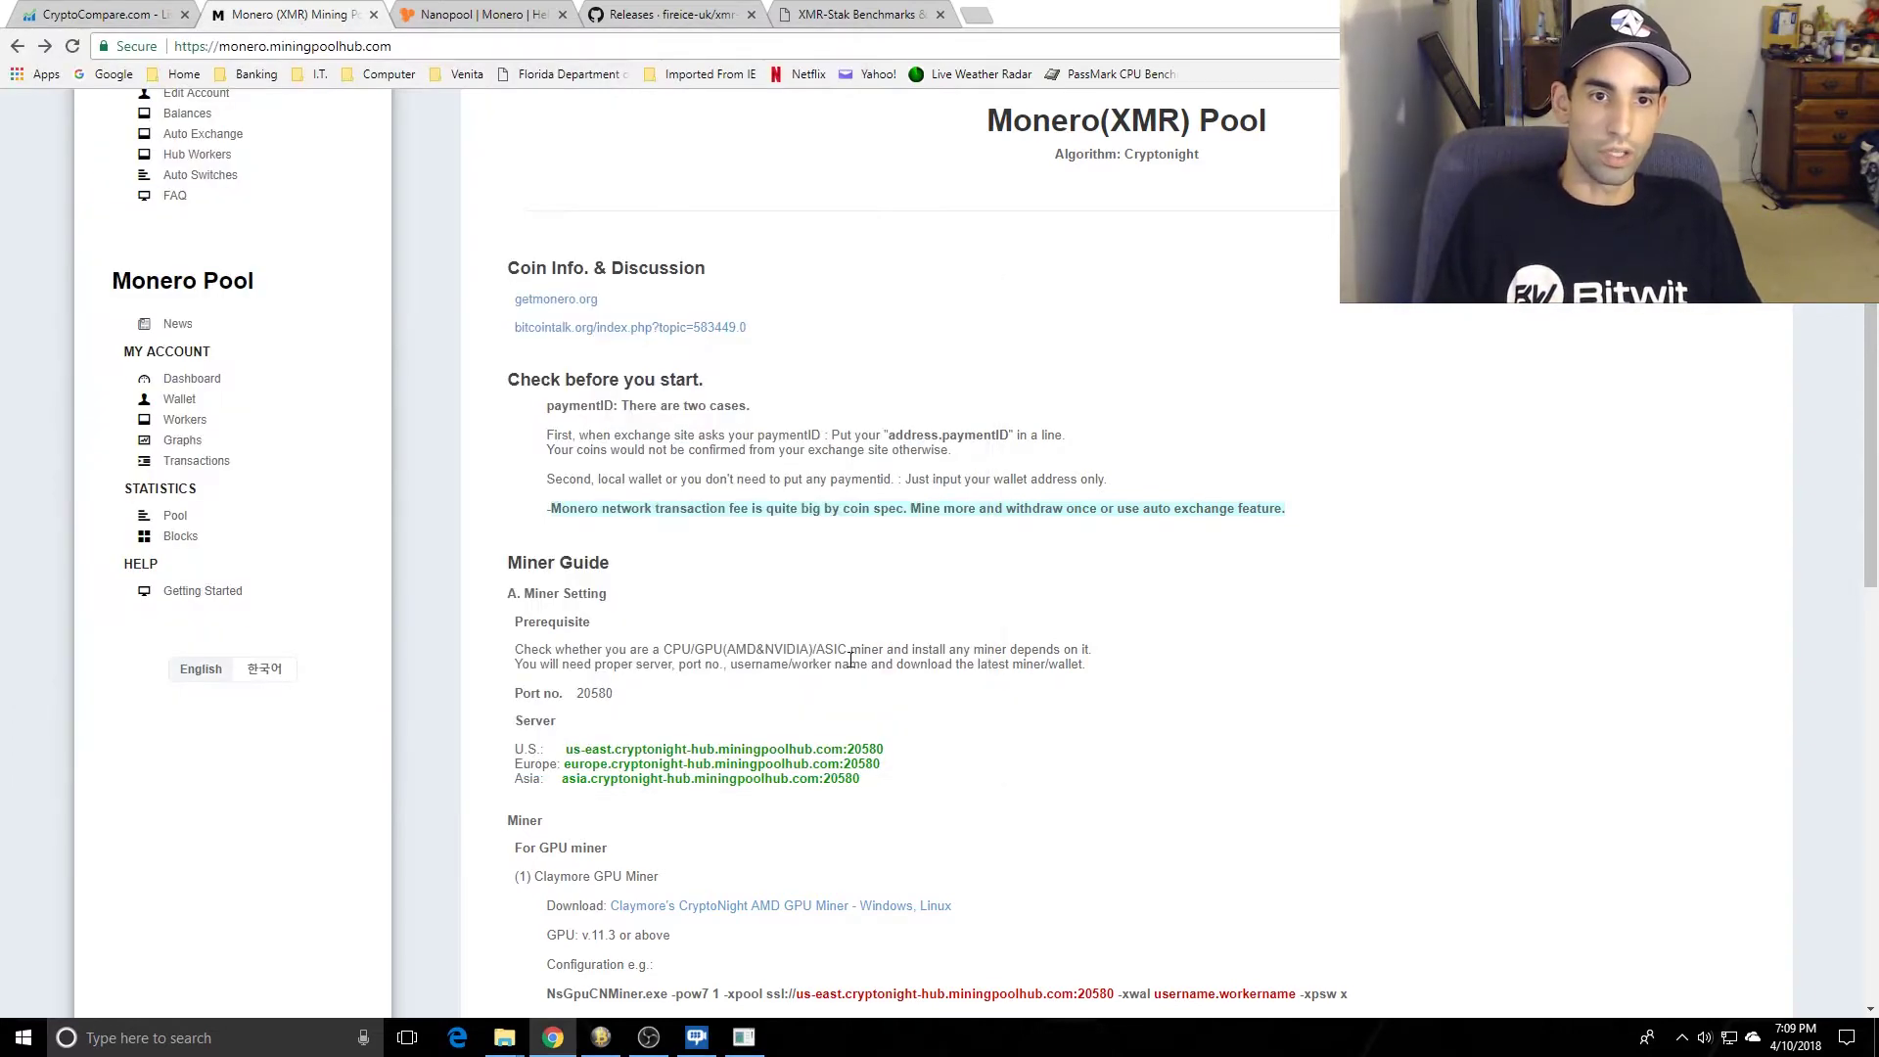
Step: Answer 'n' to the multiple-pools prompt in the xmr-stak console so Monero7 starts with one pool
left_click(744, 1038)
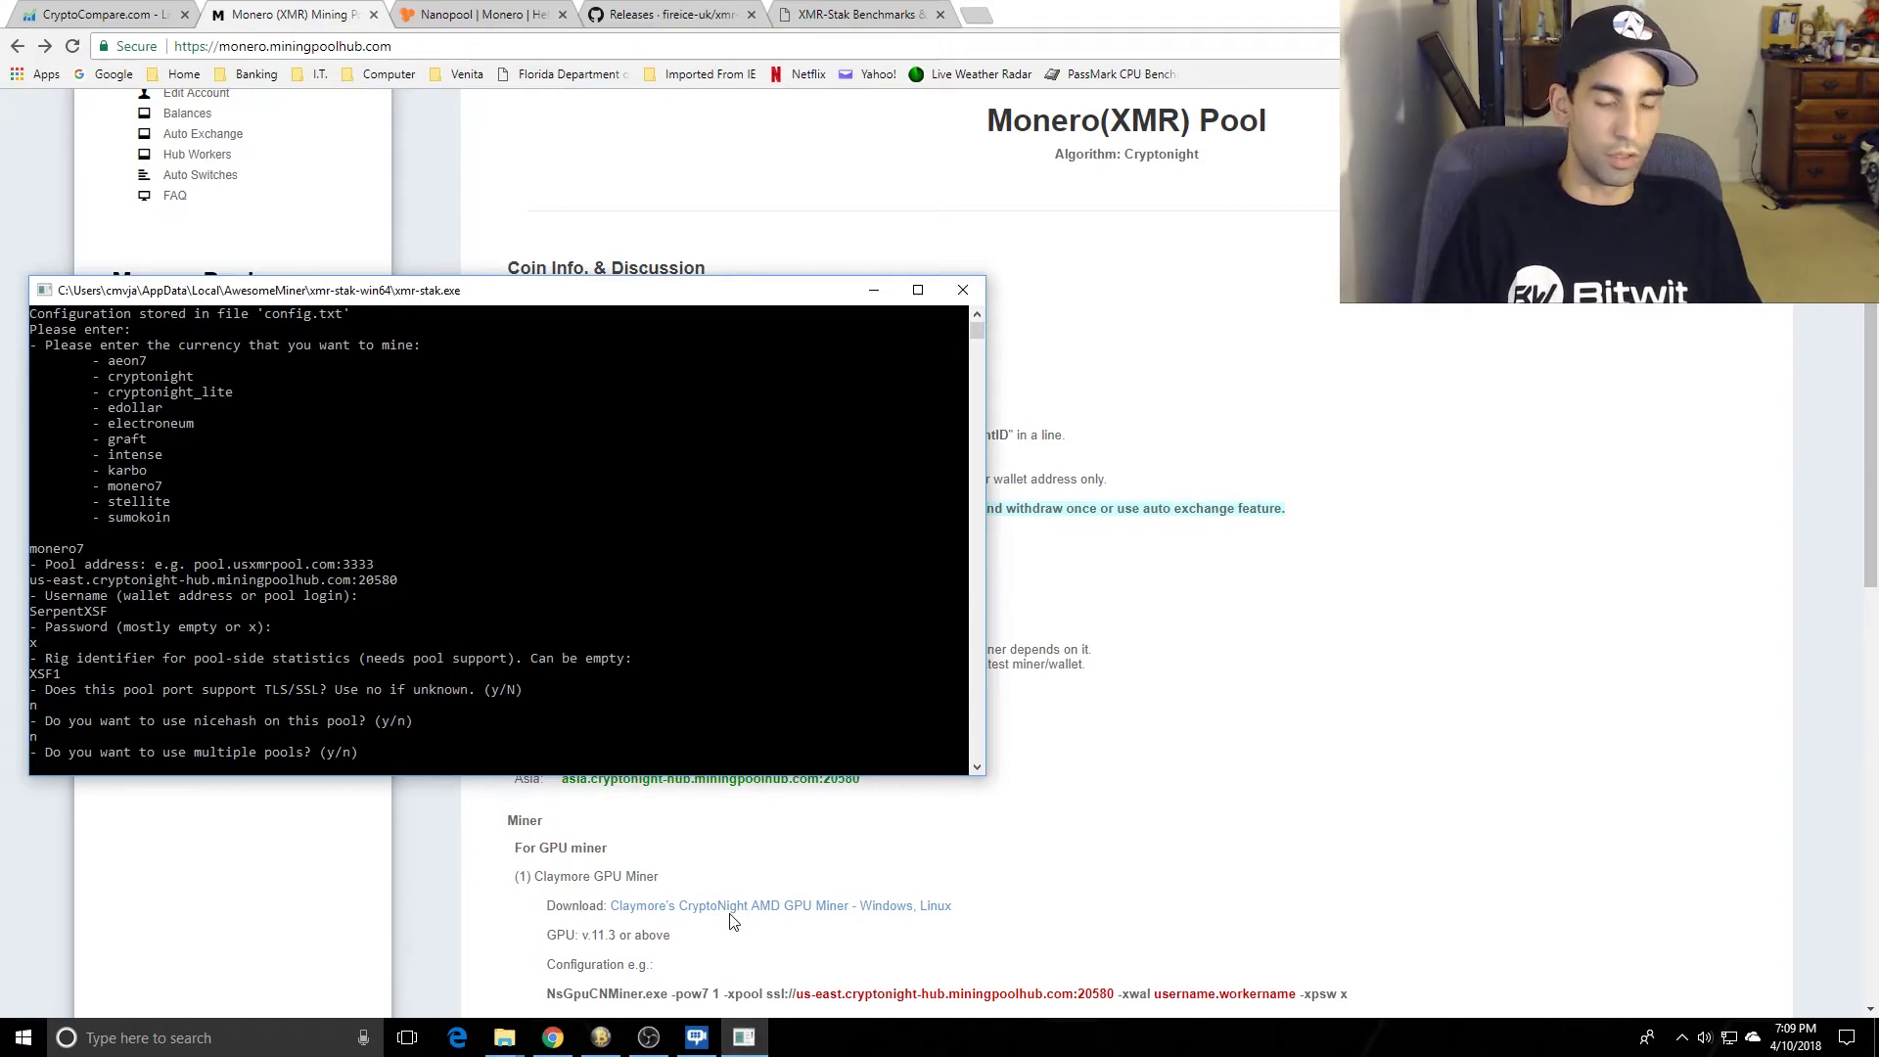
type("n")
key("Return")
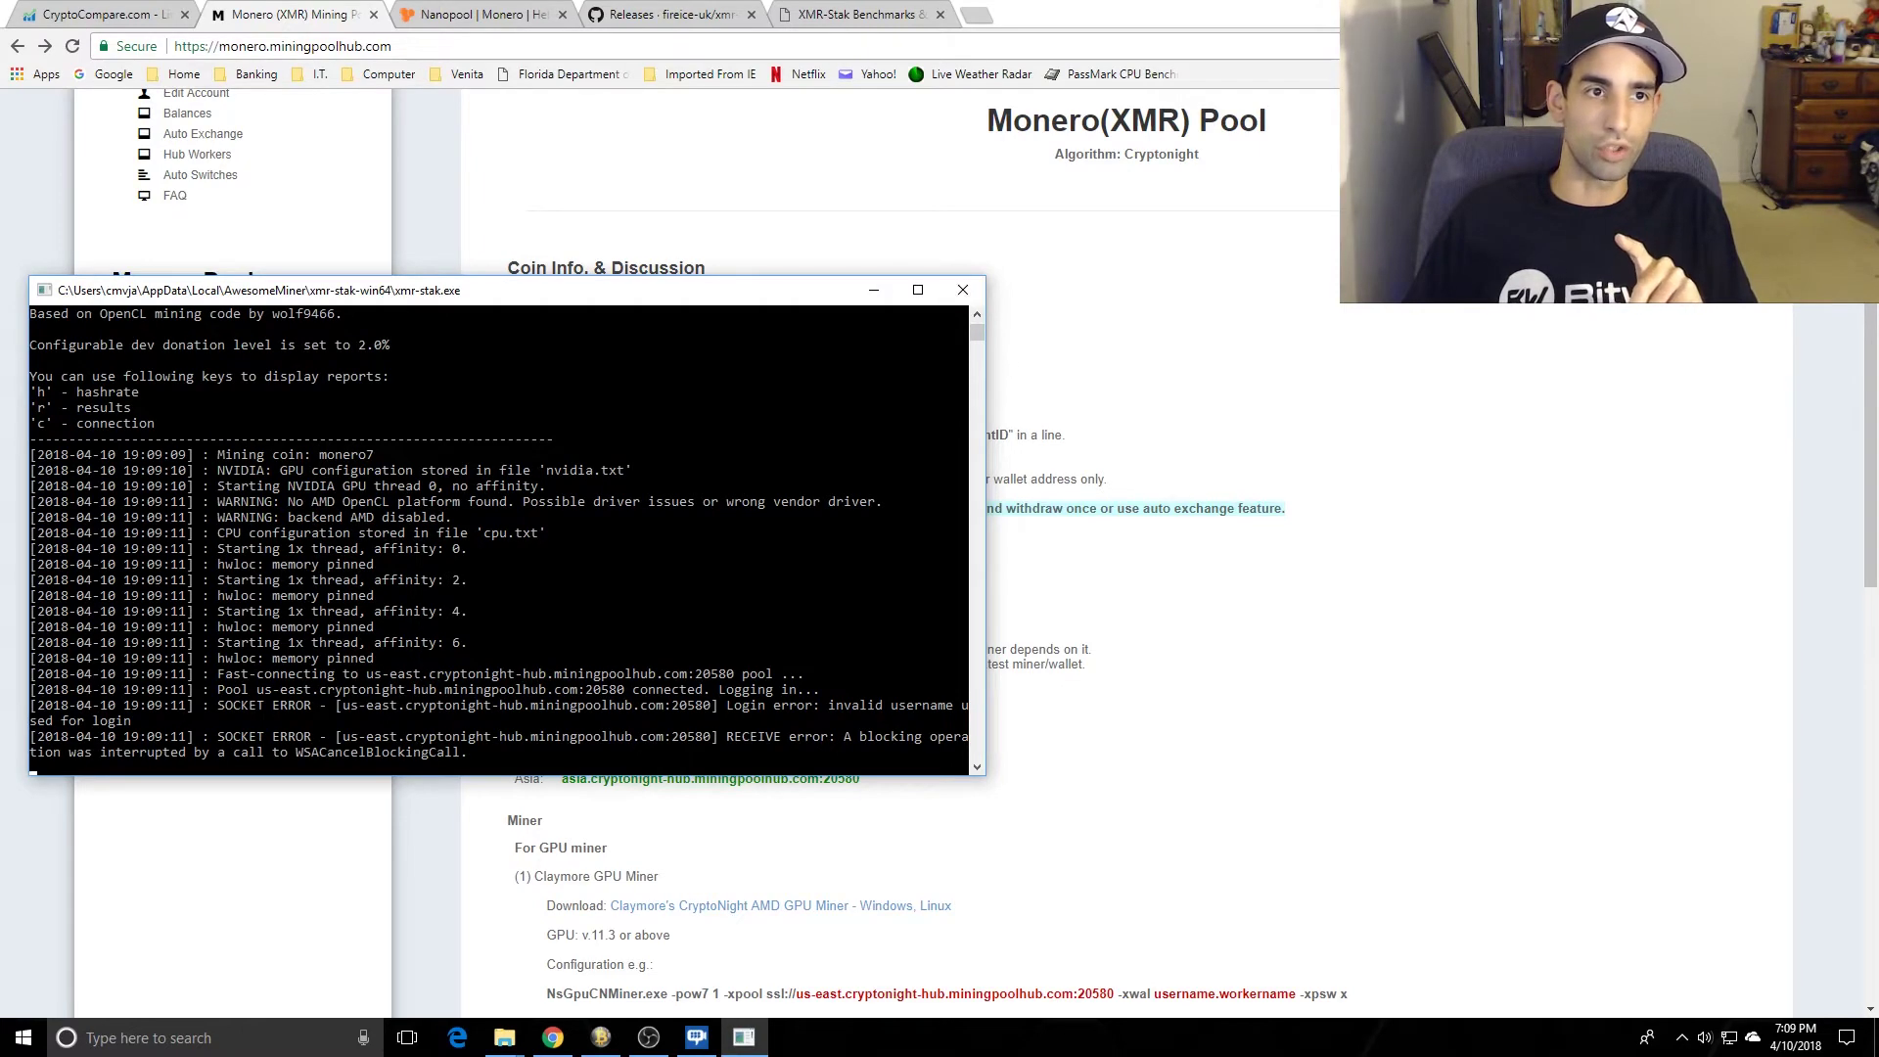
left_click(601, 1038)
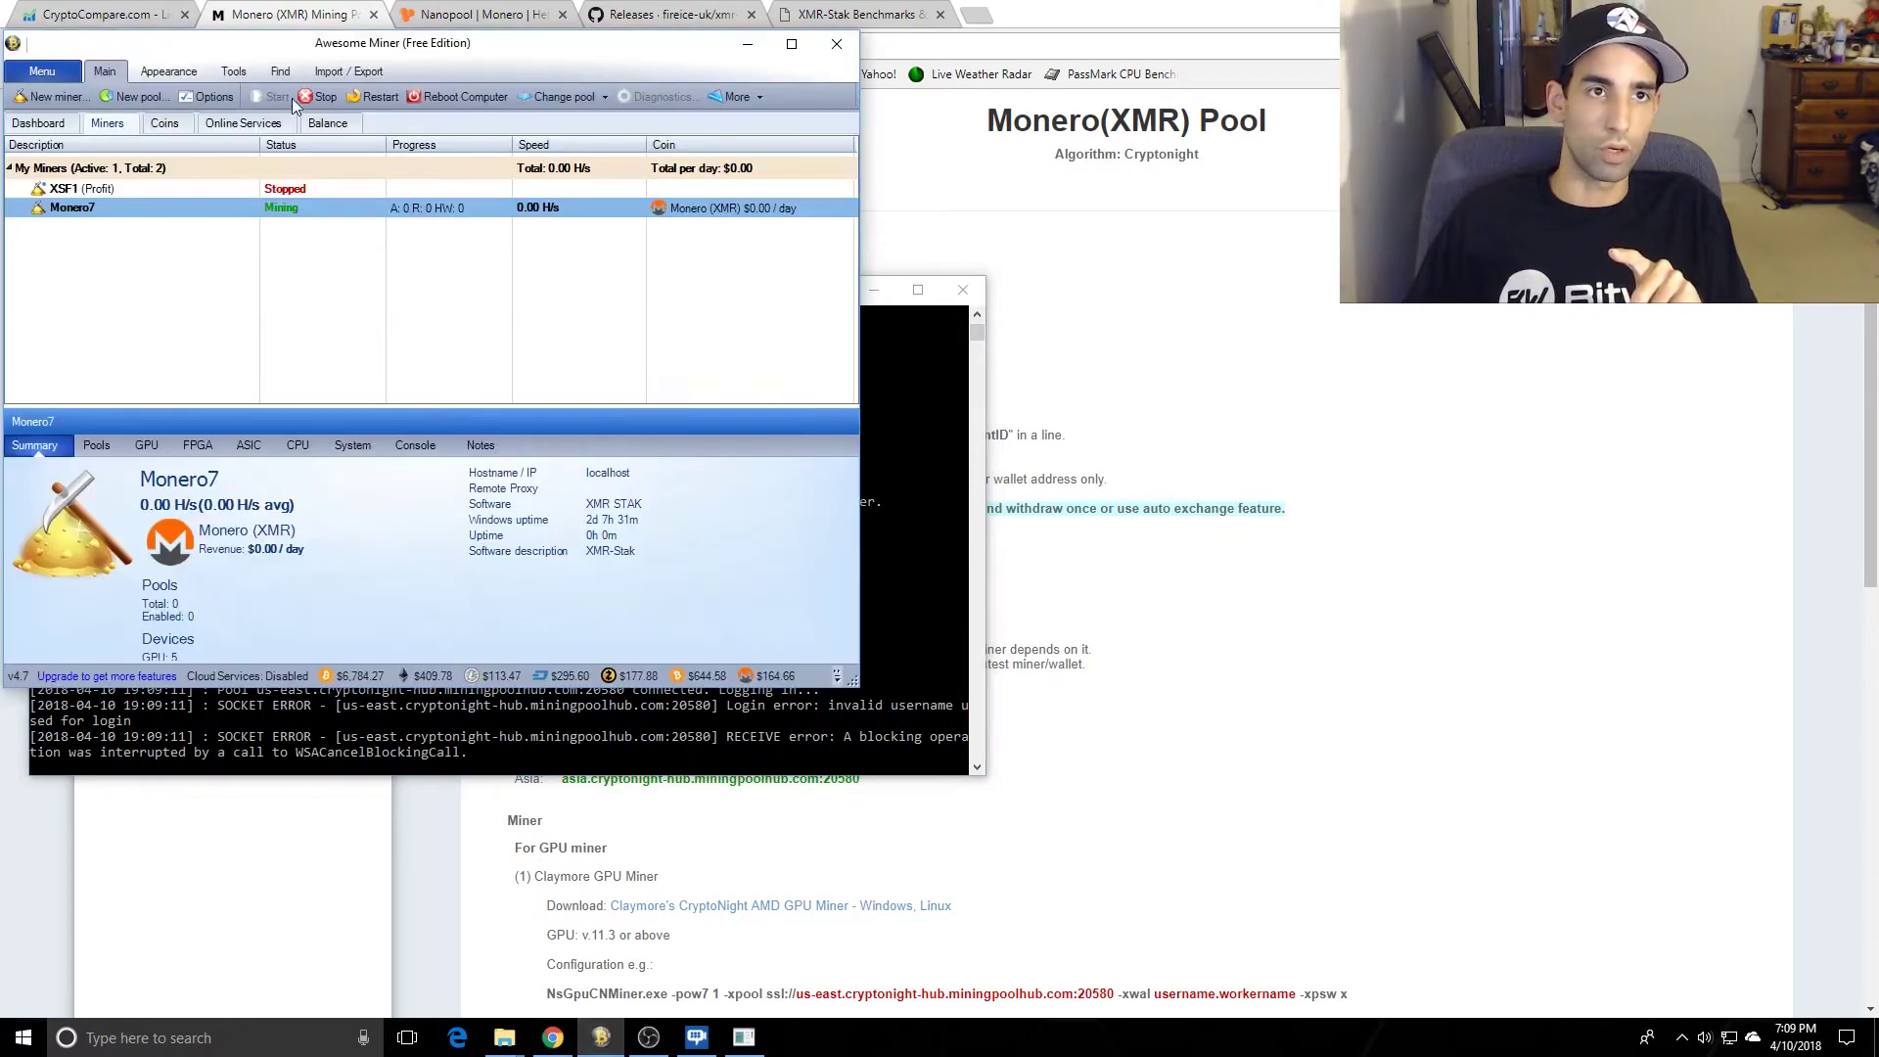
Step: Stop the Monero7 miner and open xmr-stak-win64's pools file in Notepad
left_click(321, 96)
mouse_move(504, 1037)
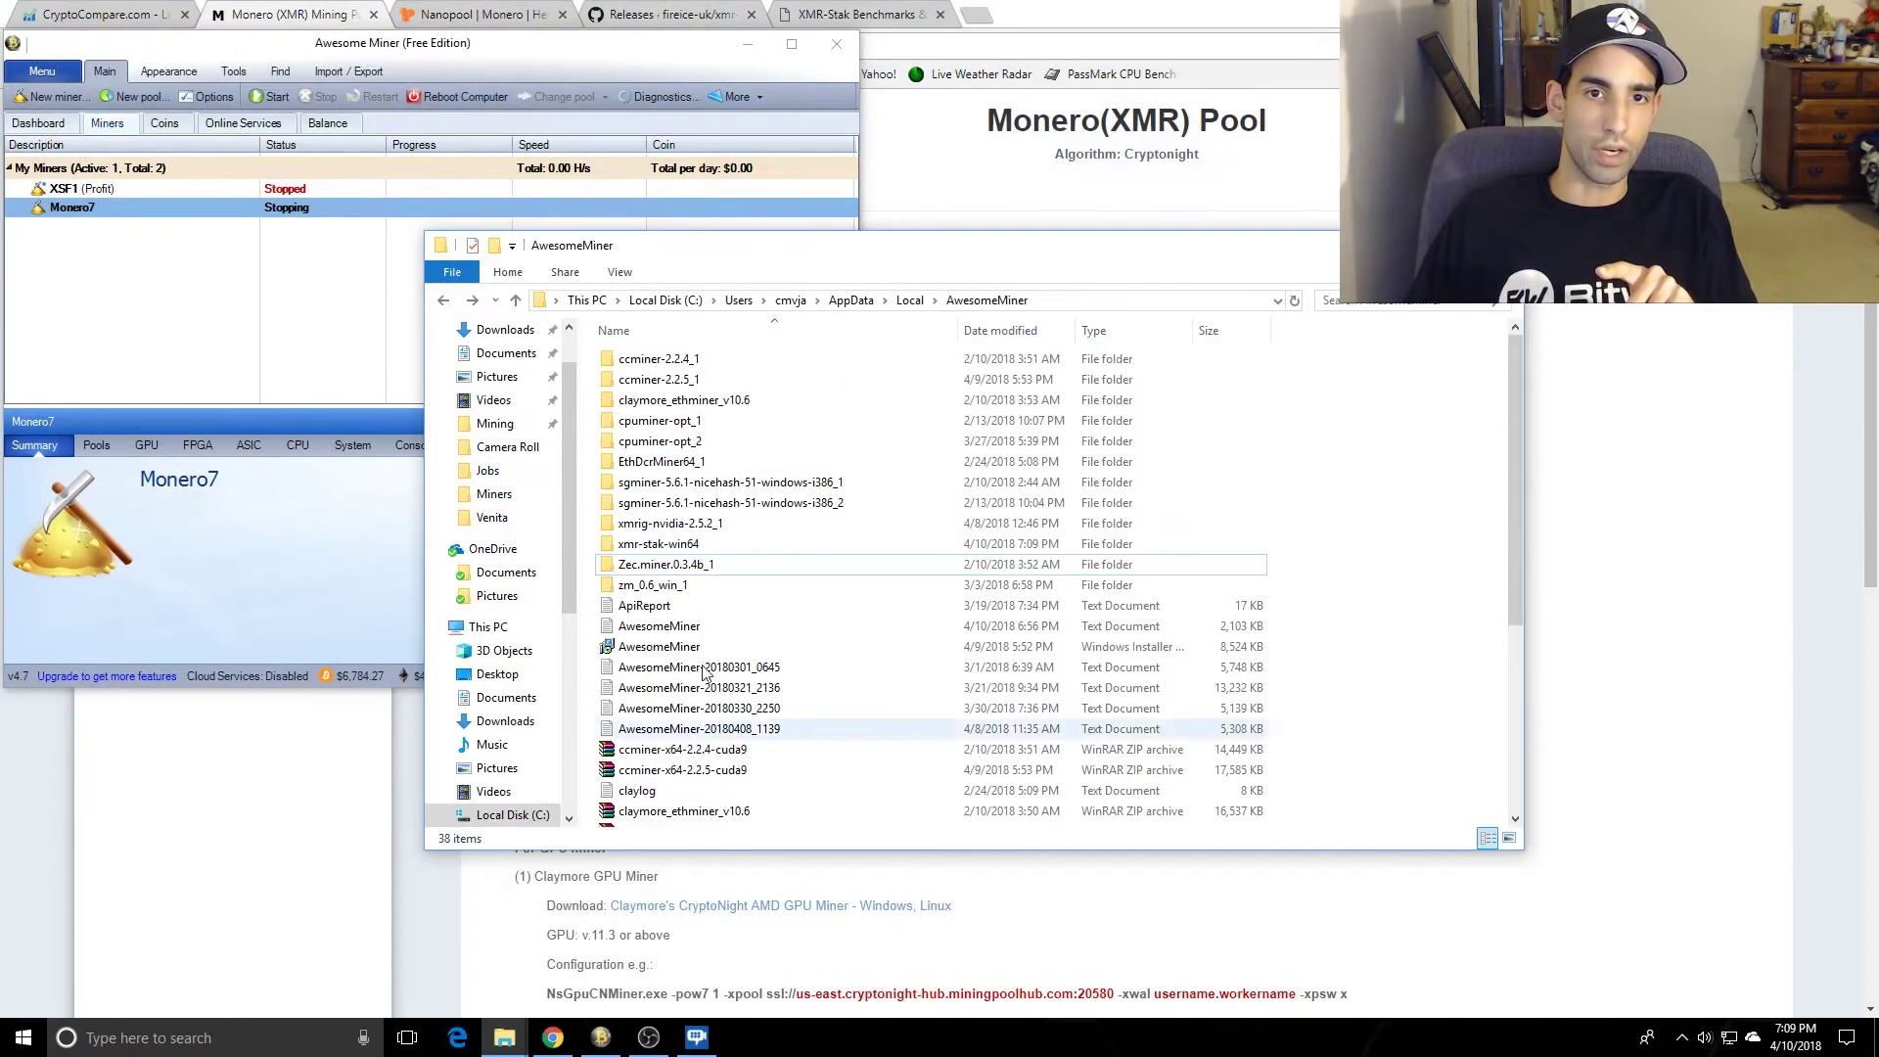
left_click(607, 949)
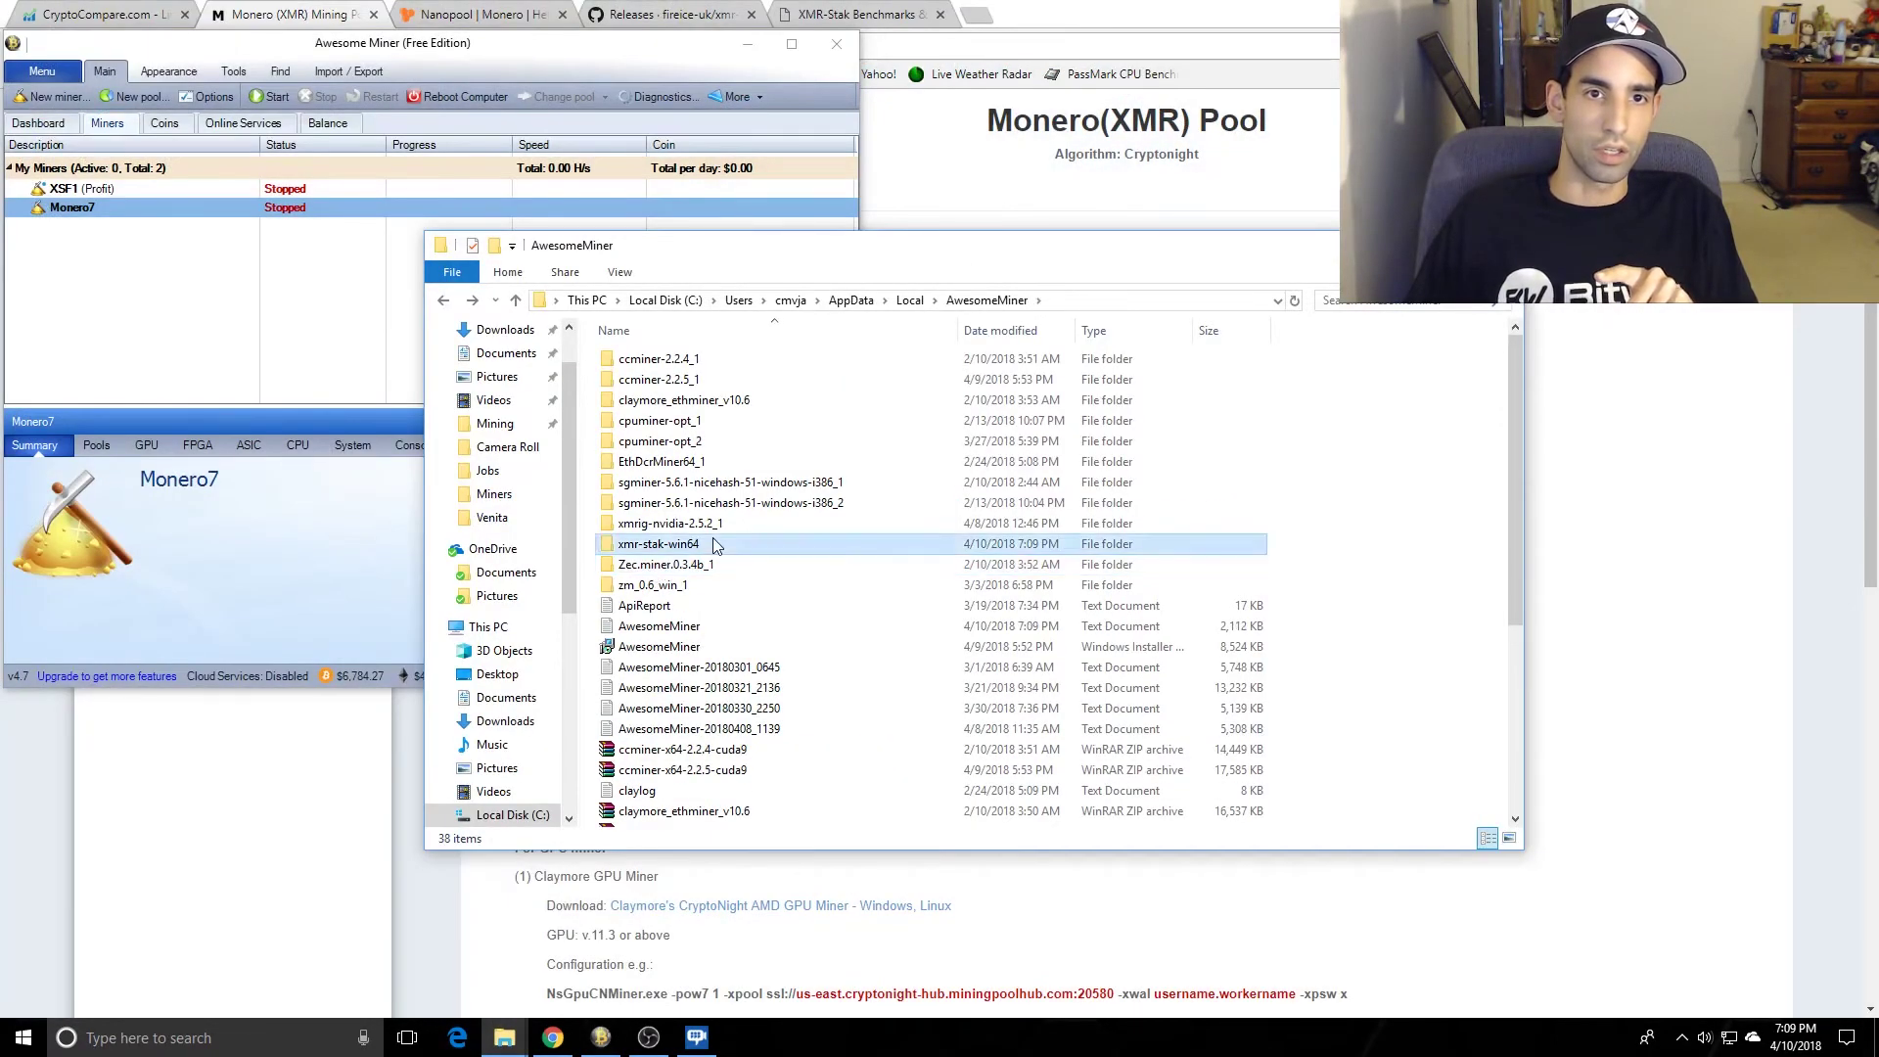
double_click(713, 541)
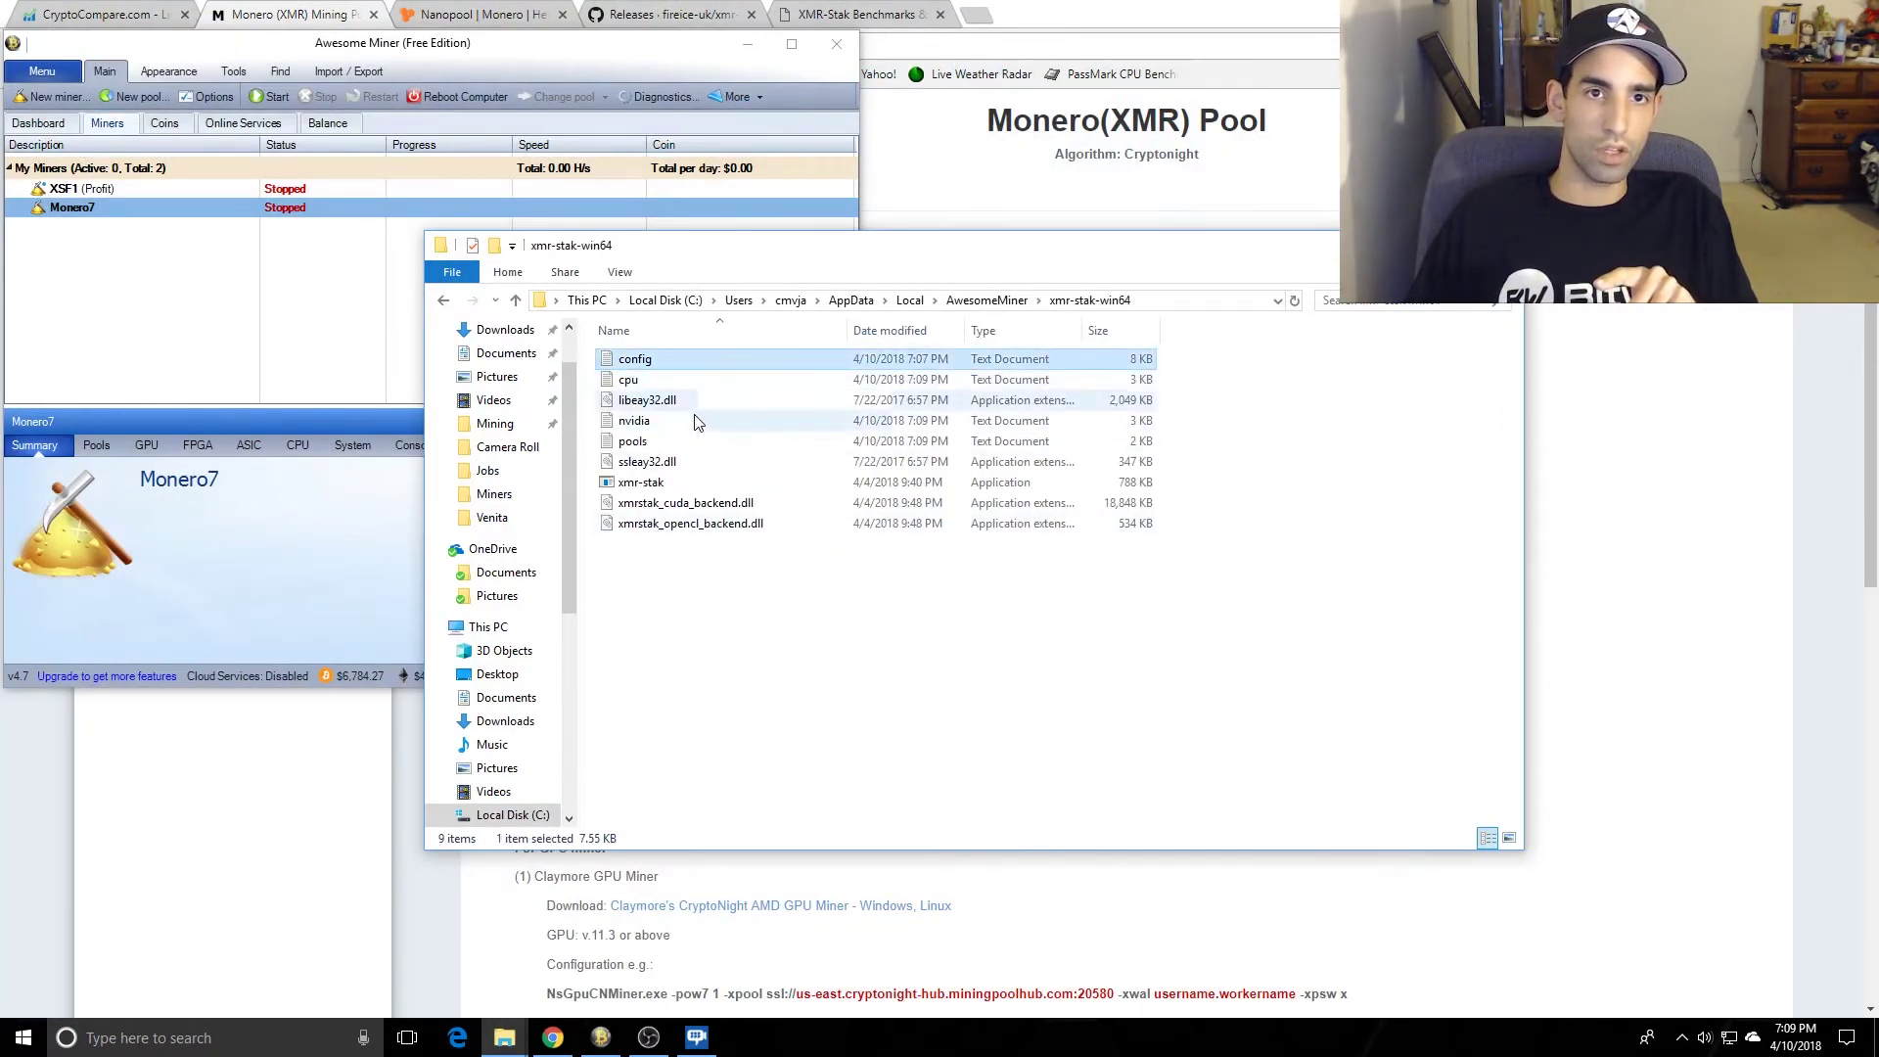
right_click(691, 441)
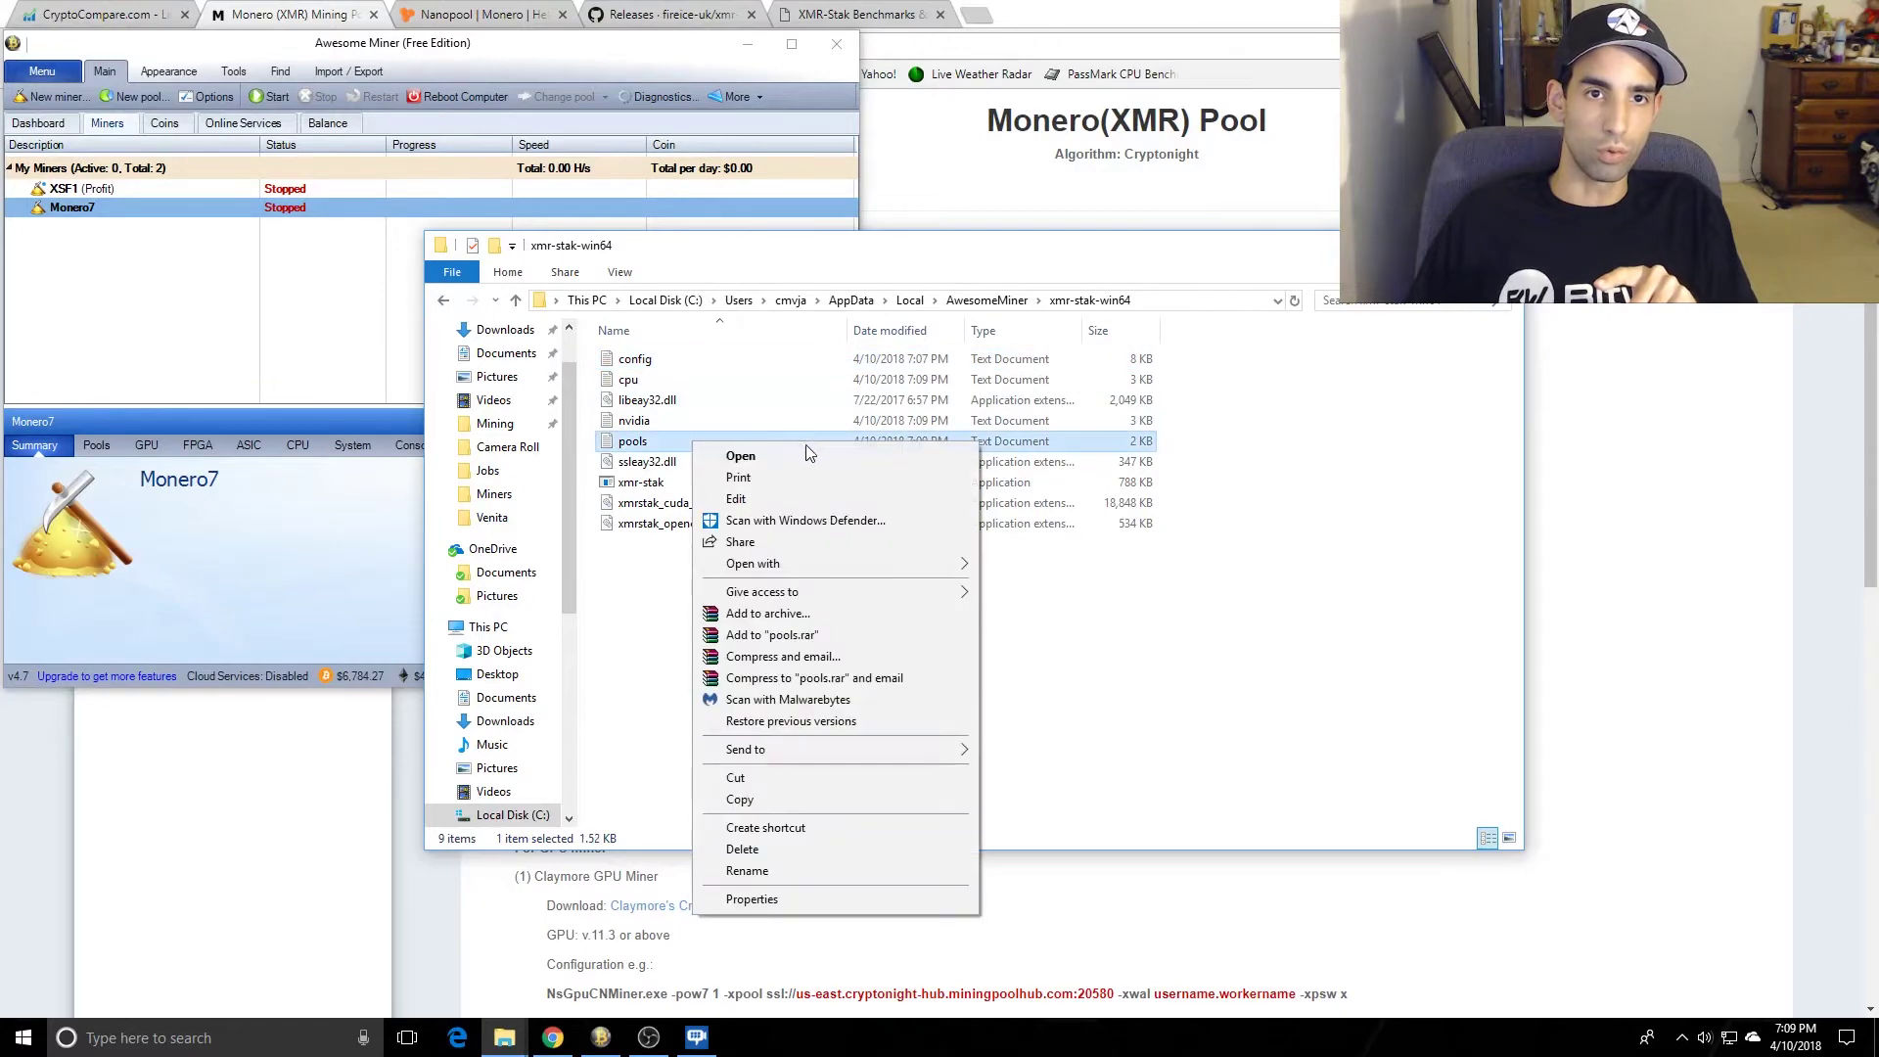
left_click(801, 499)
Step: Append '.XSF1' to the wallet address, empty the rig_id value, and save pools.txt
scroll(1268, 725, "down", 1)
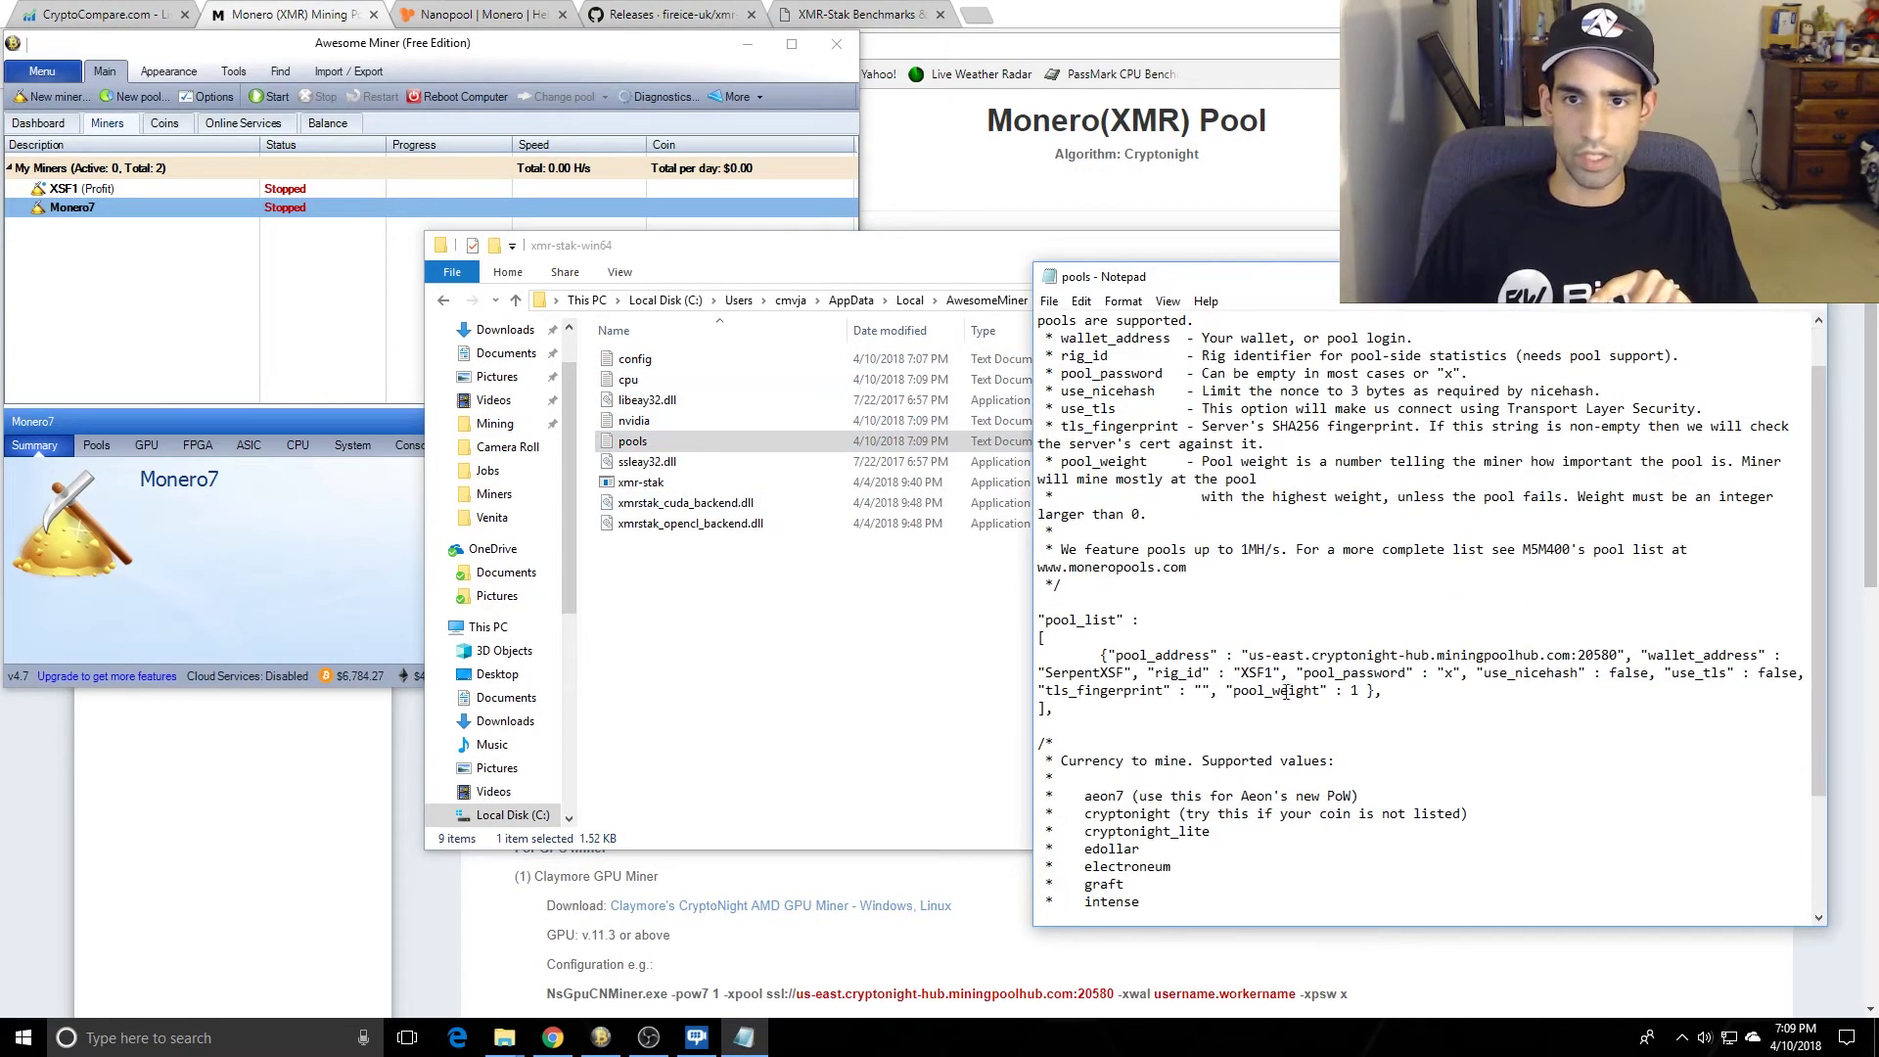
left_click_drag(1254, 653, 1556, 646)
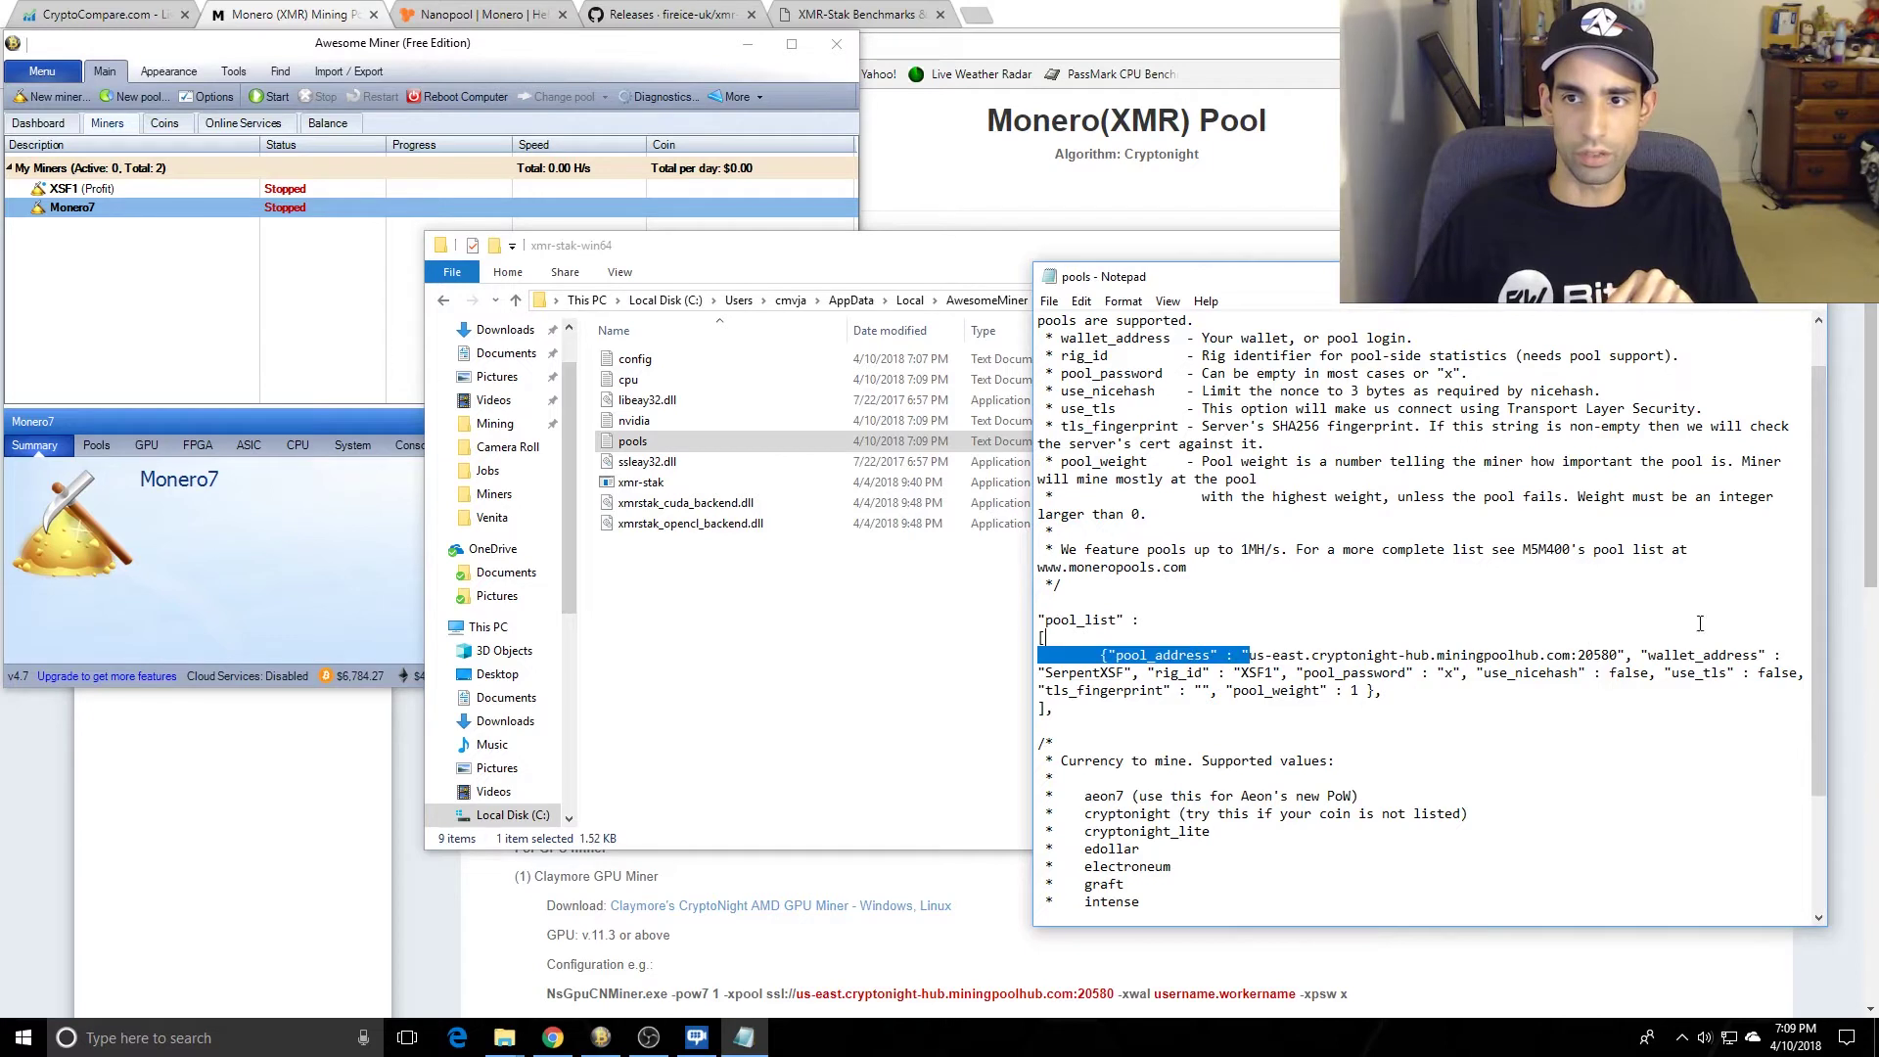
left_click(1739, 637)
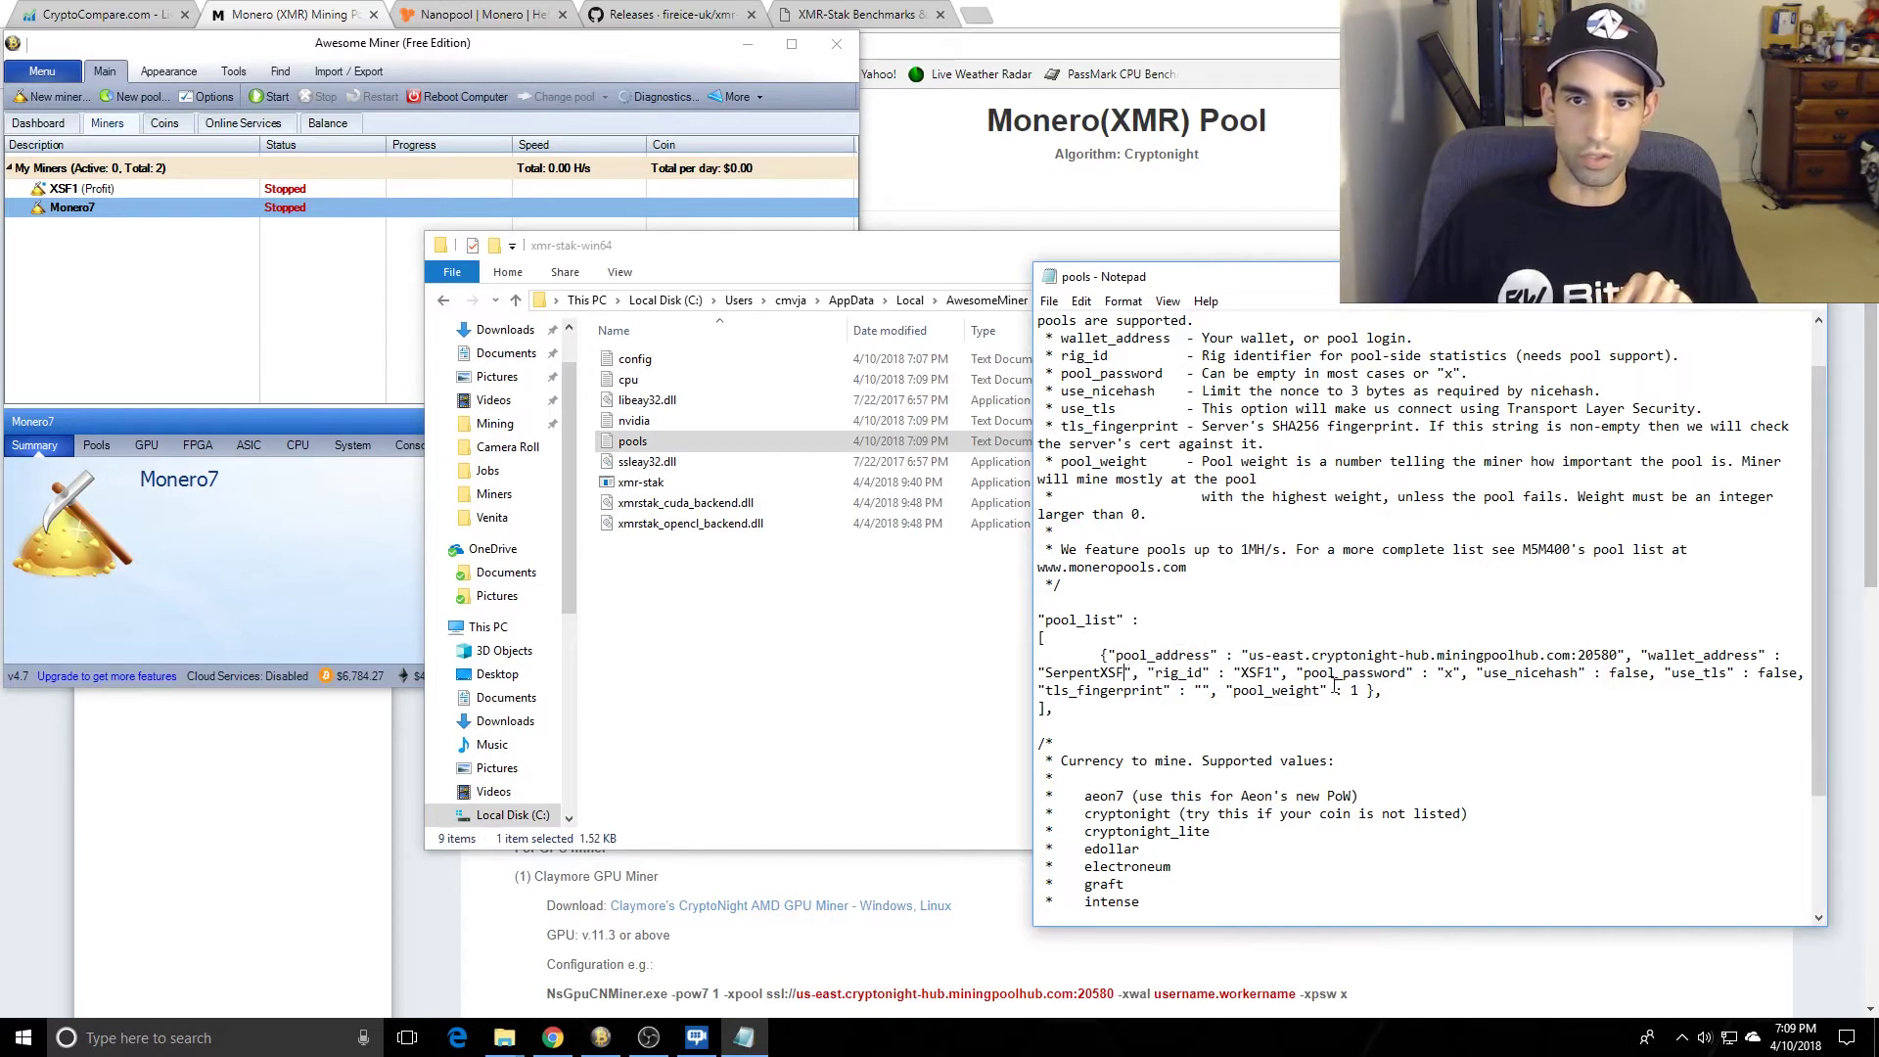
type(".XS")
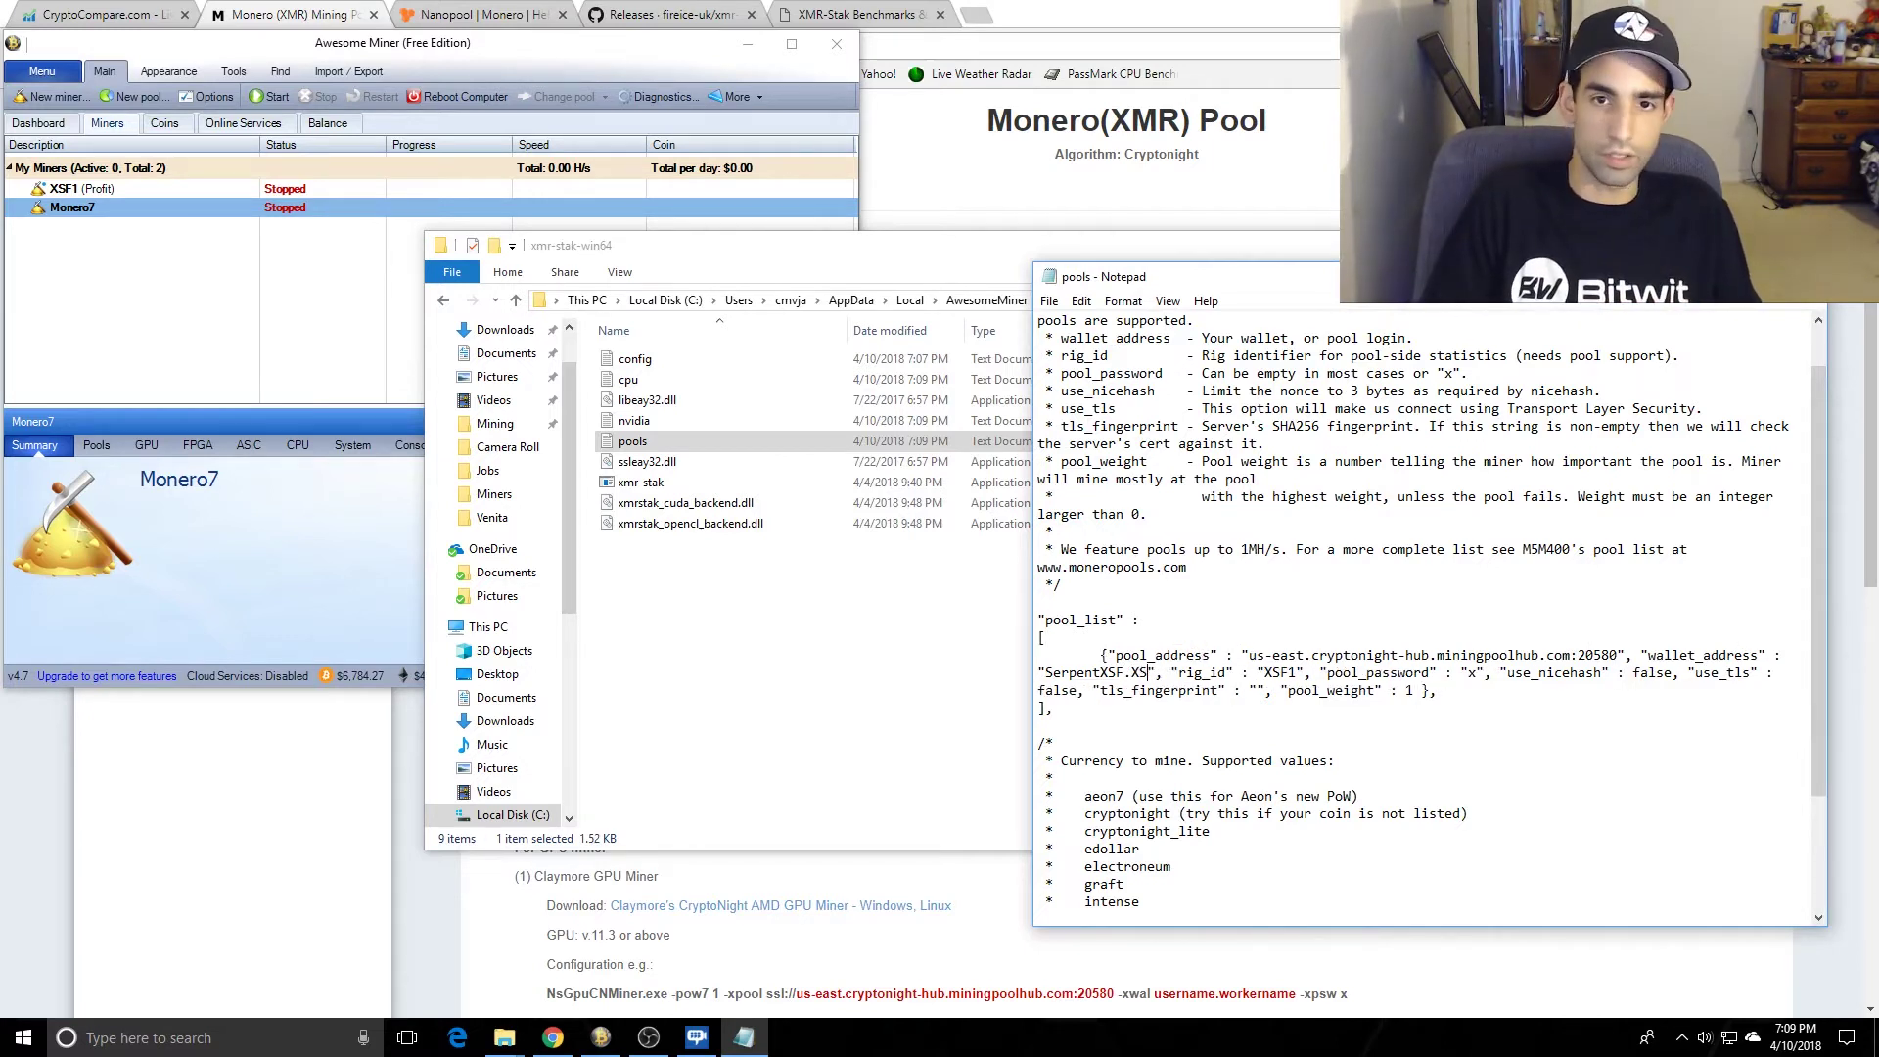
type("F1")
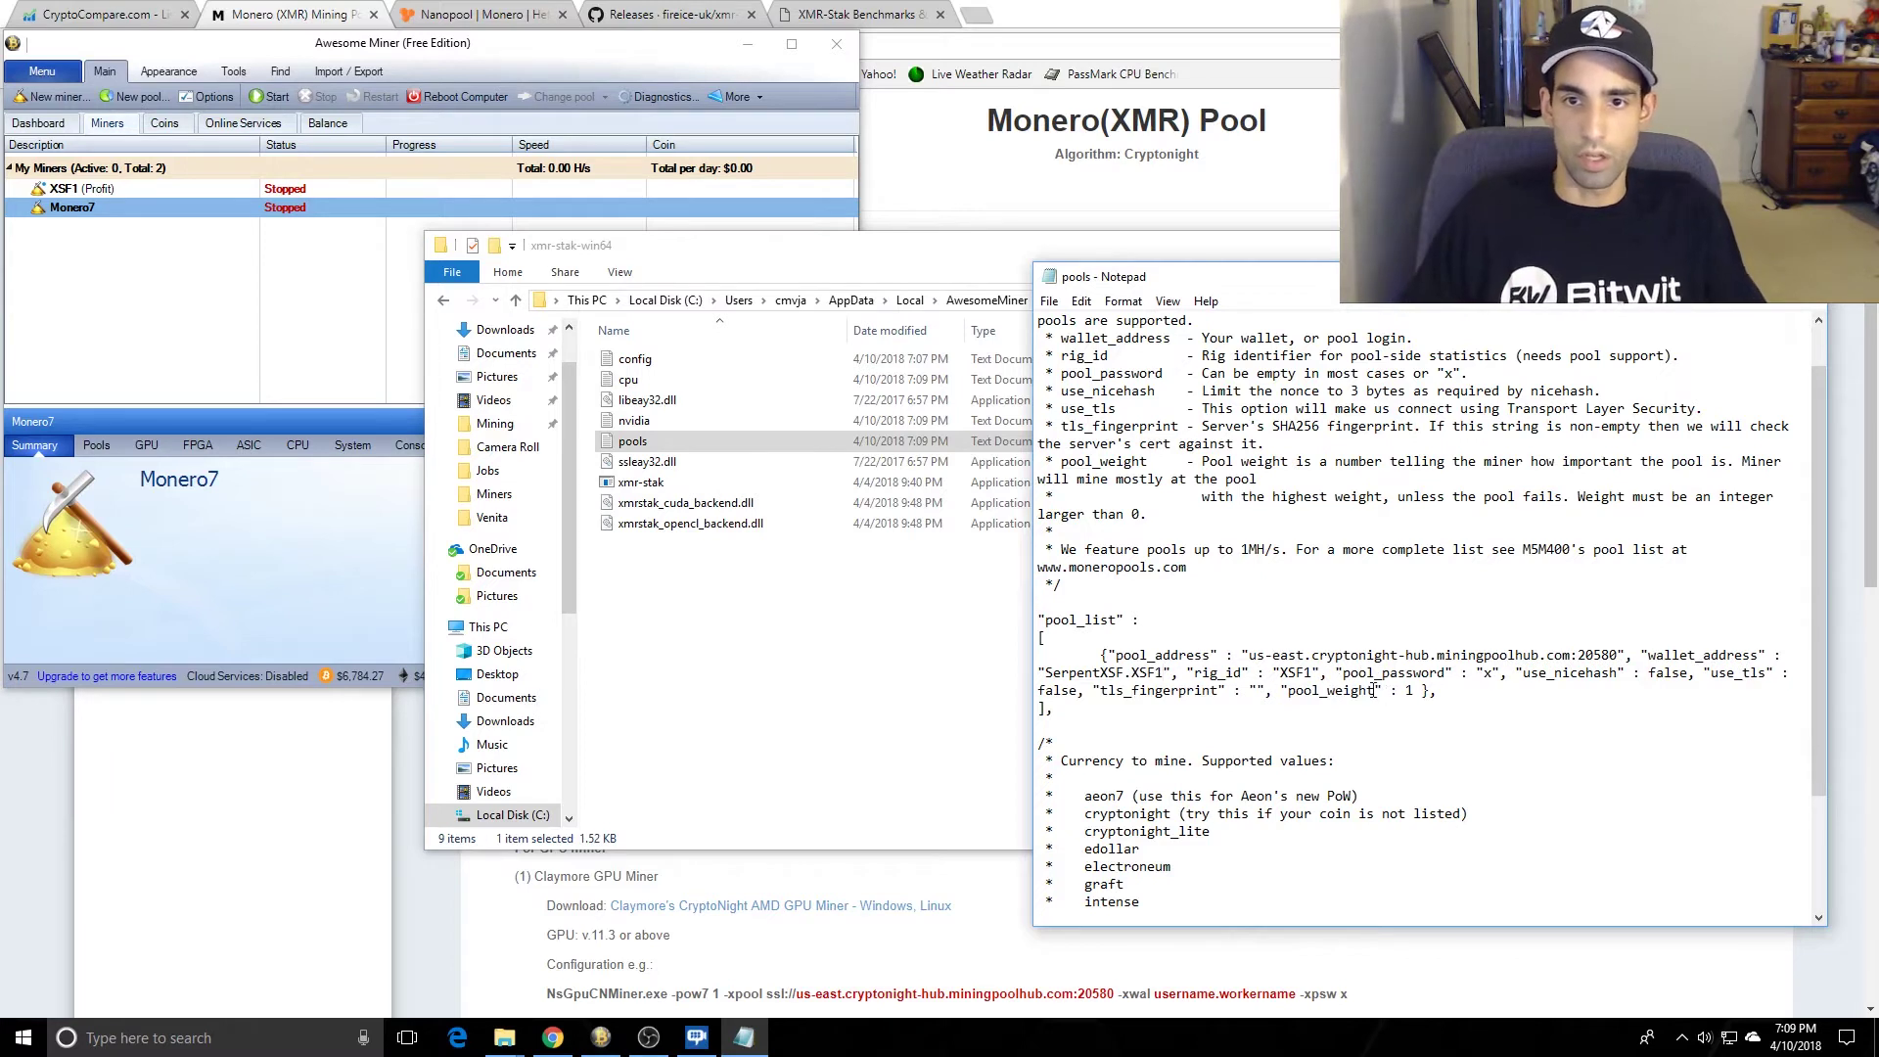
left_click_drag(1314, 674, 1282, 675)
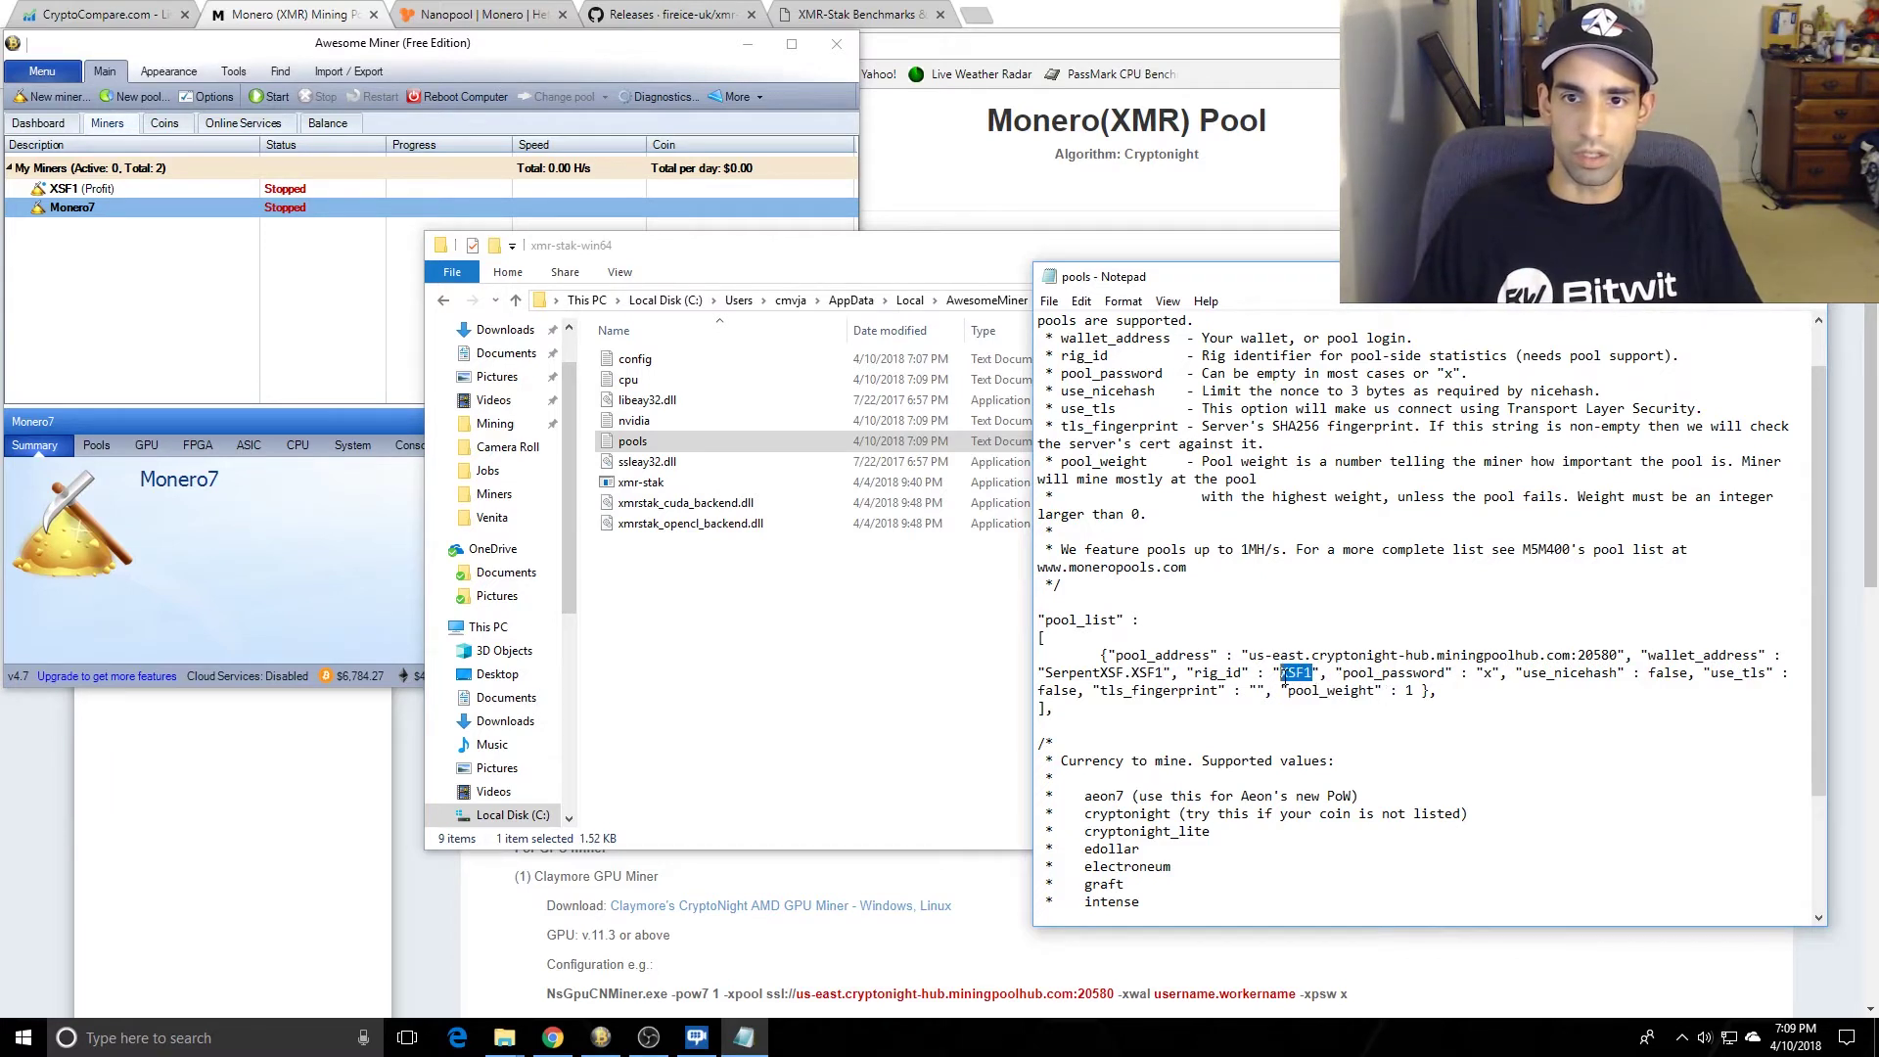
key("BackSpace")
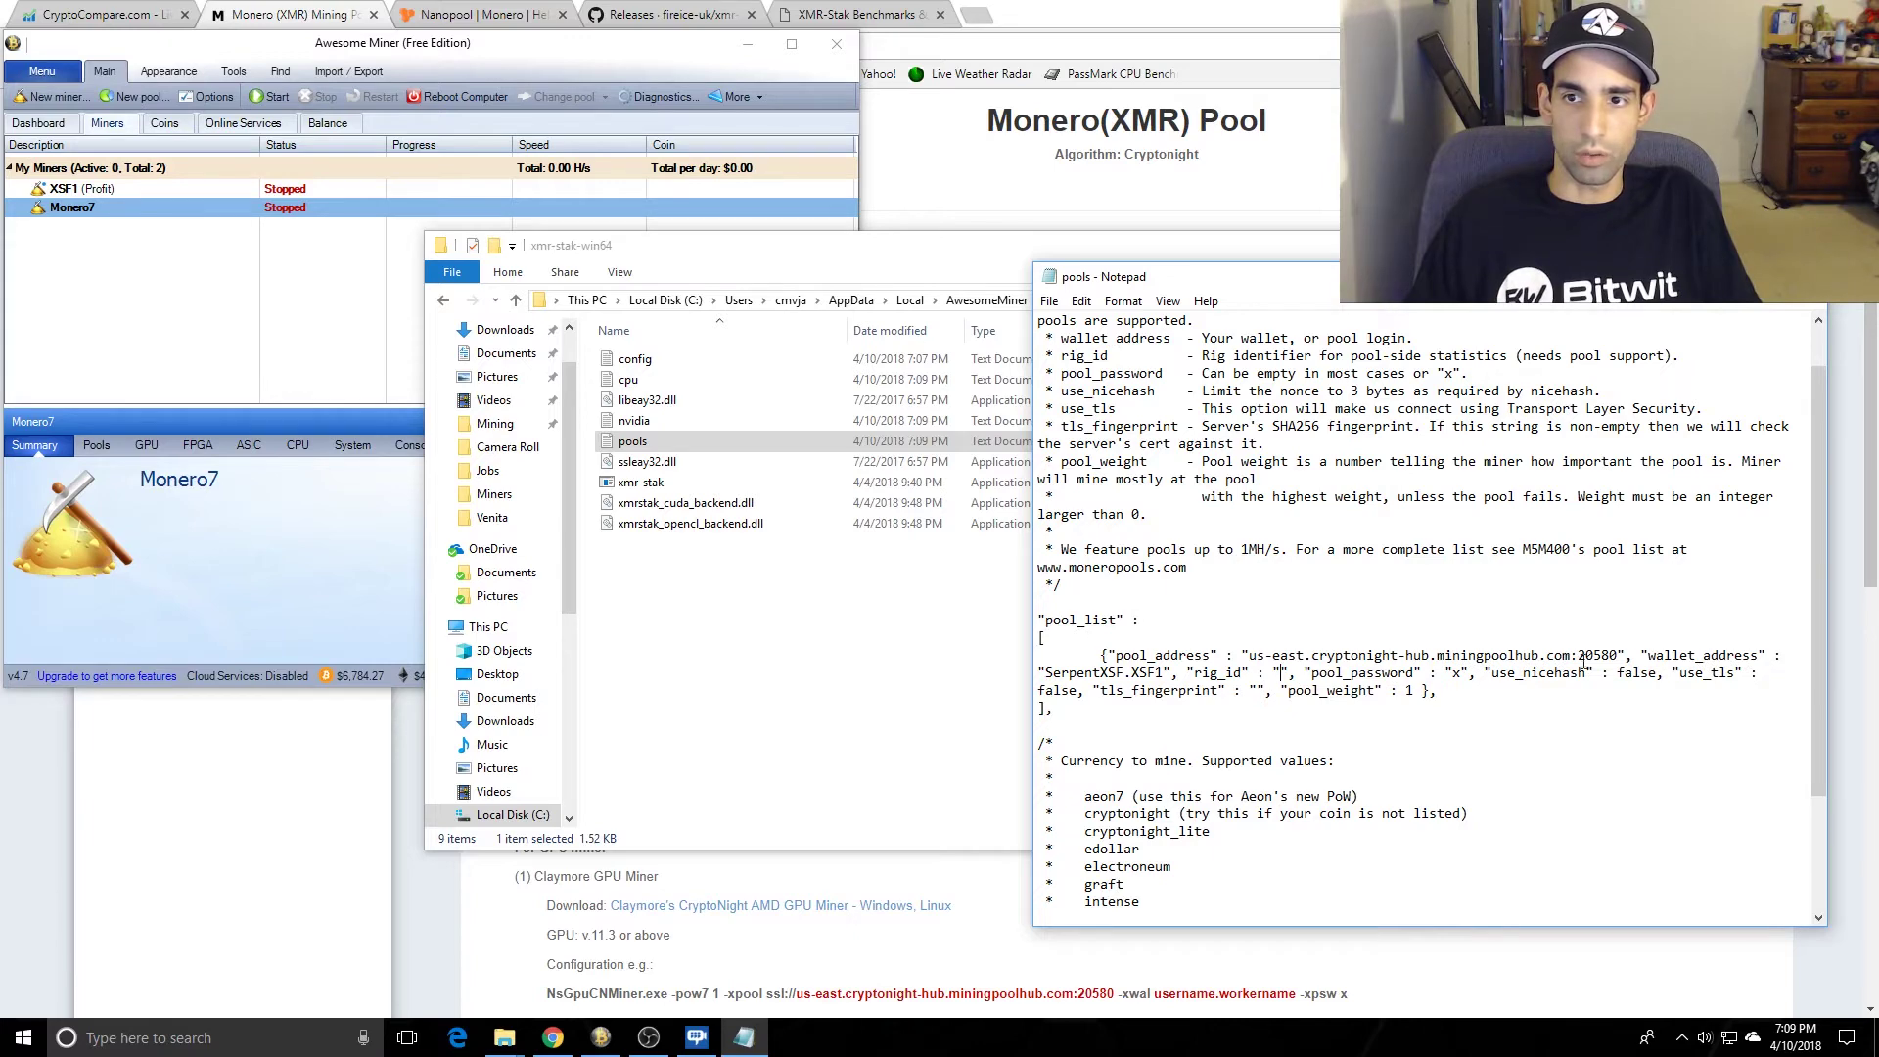
left_click(1050, 302)
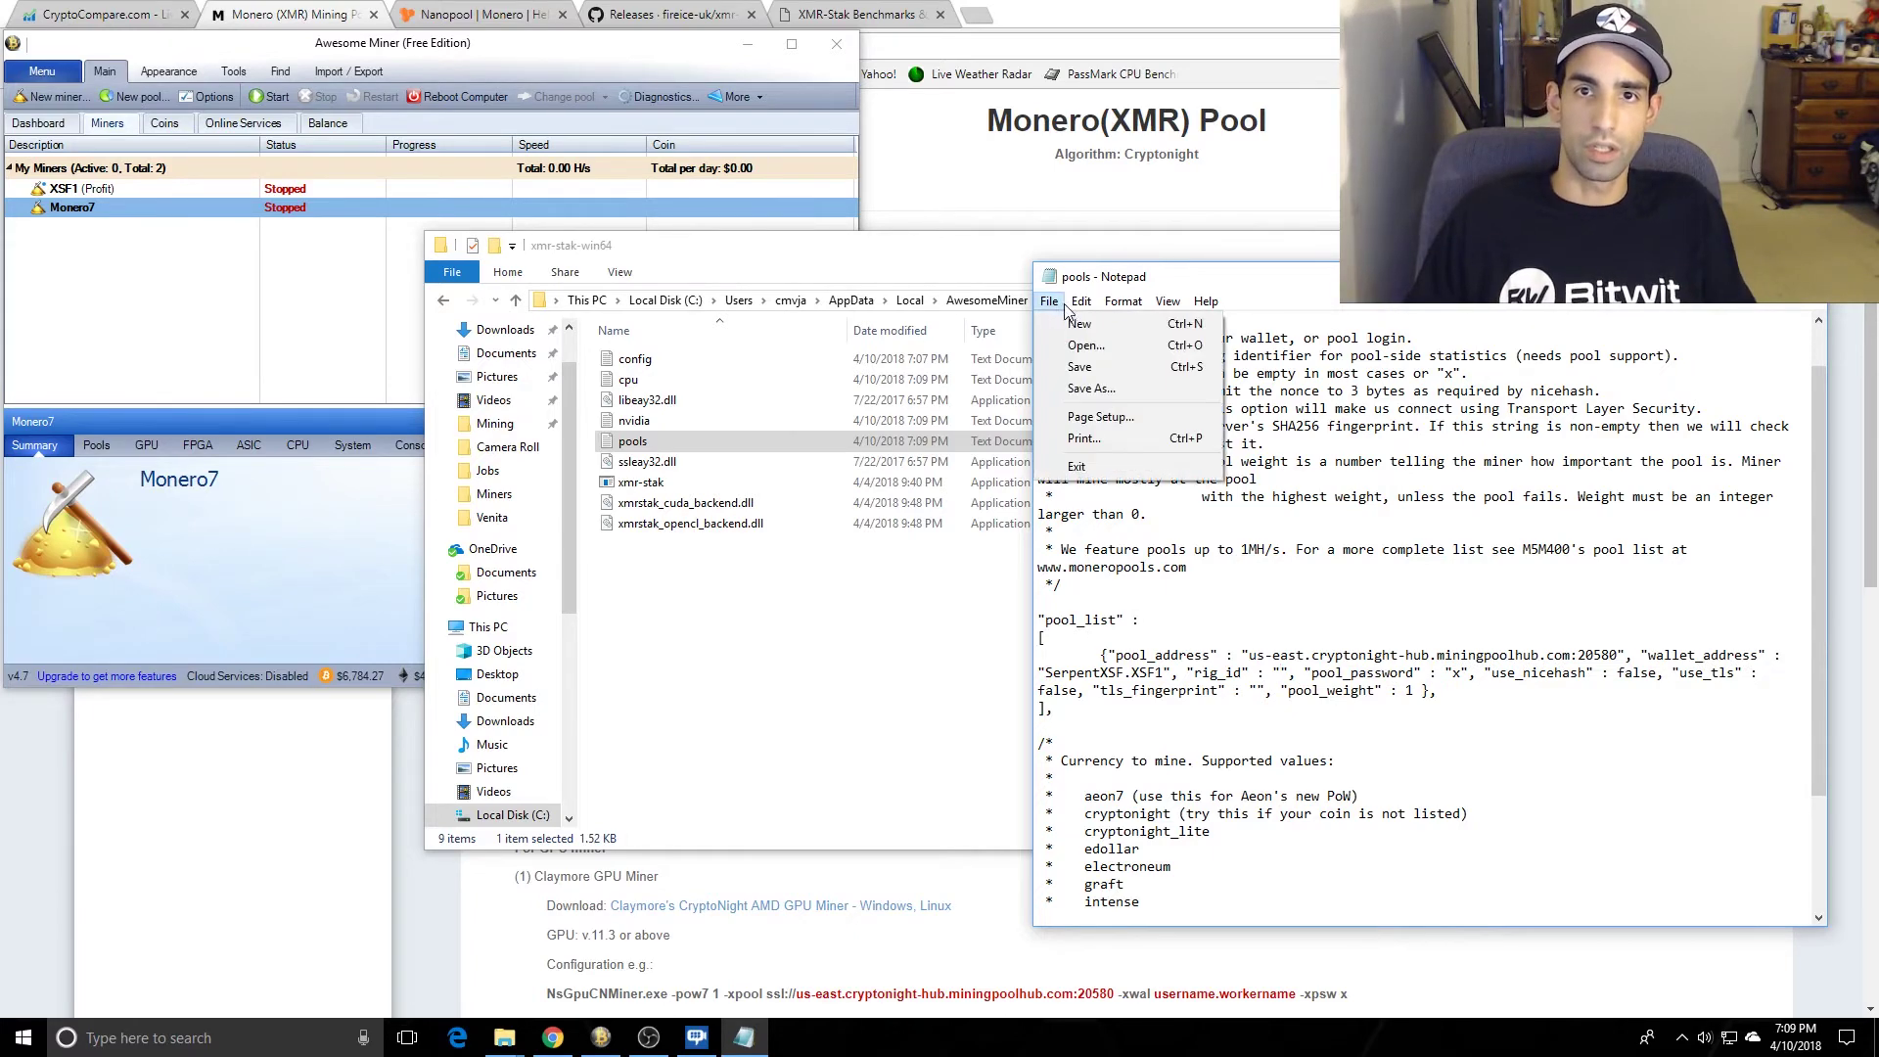
left_click(1080, 367)
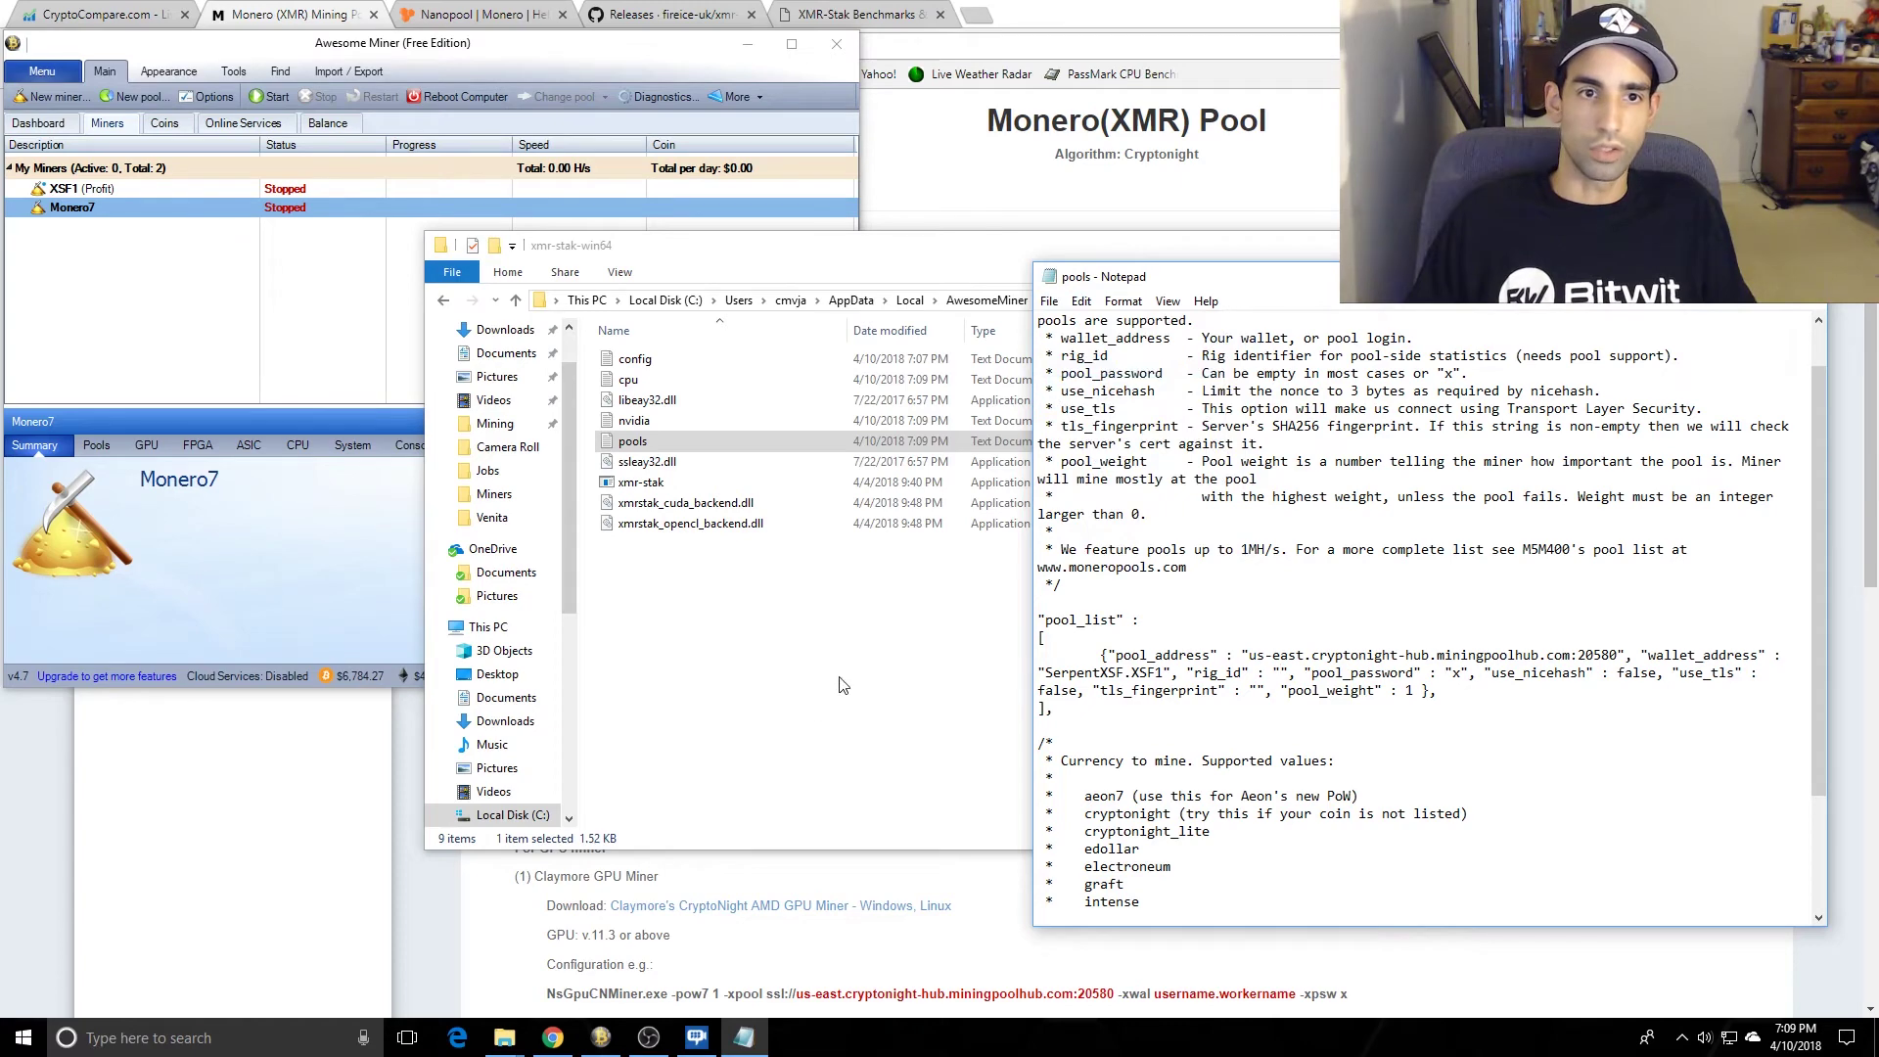
Step: Start the Monero7 miner, then stop it once xmr-stak crashes
left_click(354, 402)
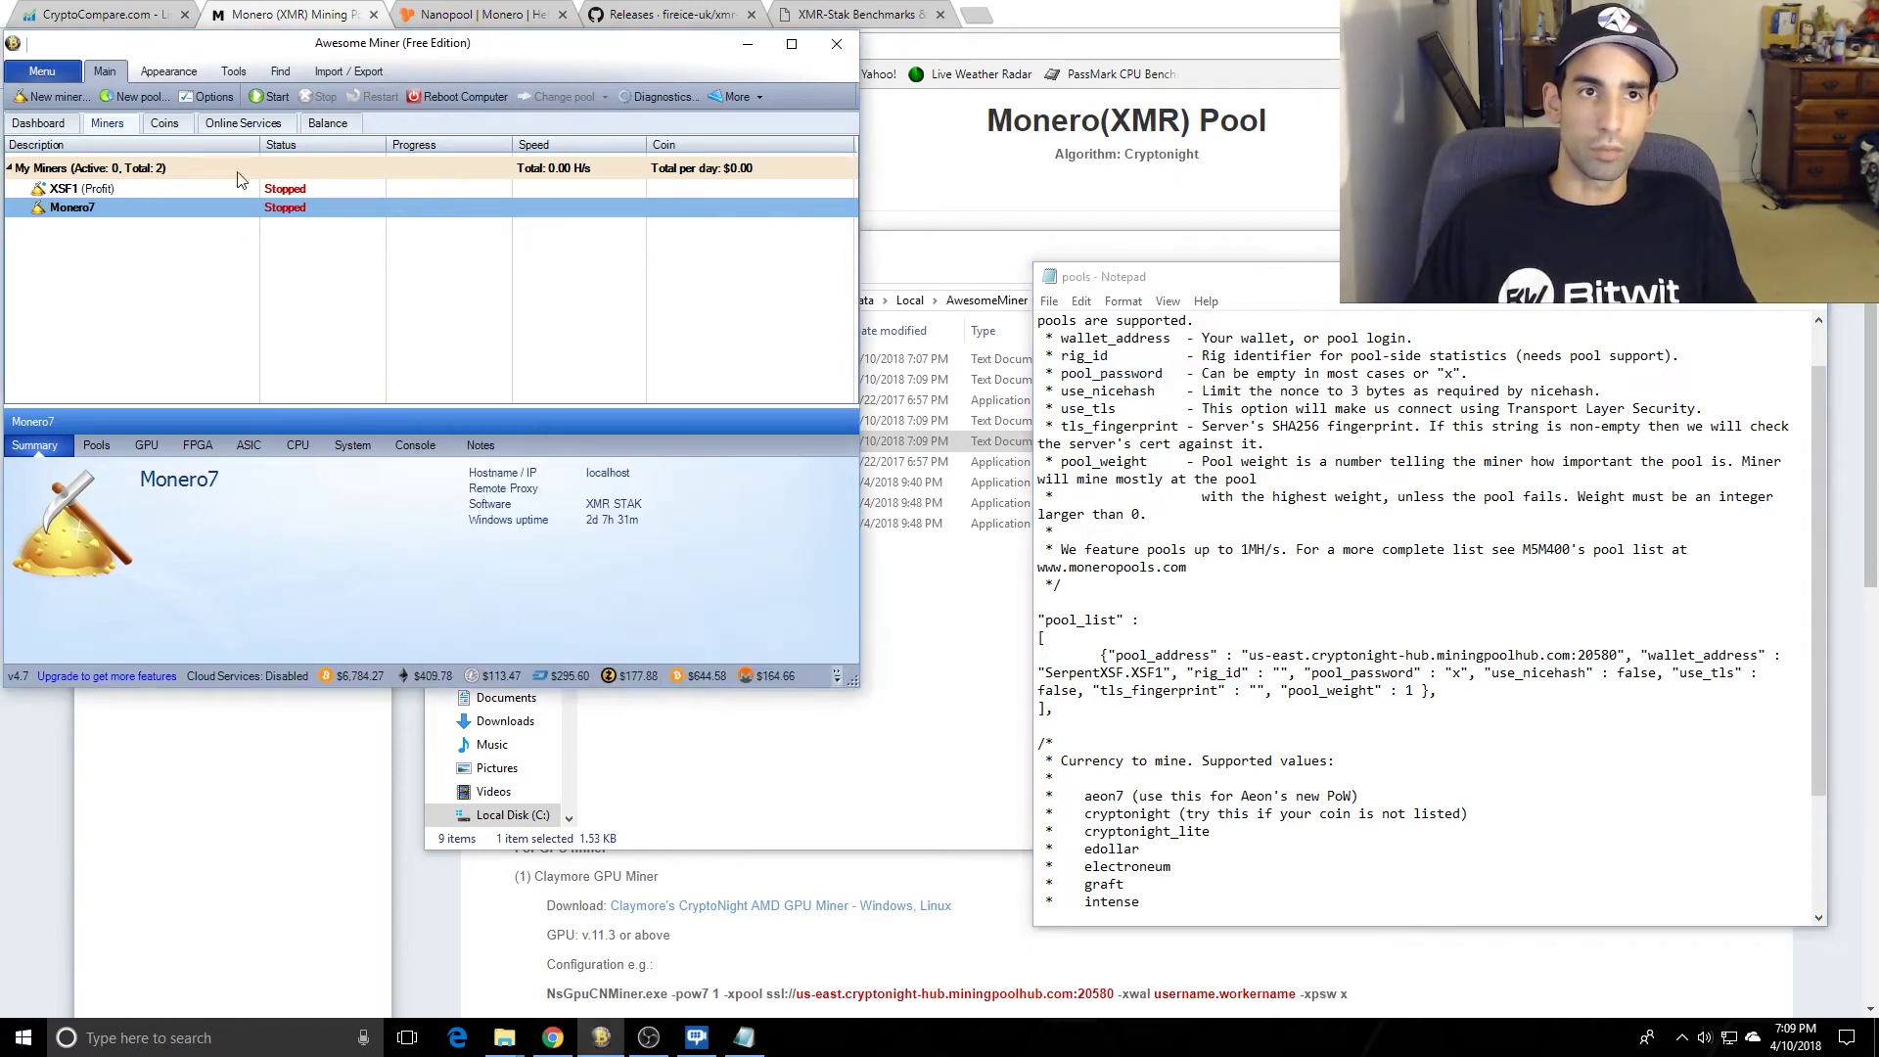
left_click(262, 101)
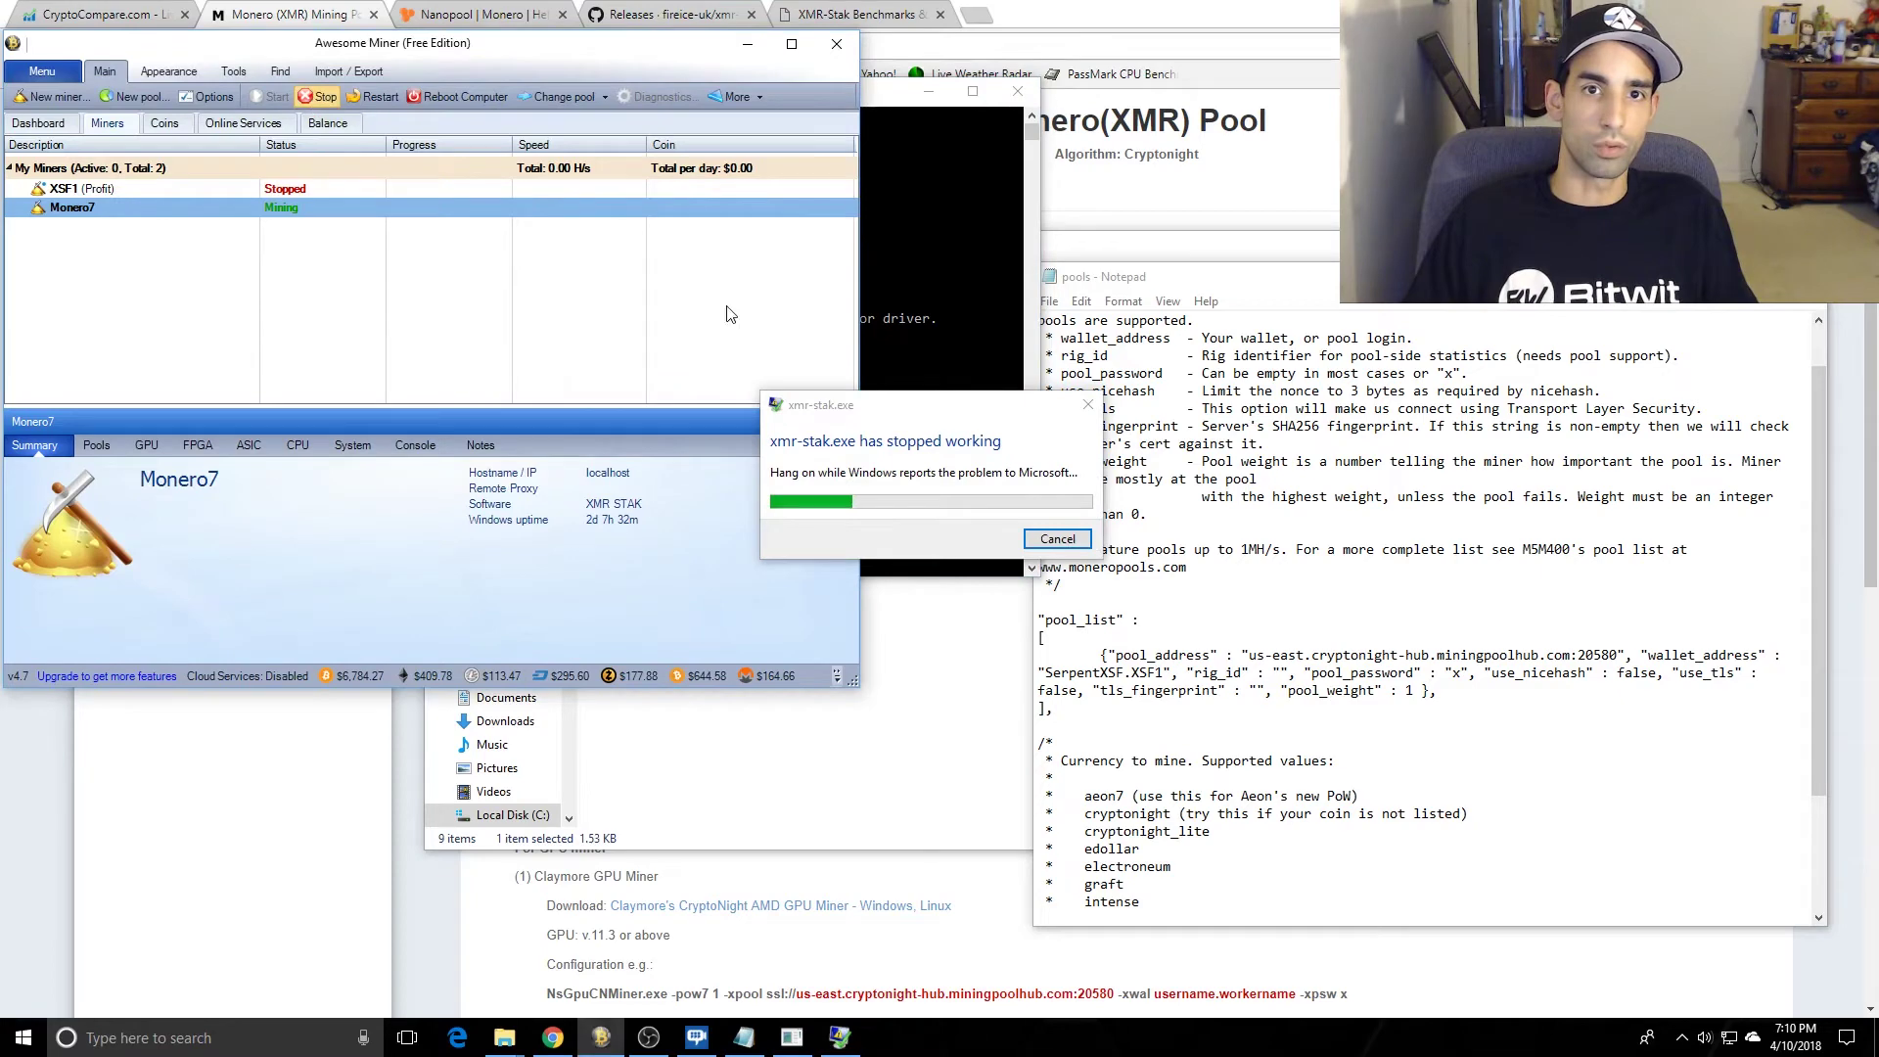
left_click(324, 96)
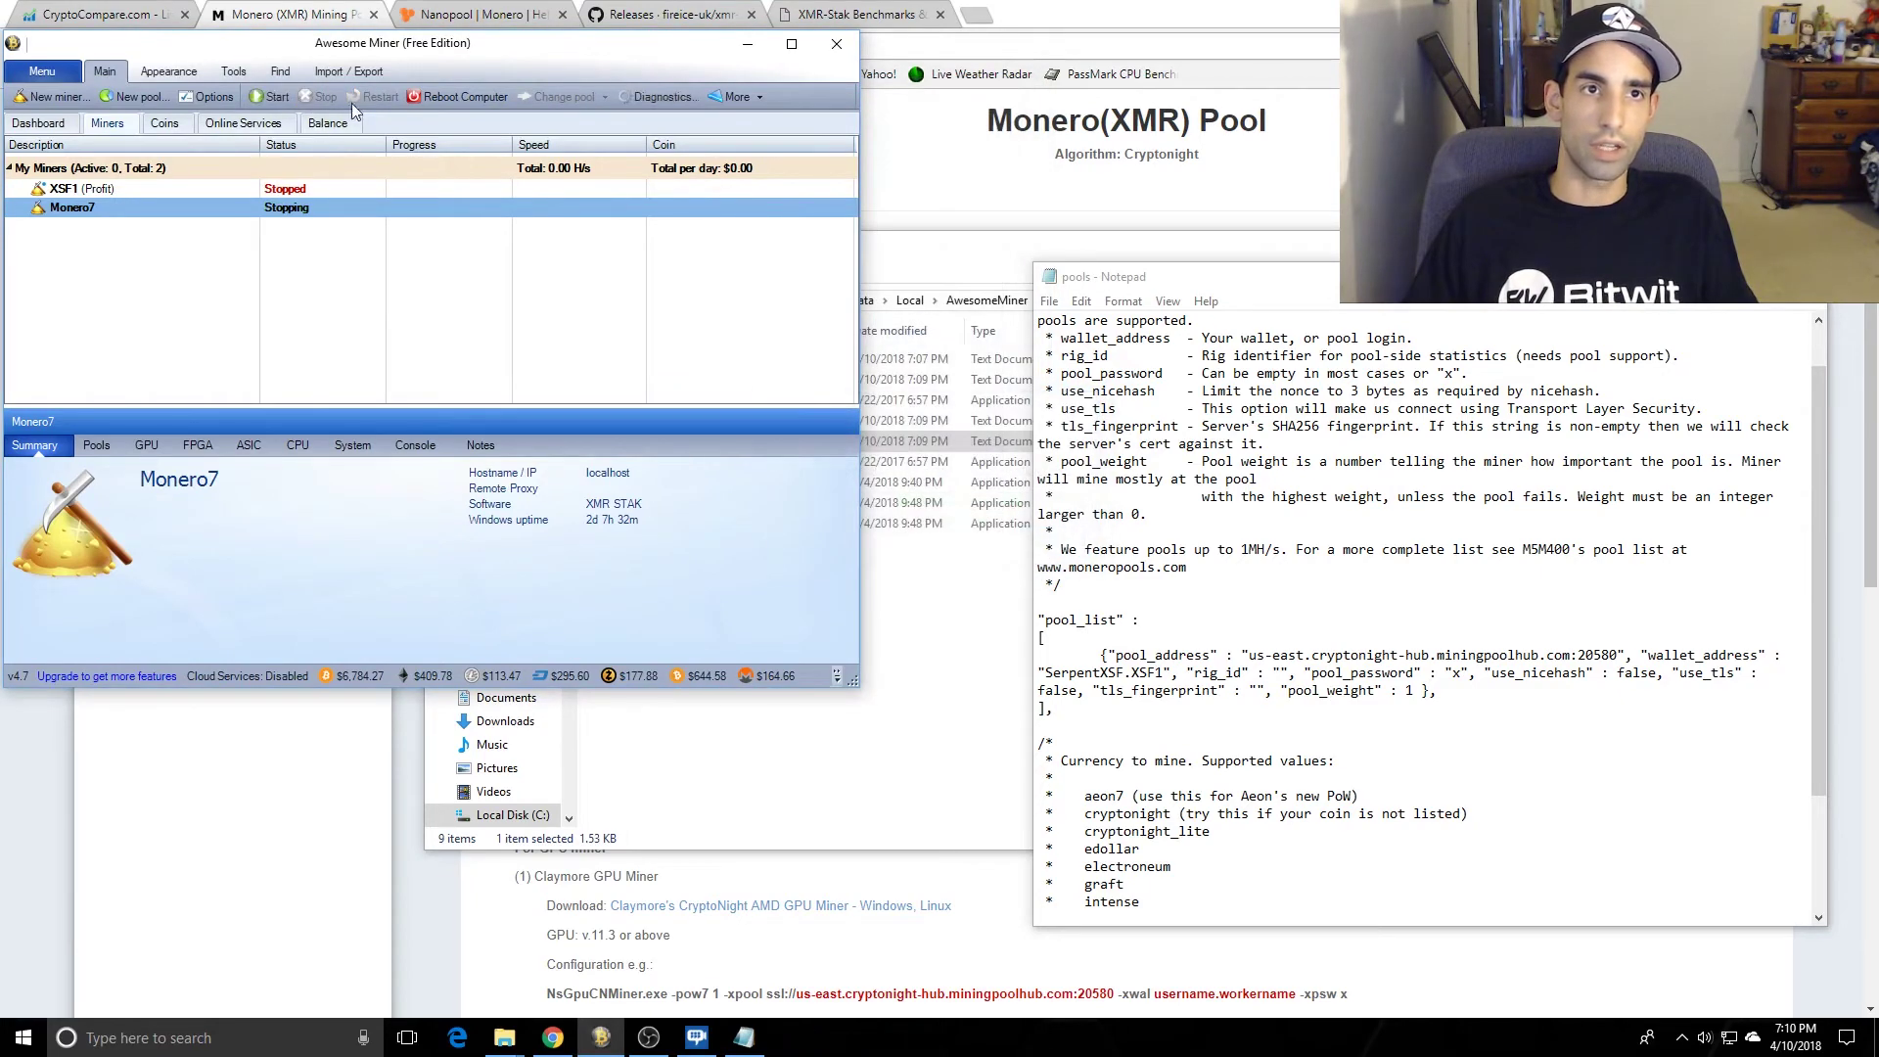
left_click(1179, 246)
Step: Return to the pools file, then bring the xmr-stak-win64 folder forward
left_click(1617, 768)
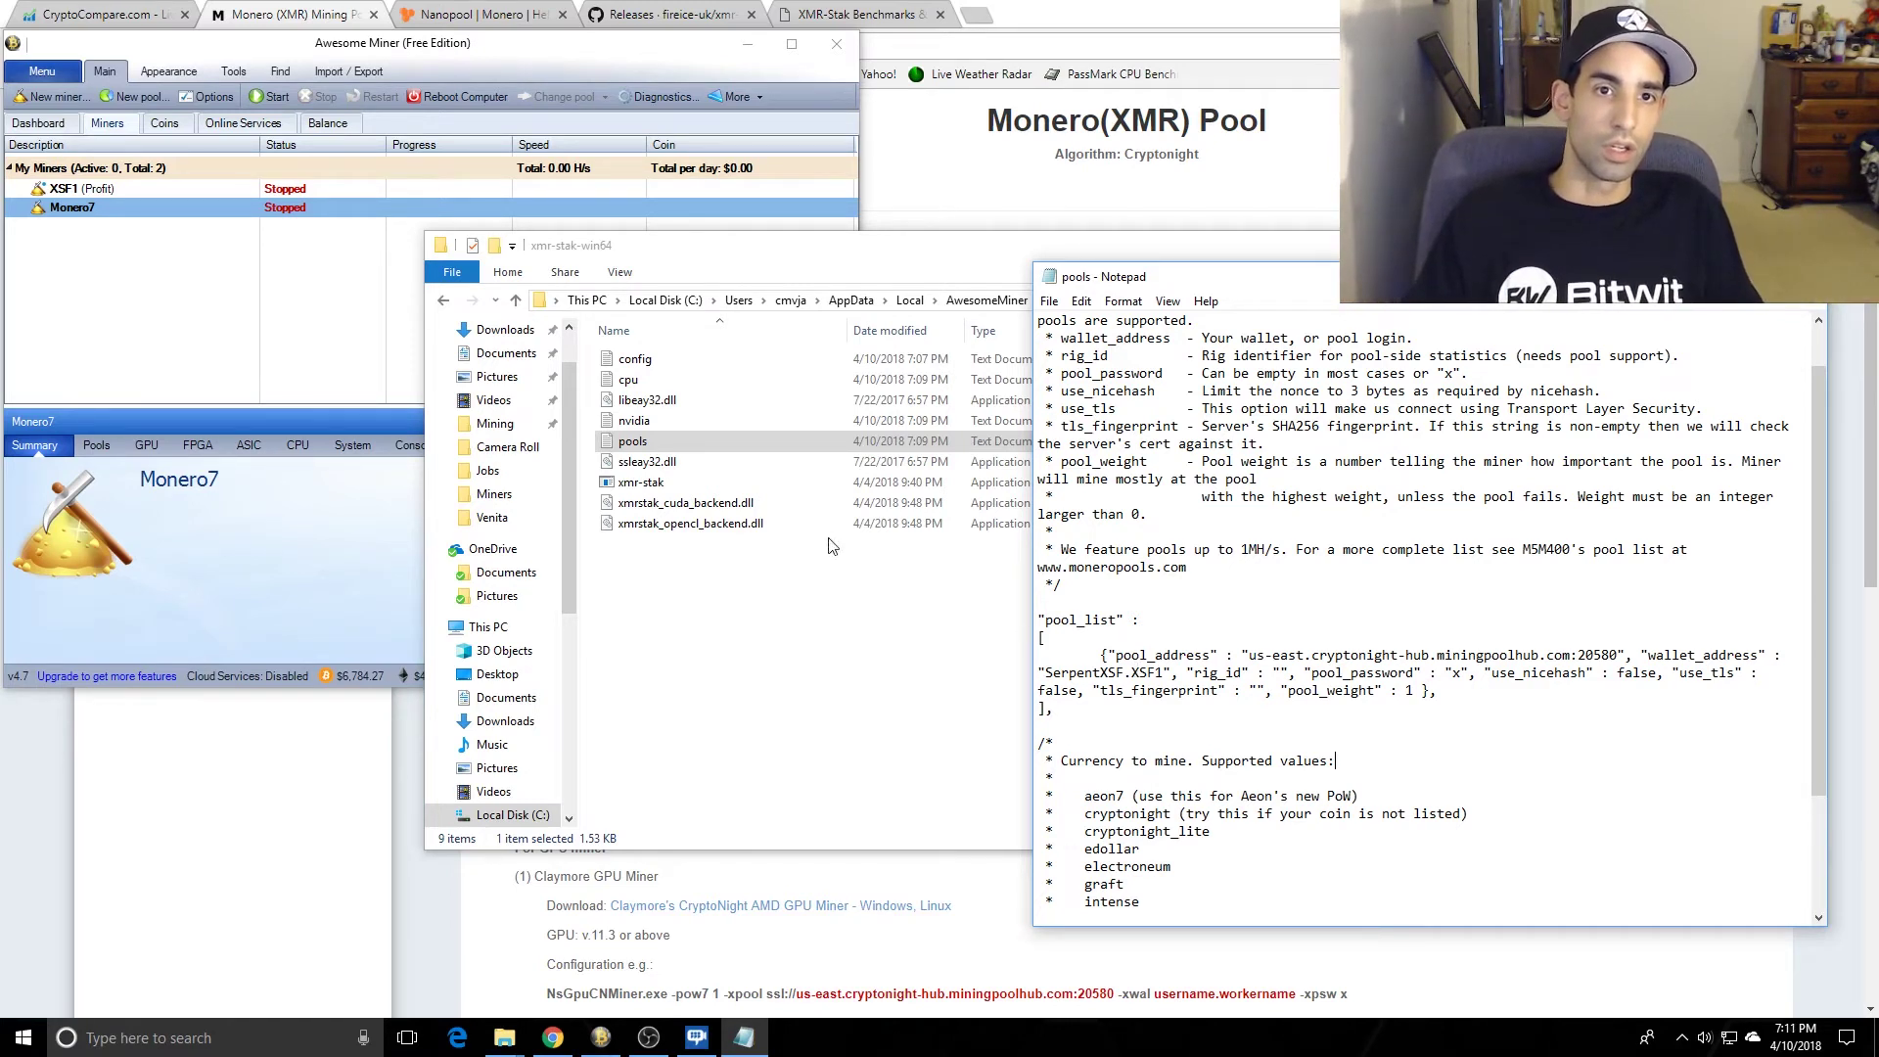
left_click(730, 612)
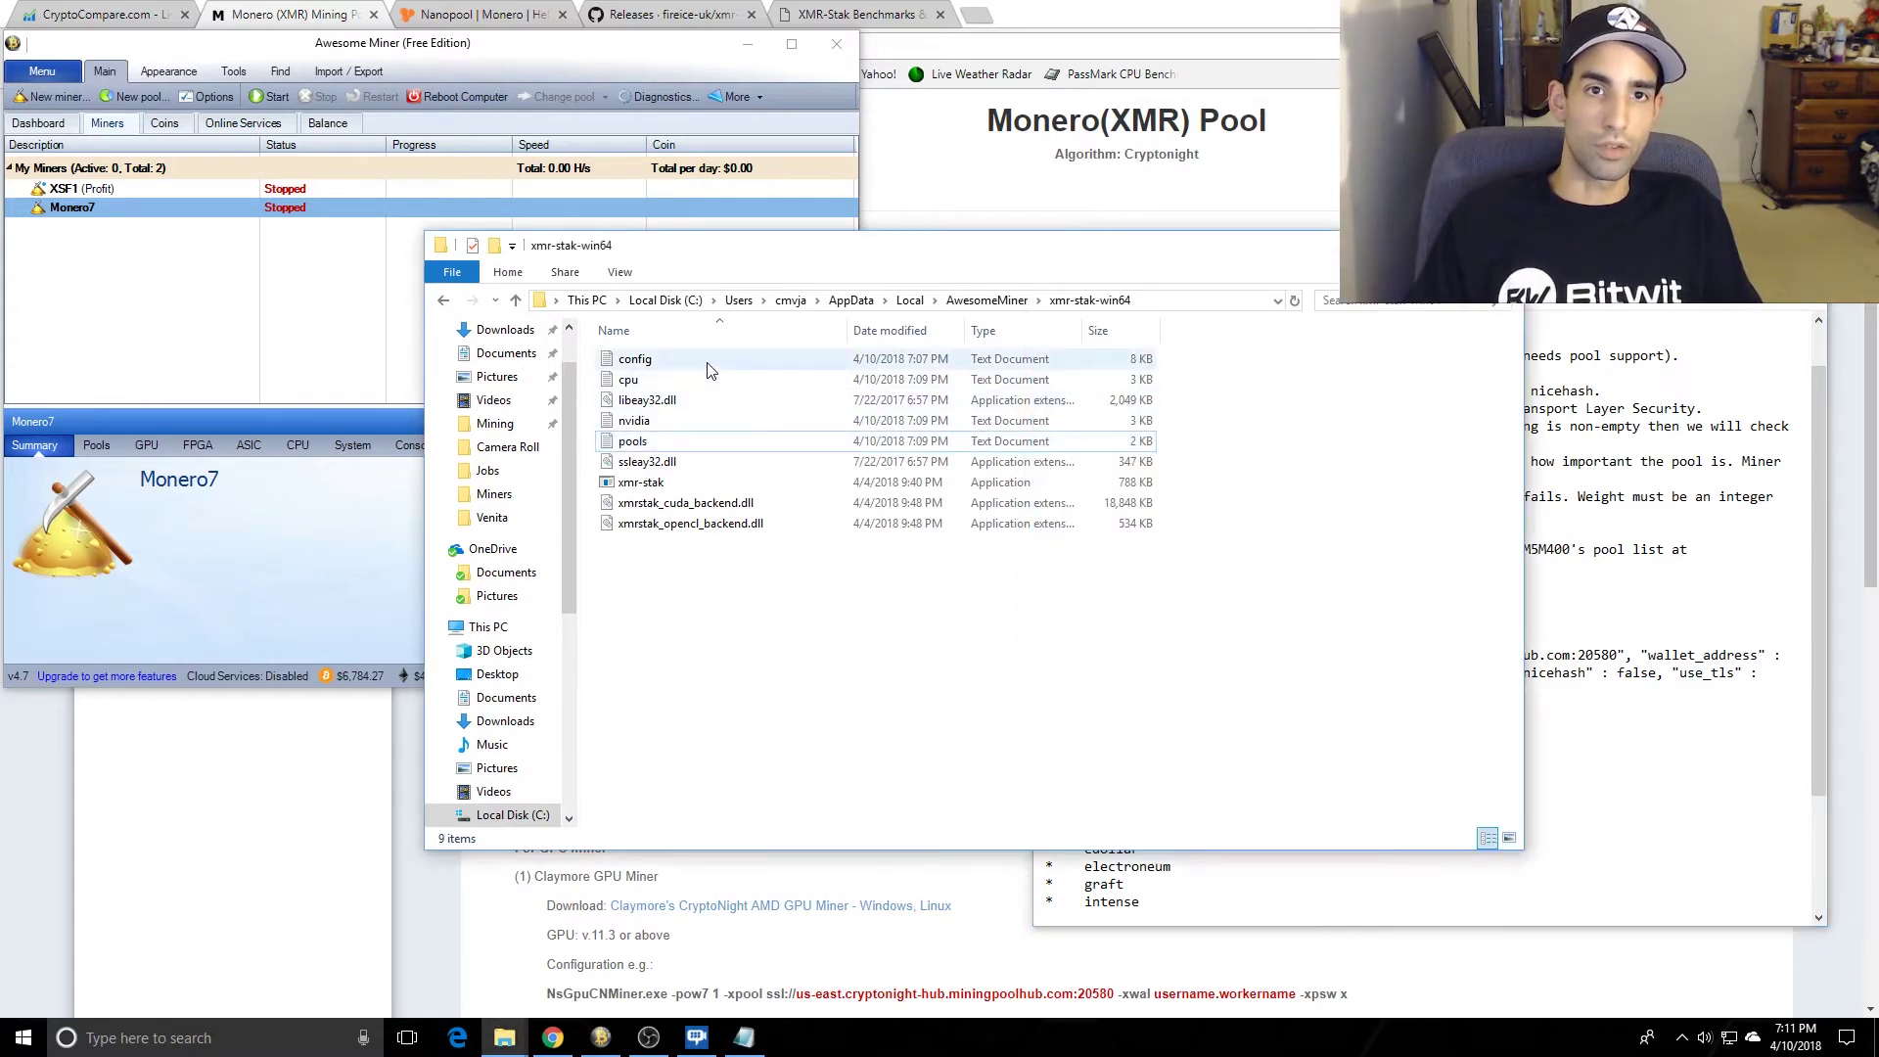
Step: Open xmr-stak's config file in Notepad and scroll through its settings
key("alt+Tab")
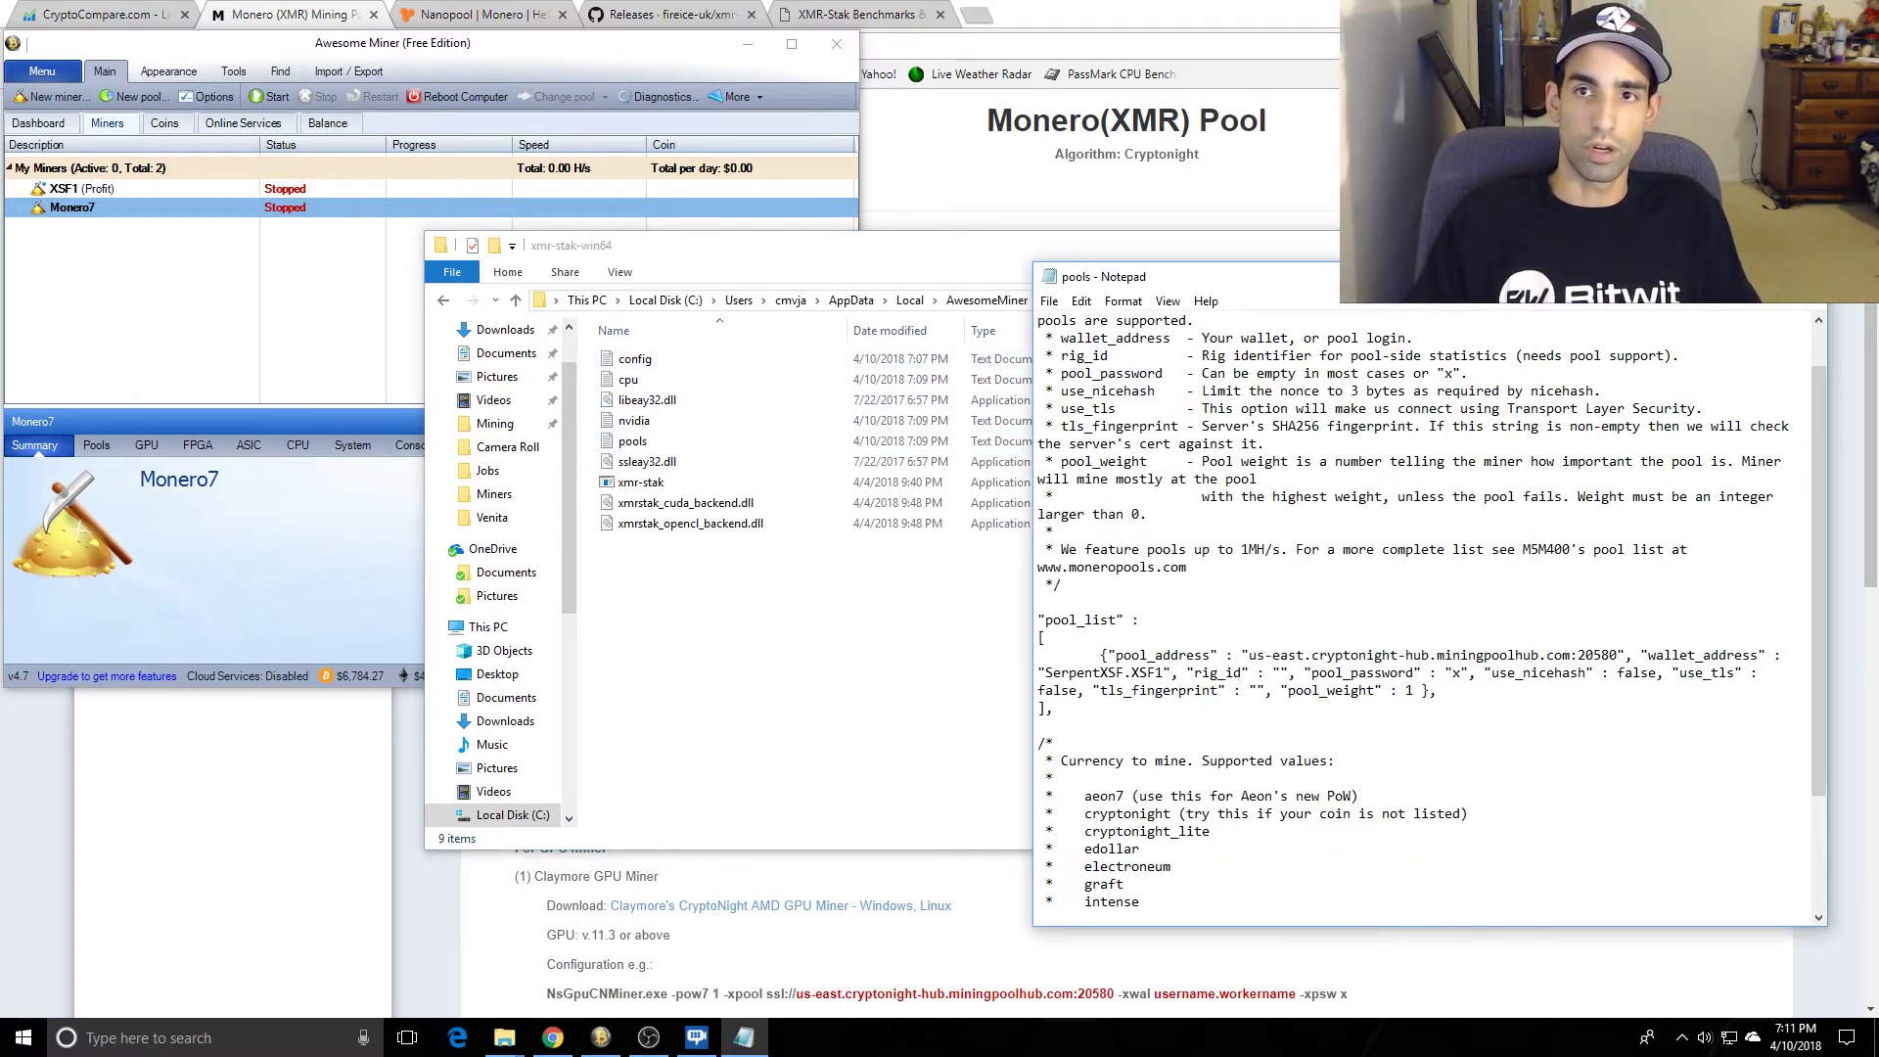
key("alt+Tab")
right_click(741, 360)
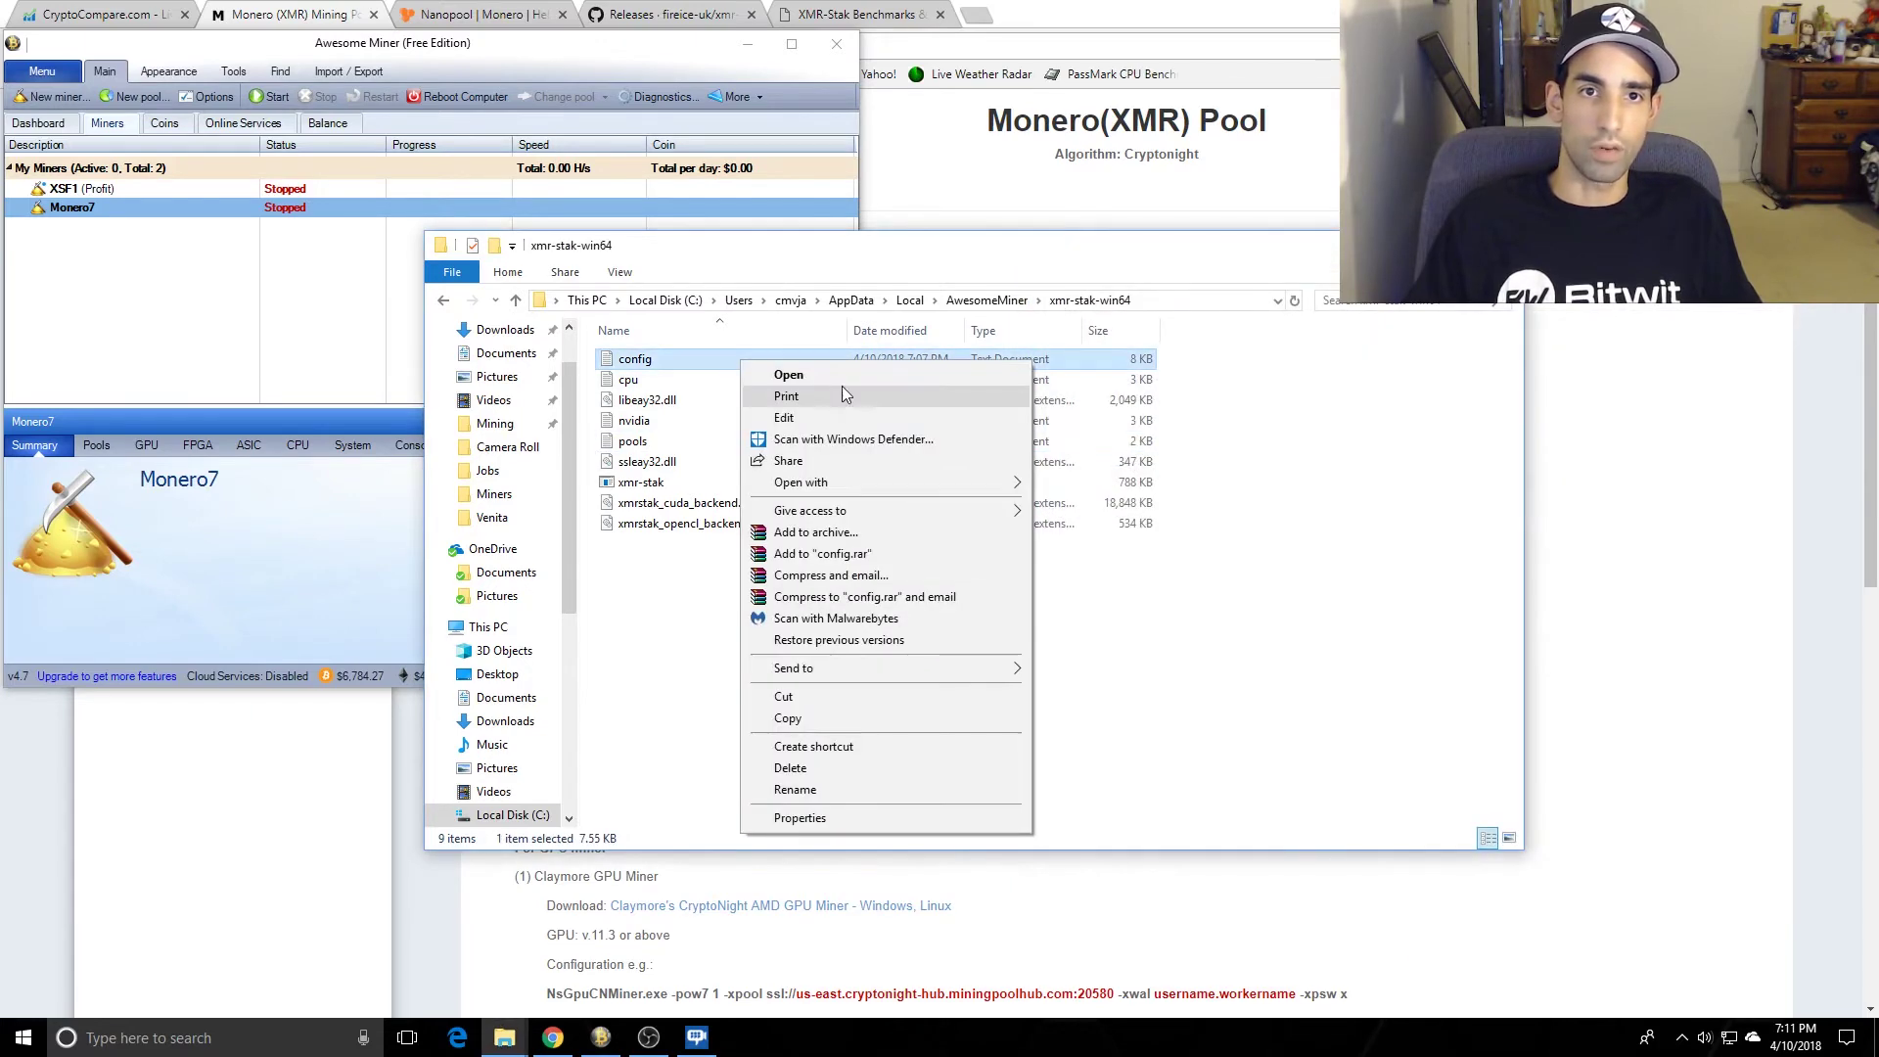
left_click(853, 415)
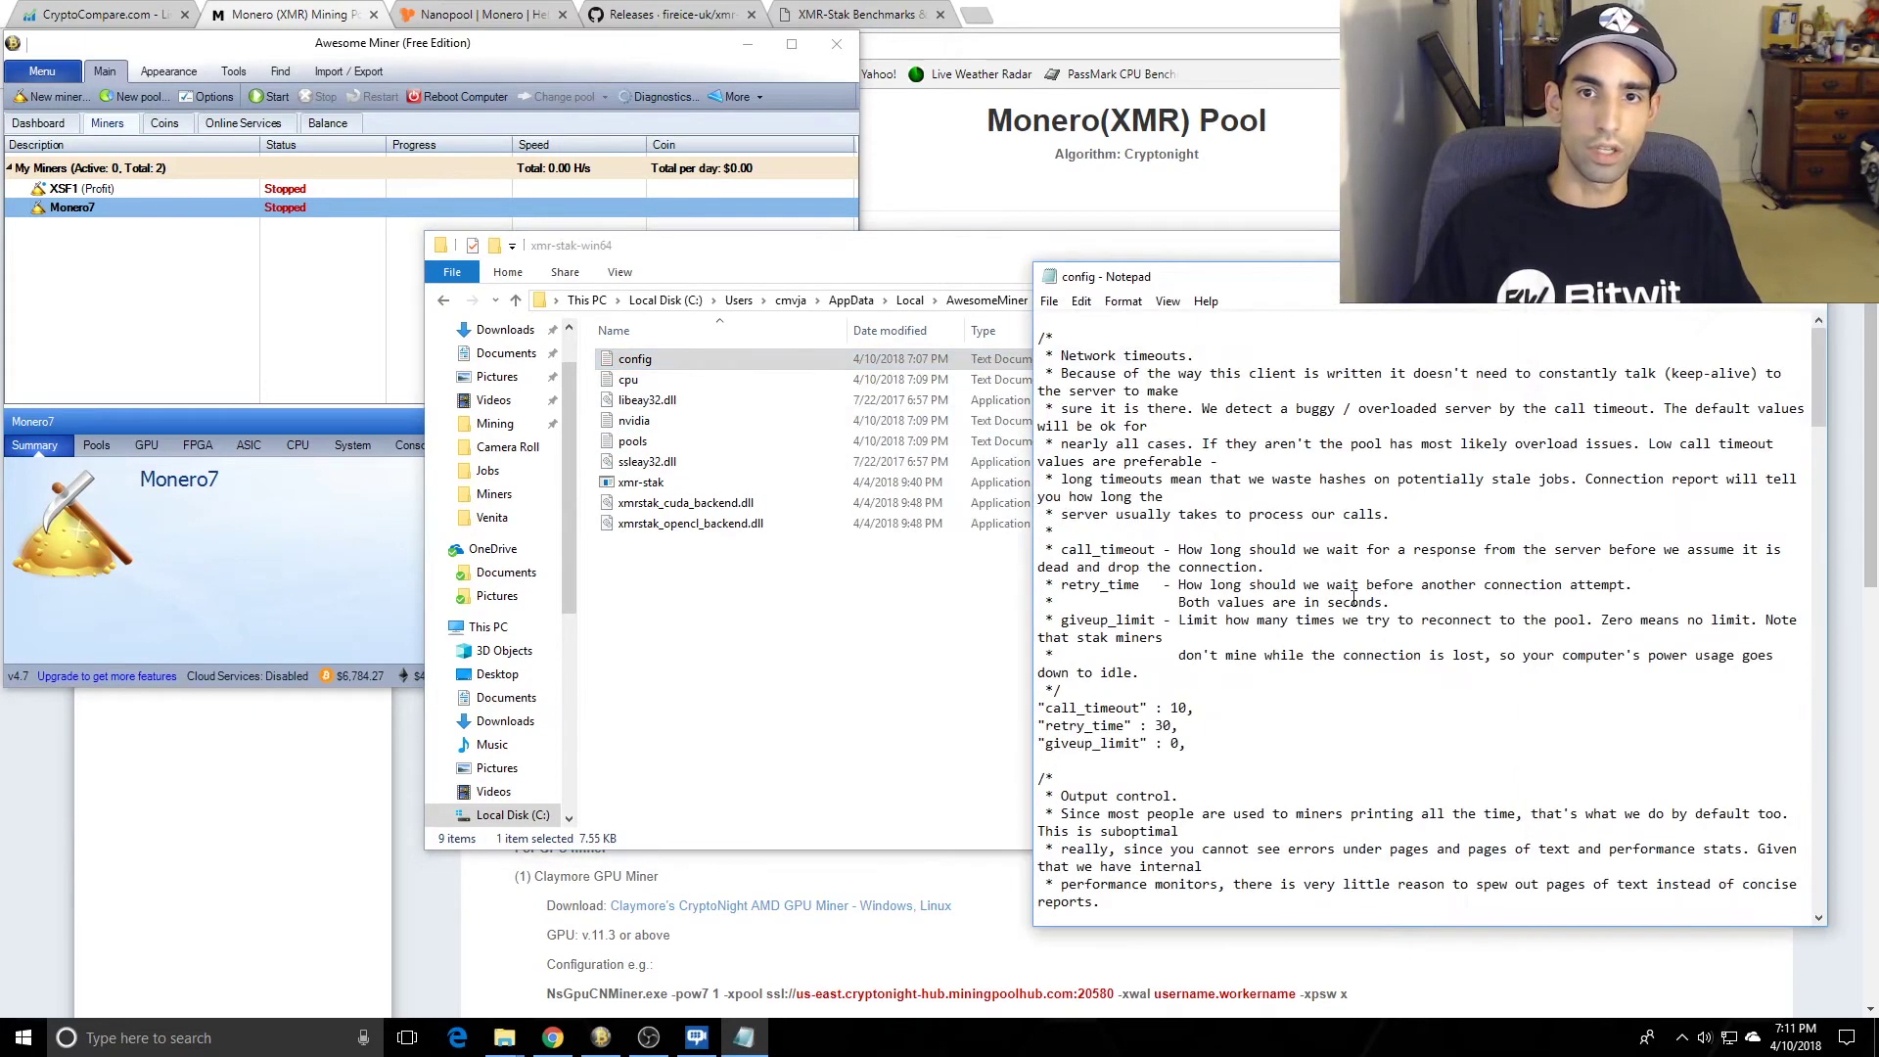
scroll(1356, 599, "down", 7)
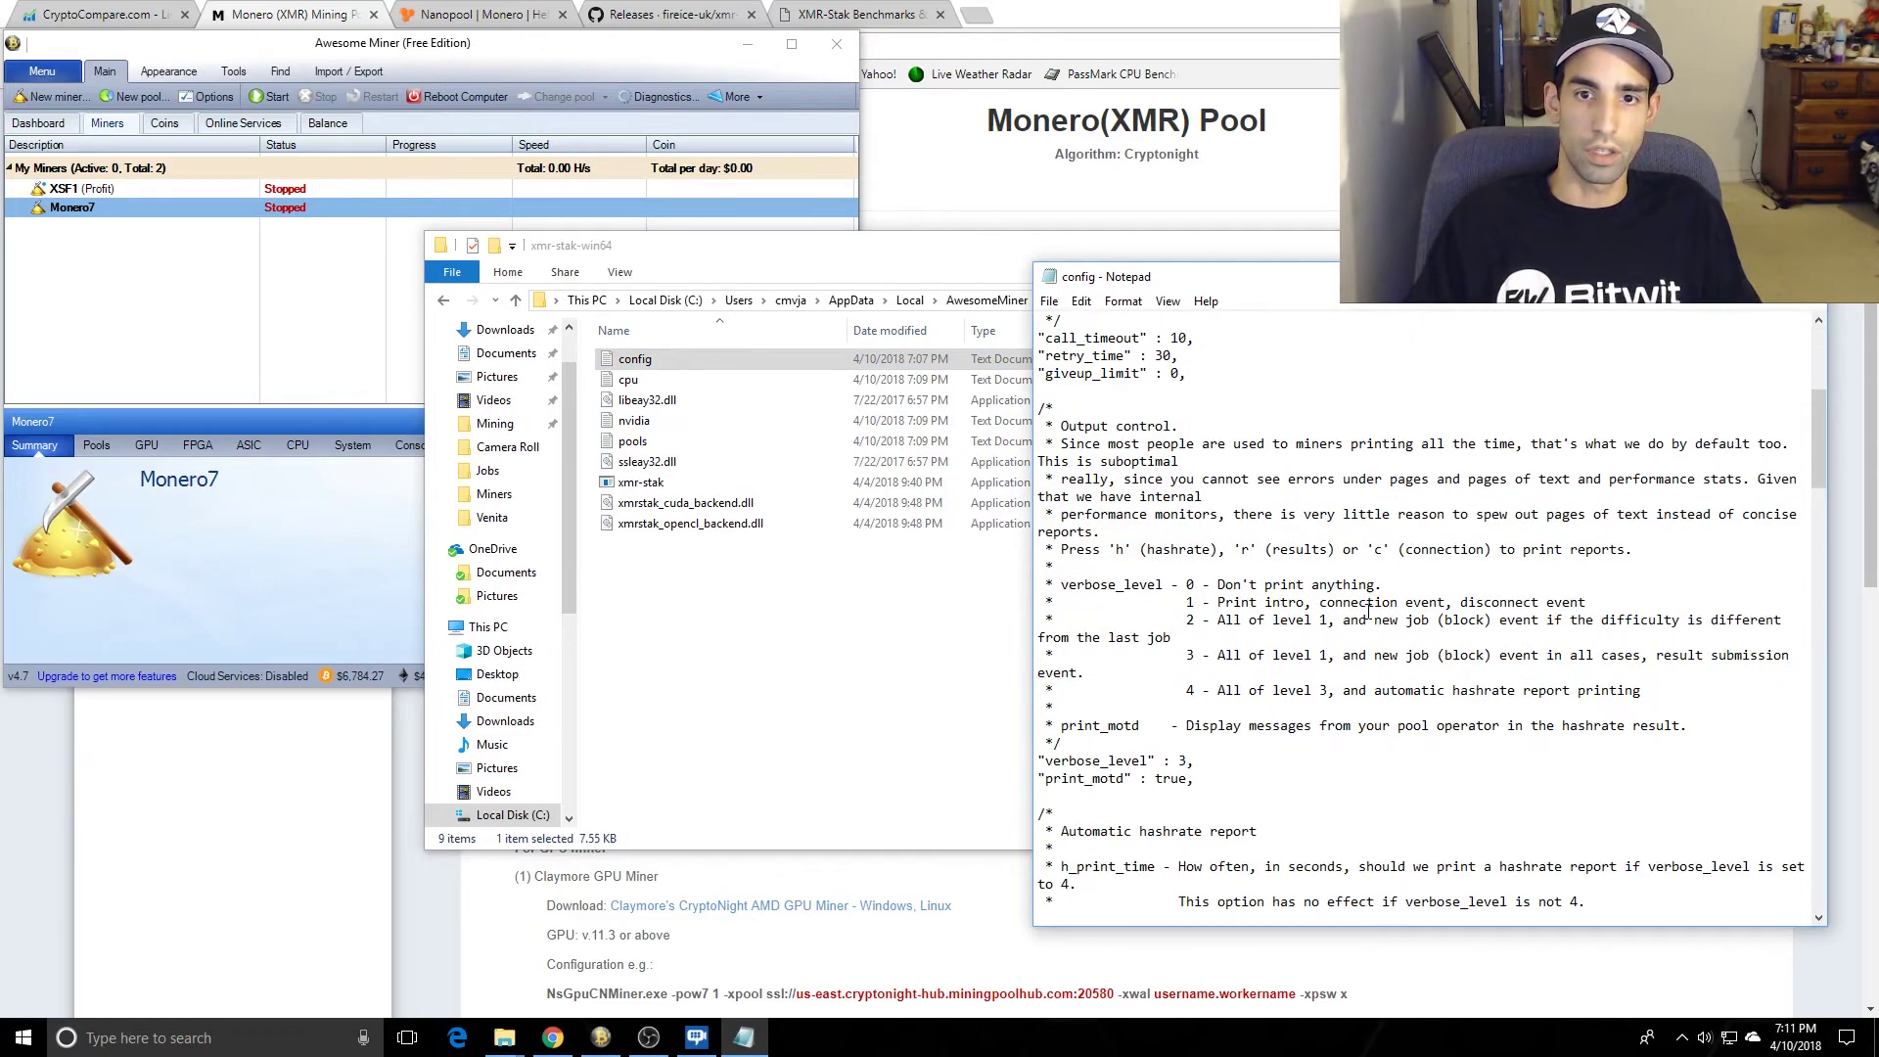
scroll(1368, 610, "down", 18)
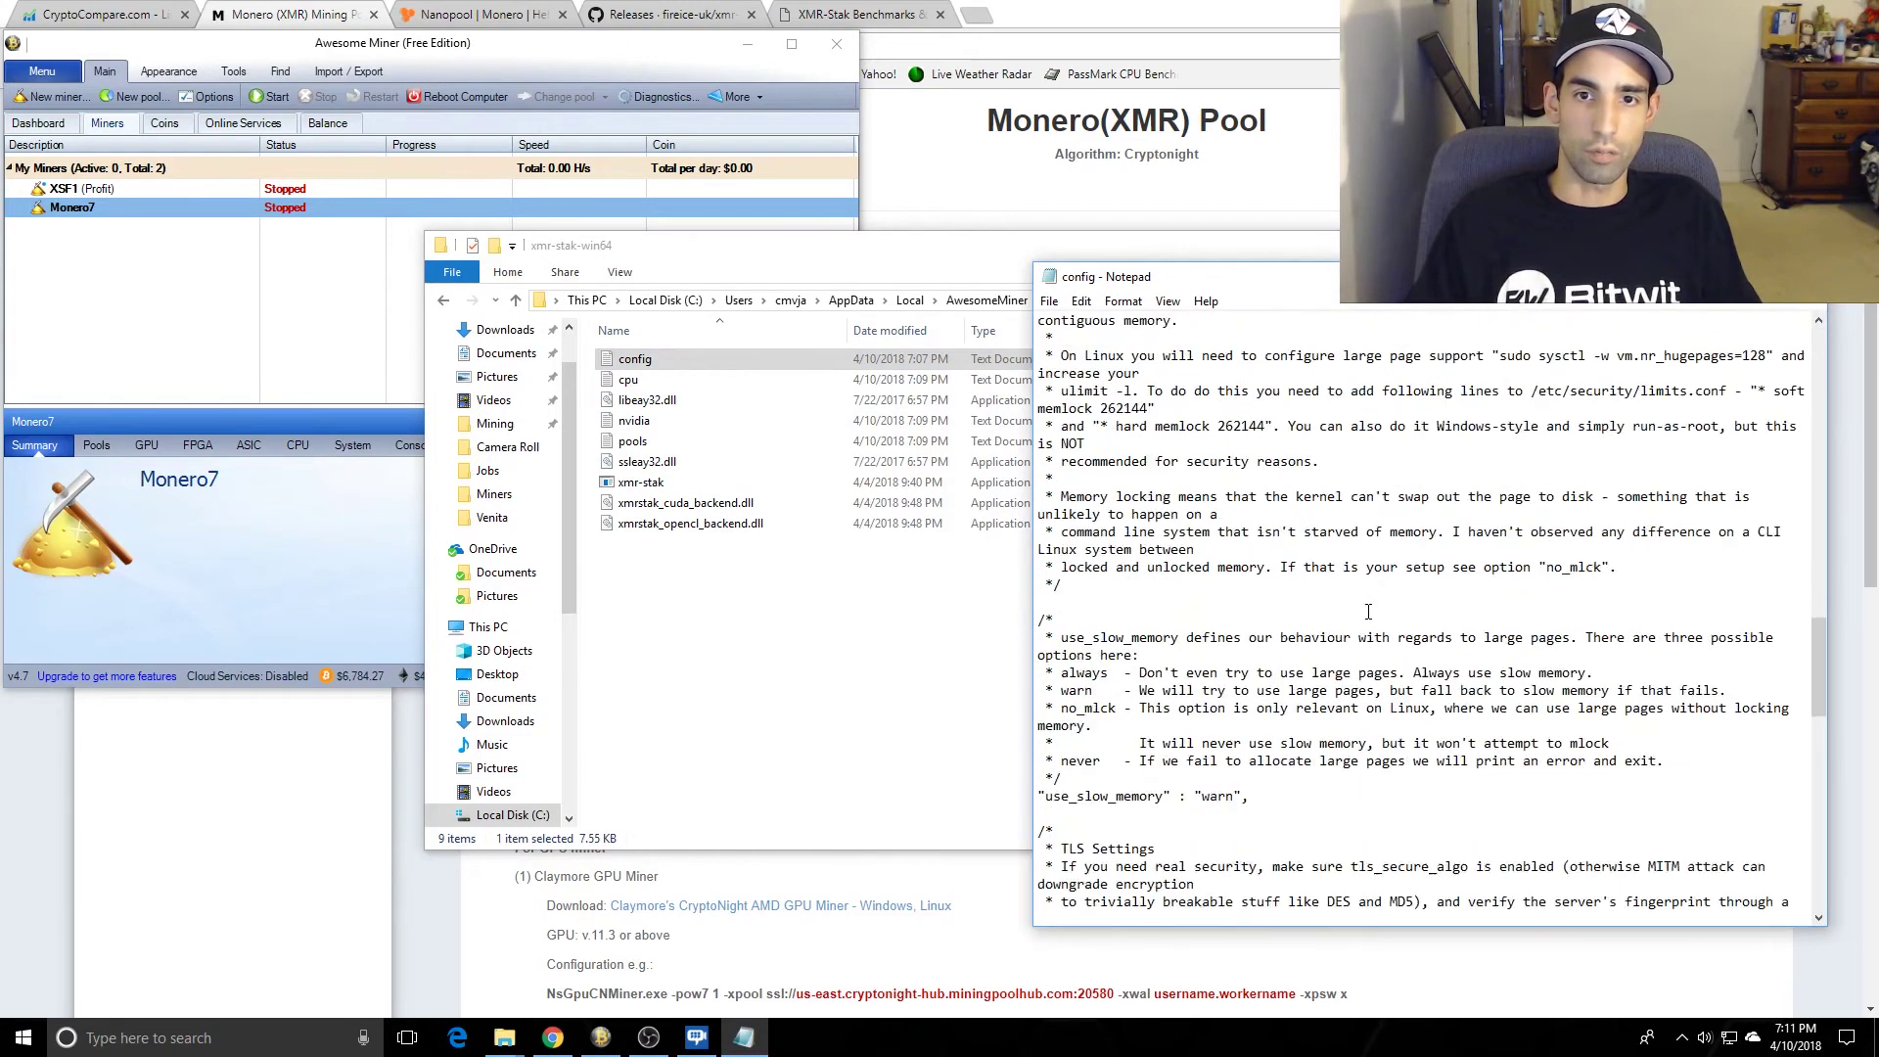
scroll(1368, 611, "down", 11)
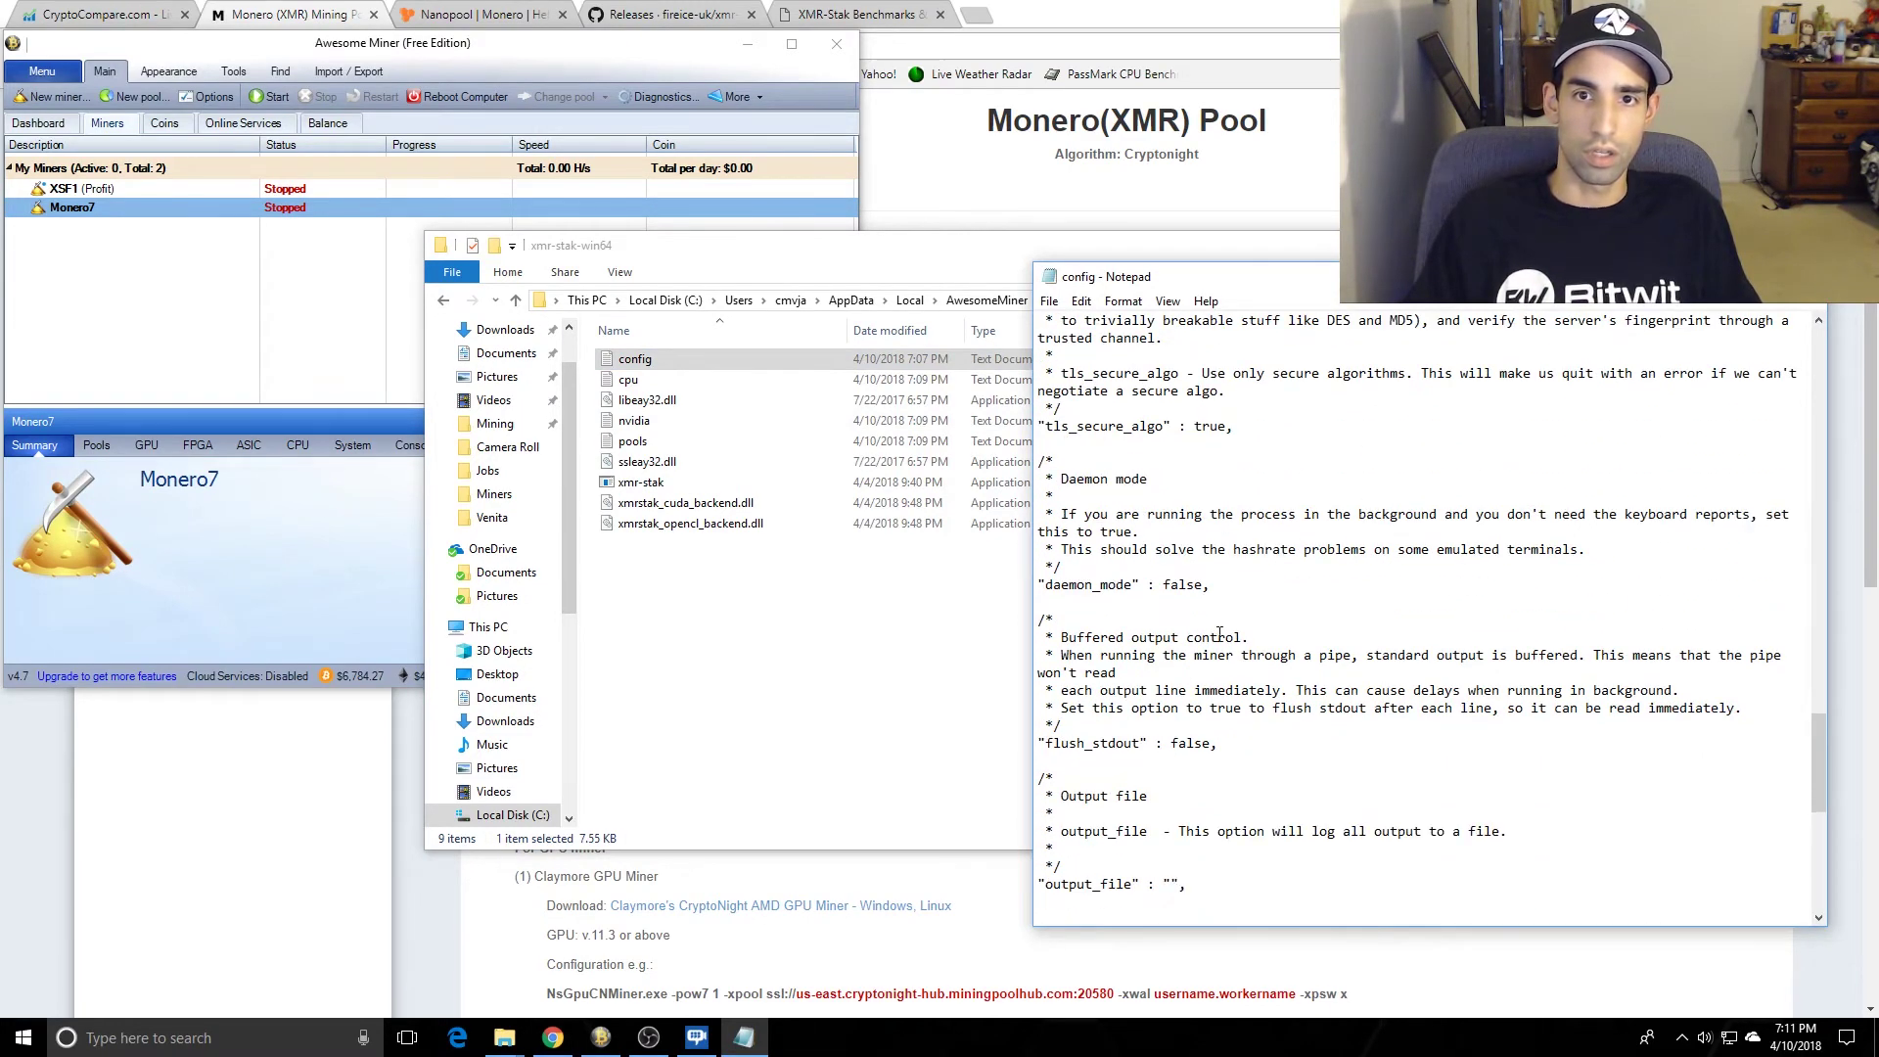
scroll(1219, 634, "down", 3)
scroll(1212, 602, "down", 4)
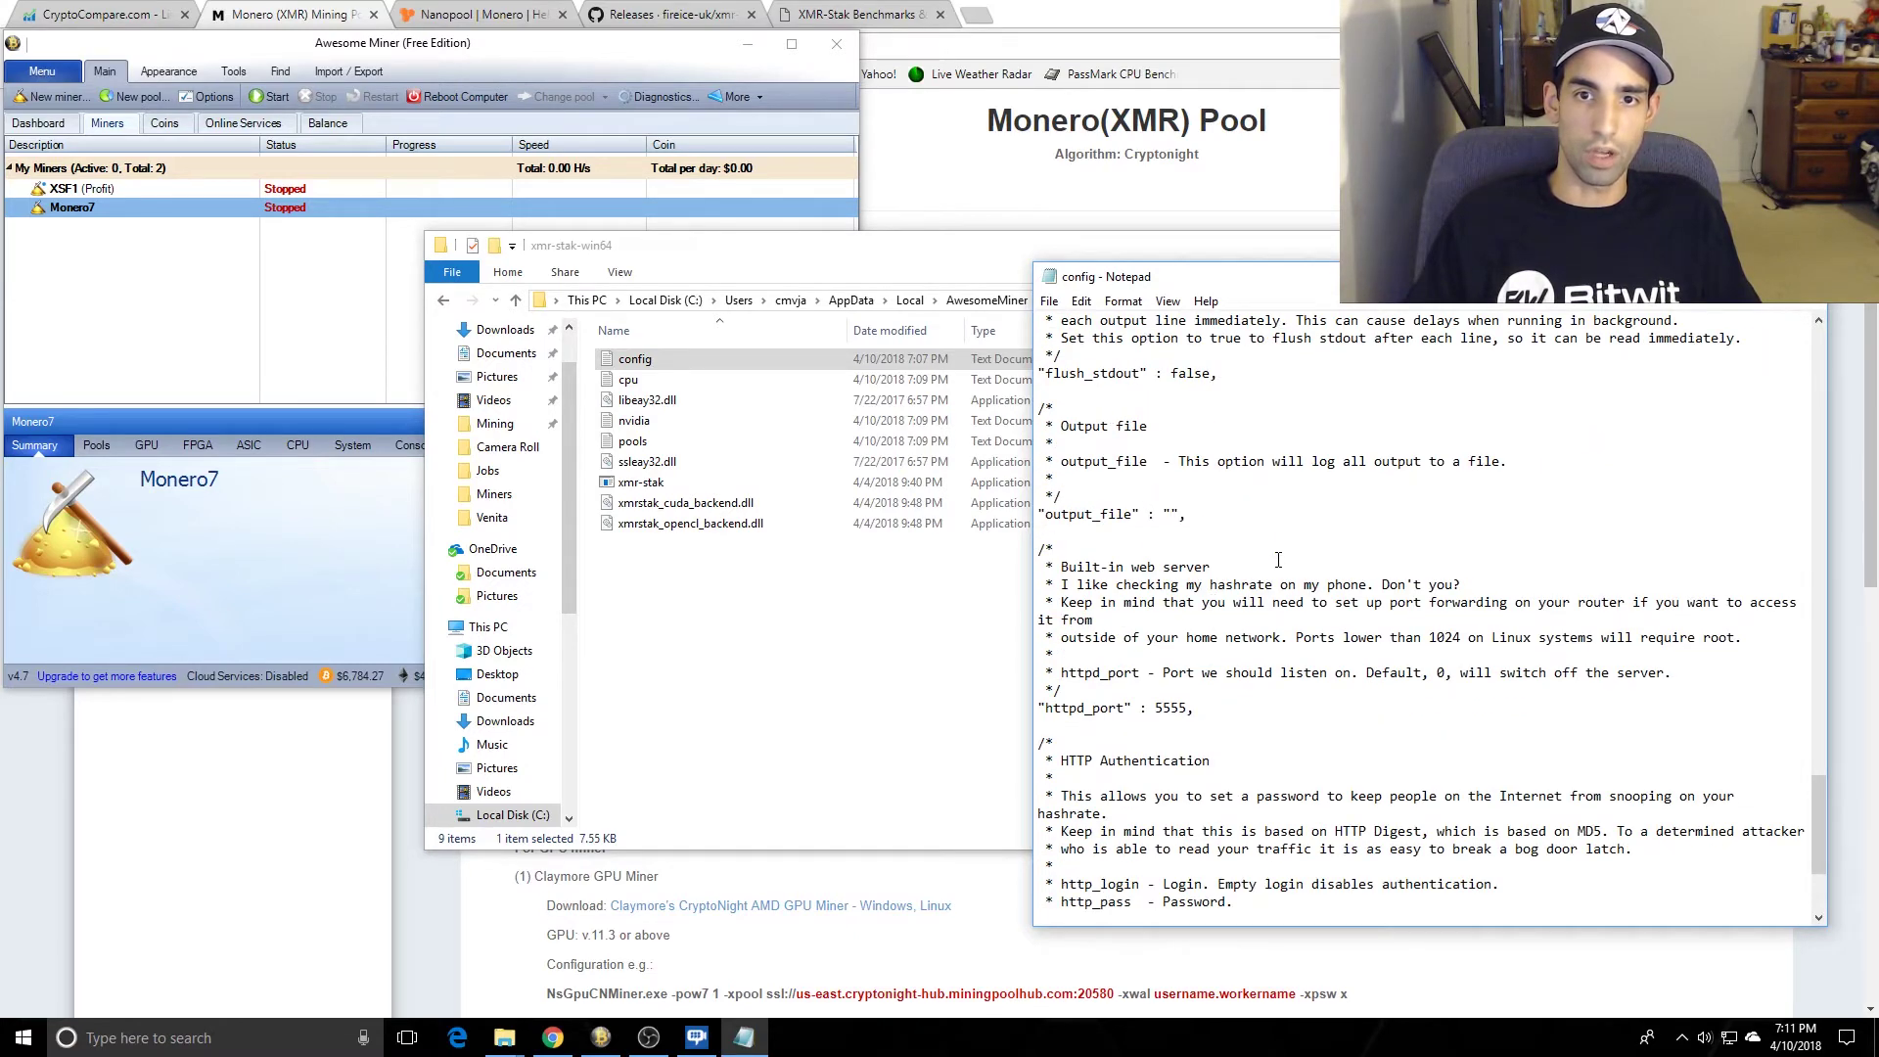
scroll(1263, 577, "down", 2)
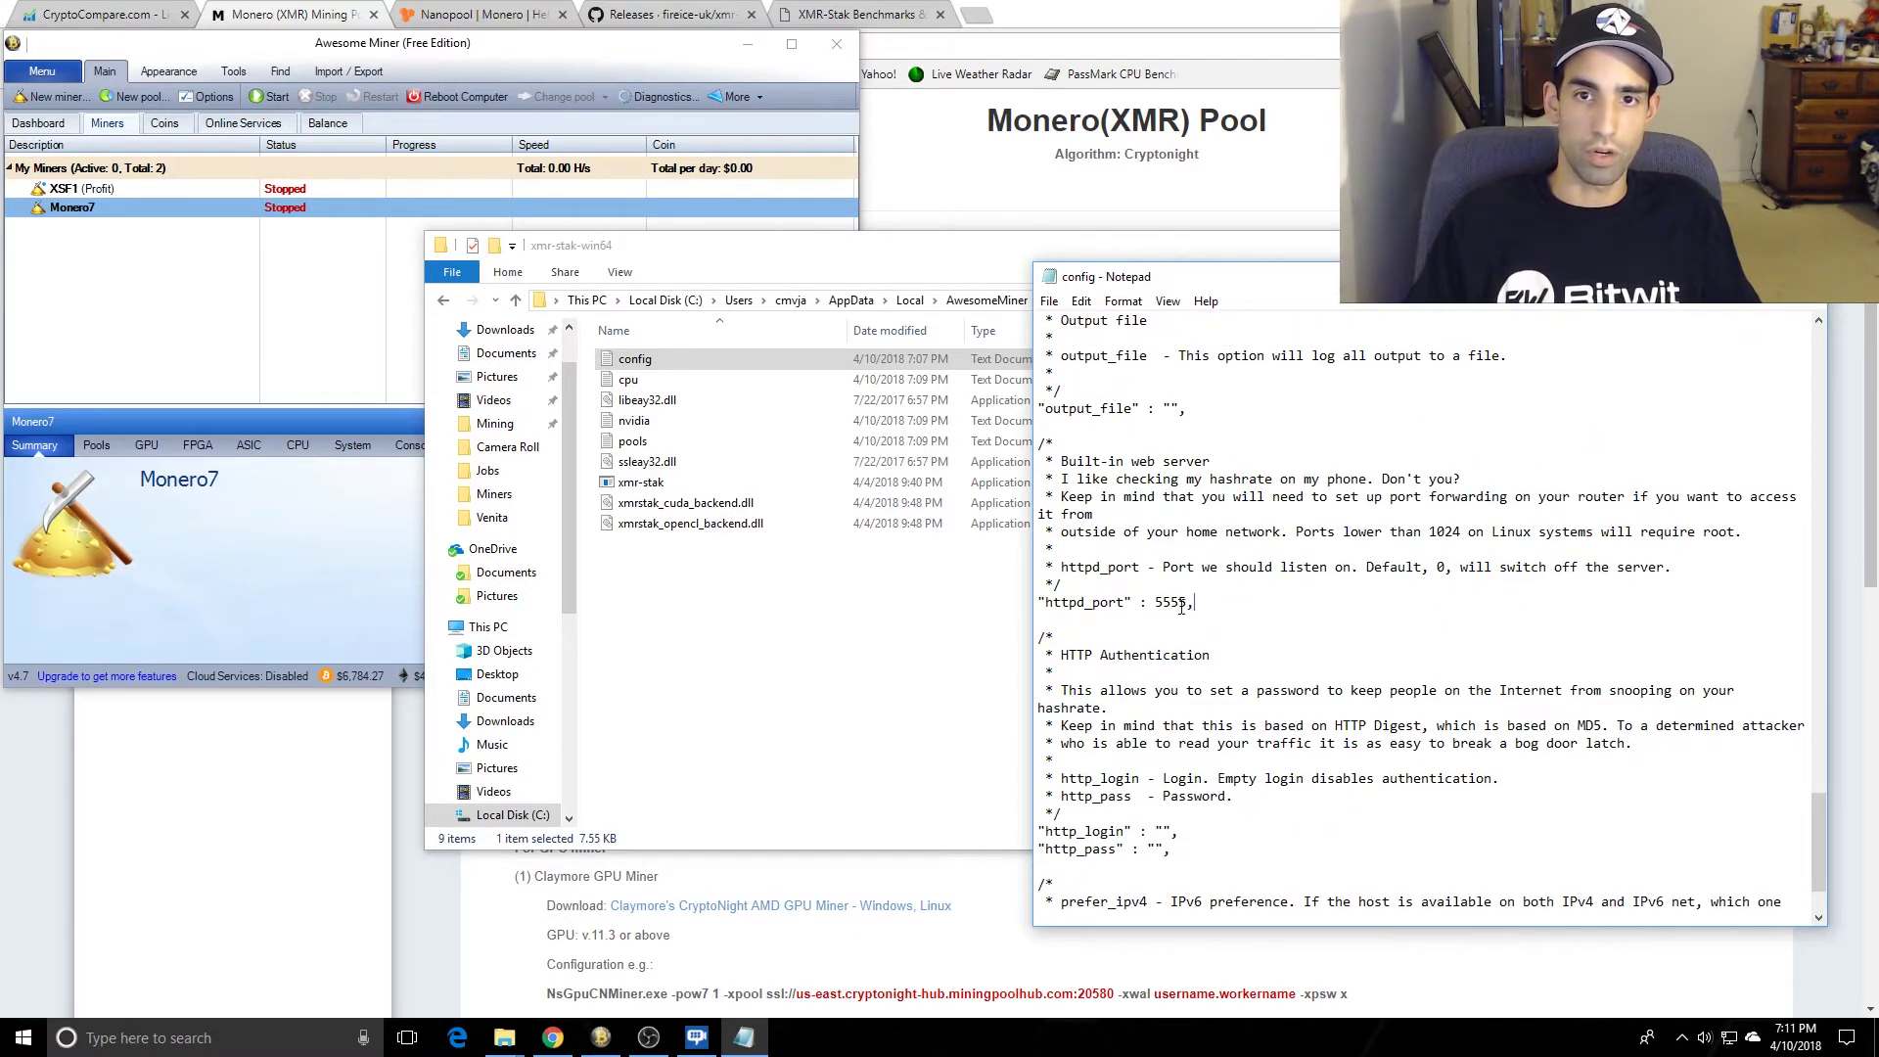
Step: Review the httpd_port 5555 line and the http_login and http_pass fields in config
key("shift+Home")
left_click(1244, 608)
scroll(1374, 678, "down", 2)
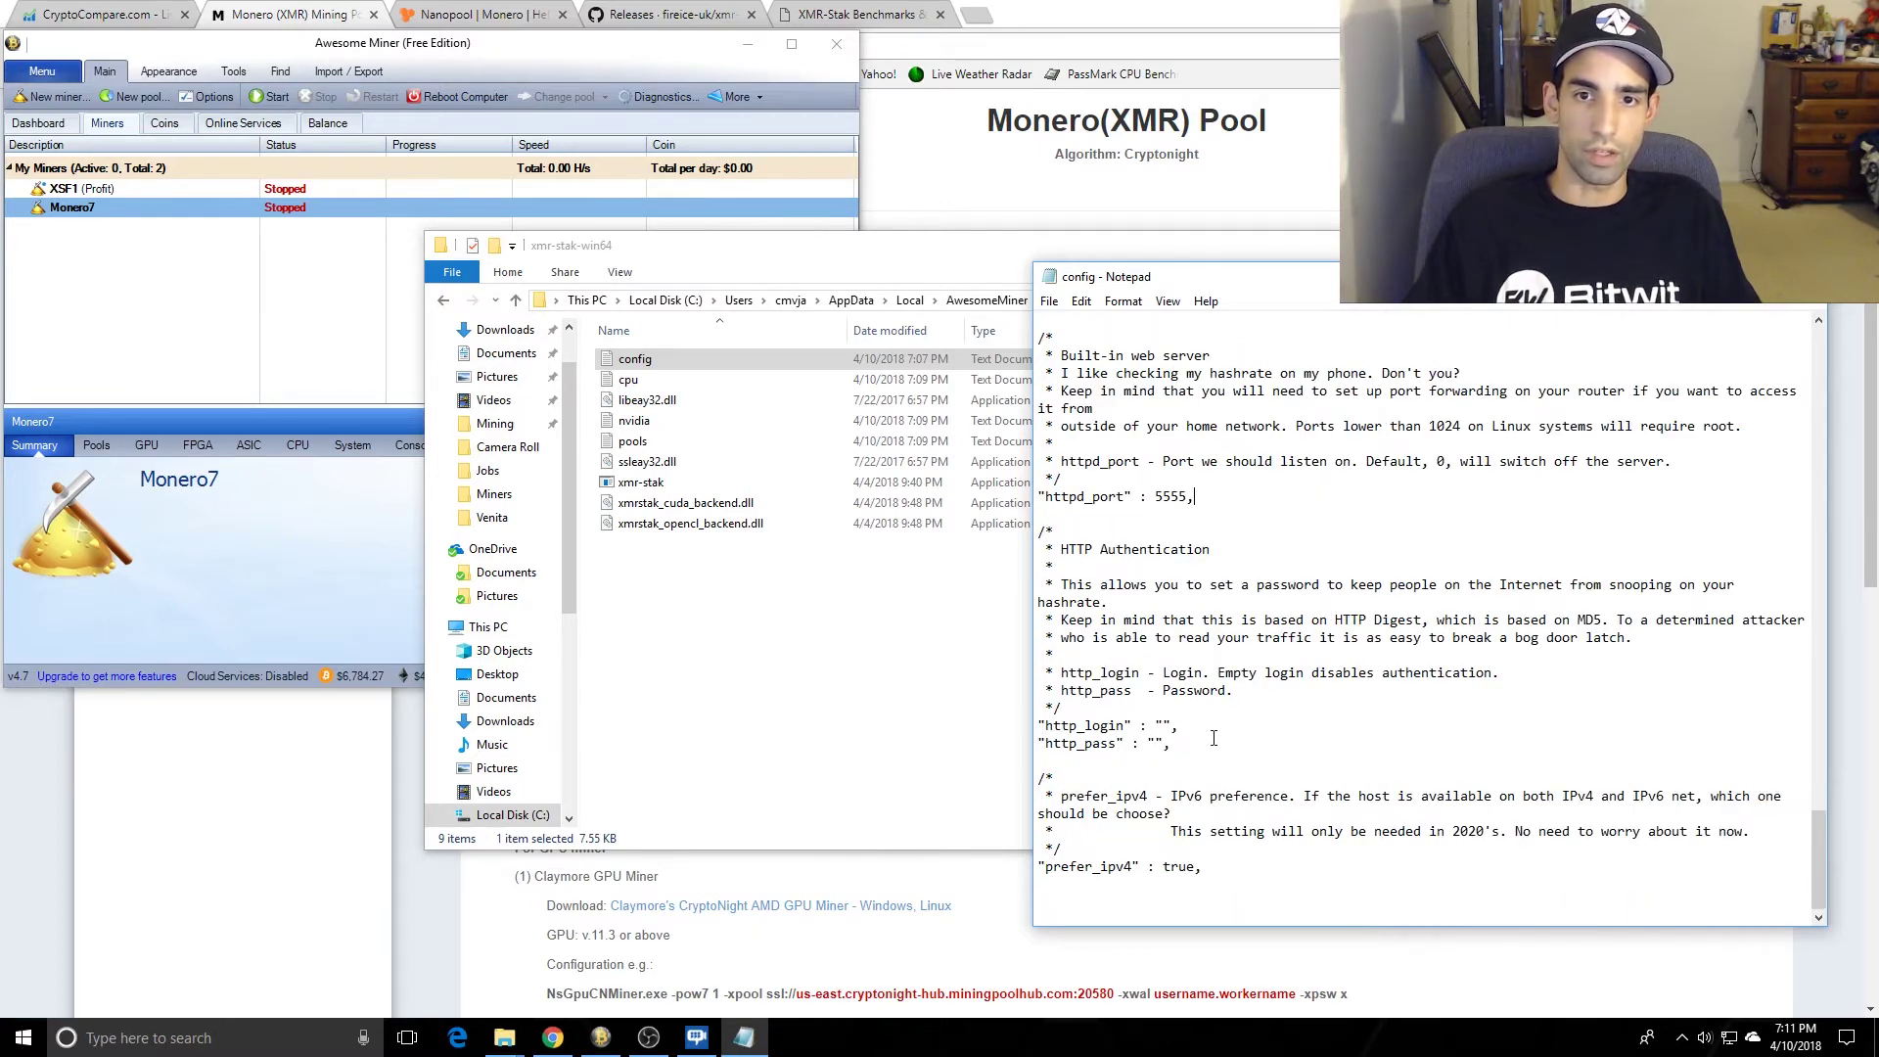
left_click_drag(1214, 738, 1039, 722)
left_click(1251, 726)
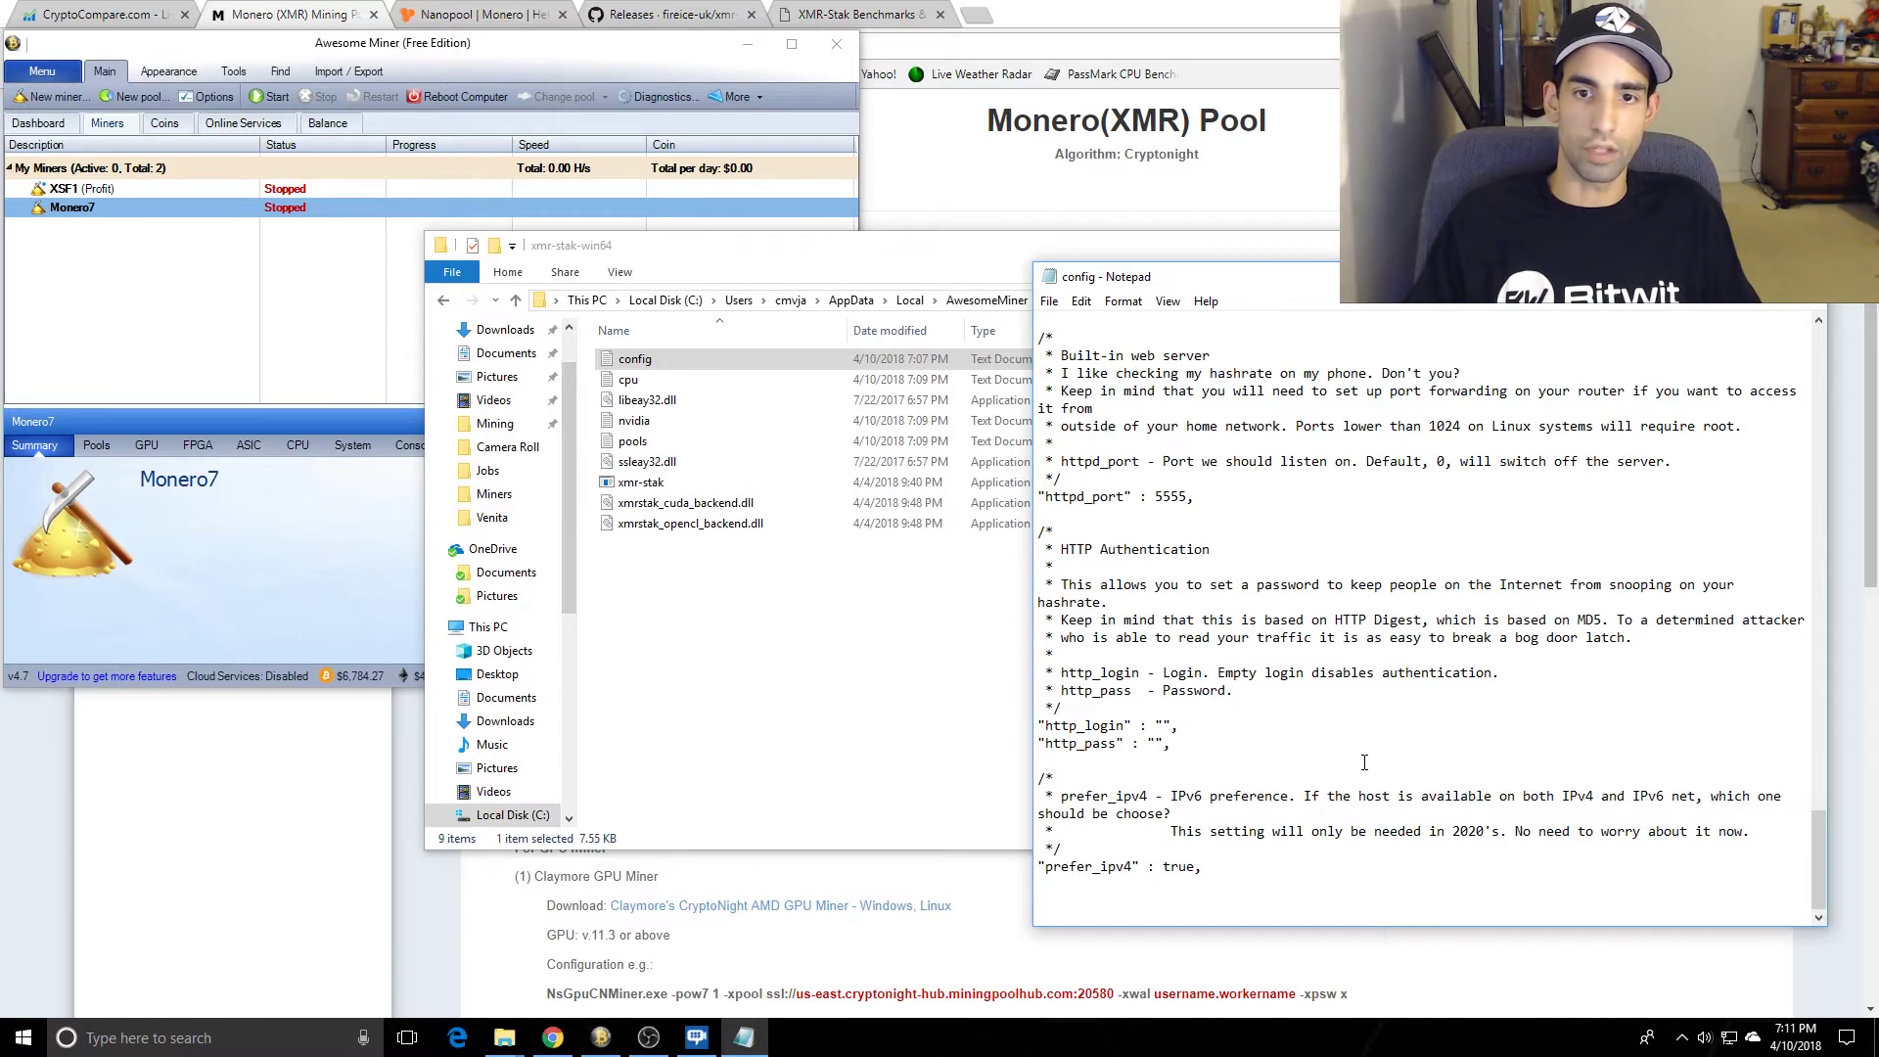
scroll(1364, 763, "up", 20)
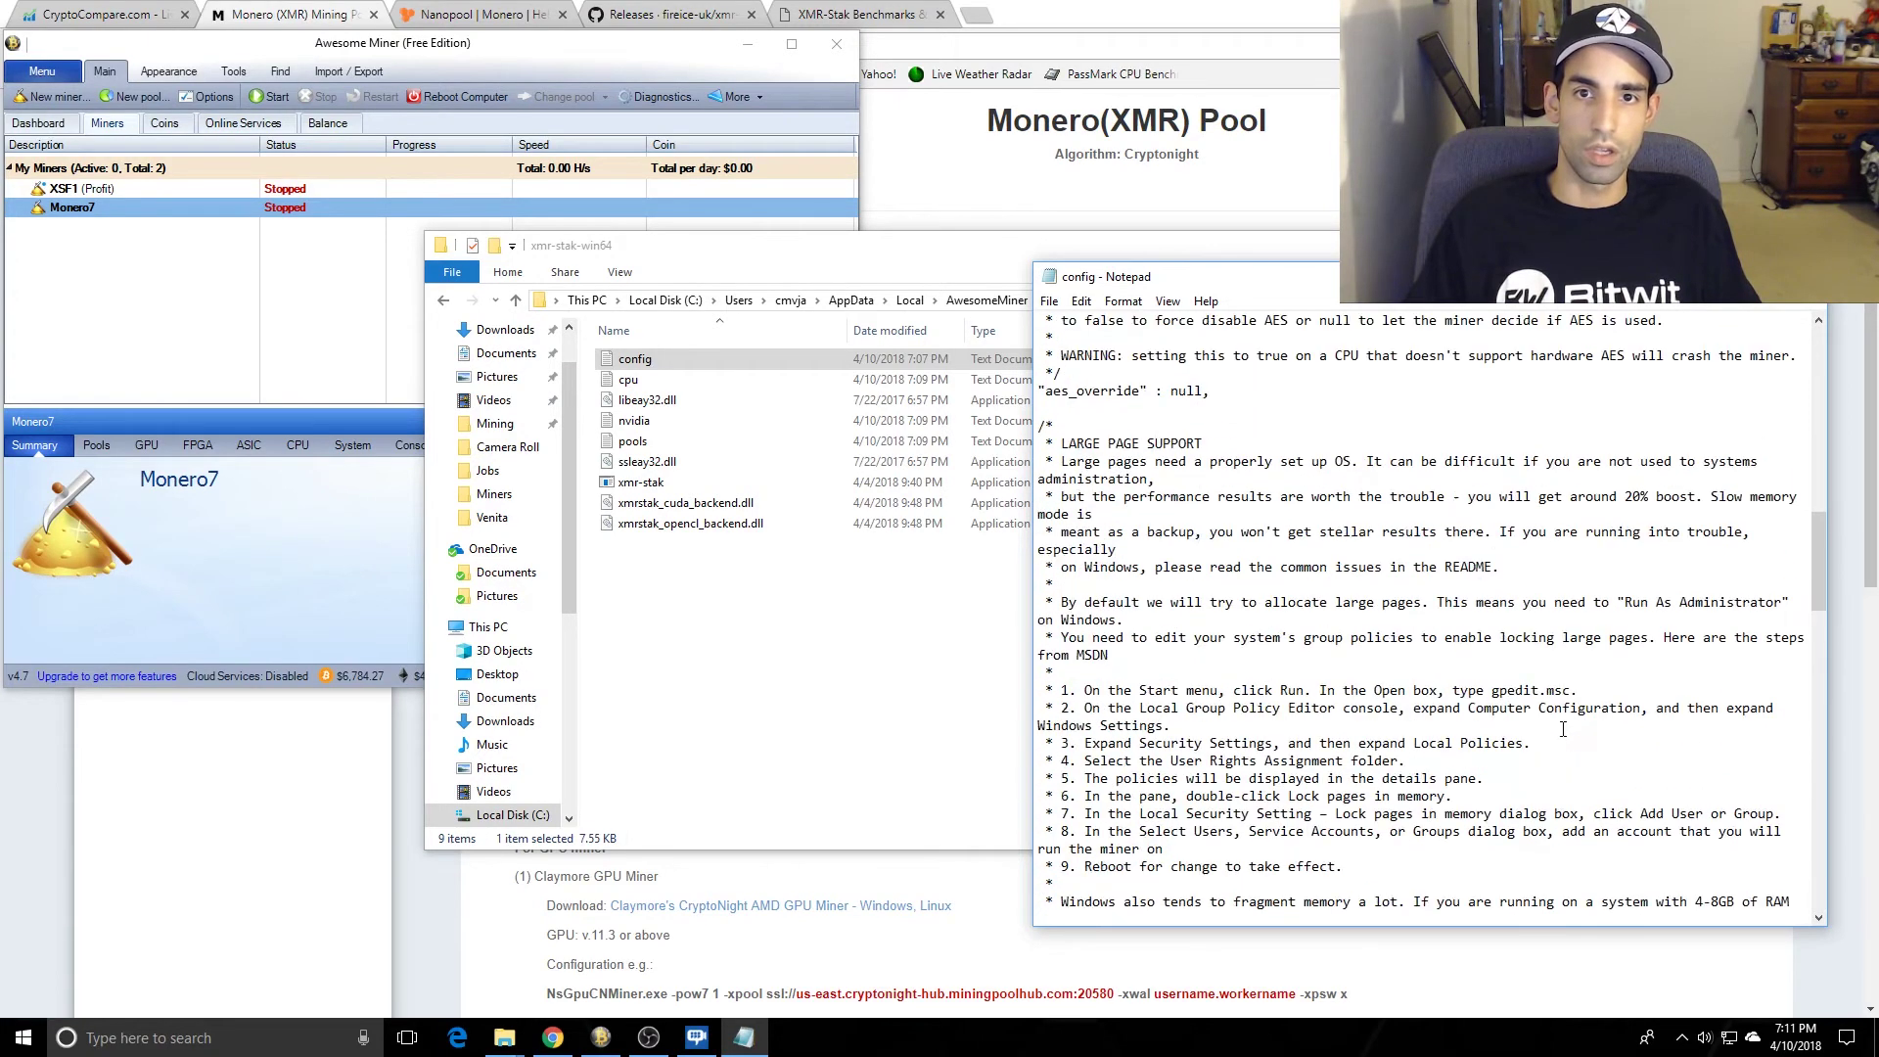
scroll(1563, 728, "up", 13)
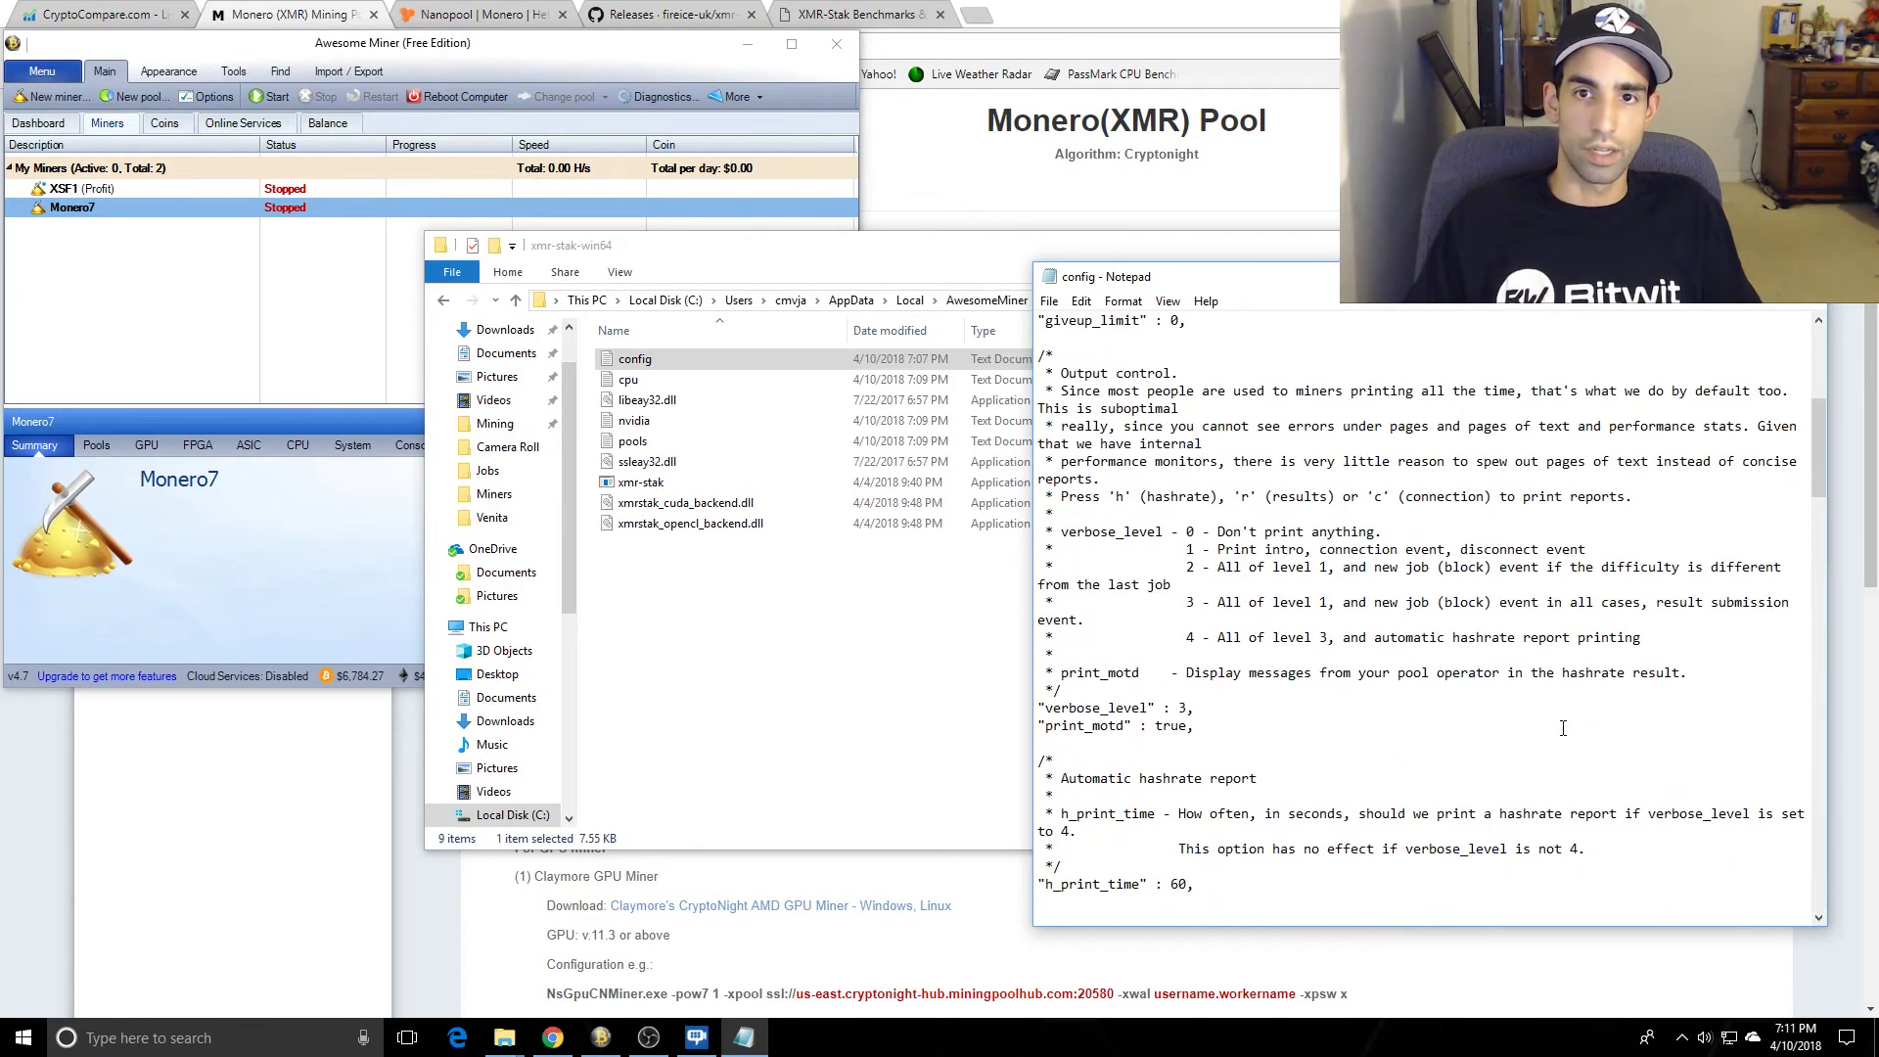
scroll(1563, 728, "up", 8)
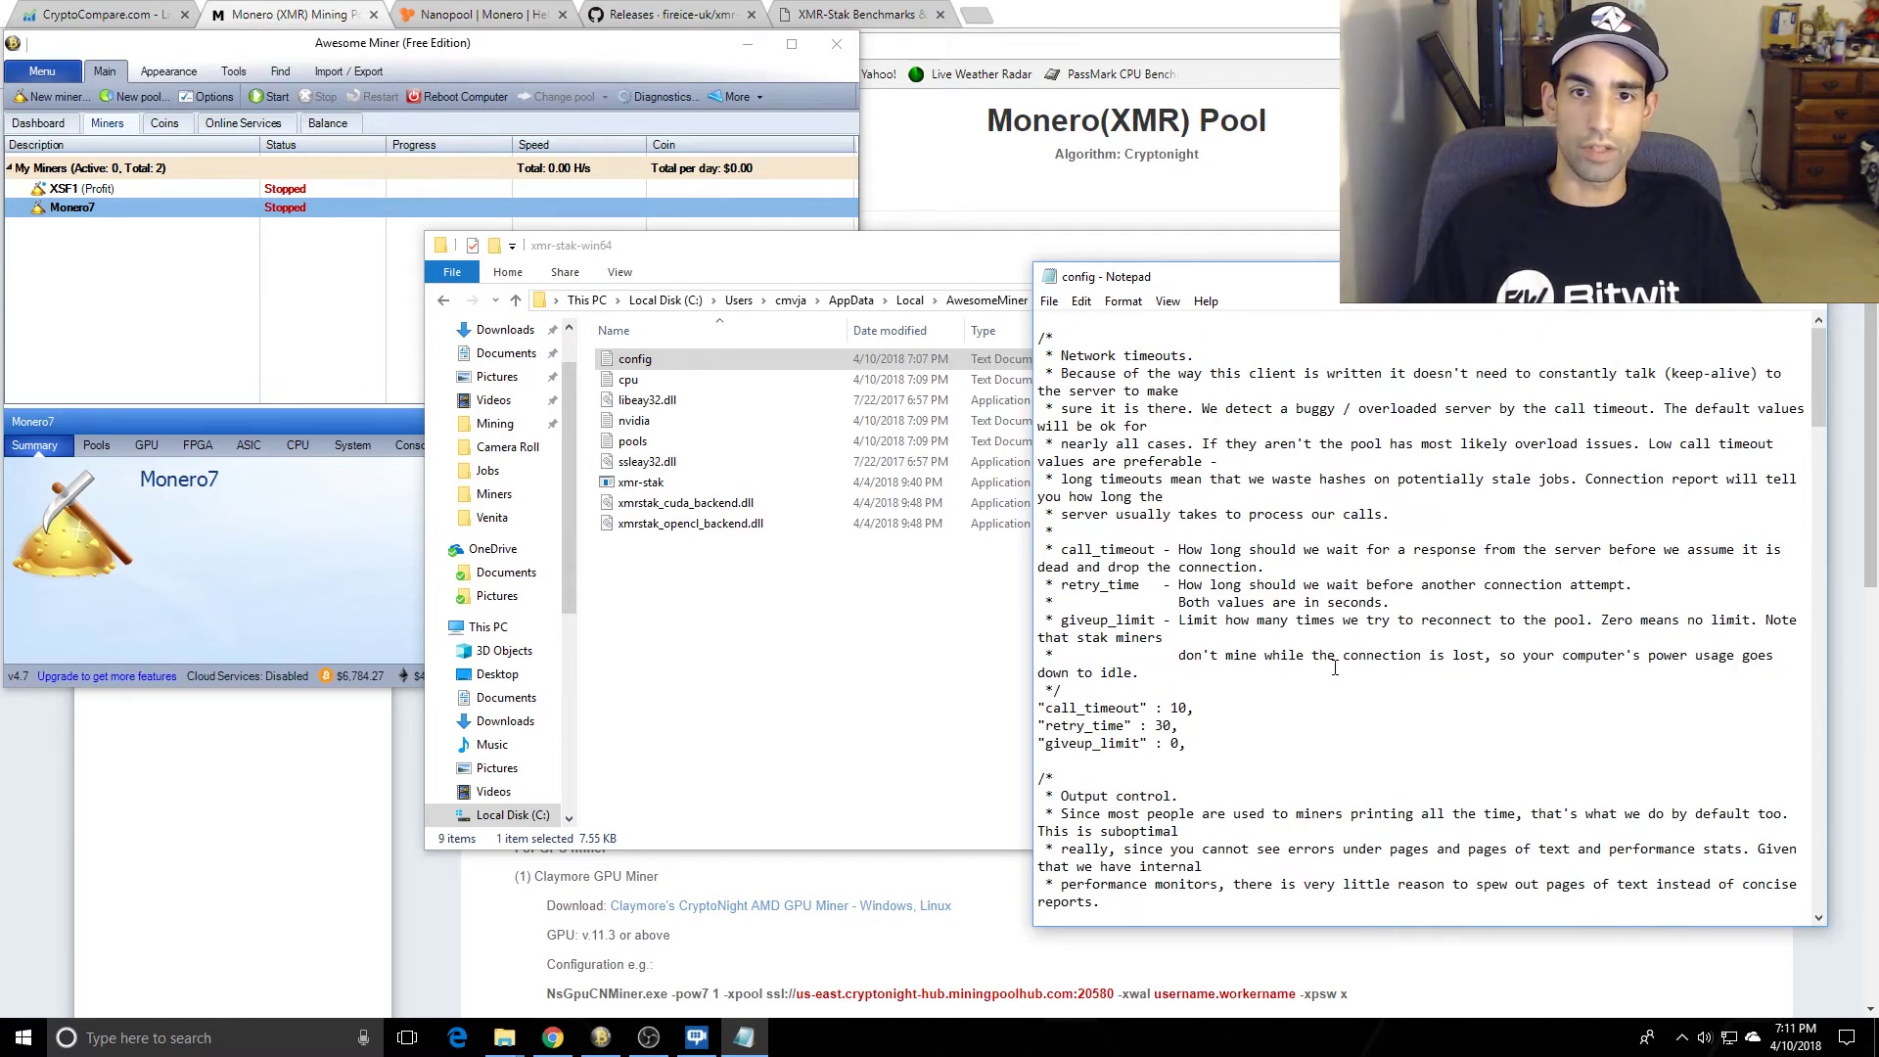
scroll(1334, 667, "down", 20)
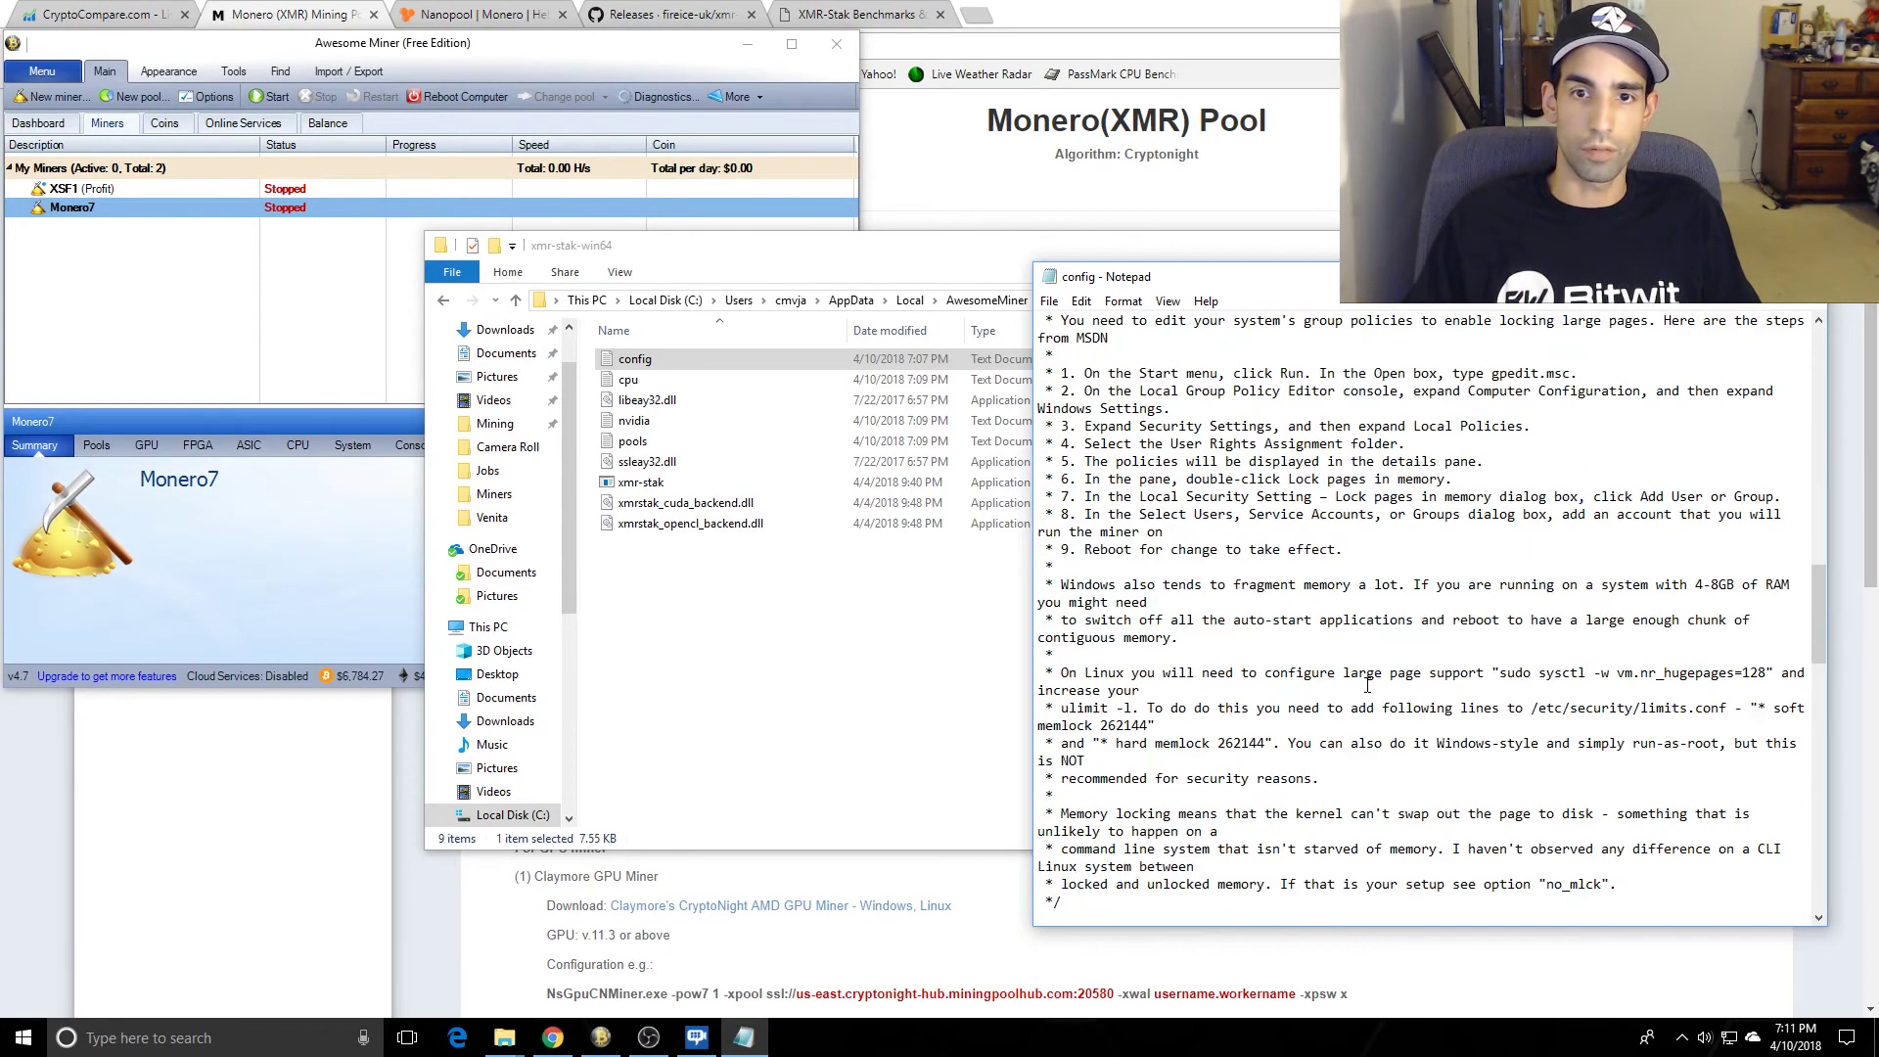
scroll(1367, 685, "down", 7)
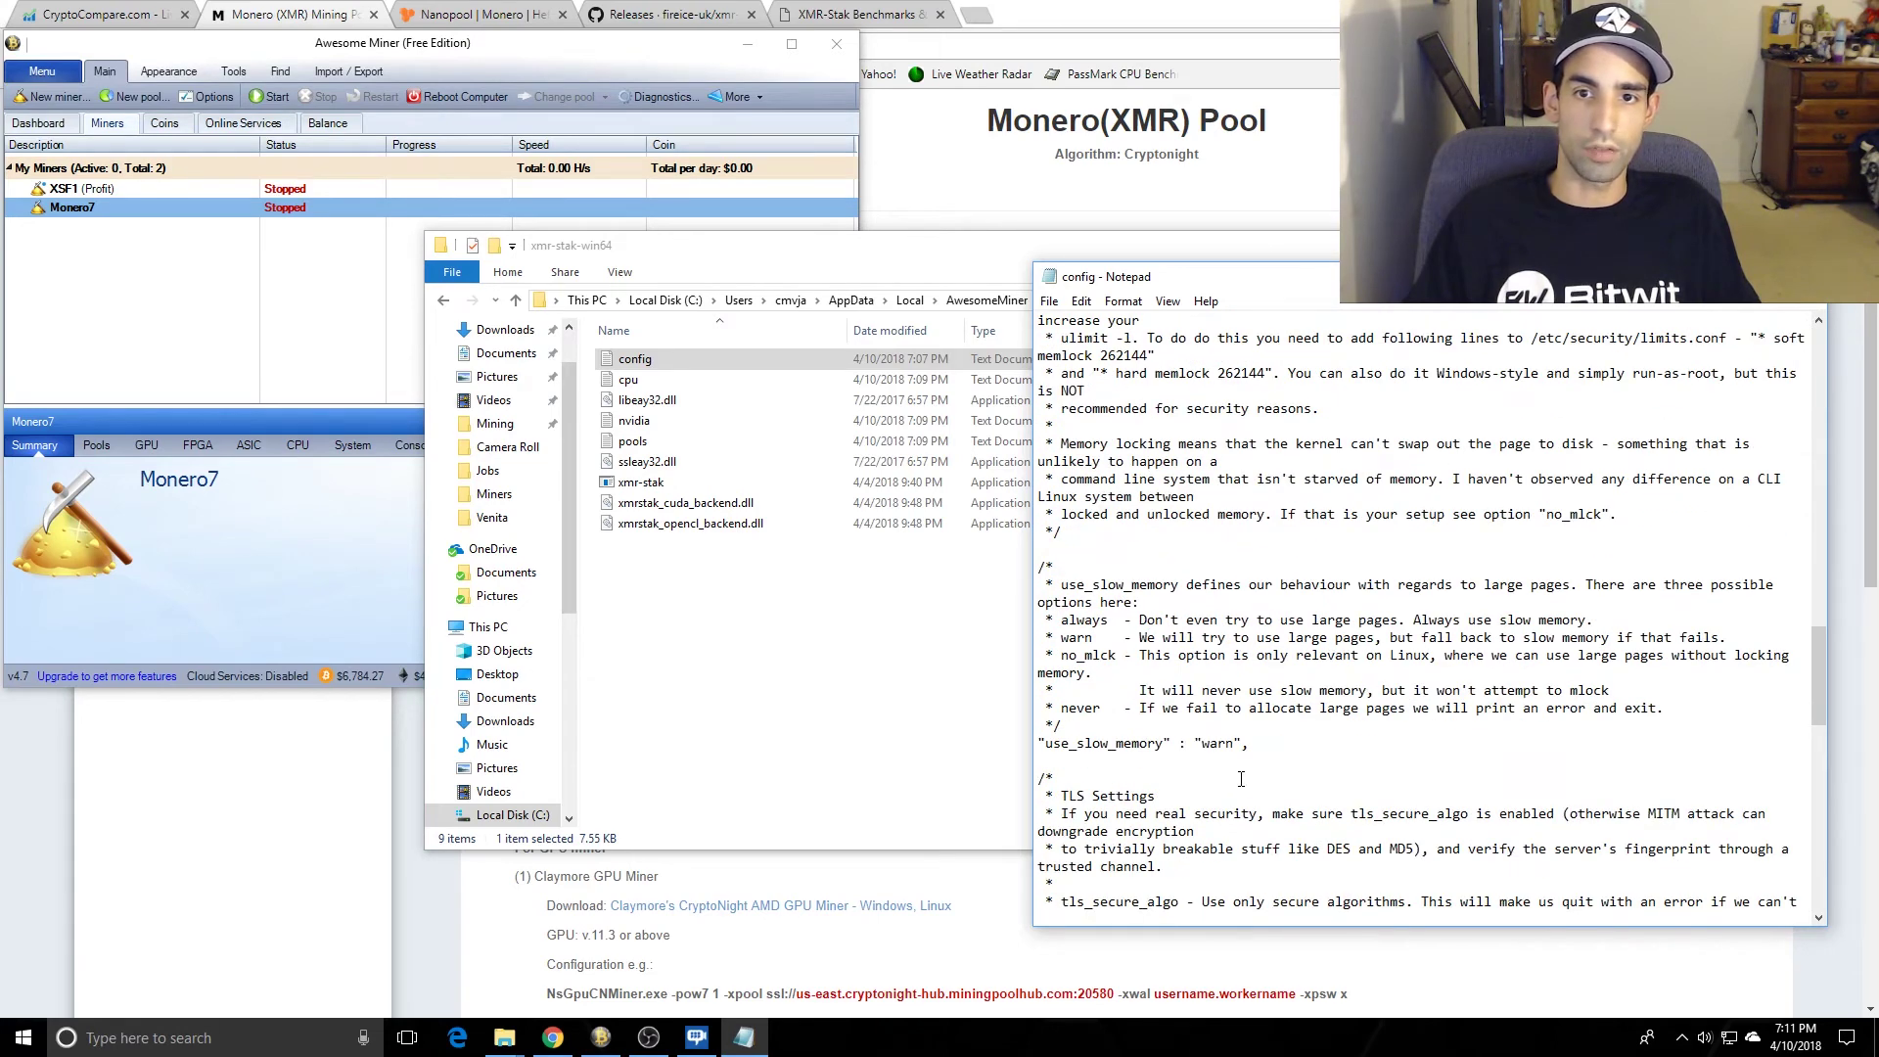
scroll(1155, 683, "down", 4)
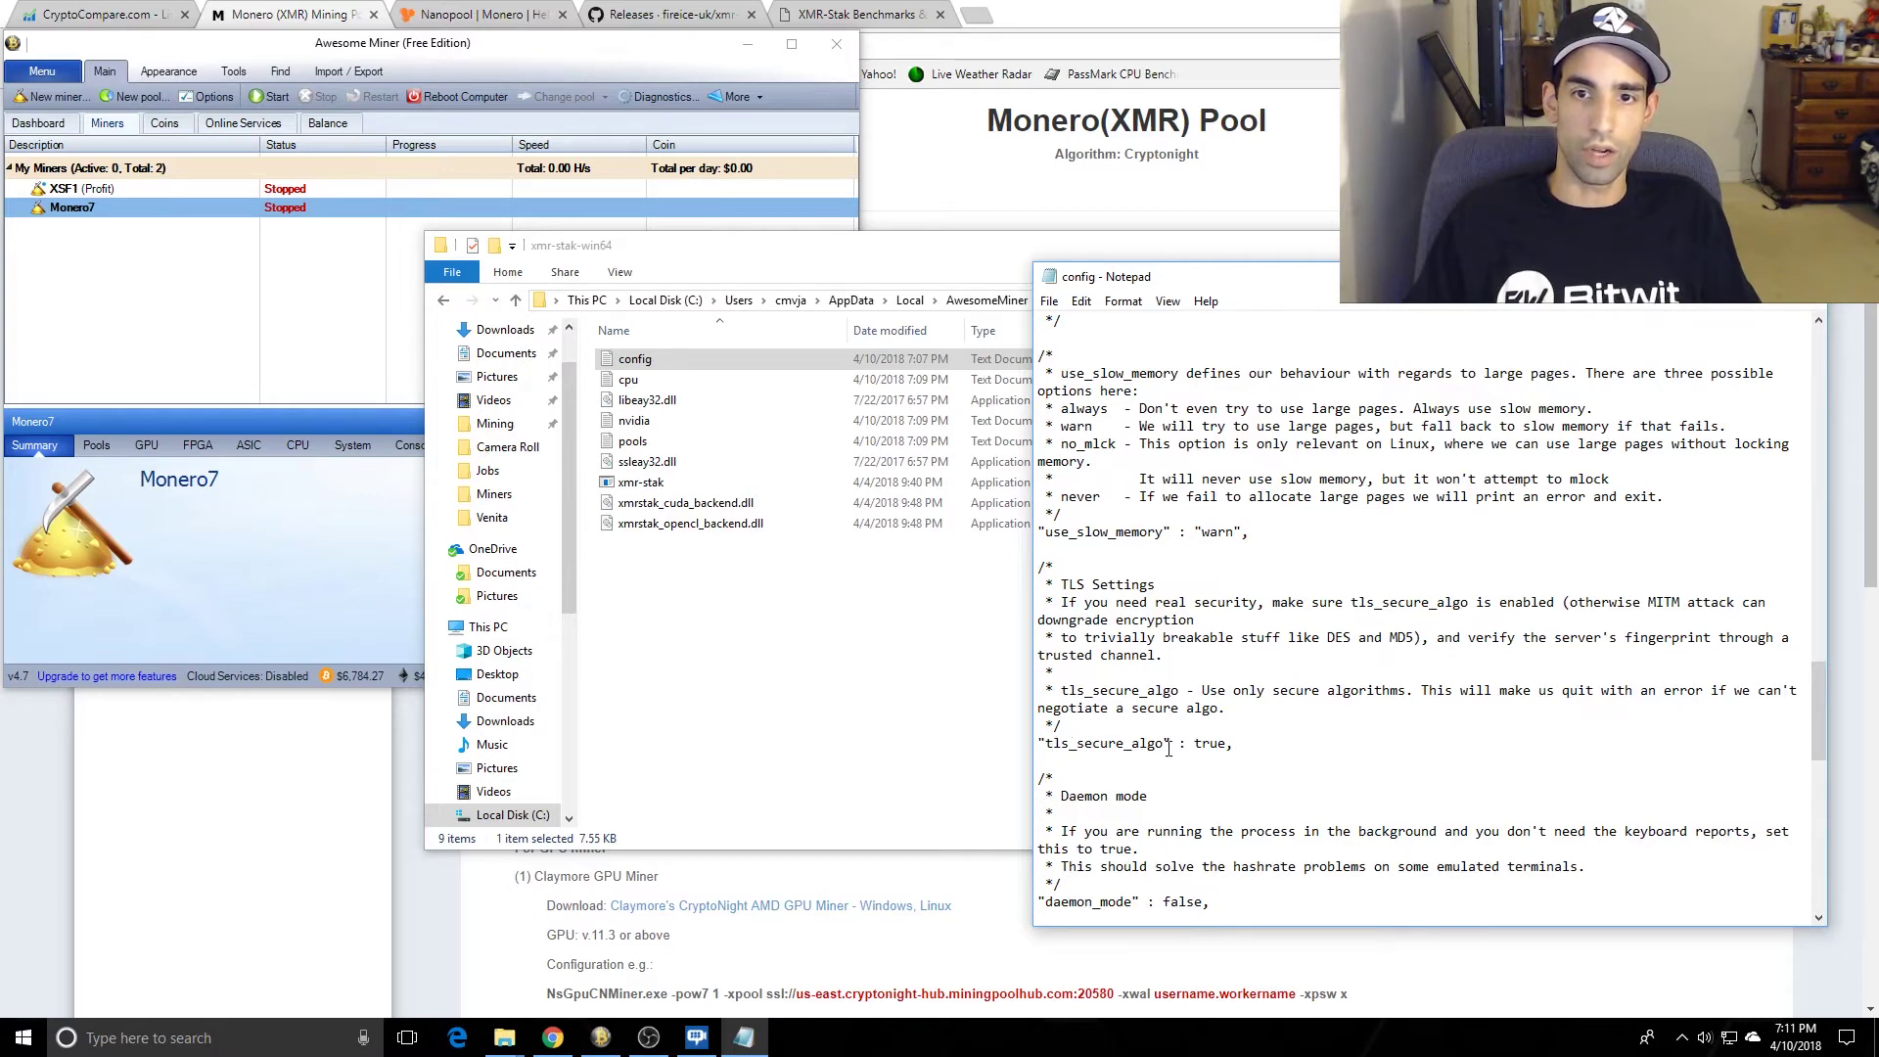
left_click(903, 711)
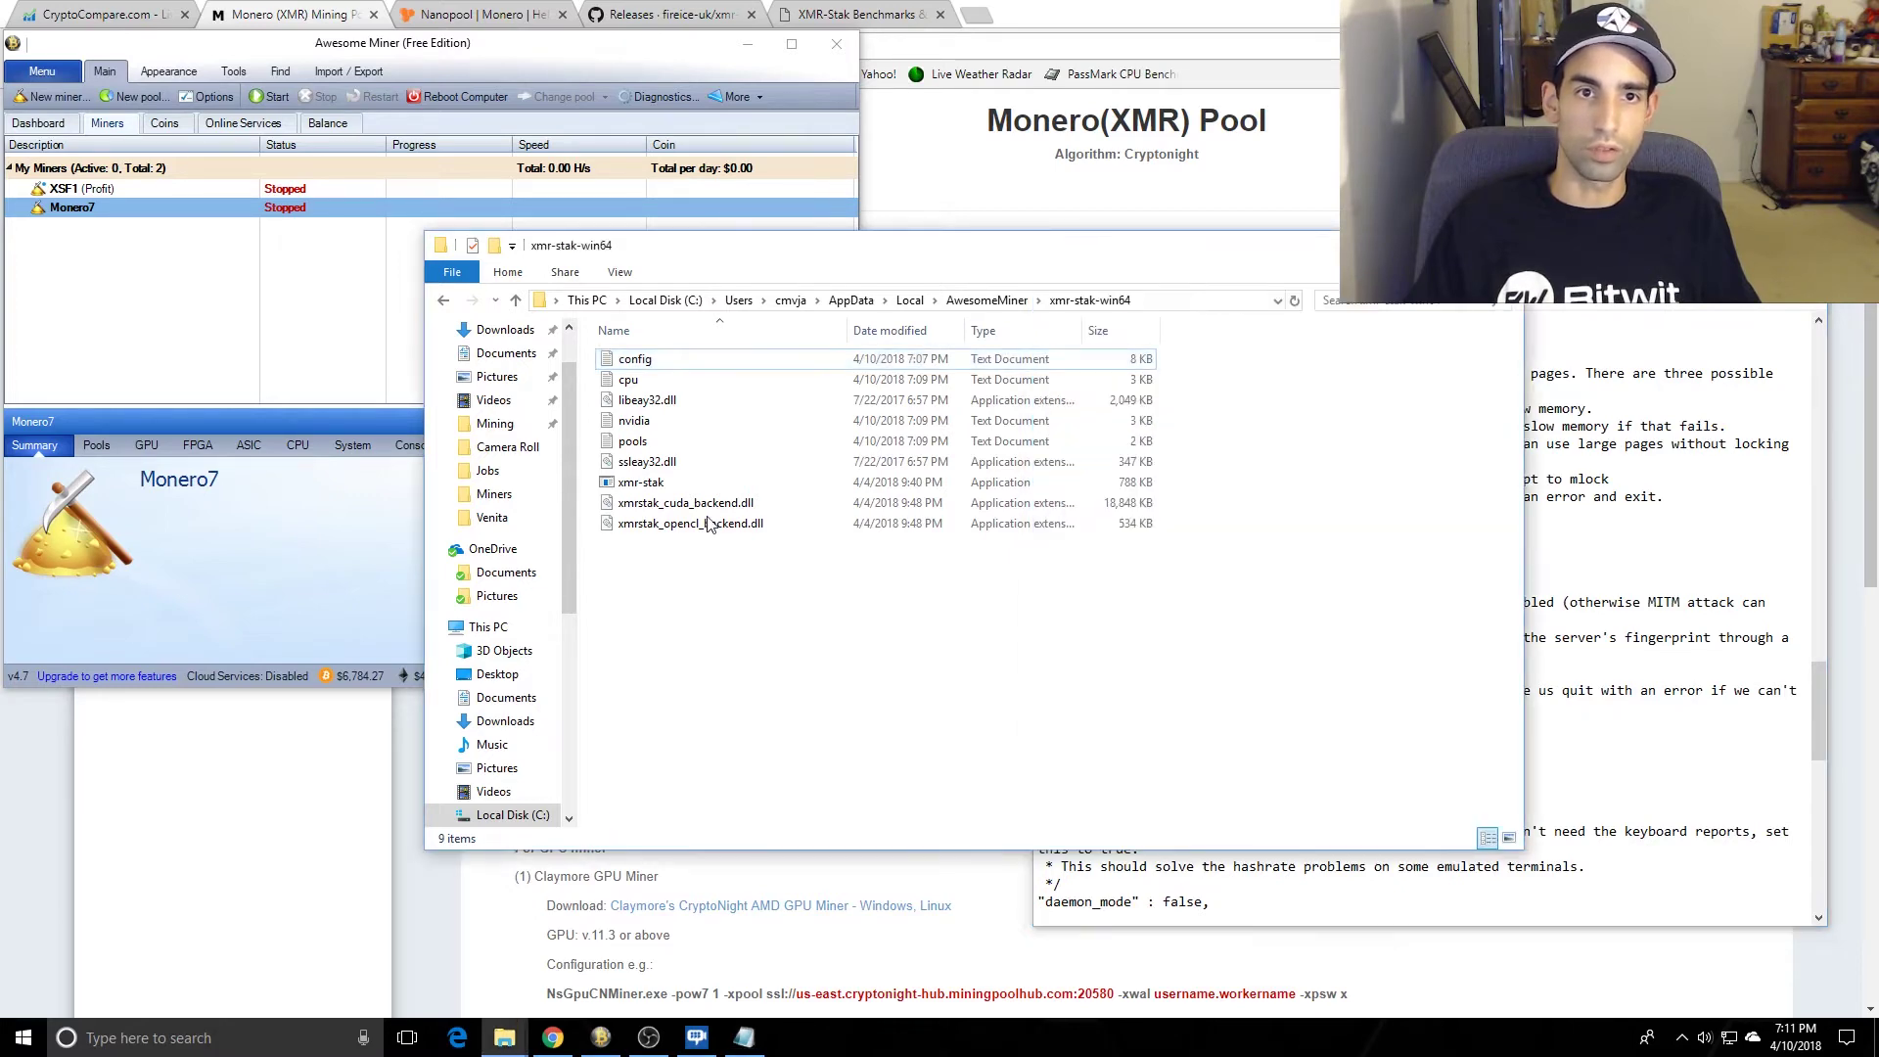
Step: Open the xmr-stak cpu config file in Notepad
right_click(693, 380)
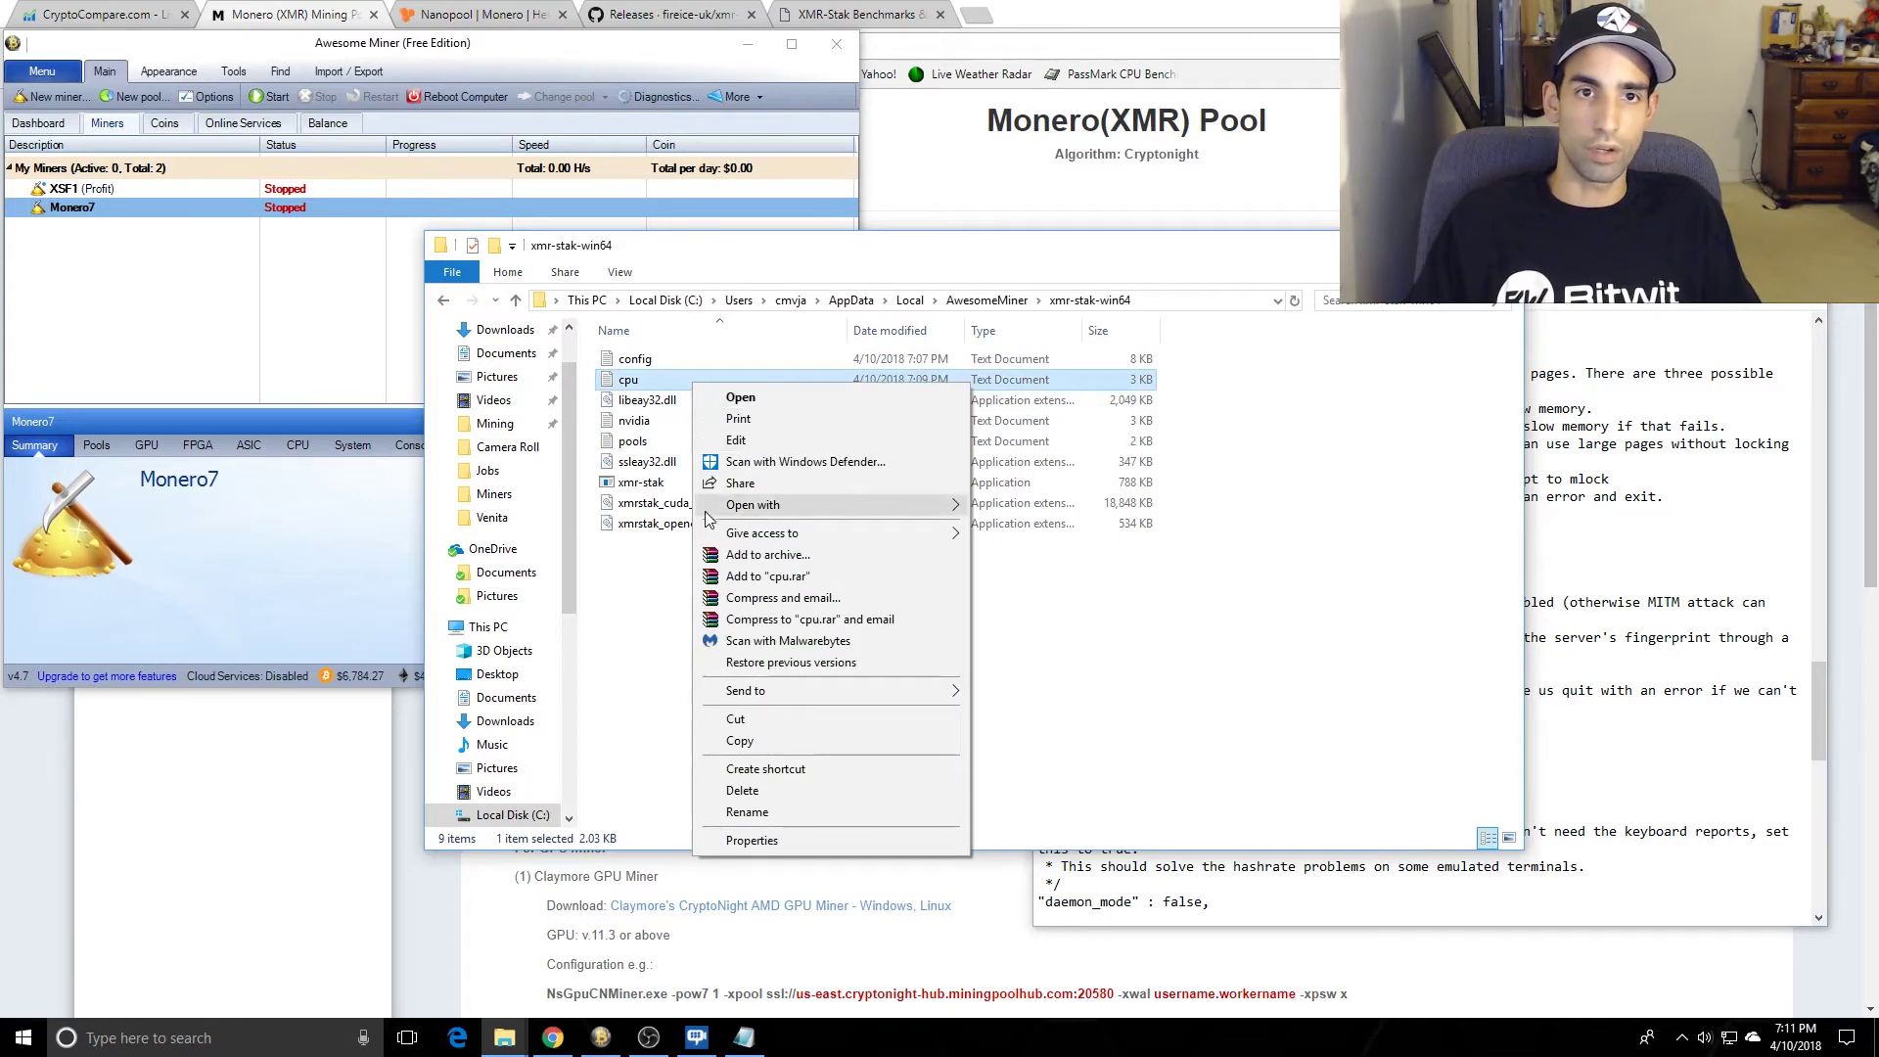
left_click(654, 568)
right_click(677, 444)
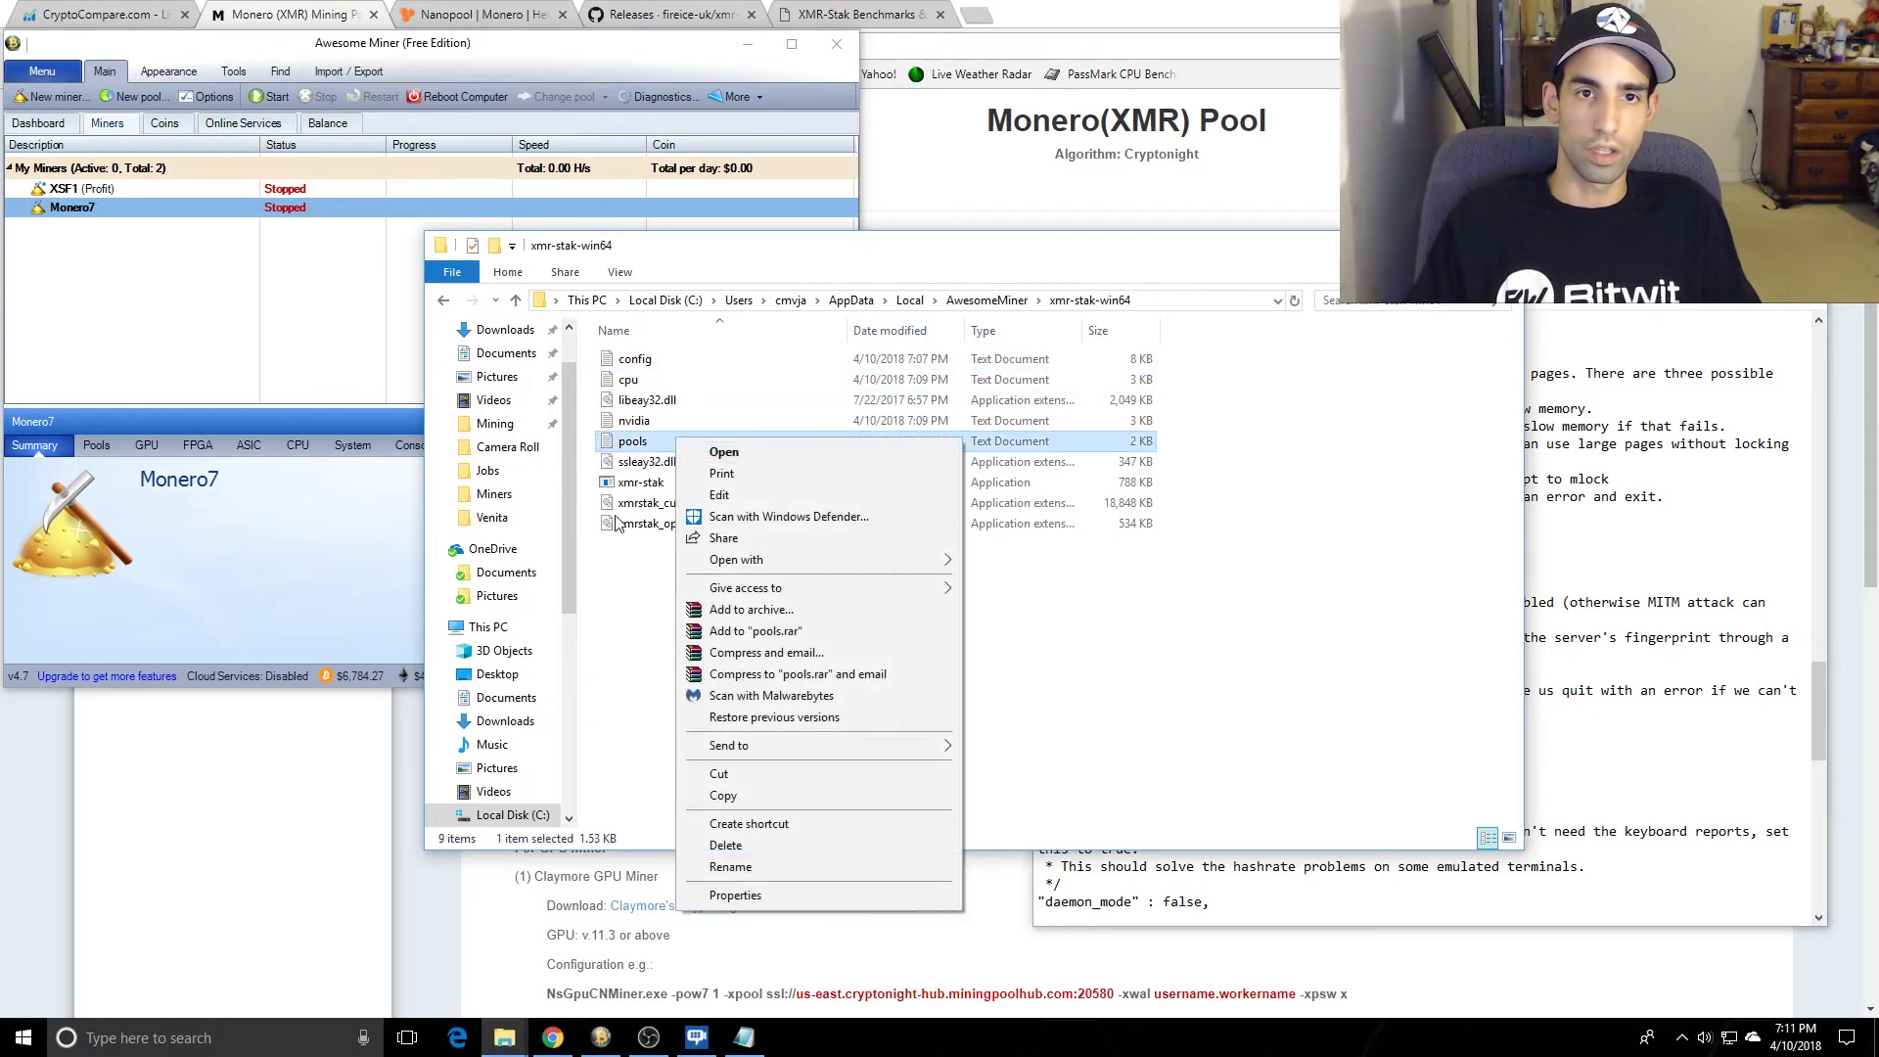
left_click(656, 625)
right_click(670, 382)
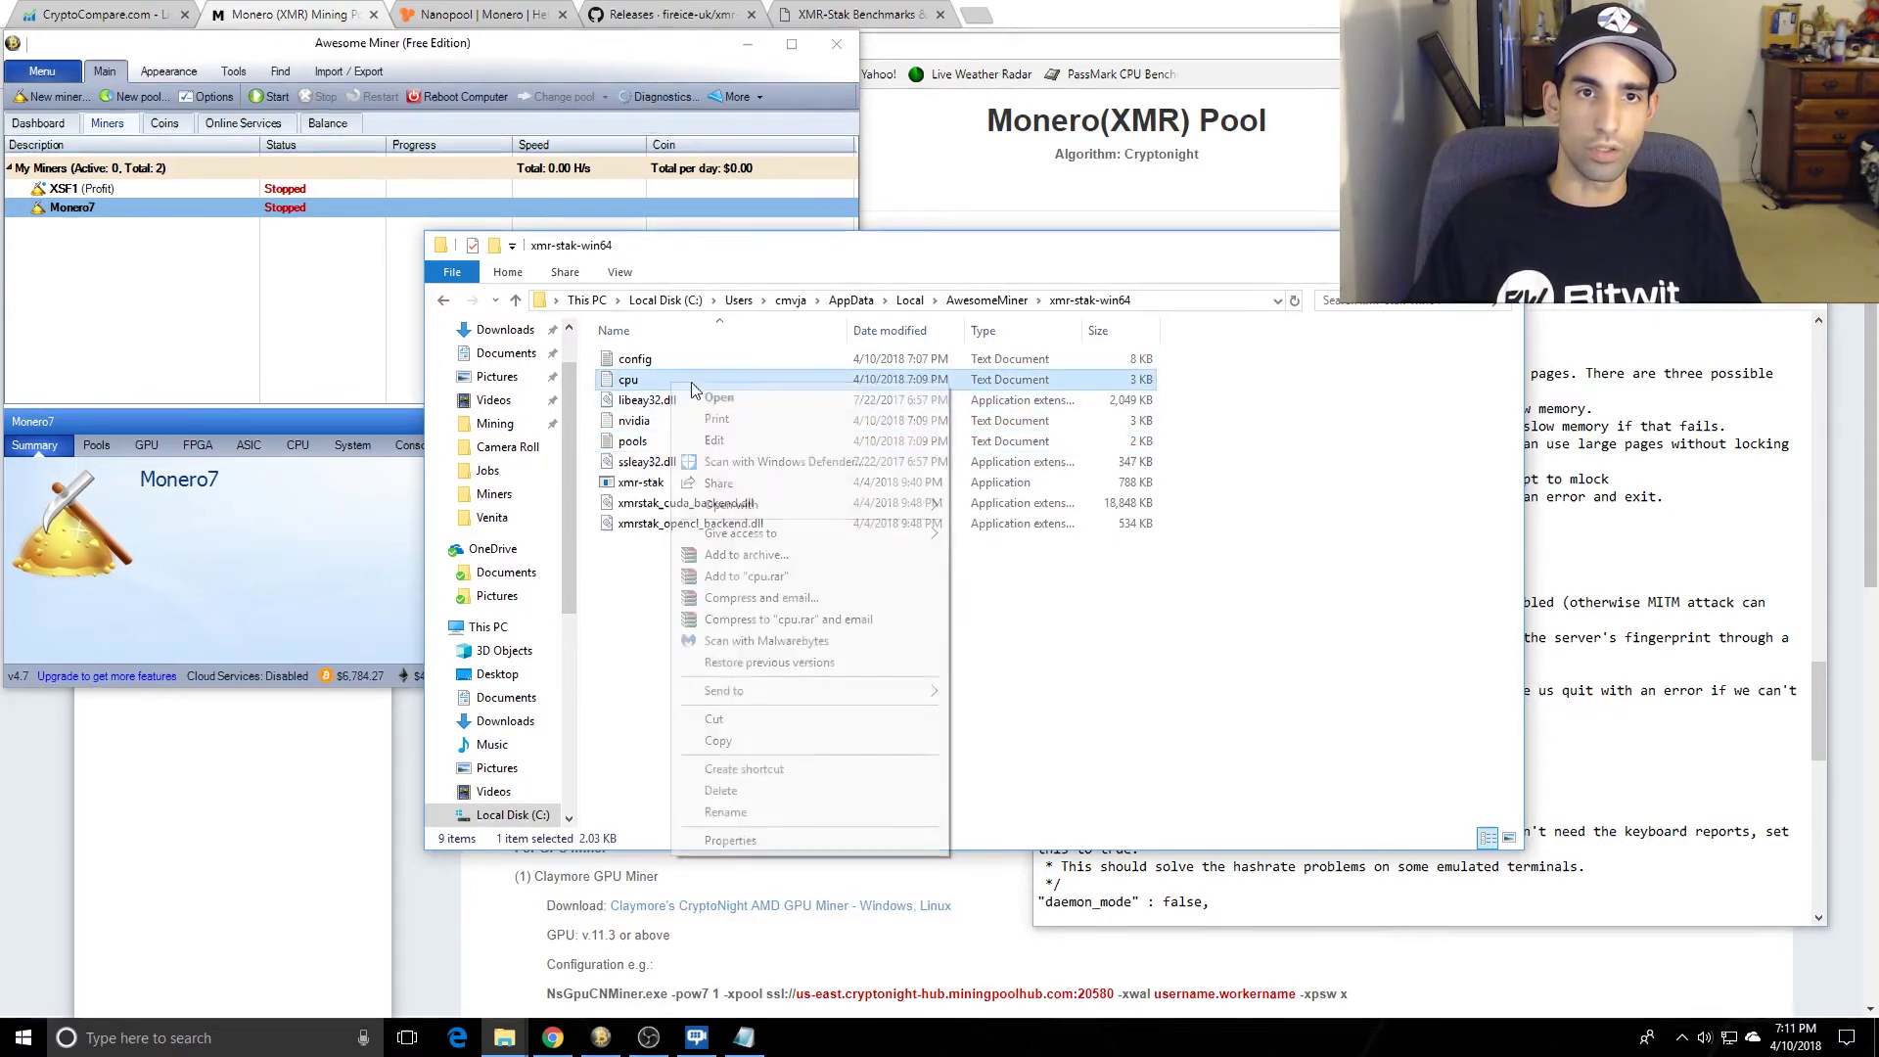
left_click(783, 438)
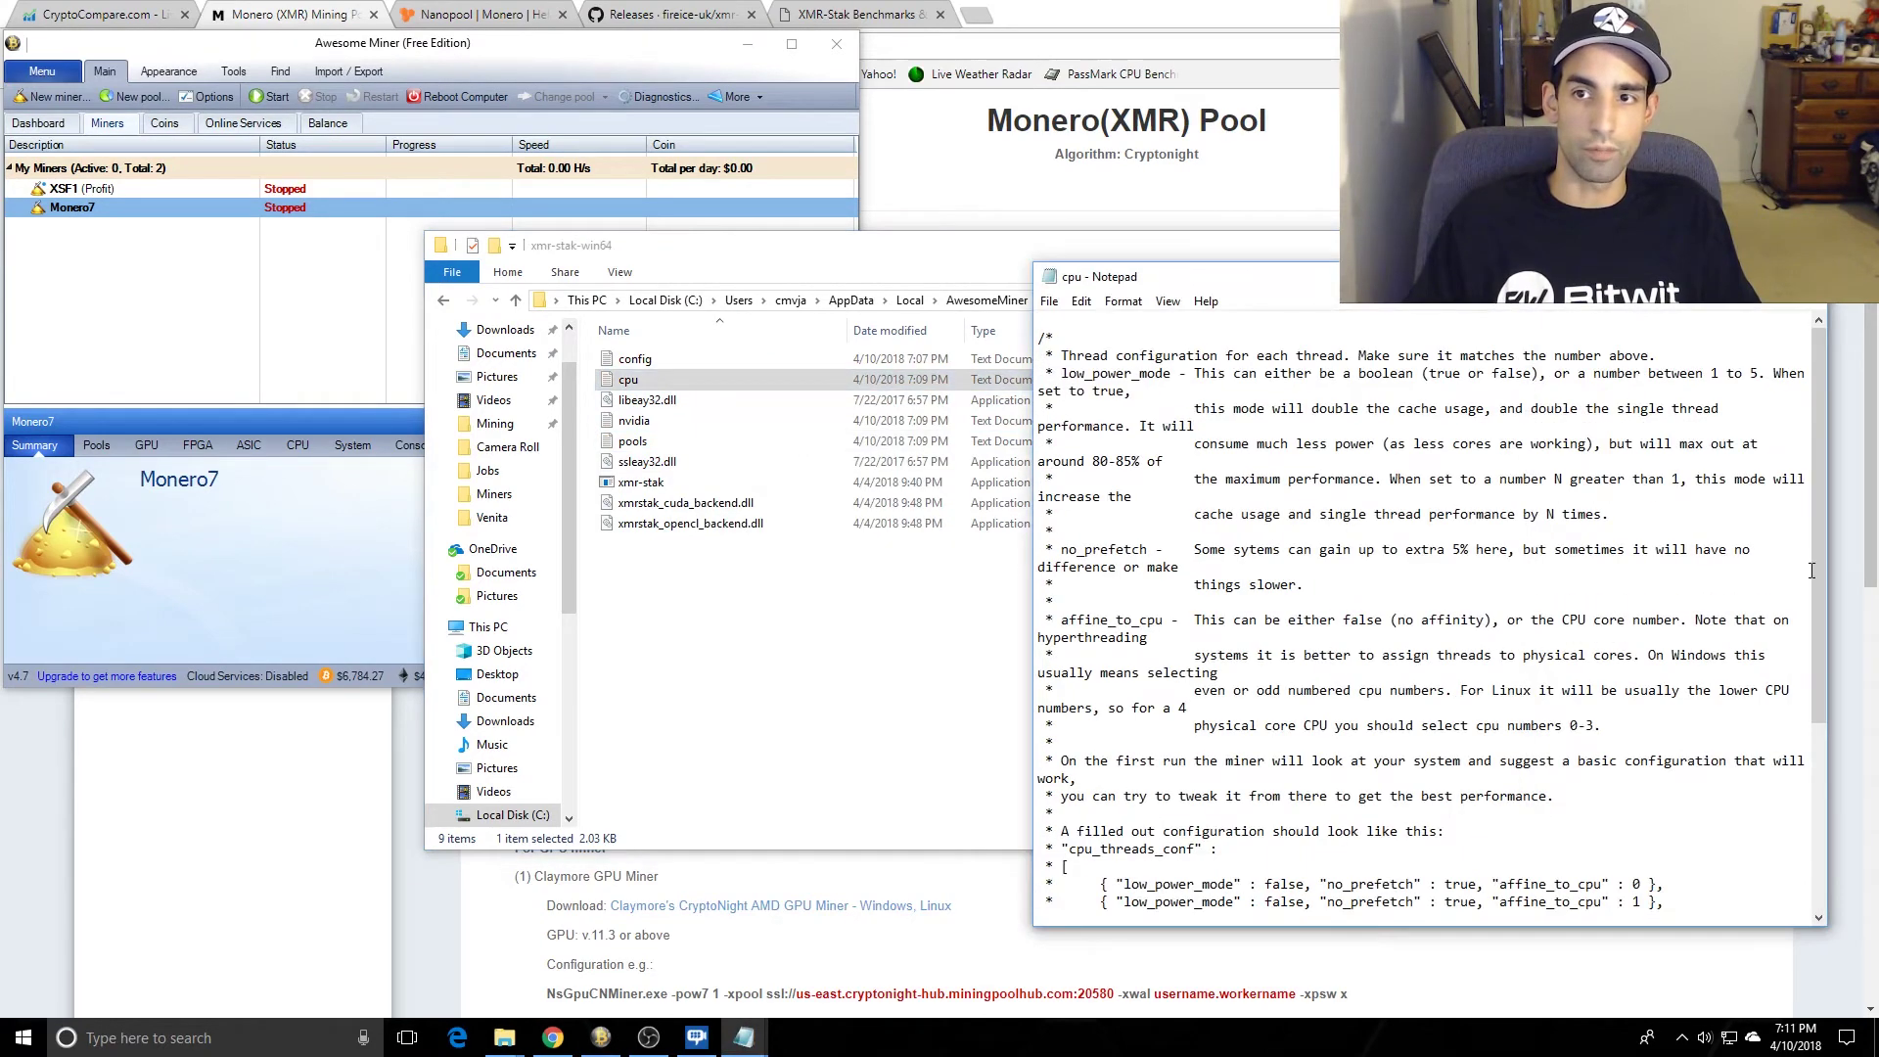
Step: Inspect the CPU thread entries in cpu_threads_conf, including affine 4 and 6
left_click_drag(1819, 578, 1812, 783)
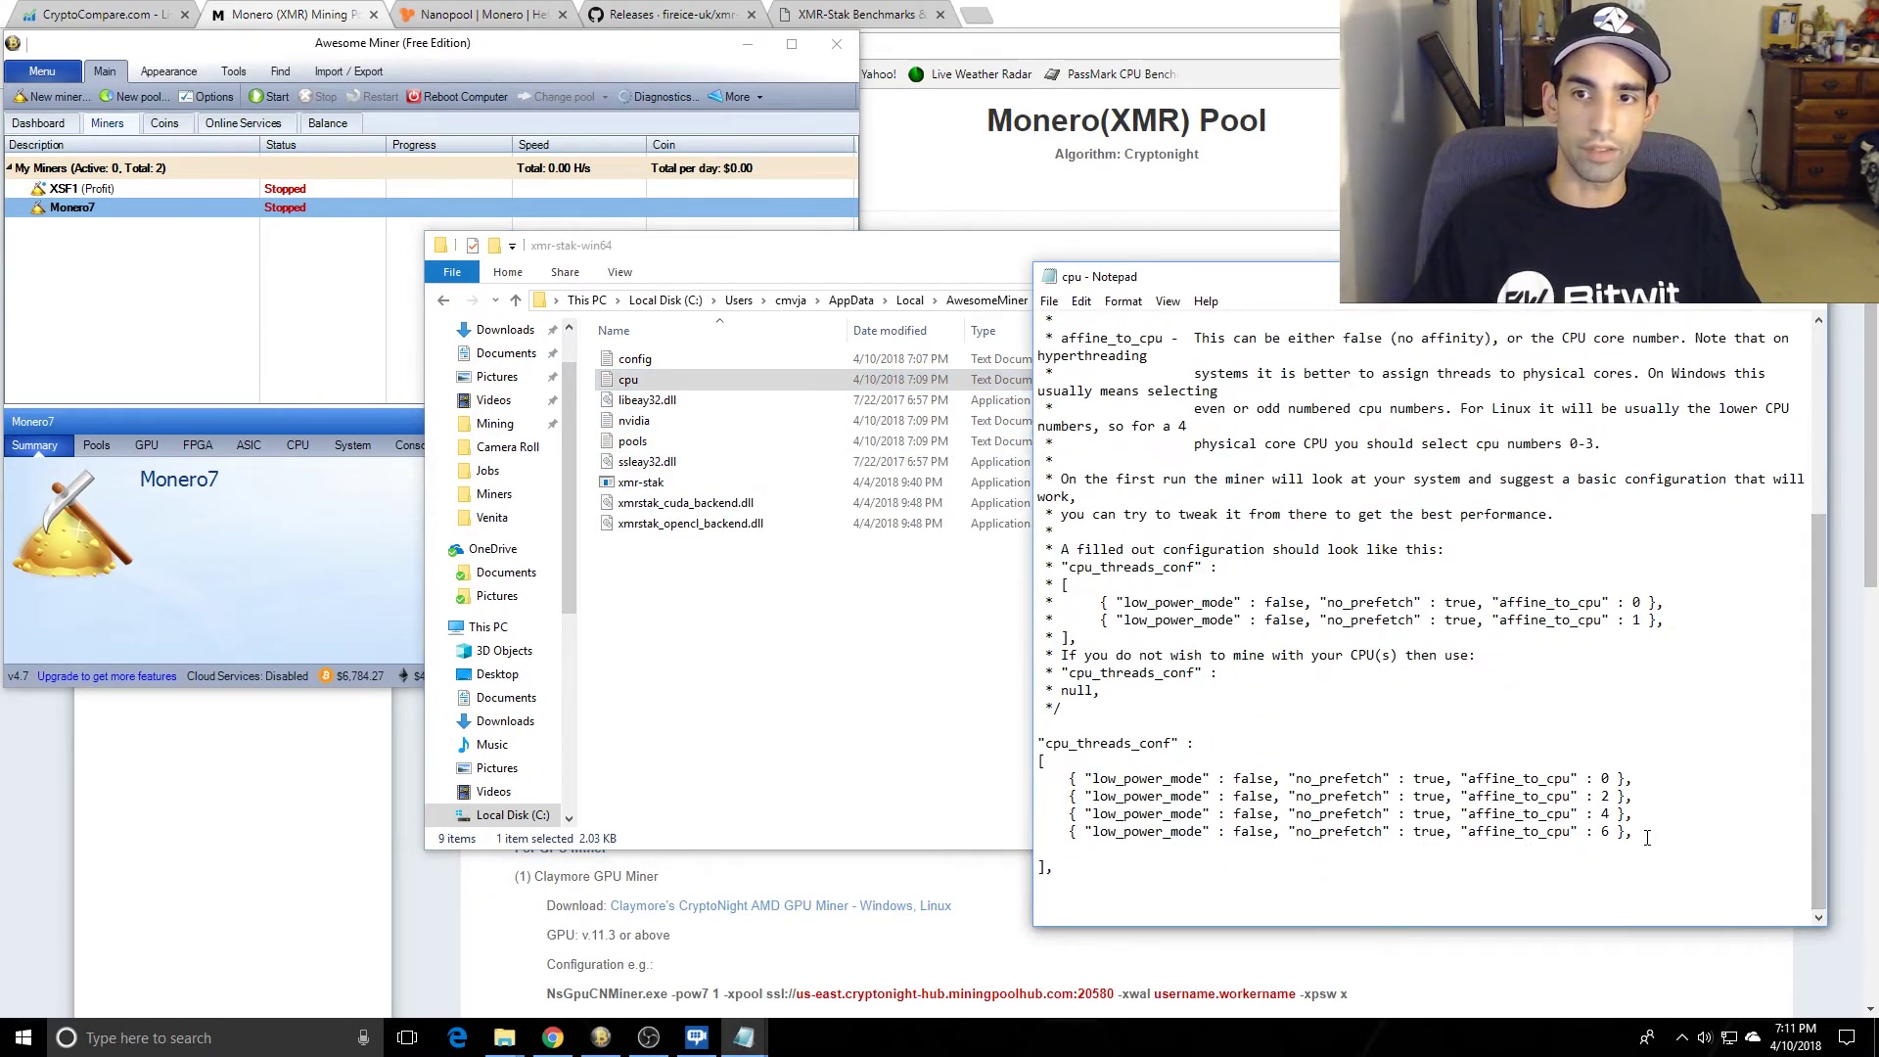
left_click_drag(1647, 837, 1059, 814)
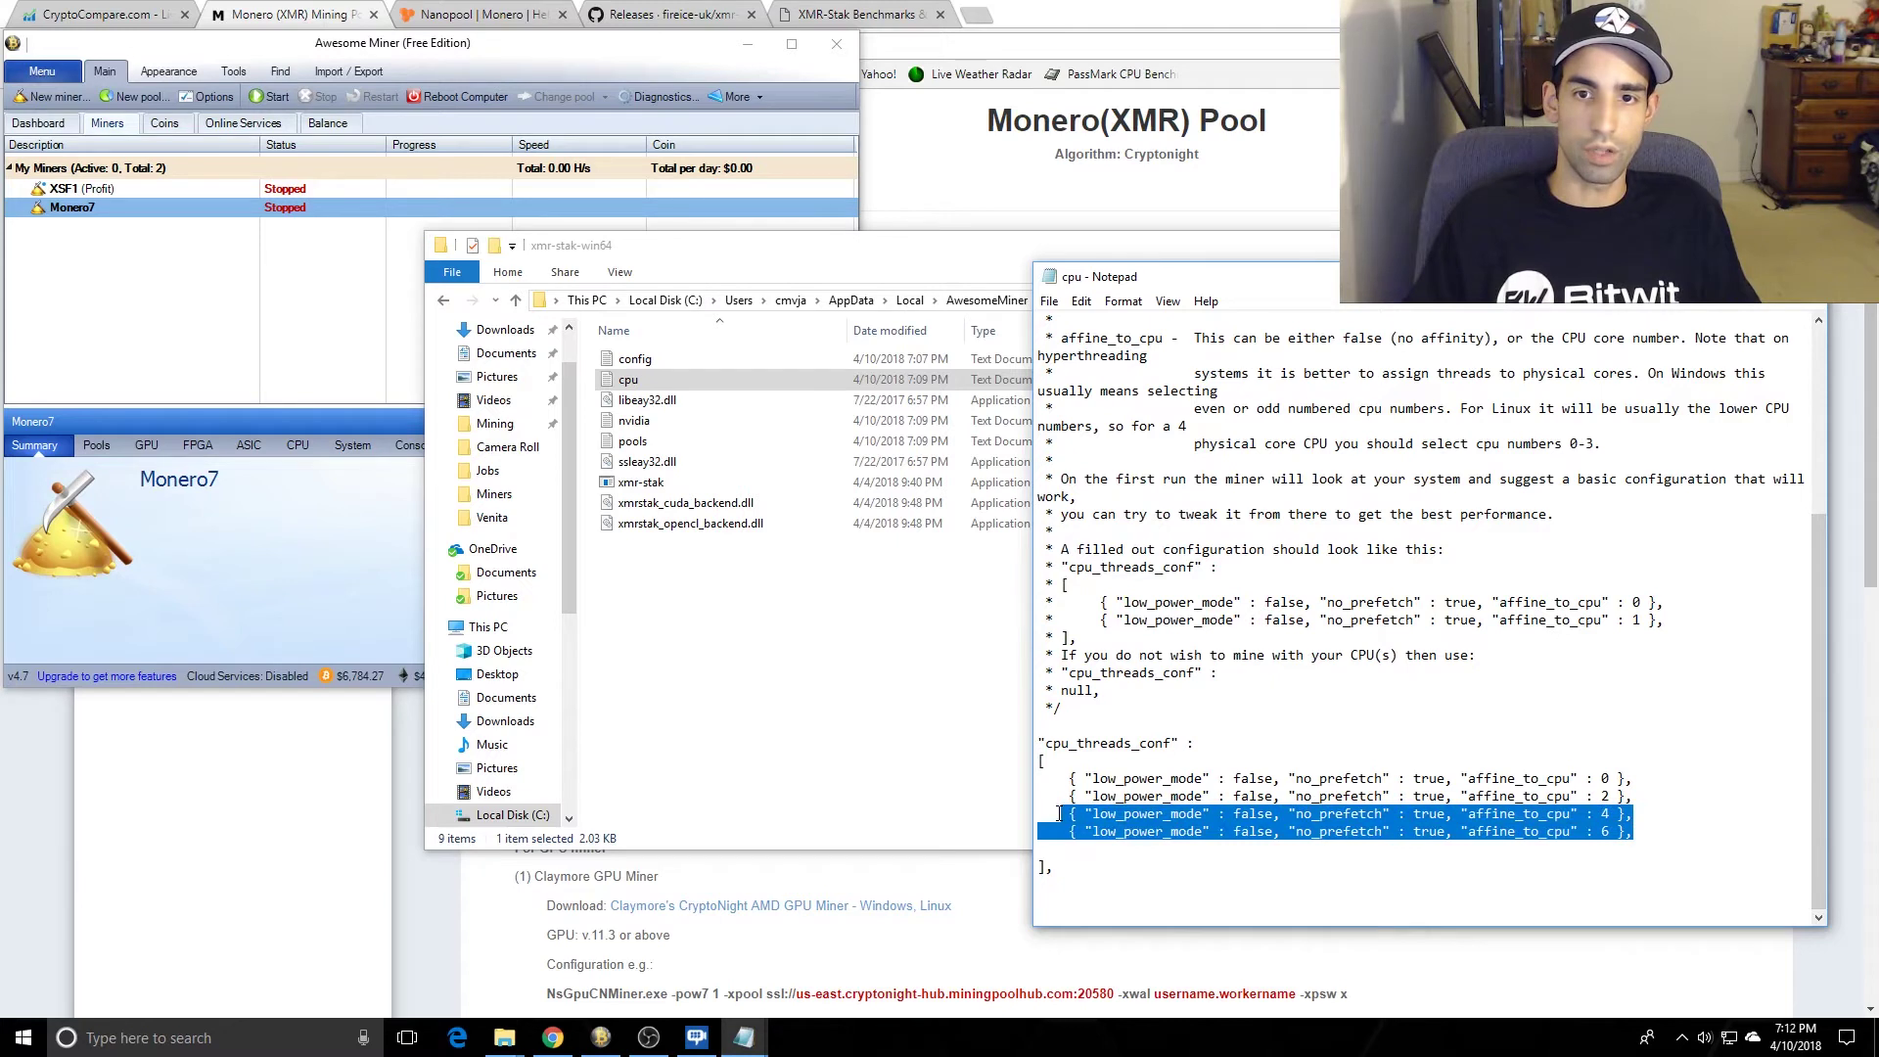
left_click(1648, 809)
left_click_drag(1646, 838, 1038, 798)
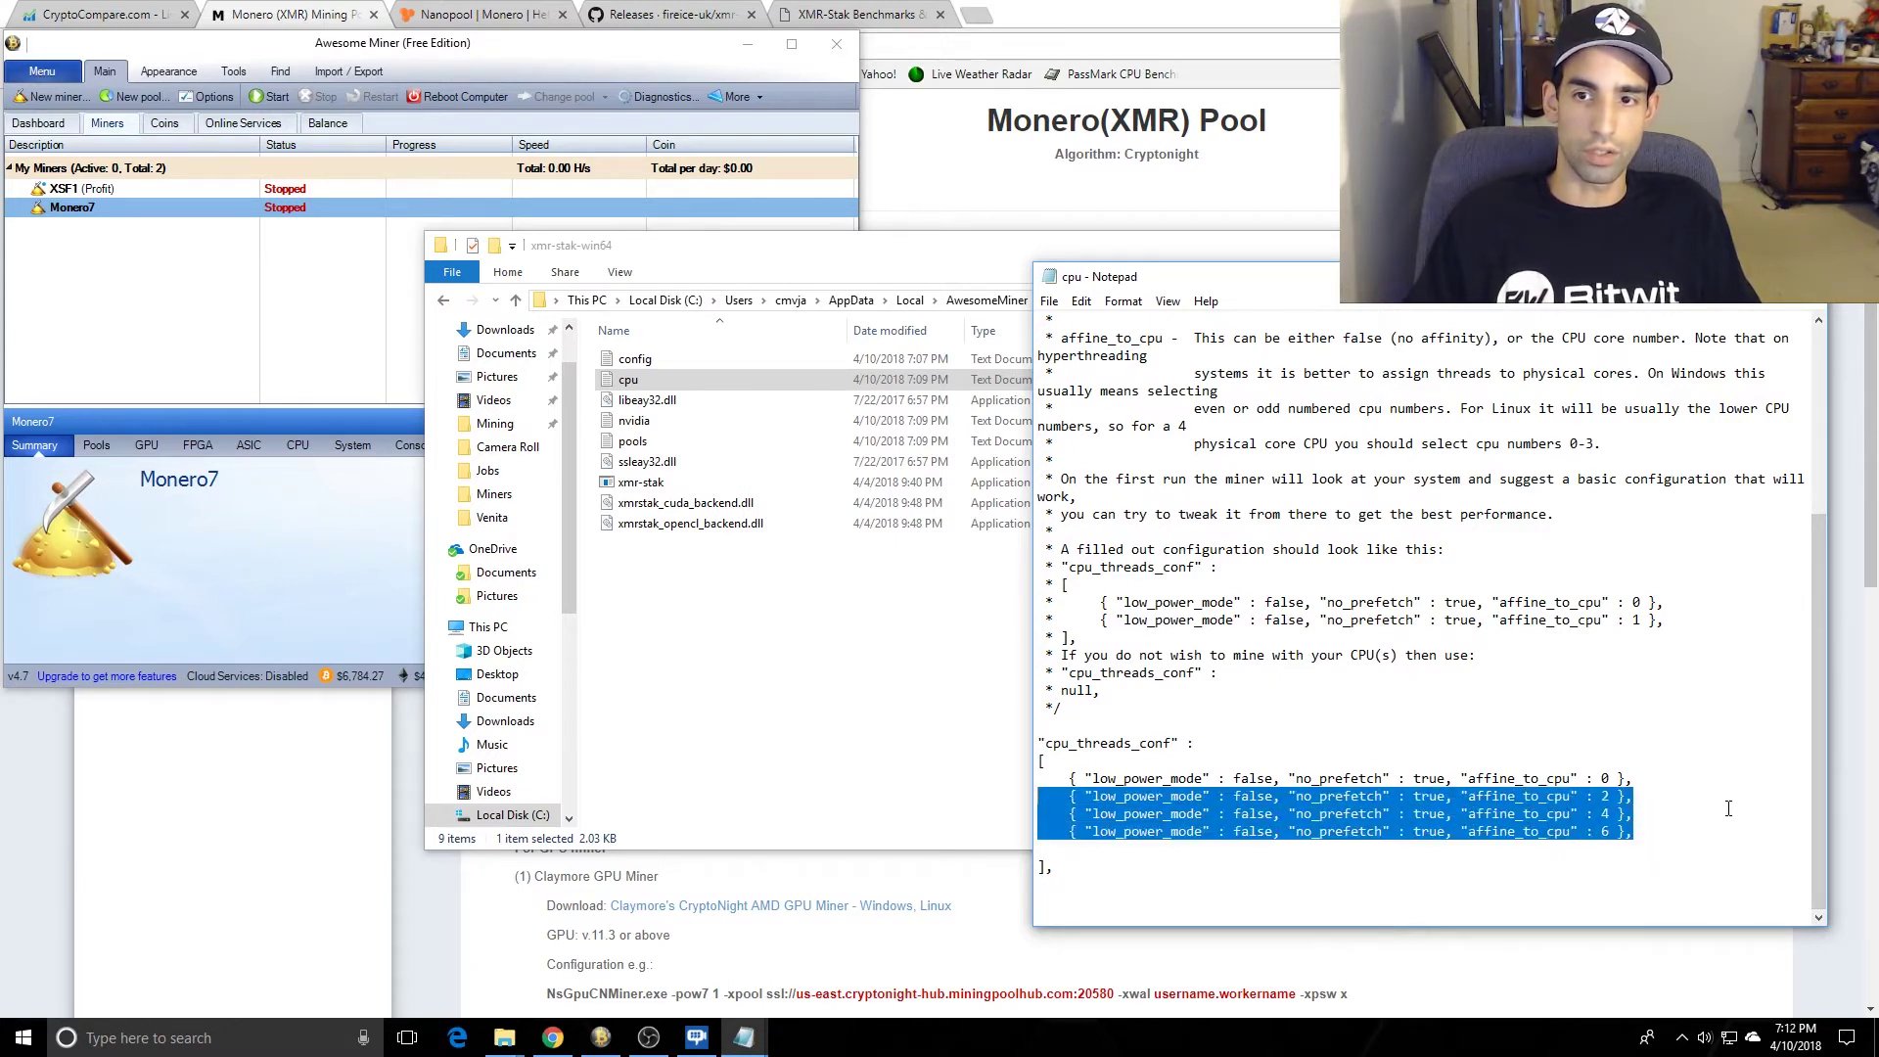
left_click(1691, 812)
left_click_drag(1647, 831, 1055, 818)
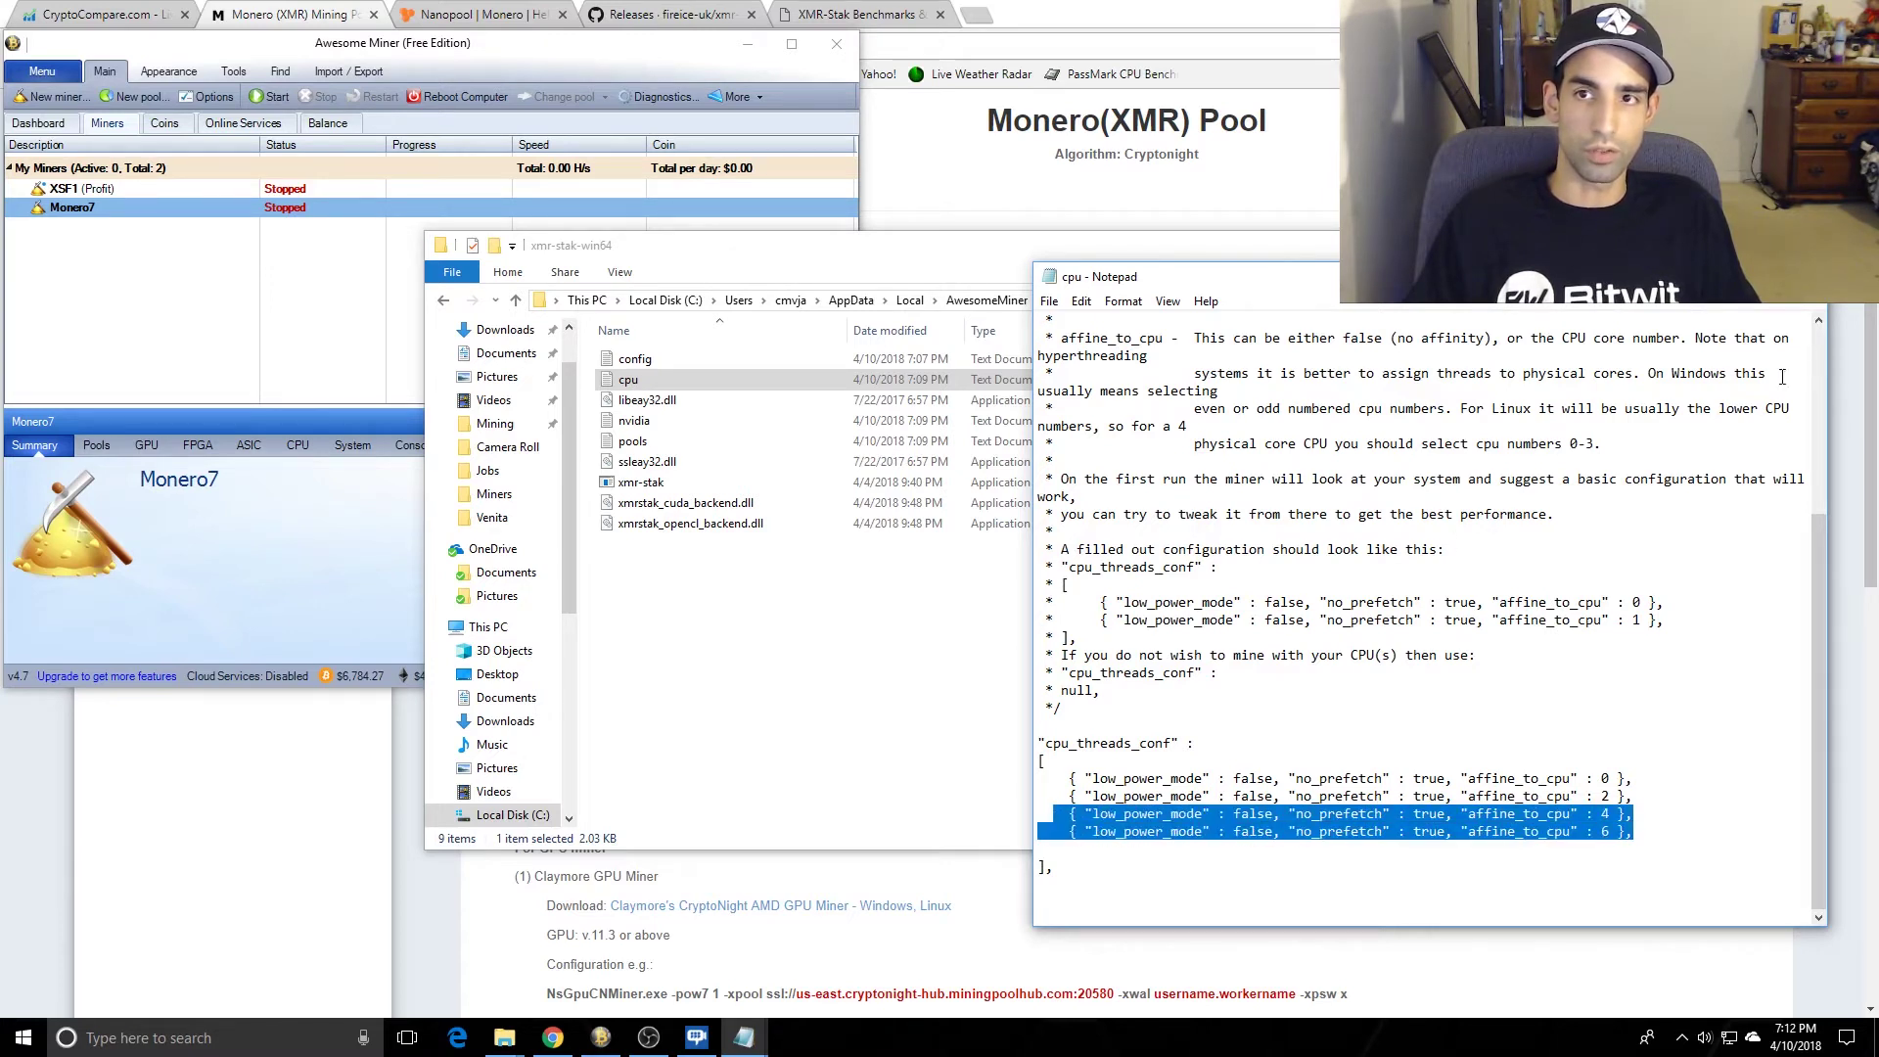
left_click(960, 676)
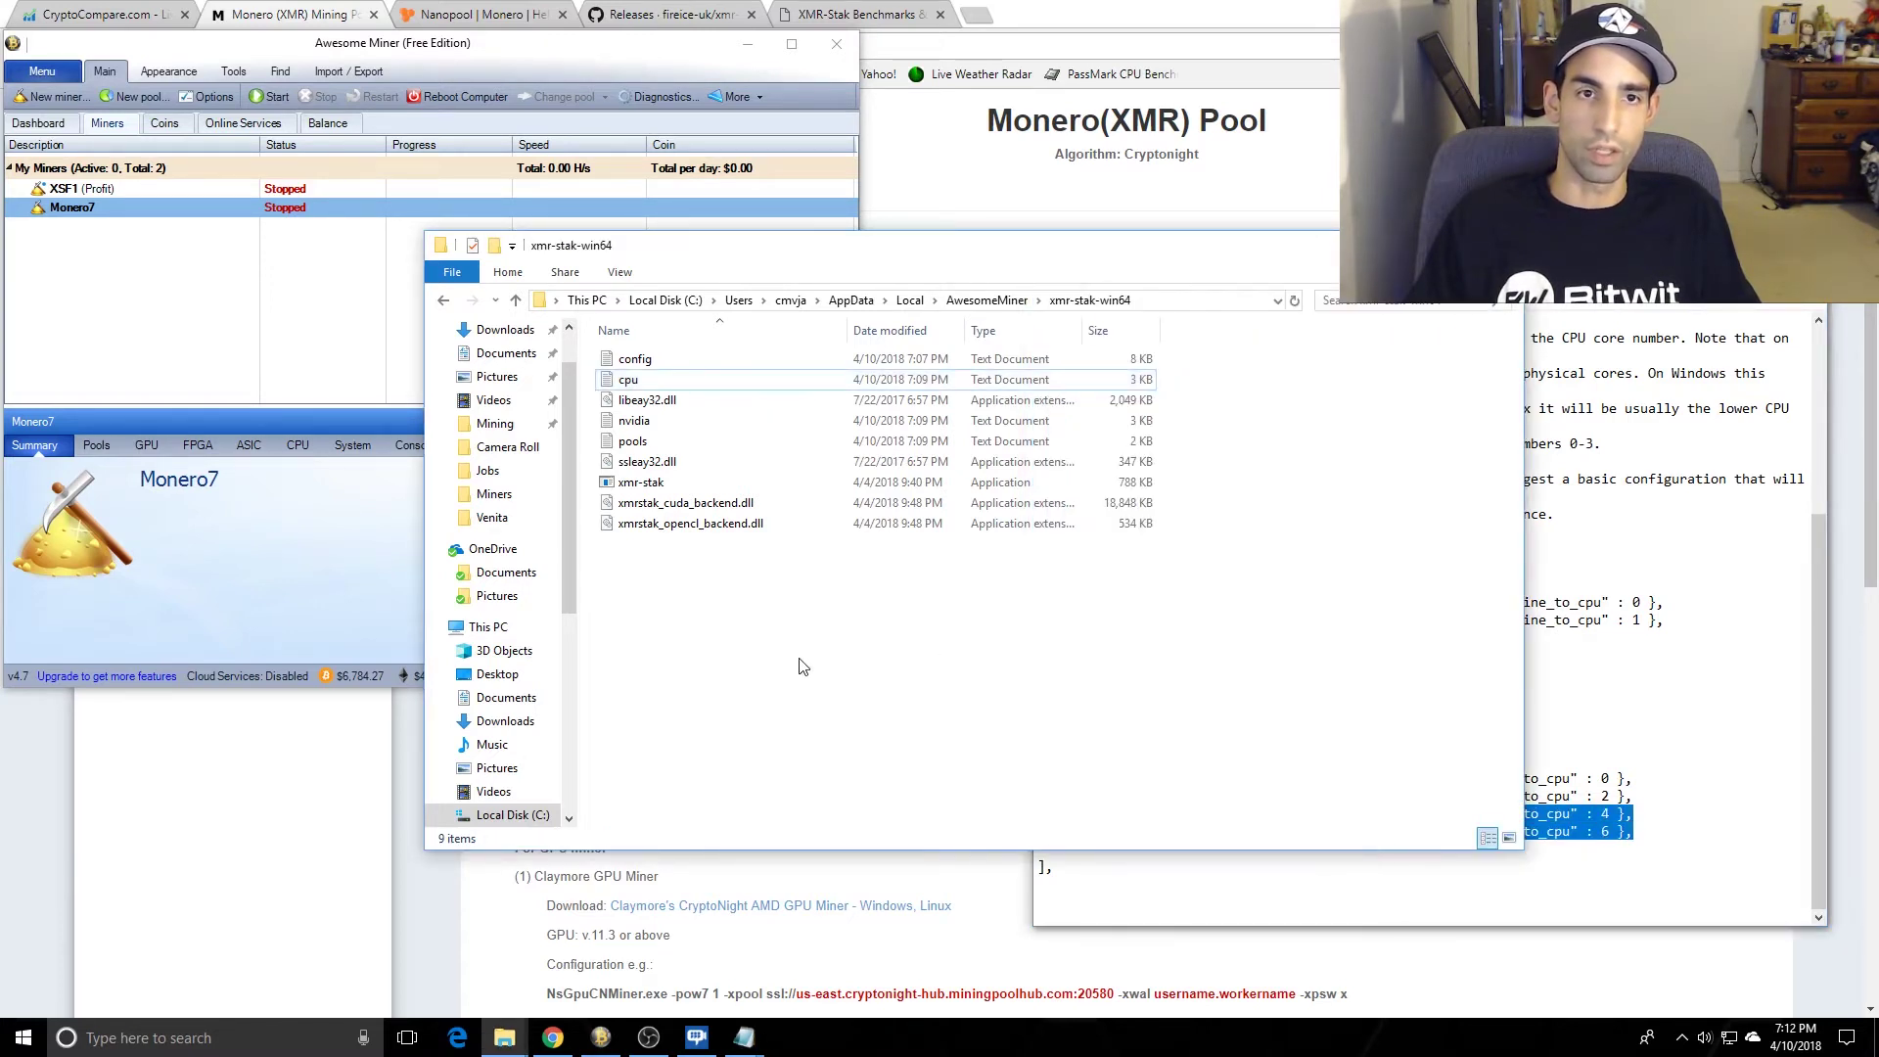
Step: Open the nvidia config file in Notepad, then switch to the XMR-Stak Benchmarks site
left_click(768, 422)
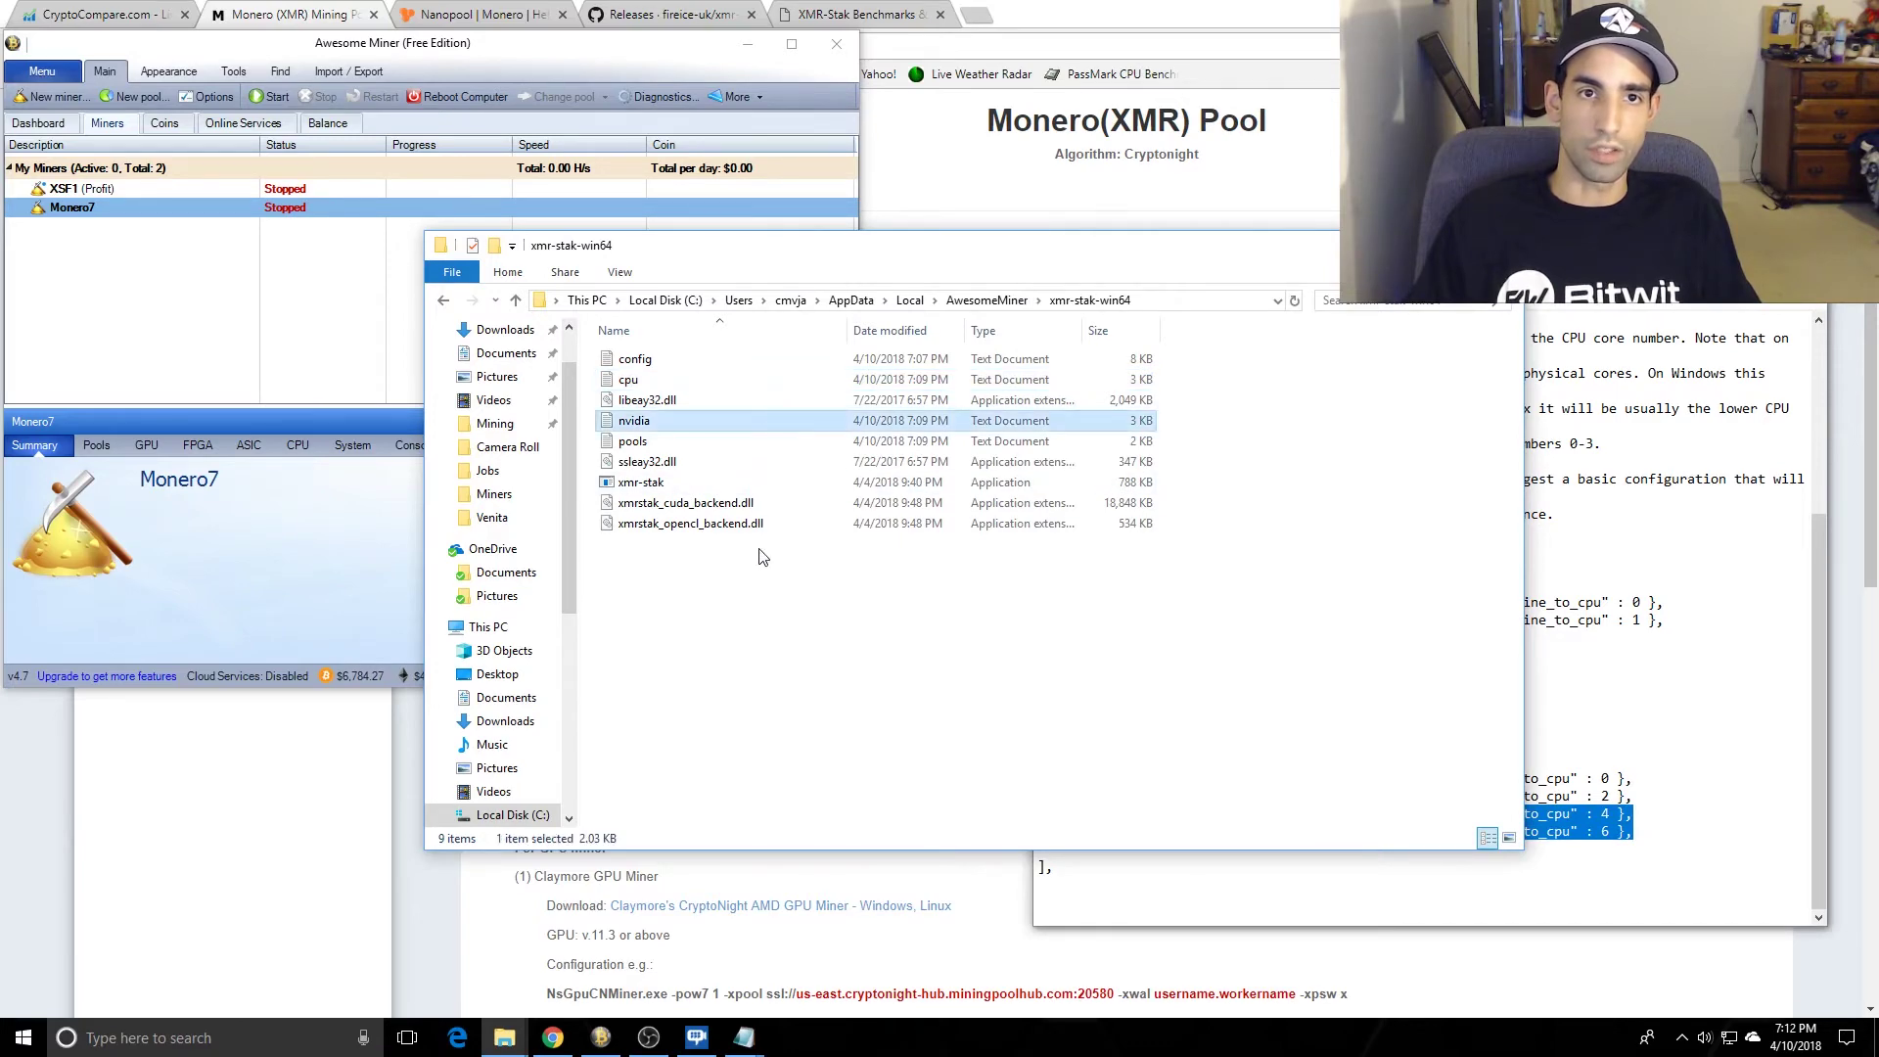
right_click(678, 423)
left_click(745, 481)
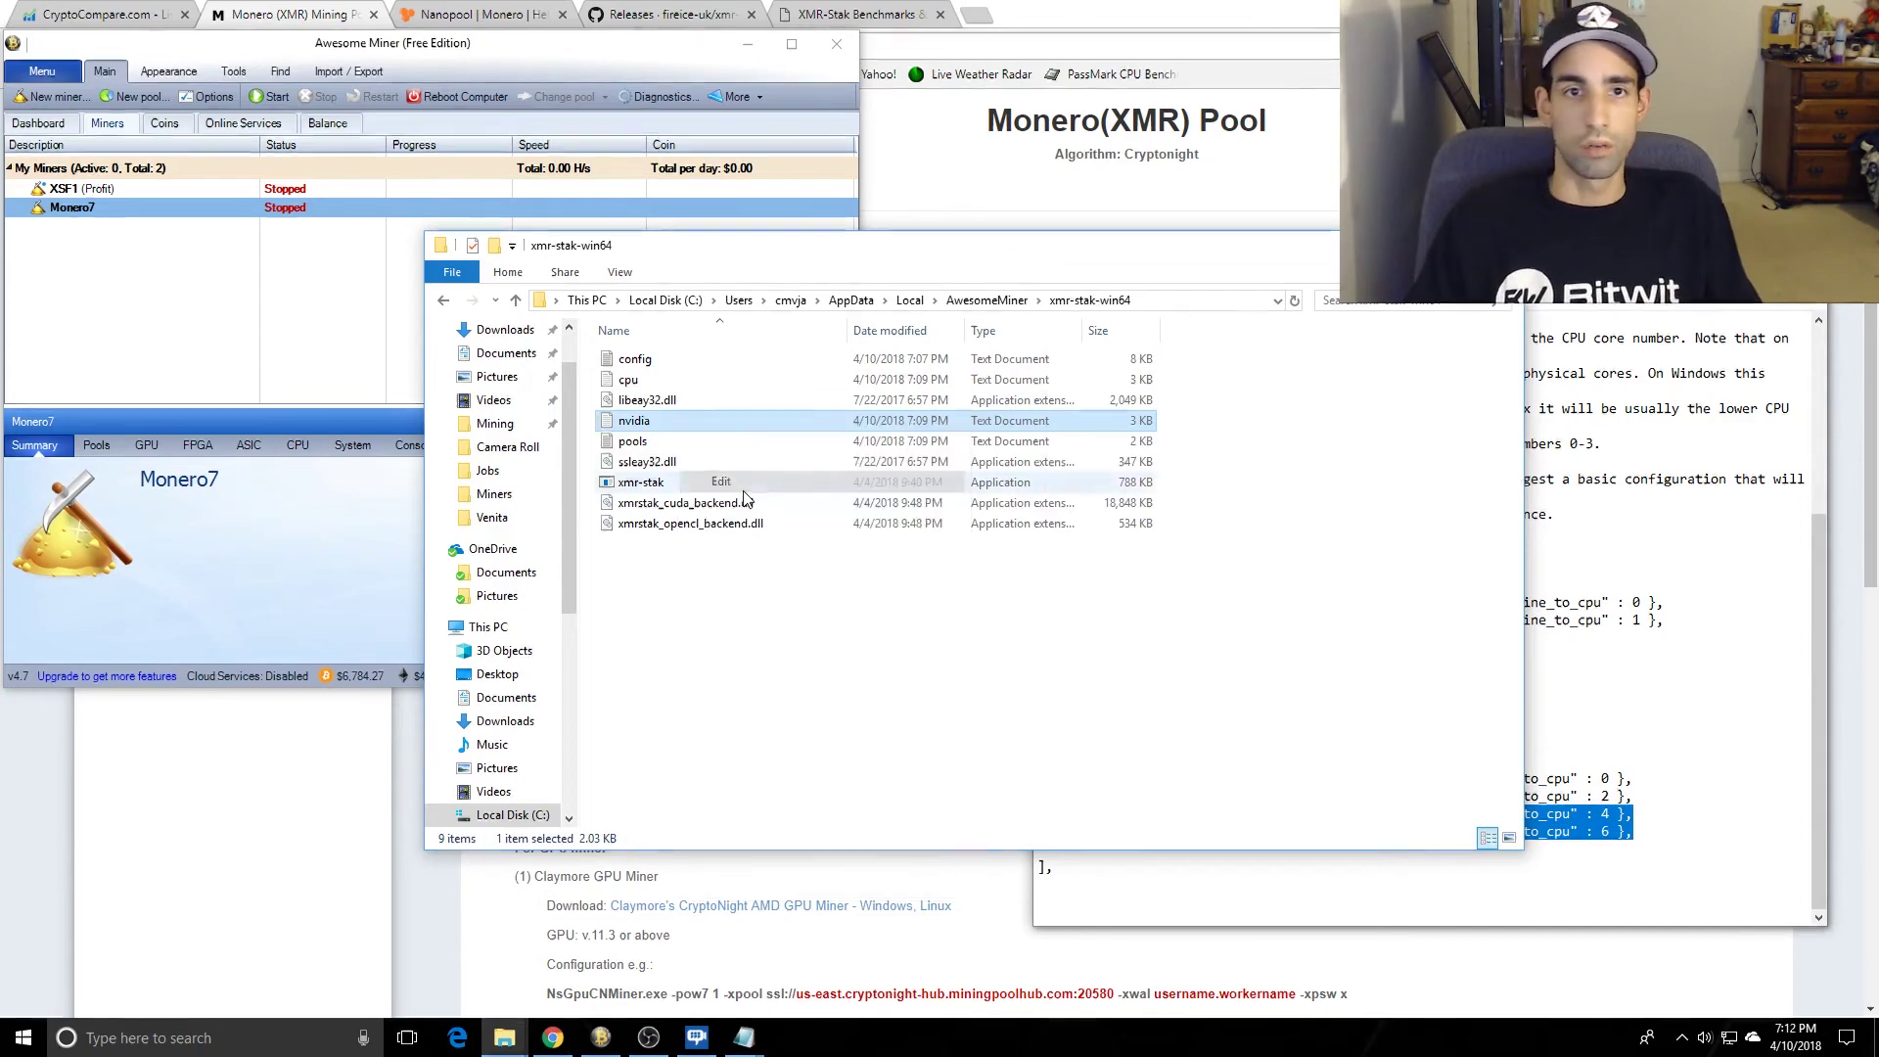
scroll(1262, 693, "down", 6)
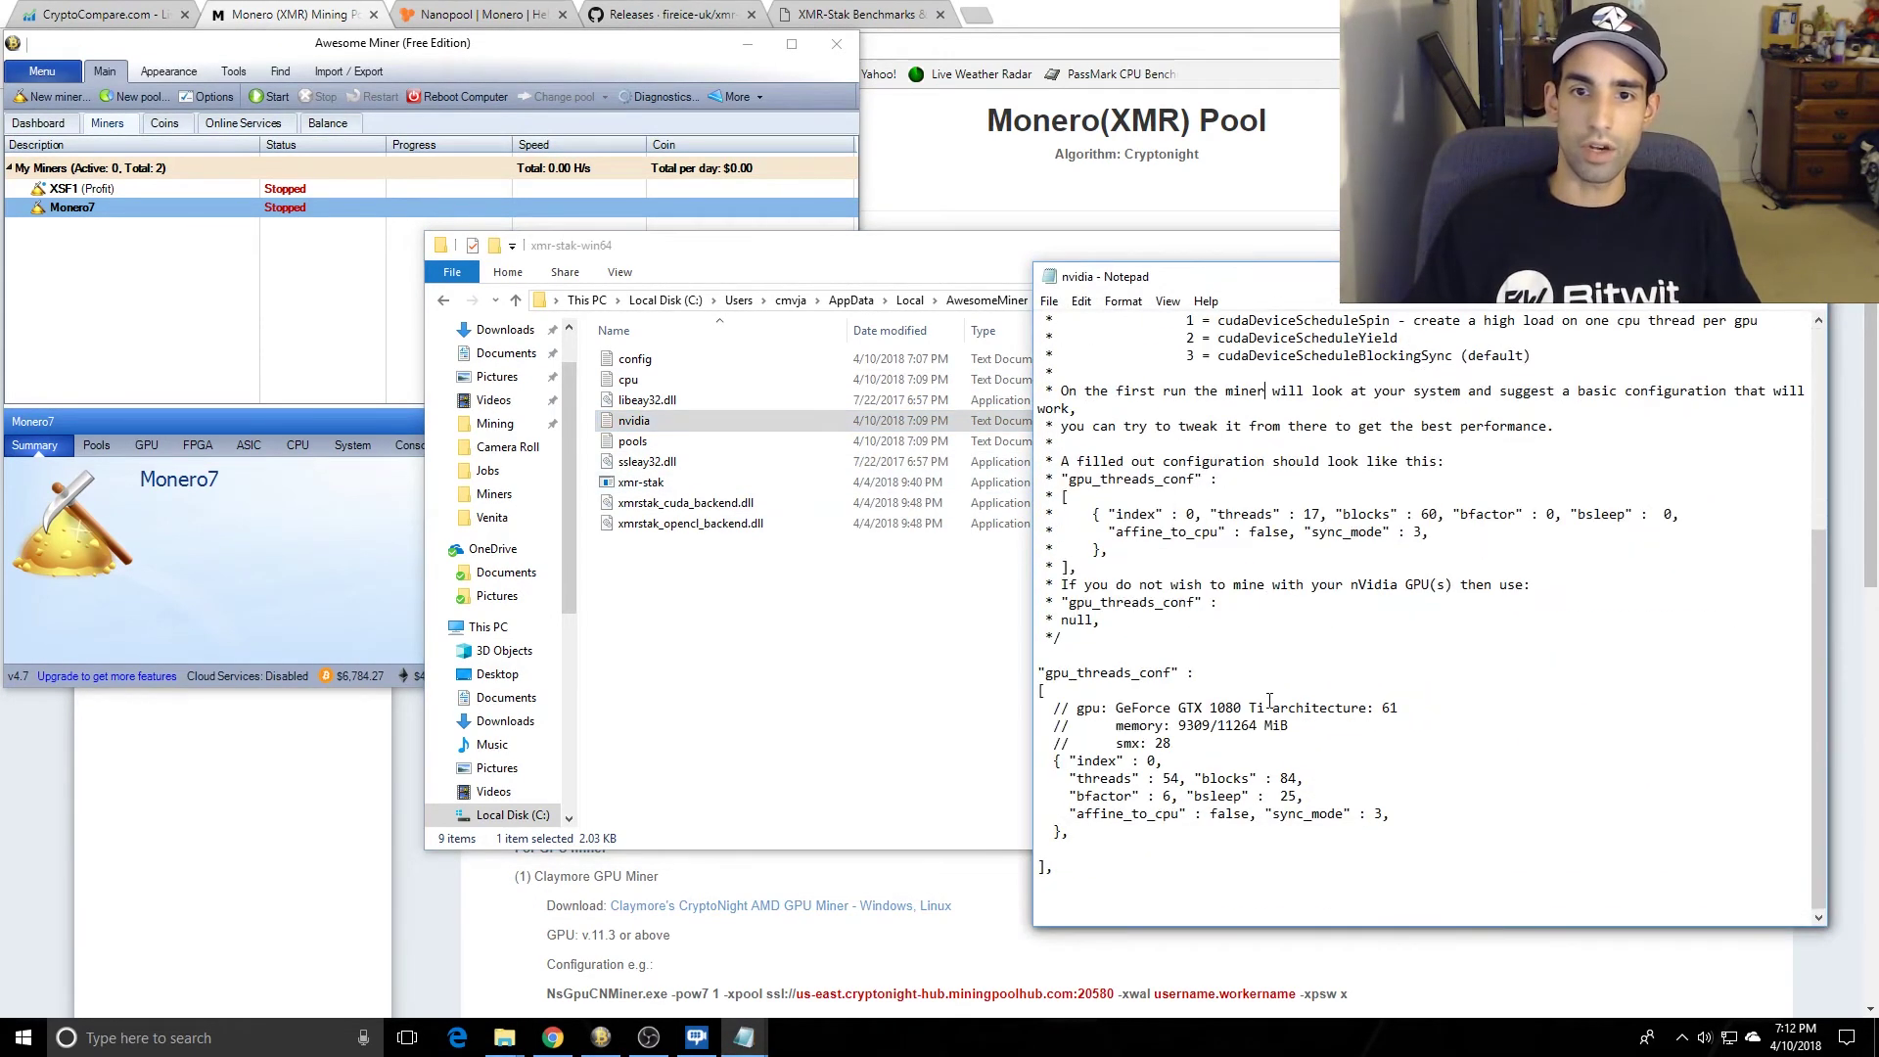
left_click(1270, 10)
left_click(822, 15)
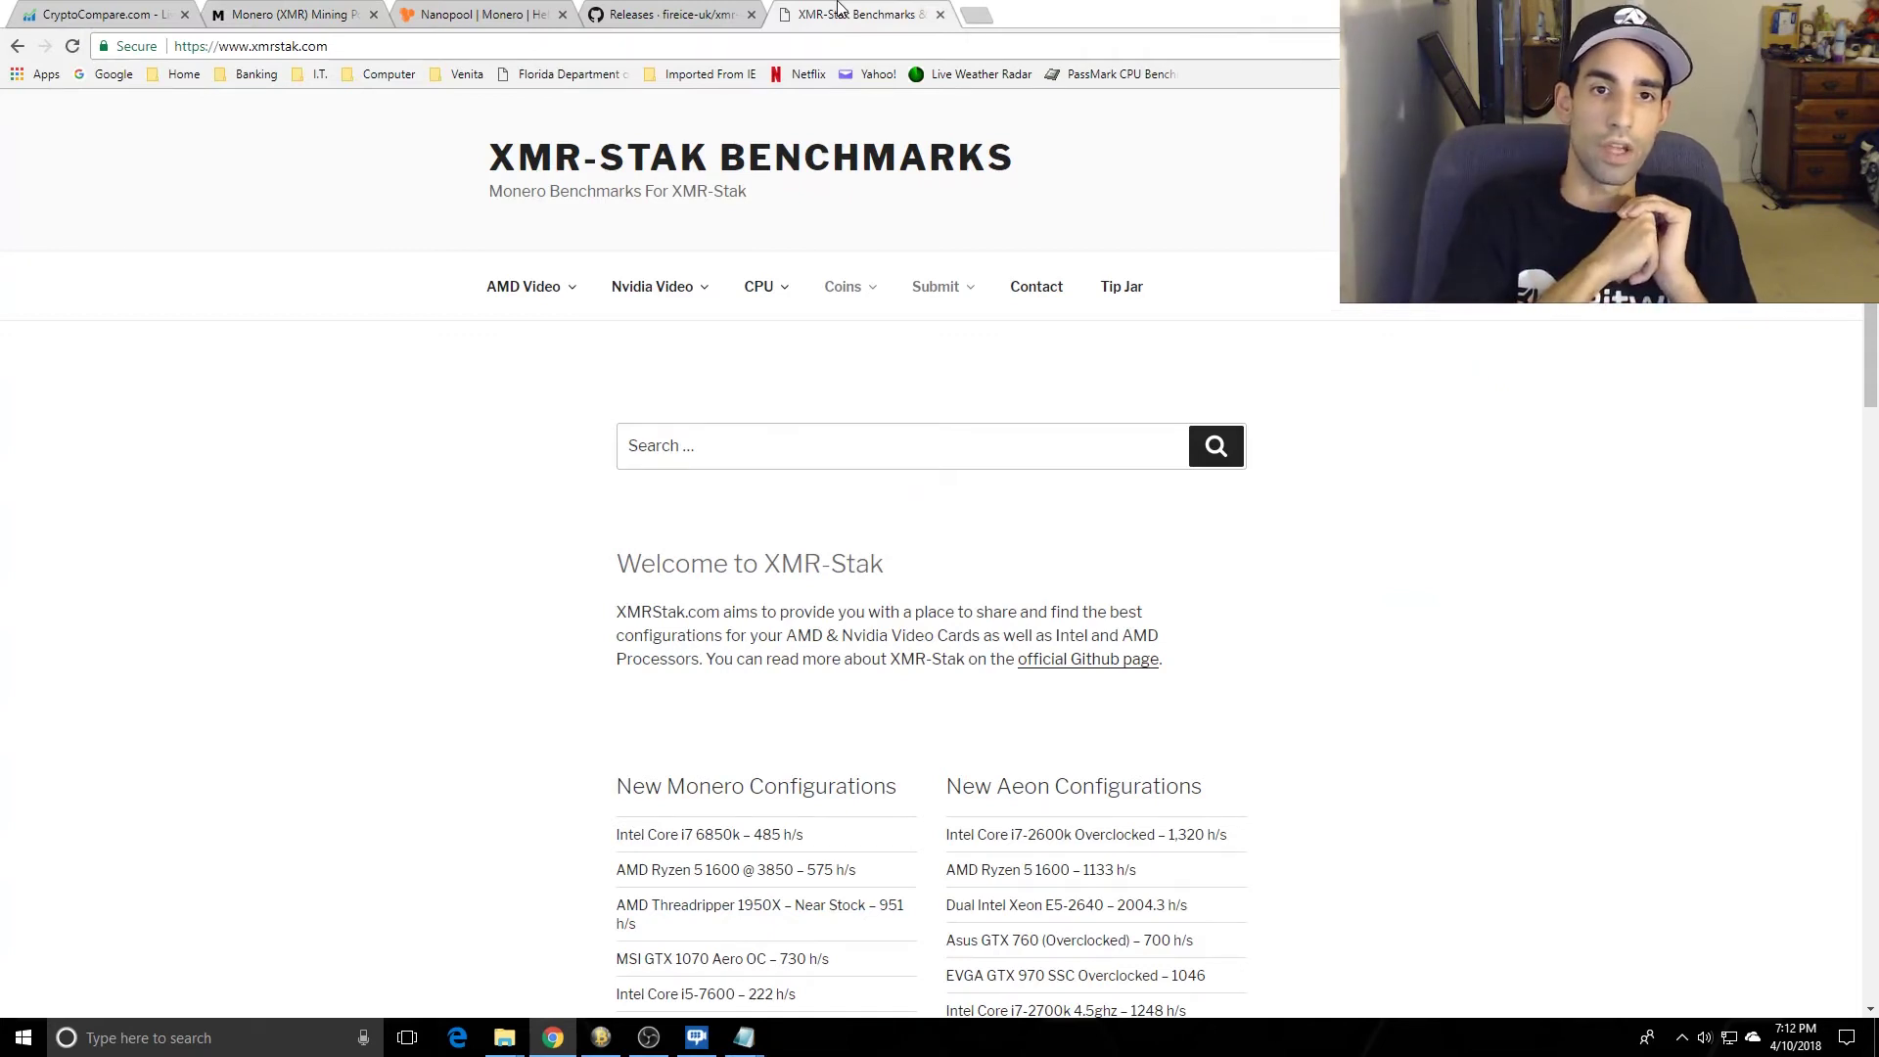
Step: Navigate Nvidia Video > GTX 10 Series > GTX 1080 > GTX 1080 Ti configurations
mouse_move(671, 292)
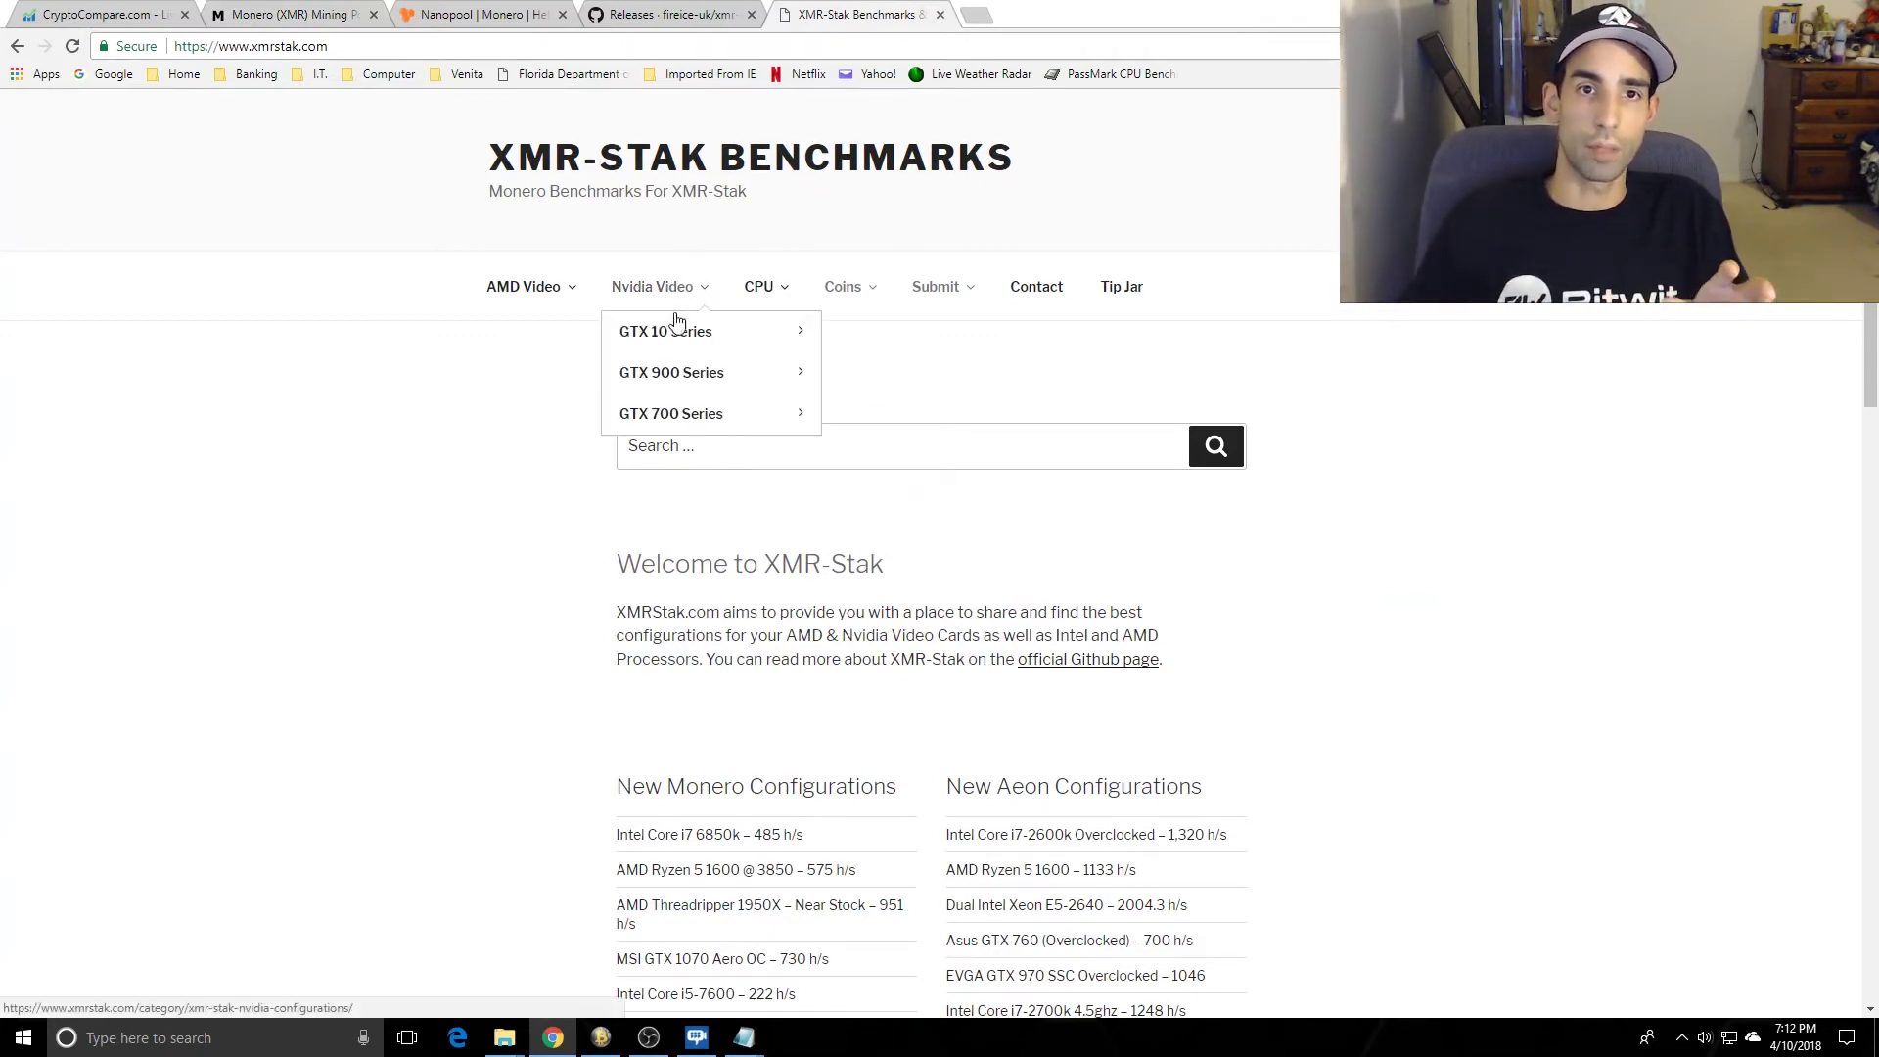
mouse_move(701, 338)
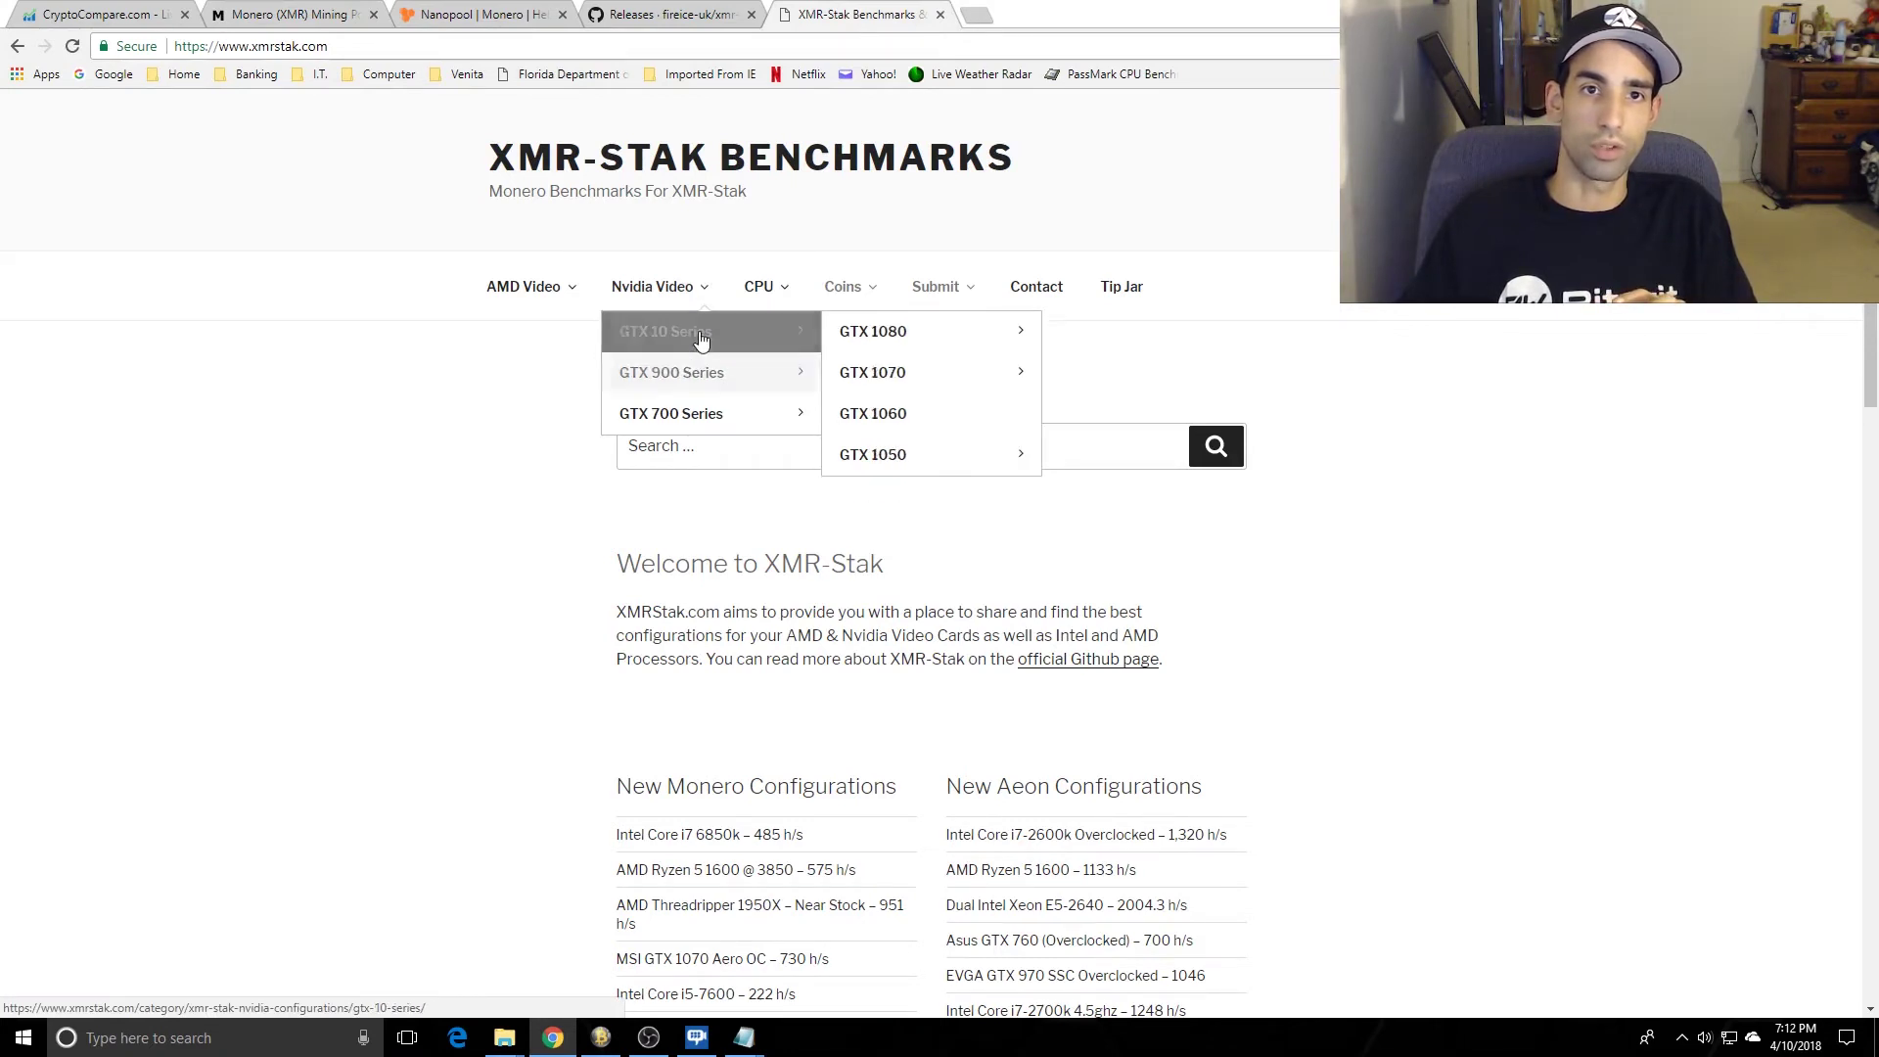
mouse_move(884, 340)
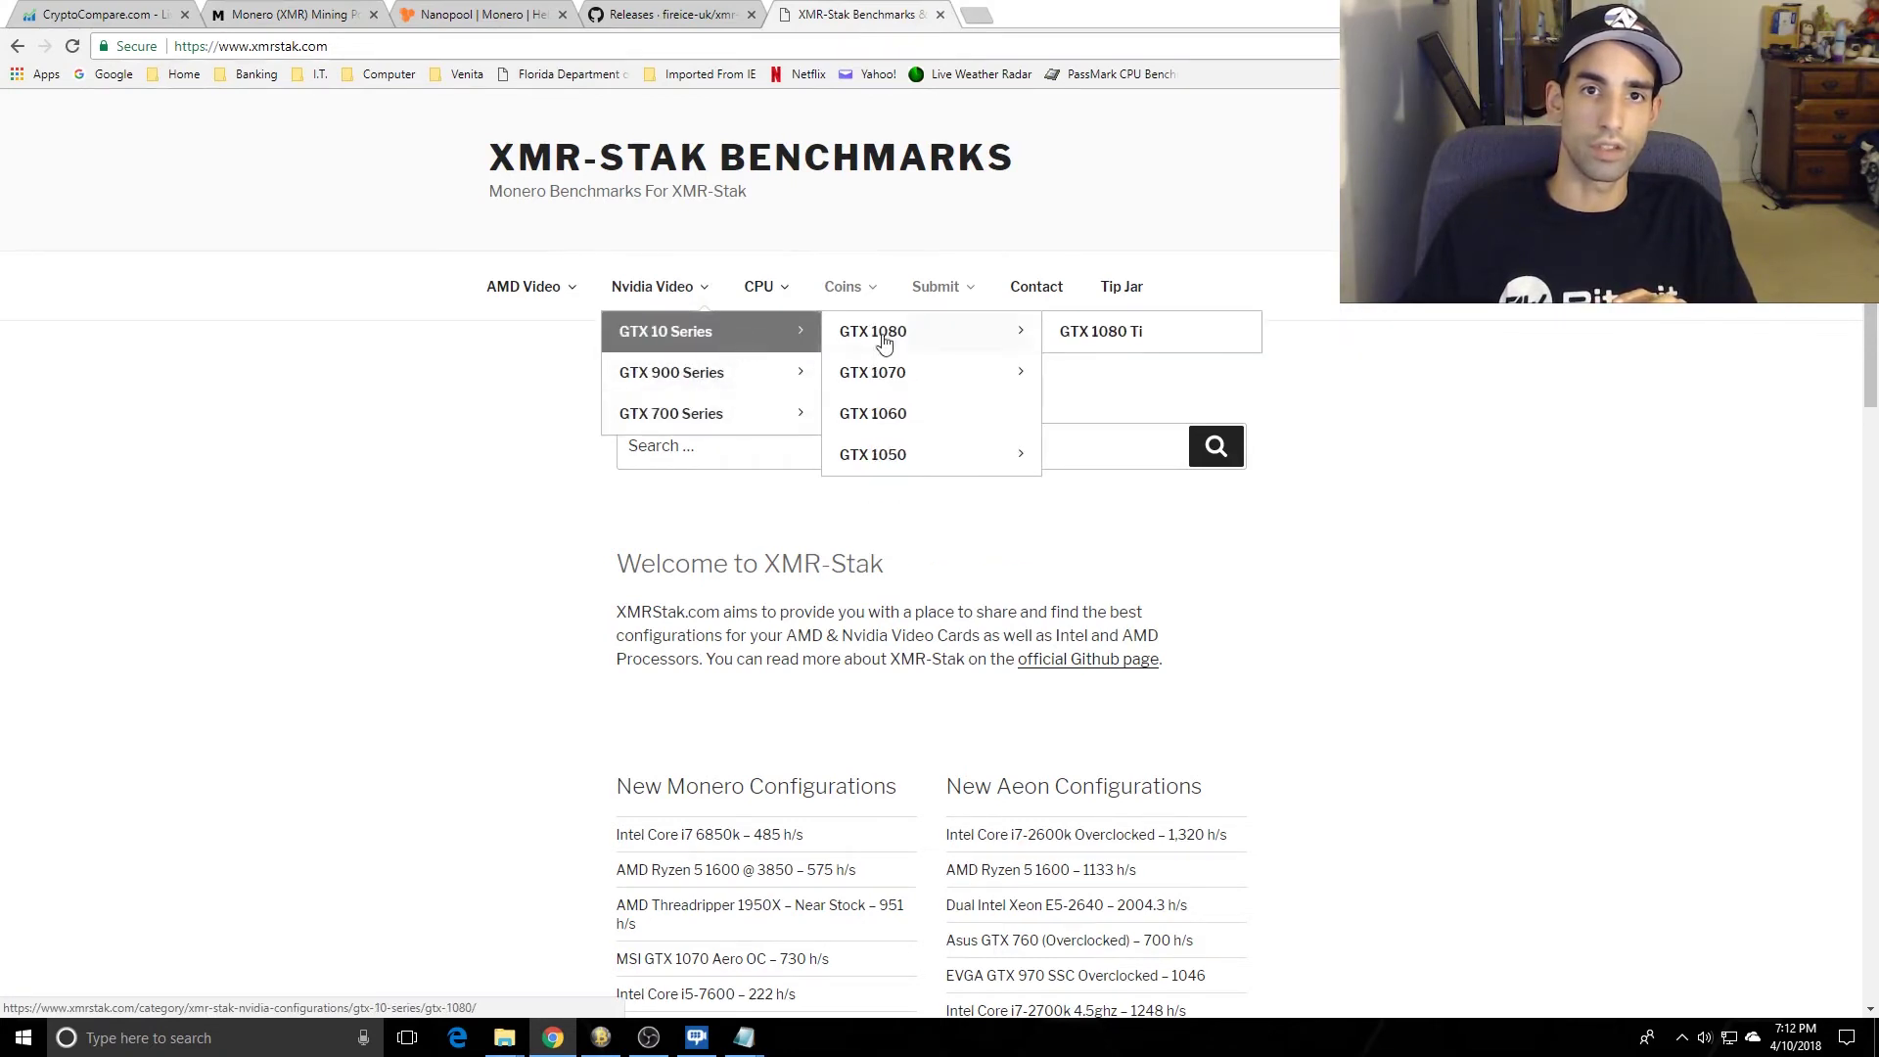
left_click(1130, 335)
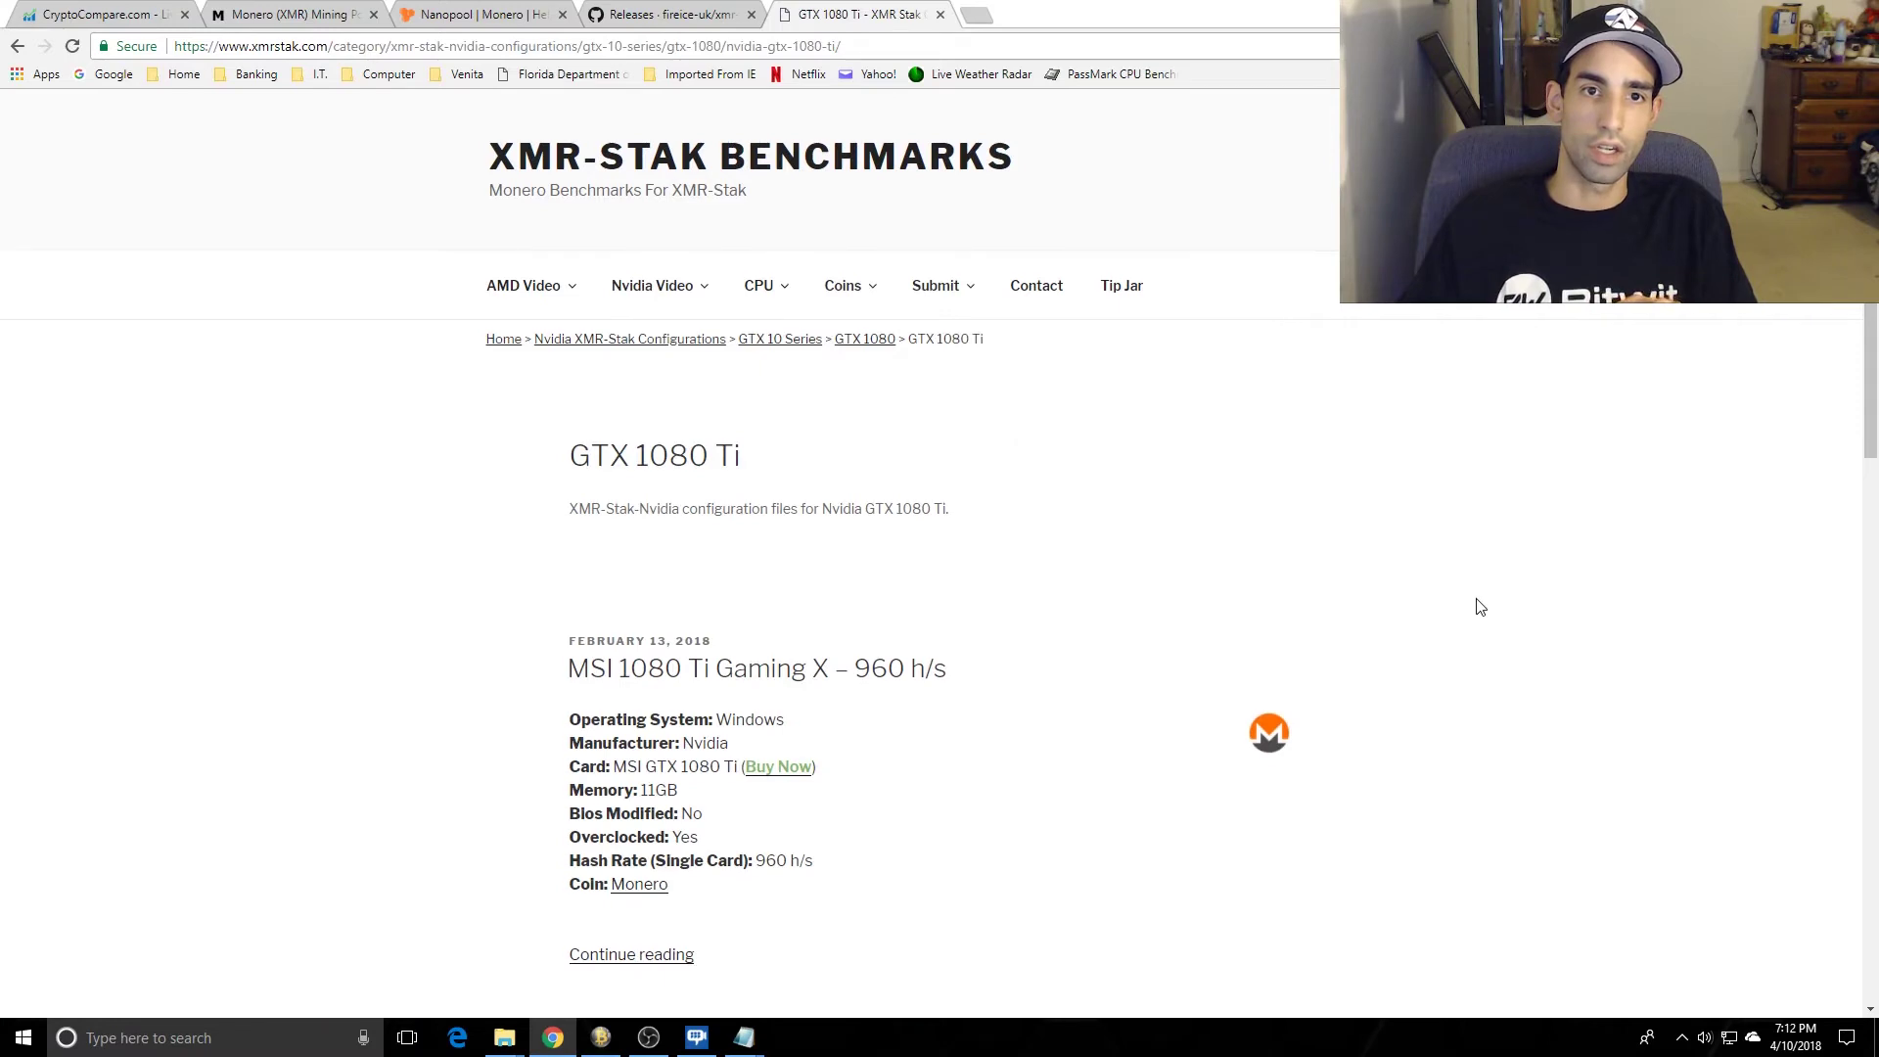
scroll(1480, 607, "down", 4)
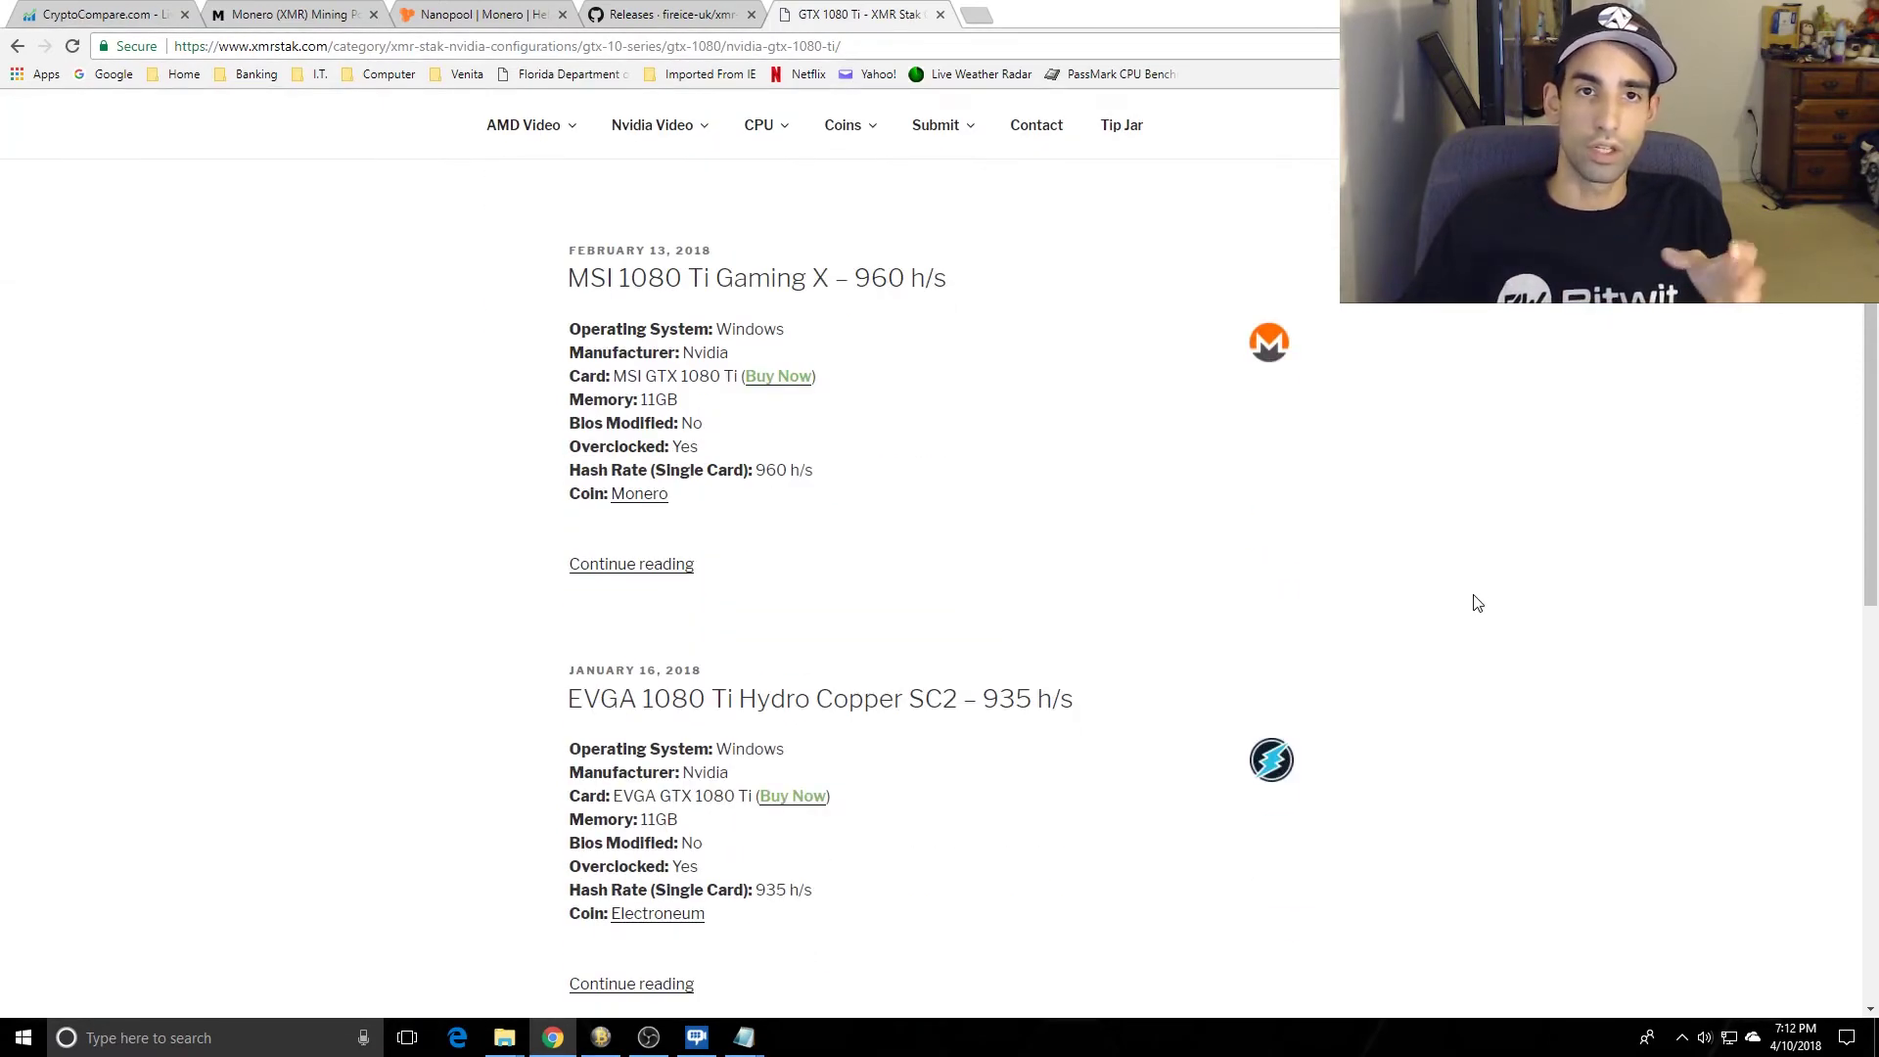
scroll(1476, 603, "down", 7)
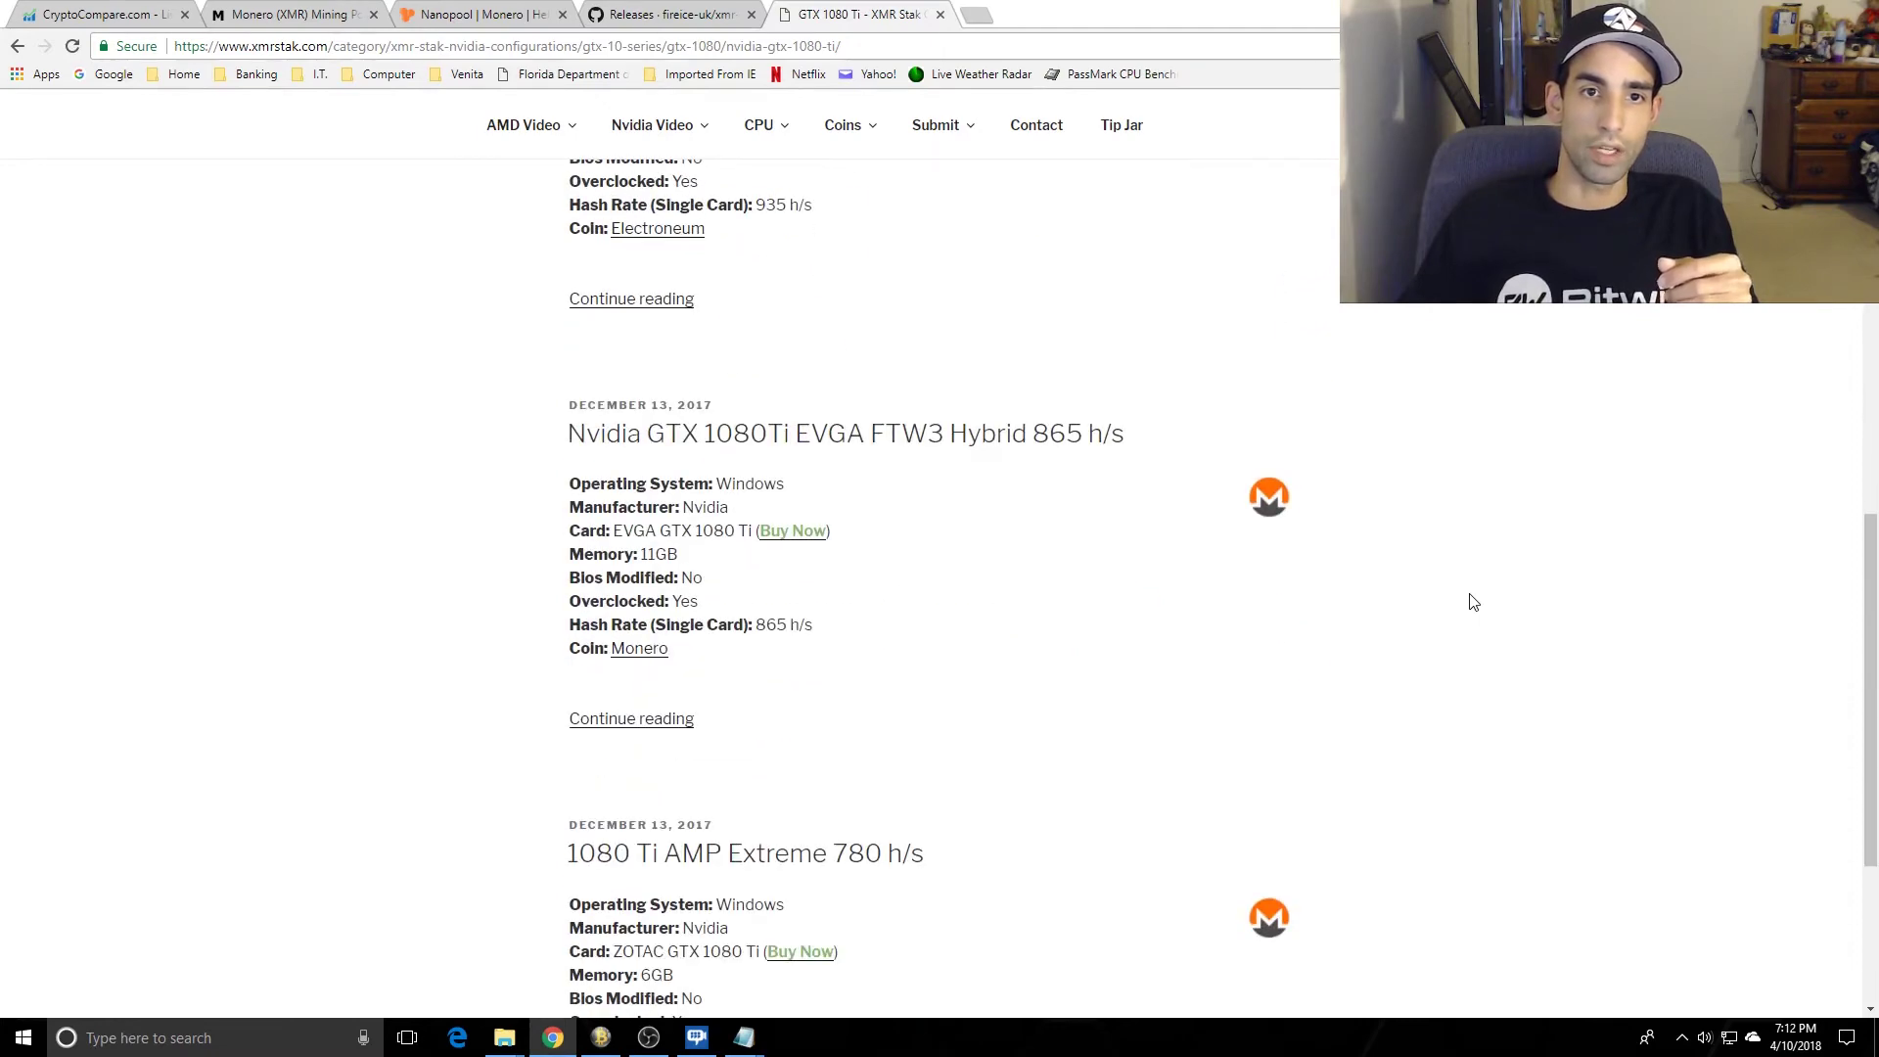
scroll(1473, 601, "up", 1)
Step: Read the full EVGA FTW3 Hybrid benchmark showing 32 threads, then return to the nvidia file
left_click(662, 820)
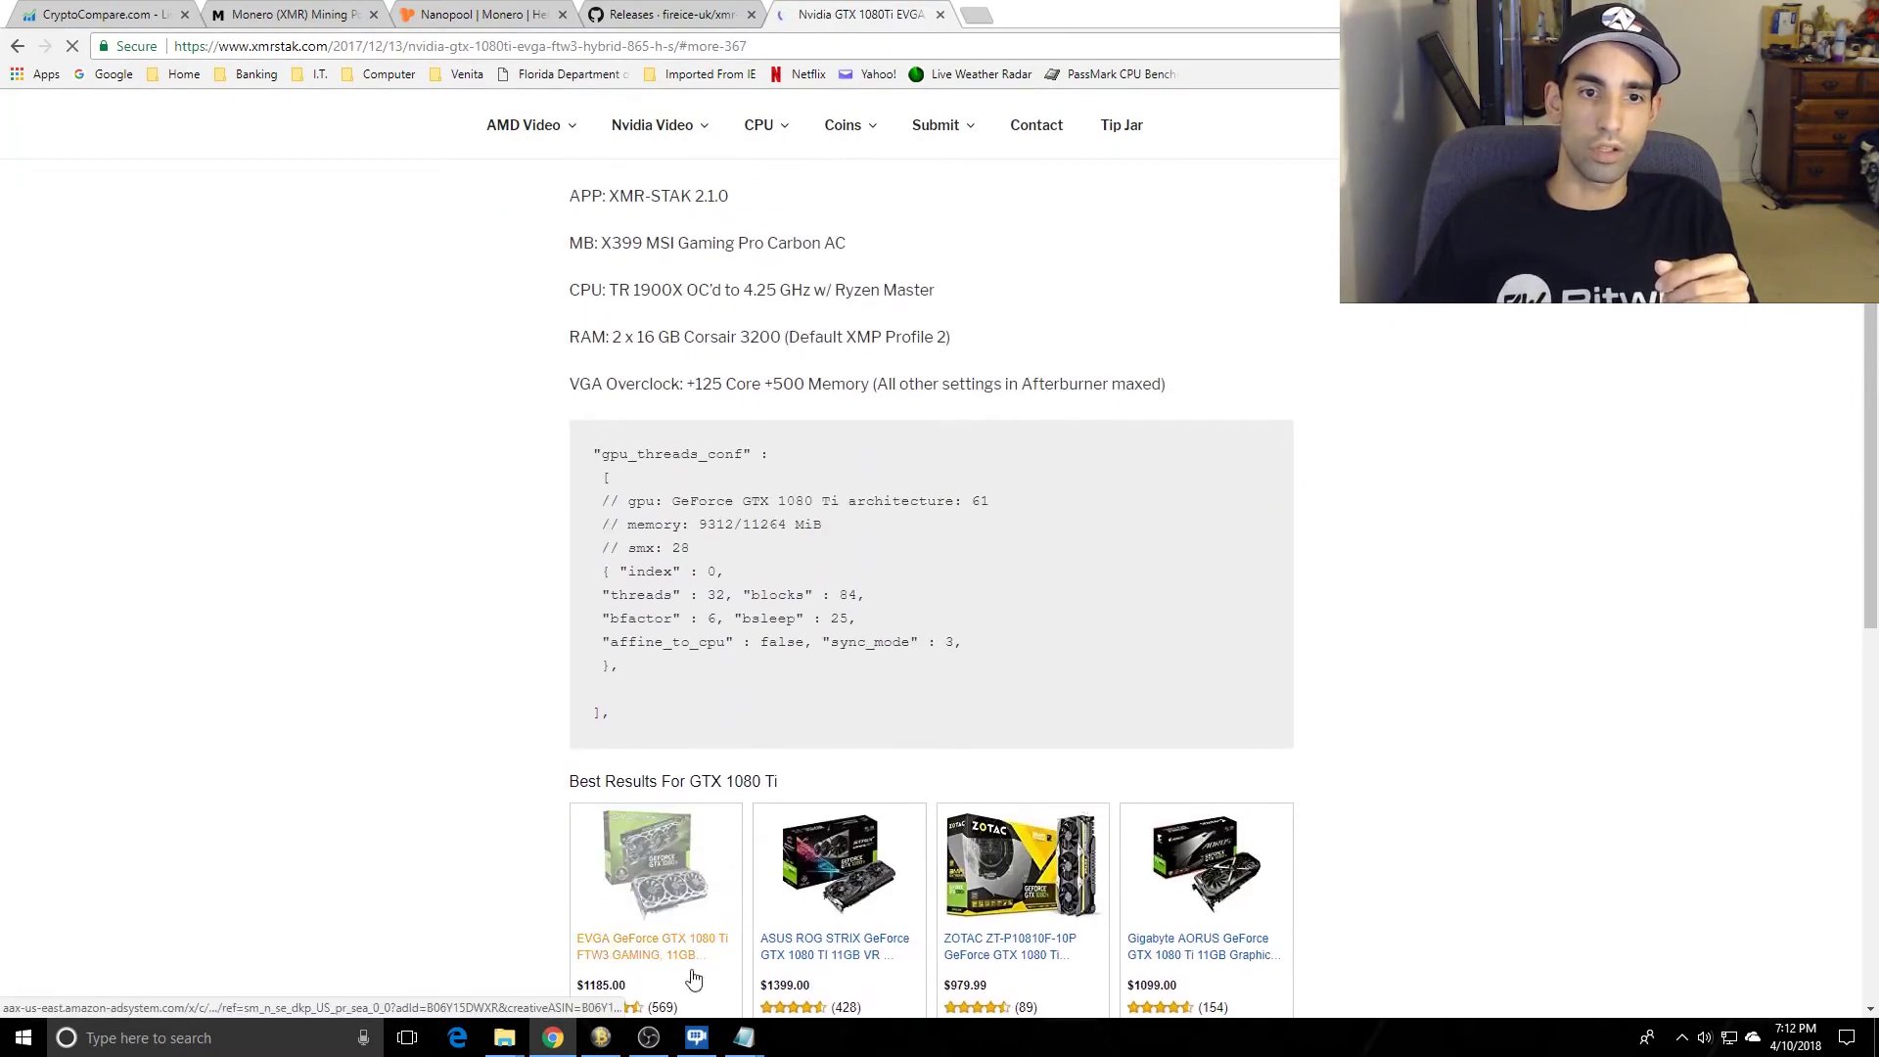
mouse_move(744, 1035)
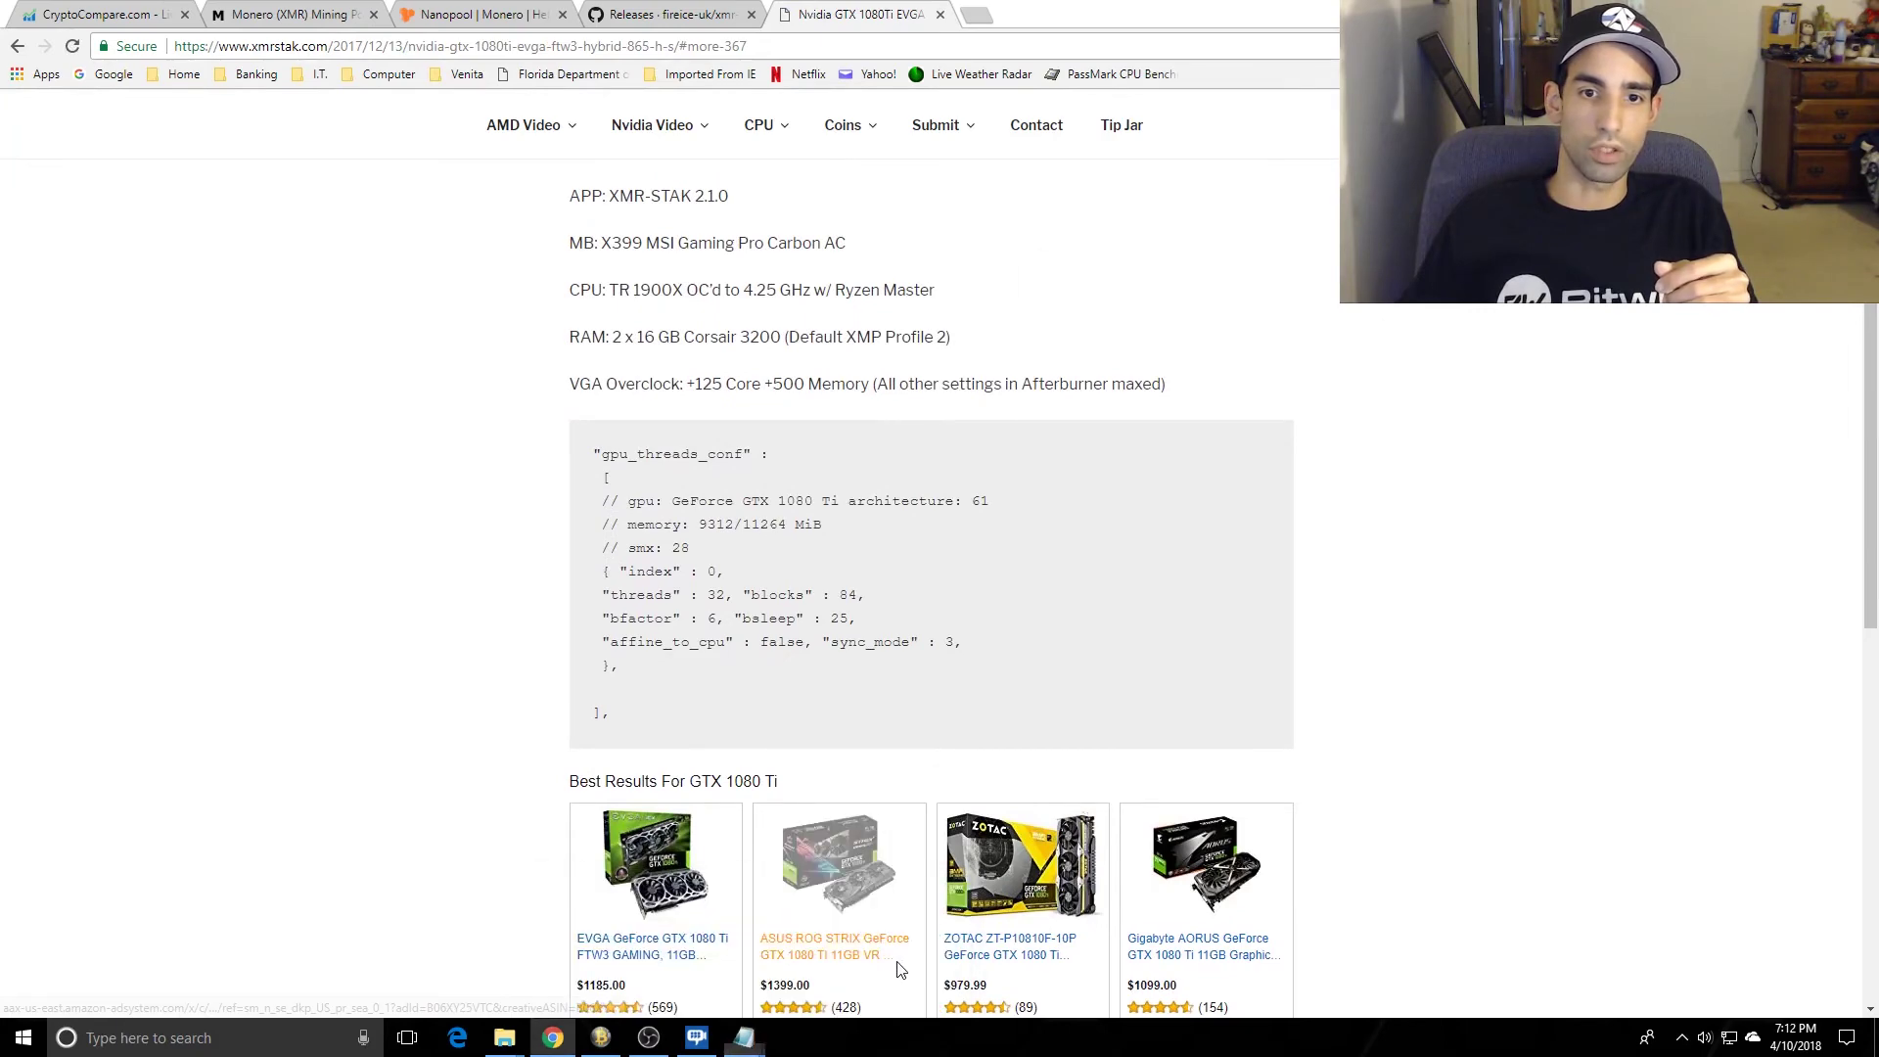
left_click(894, 969)
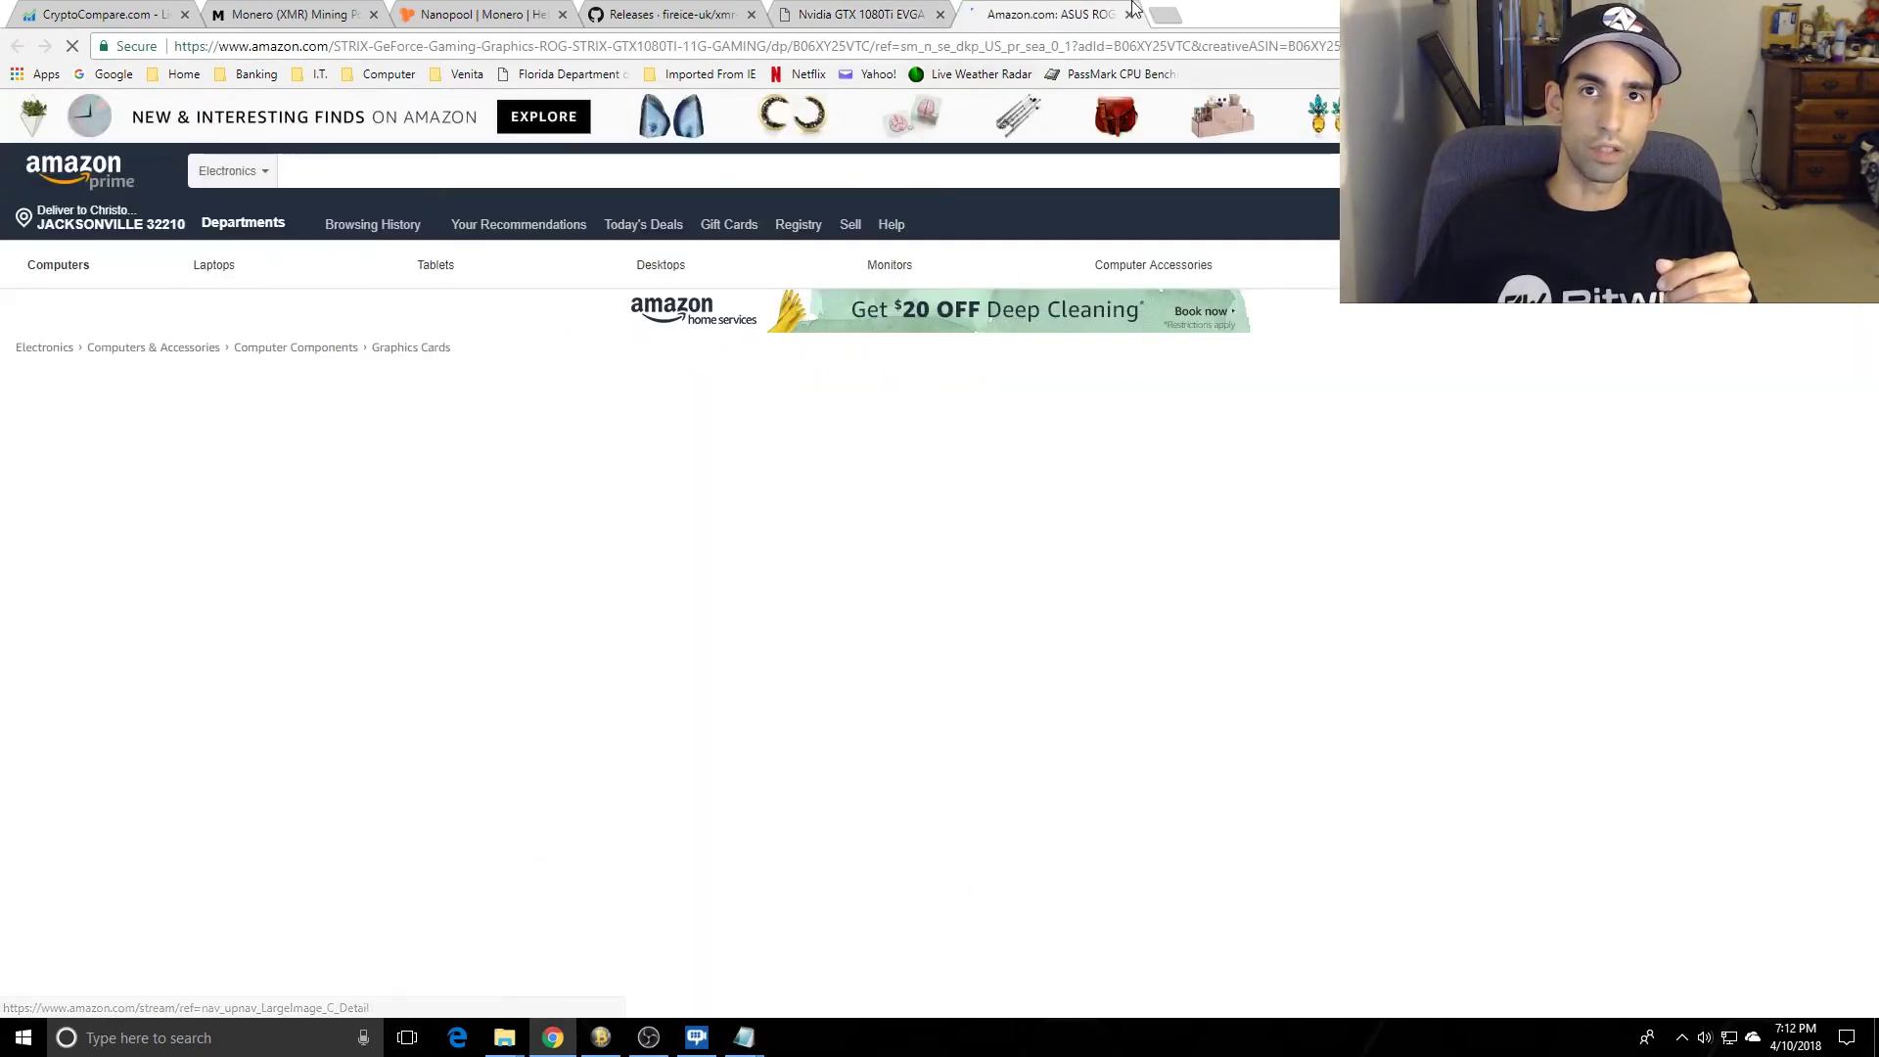
left_click(1129, 14)
mouse_move(744, 1036)
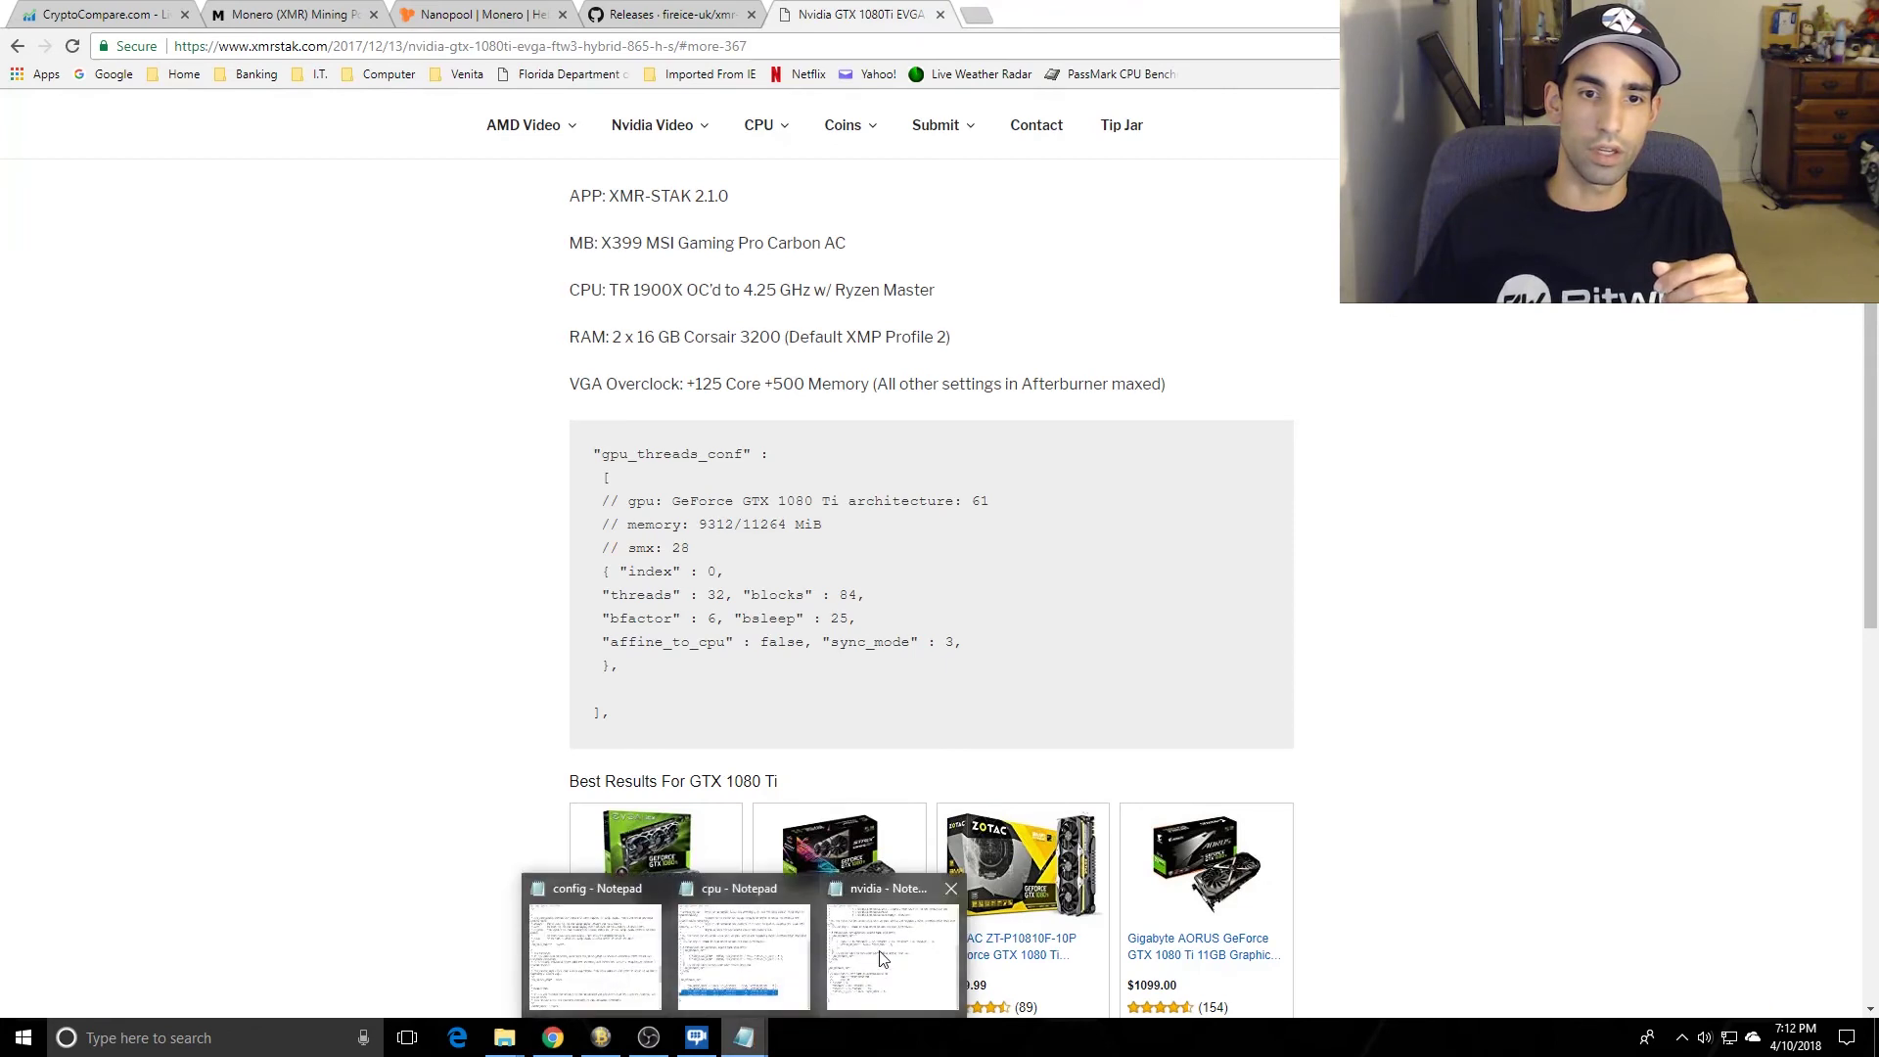
left_click(909, 935)
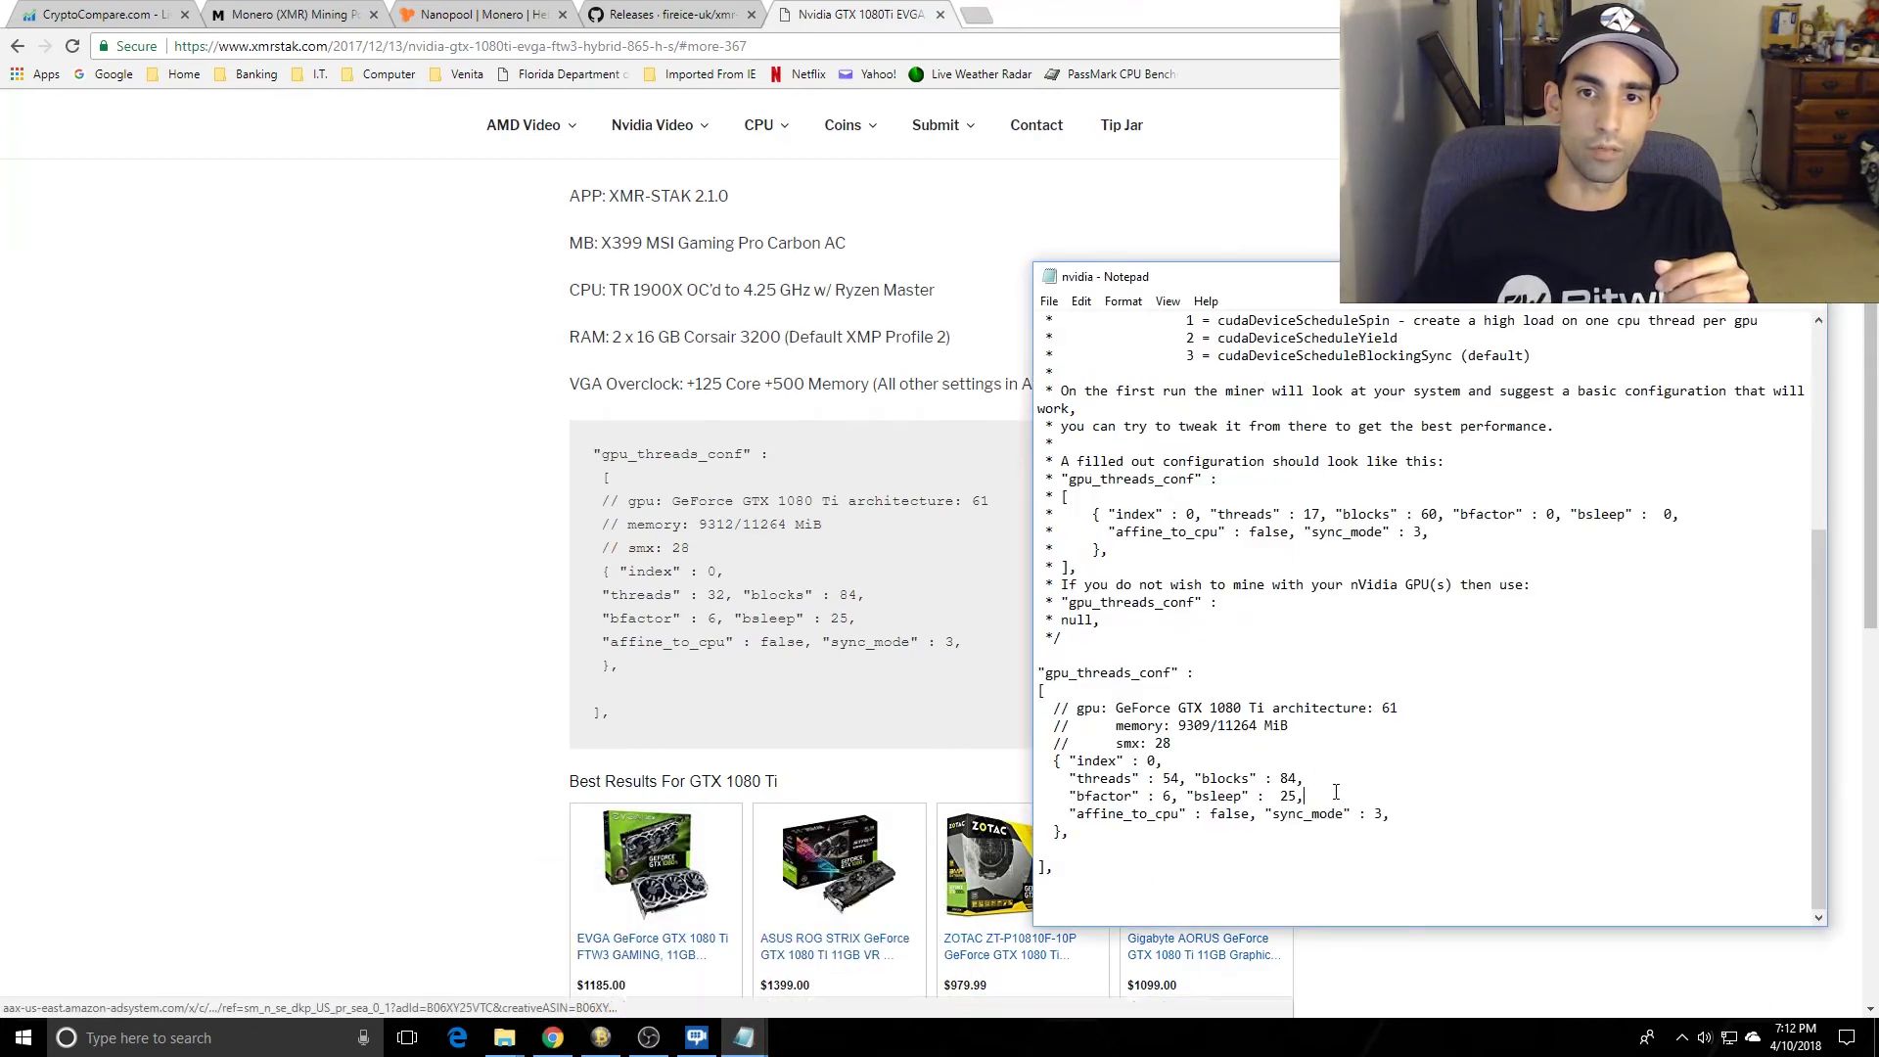
Step: Change the nvidia file's threads value from 54 to 32 and save it
mouse_move(1172, 798)
left_mouse_down()
mouse_move(1136, 813)
mouse_move(1171, 797)
left_mouse_up()
left_click(1162, 798)
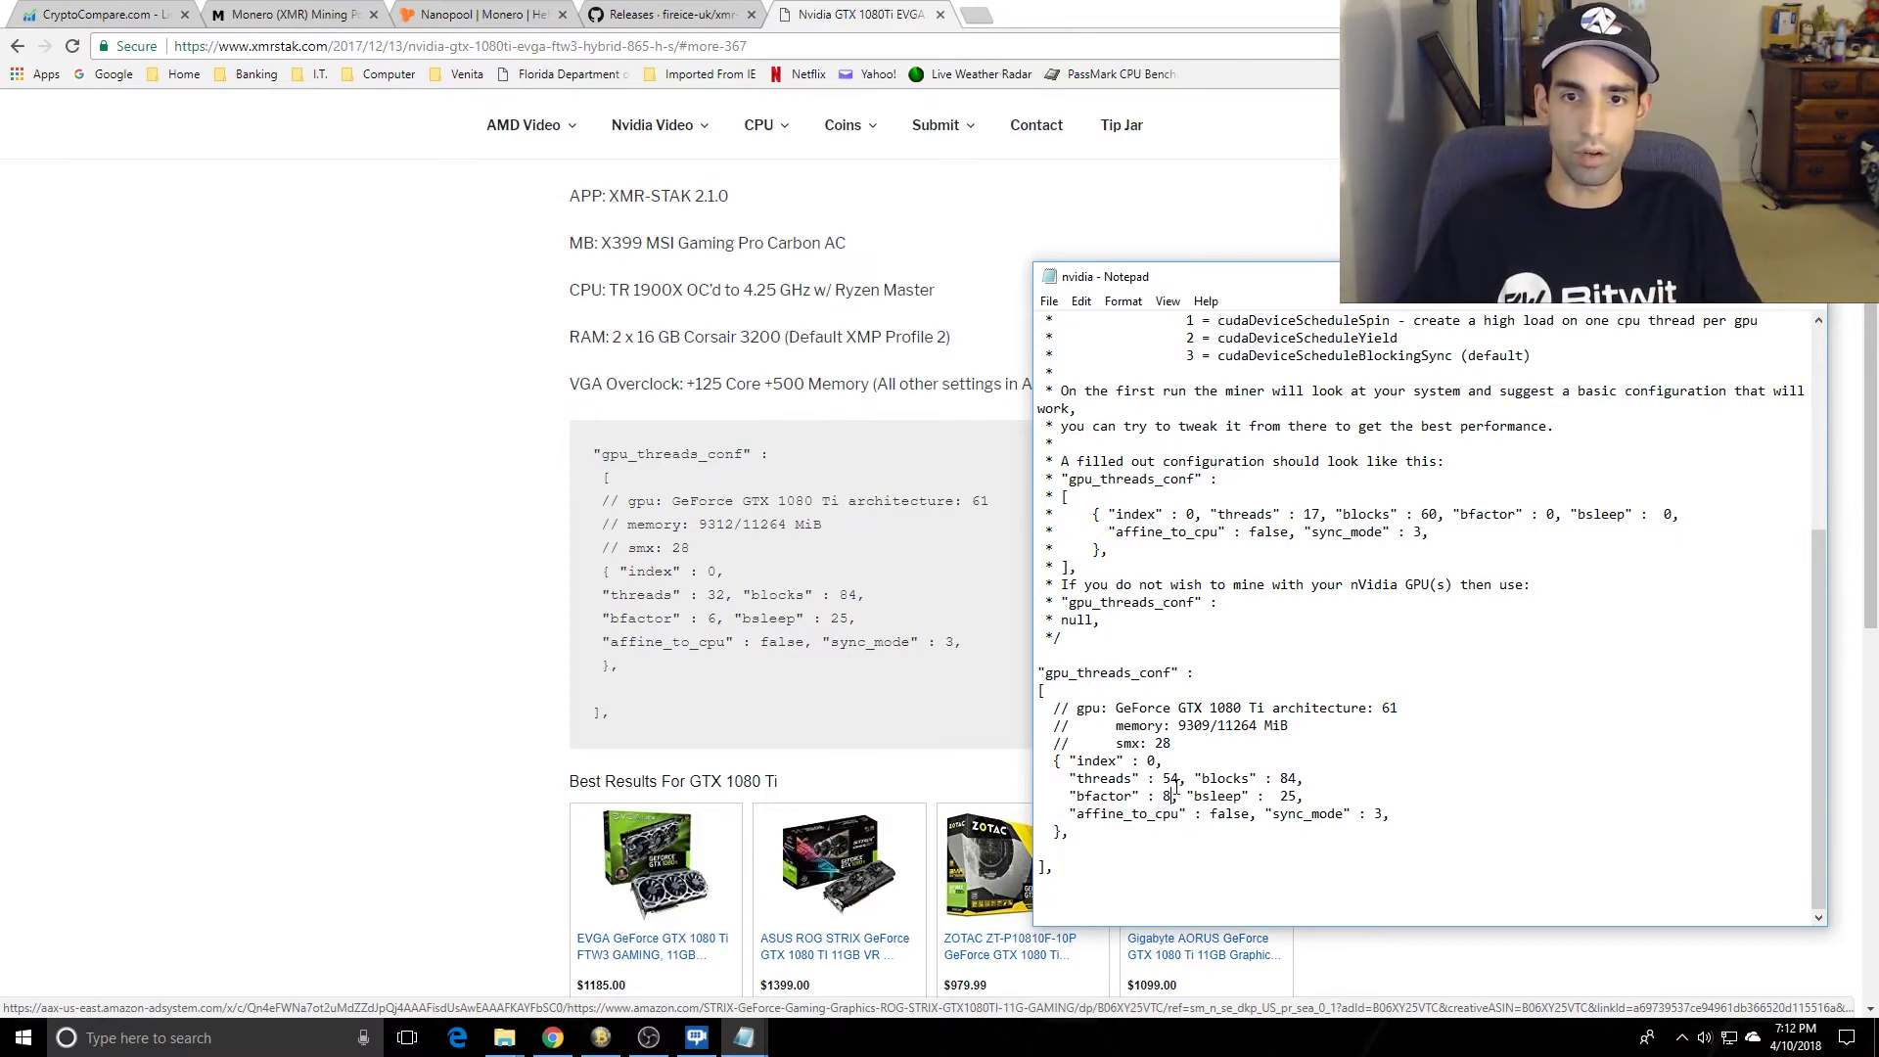
left_click_drag(1180, 778, 1164, 778)
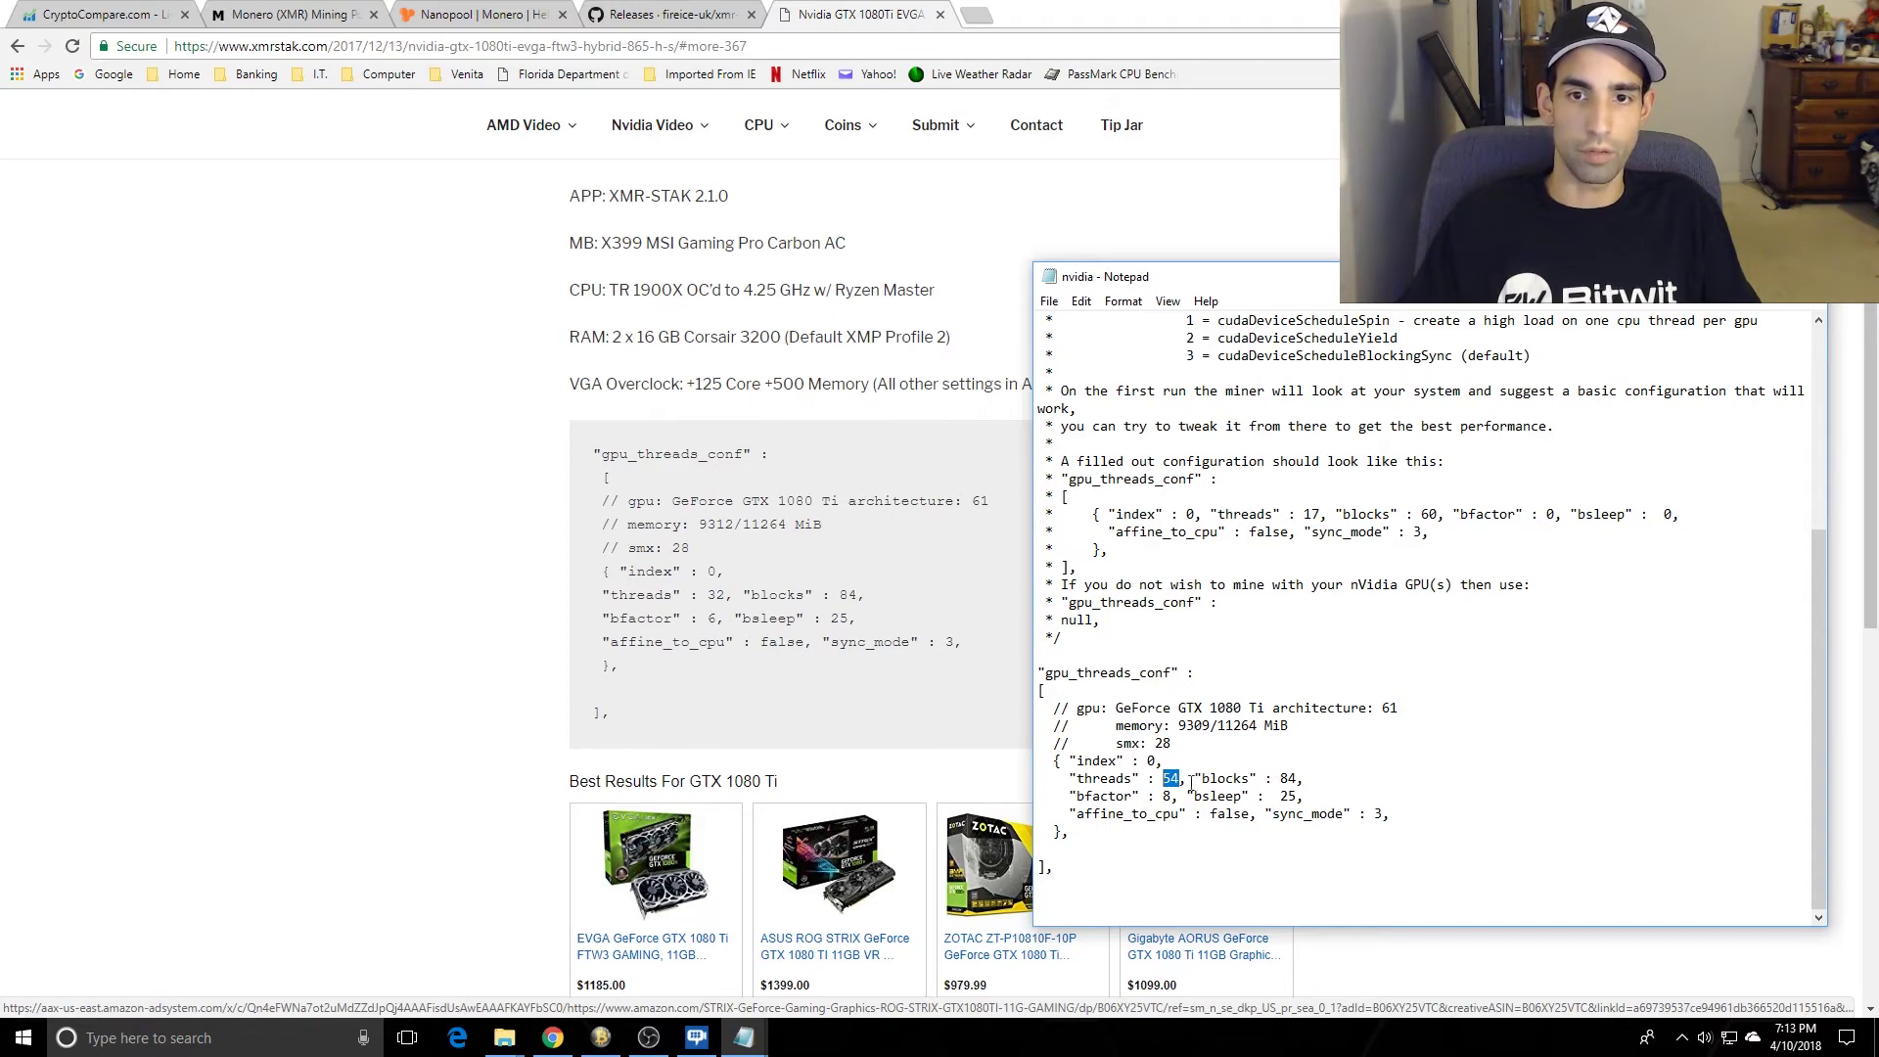
left_click(1173, 780)
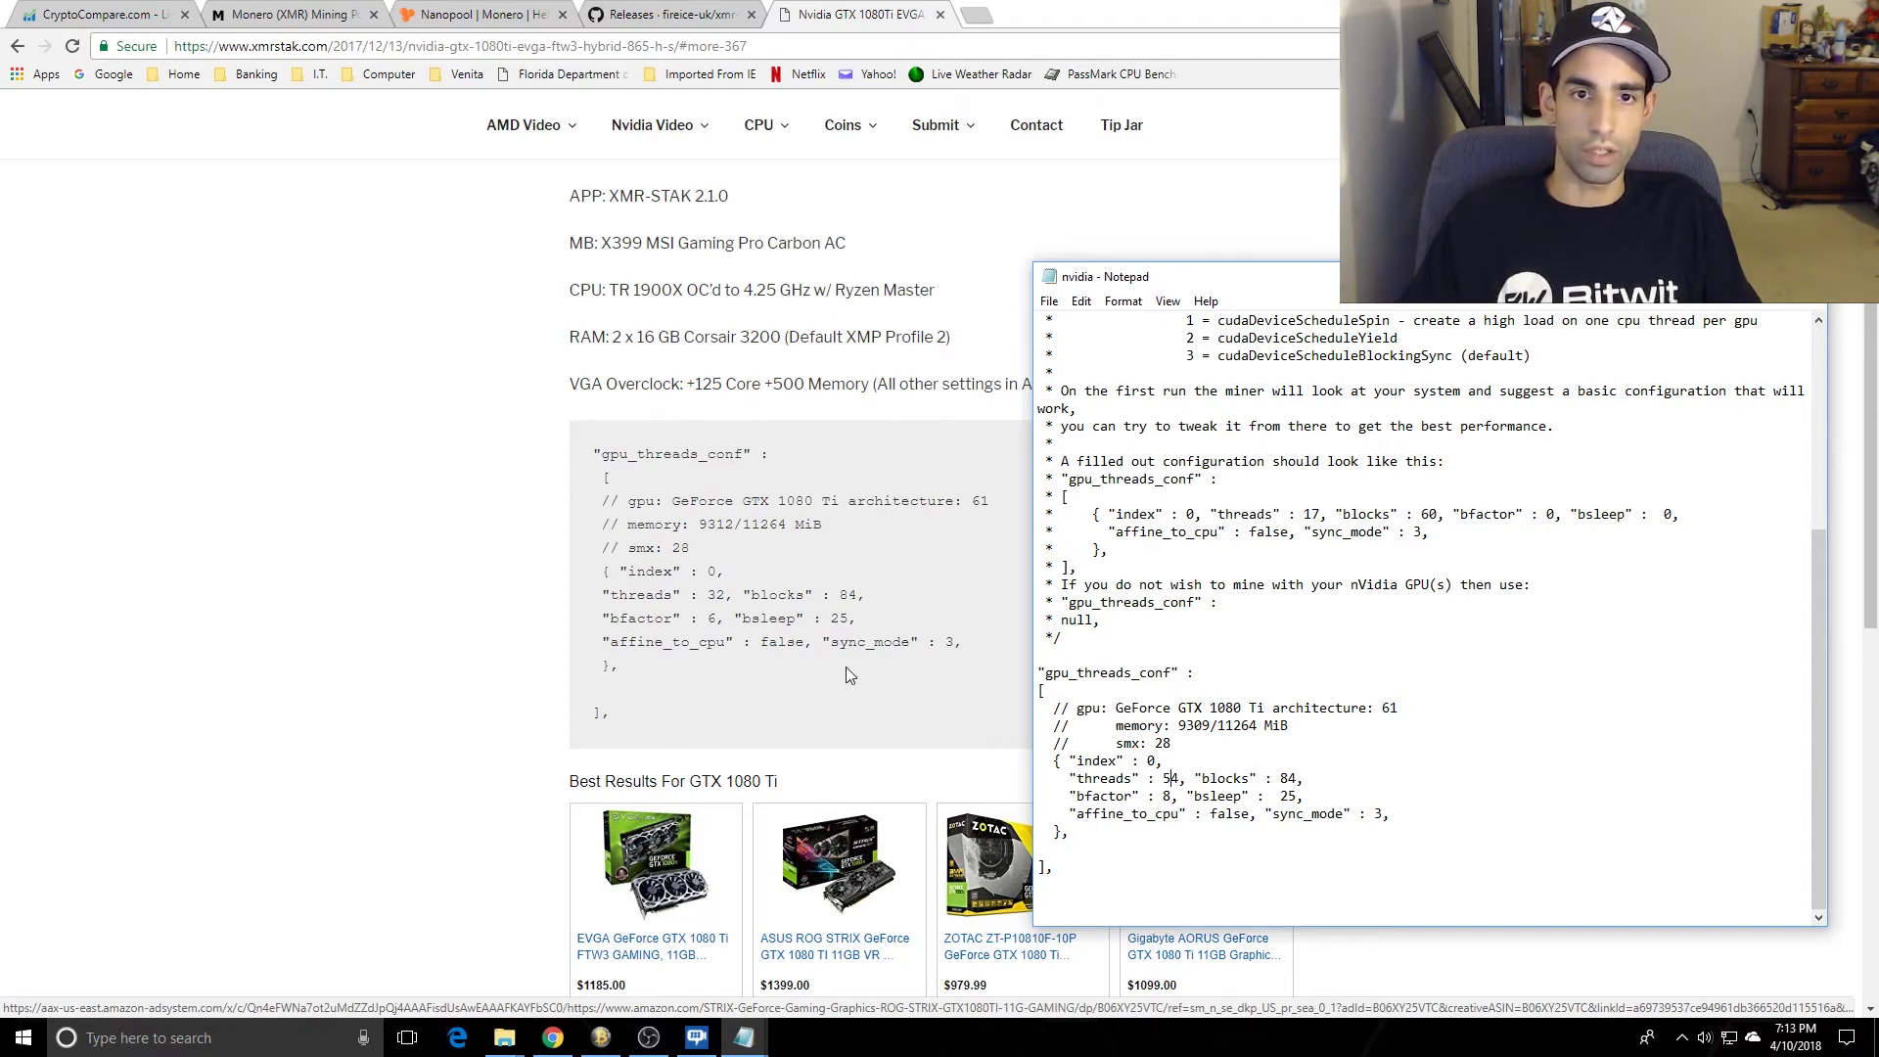
scroll(641, 492, "up", 3)
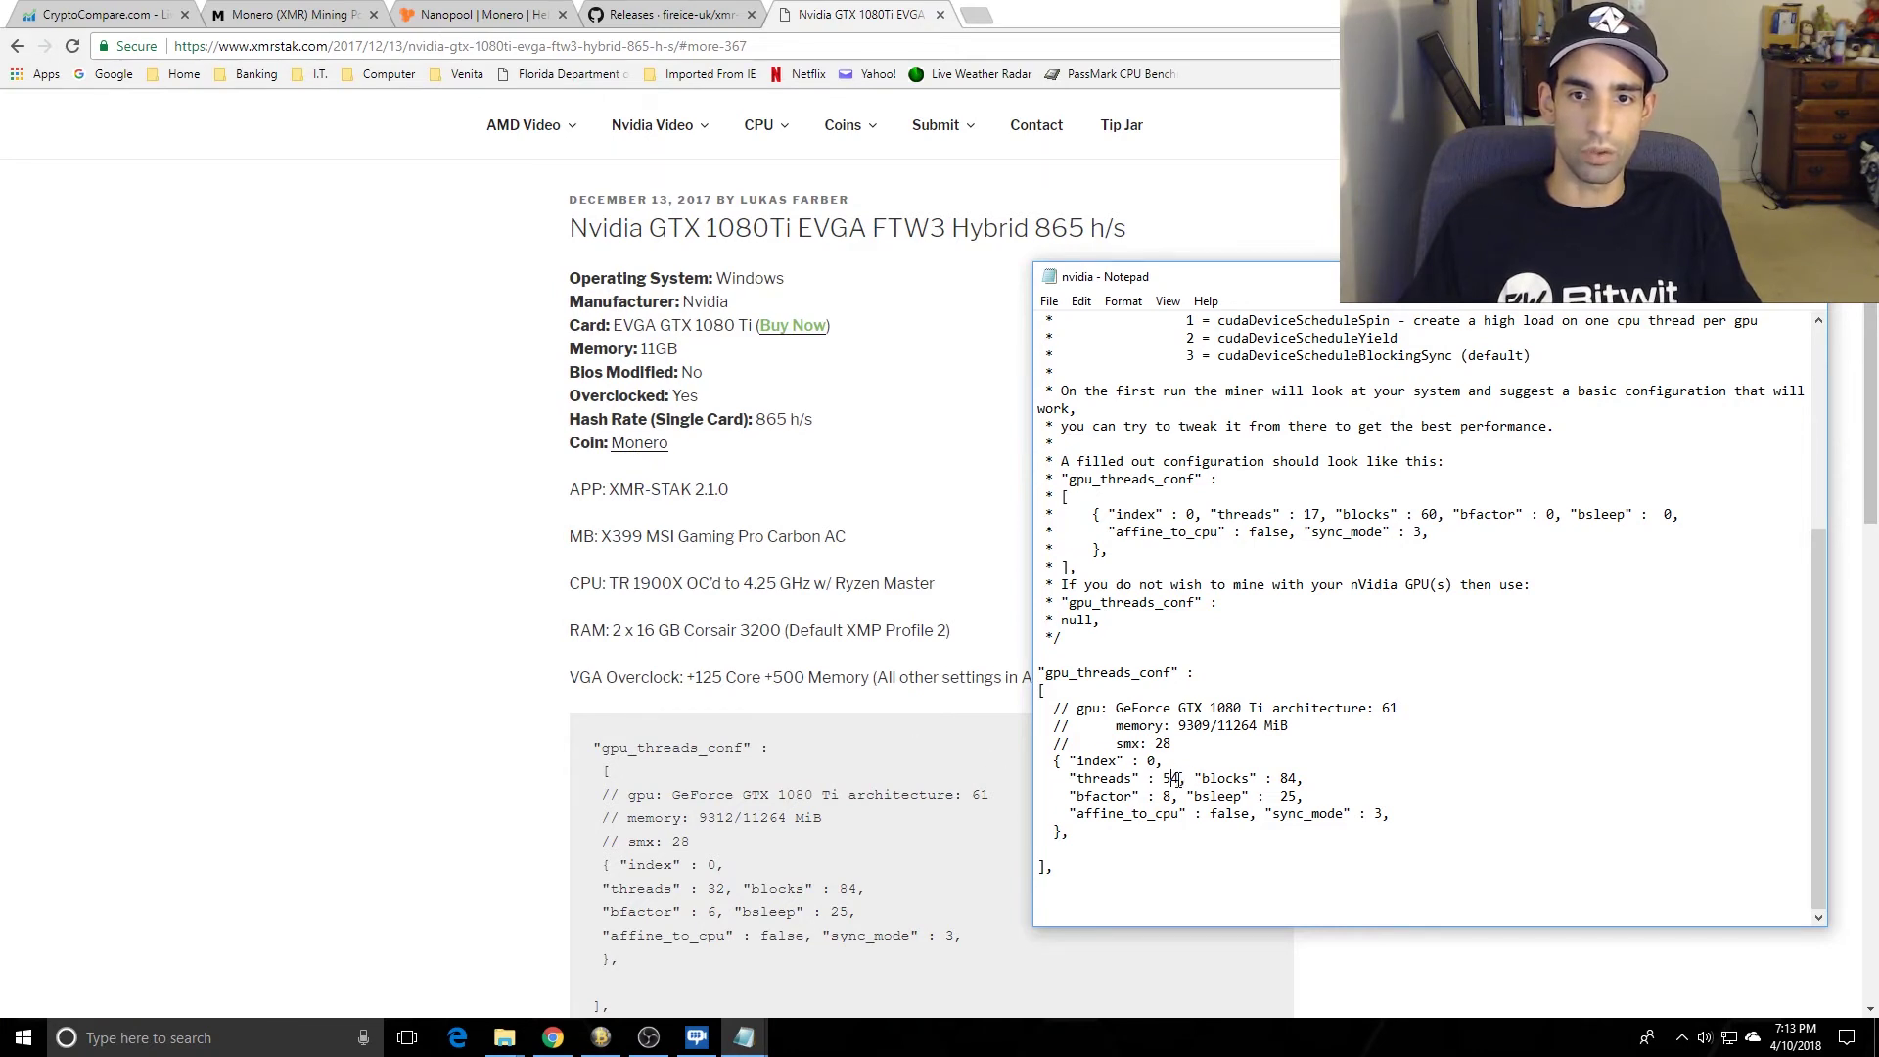
left_click_drag(1177, 779, 1164, 780)
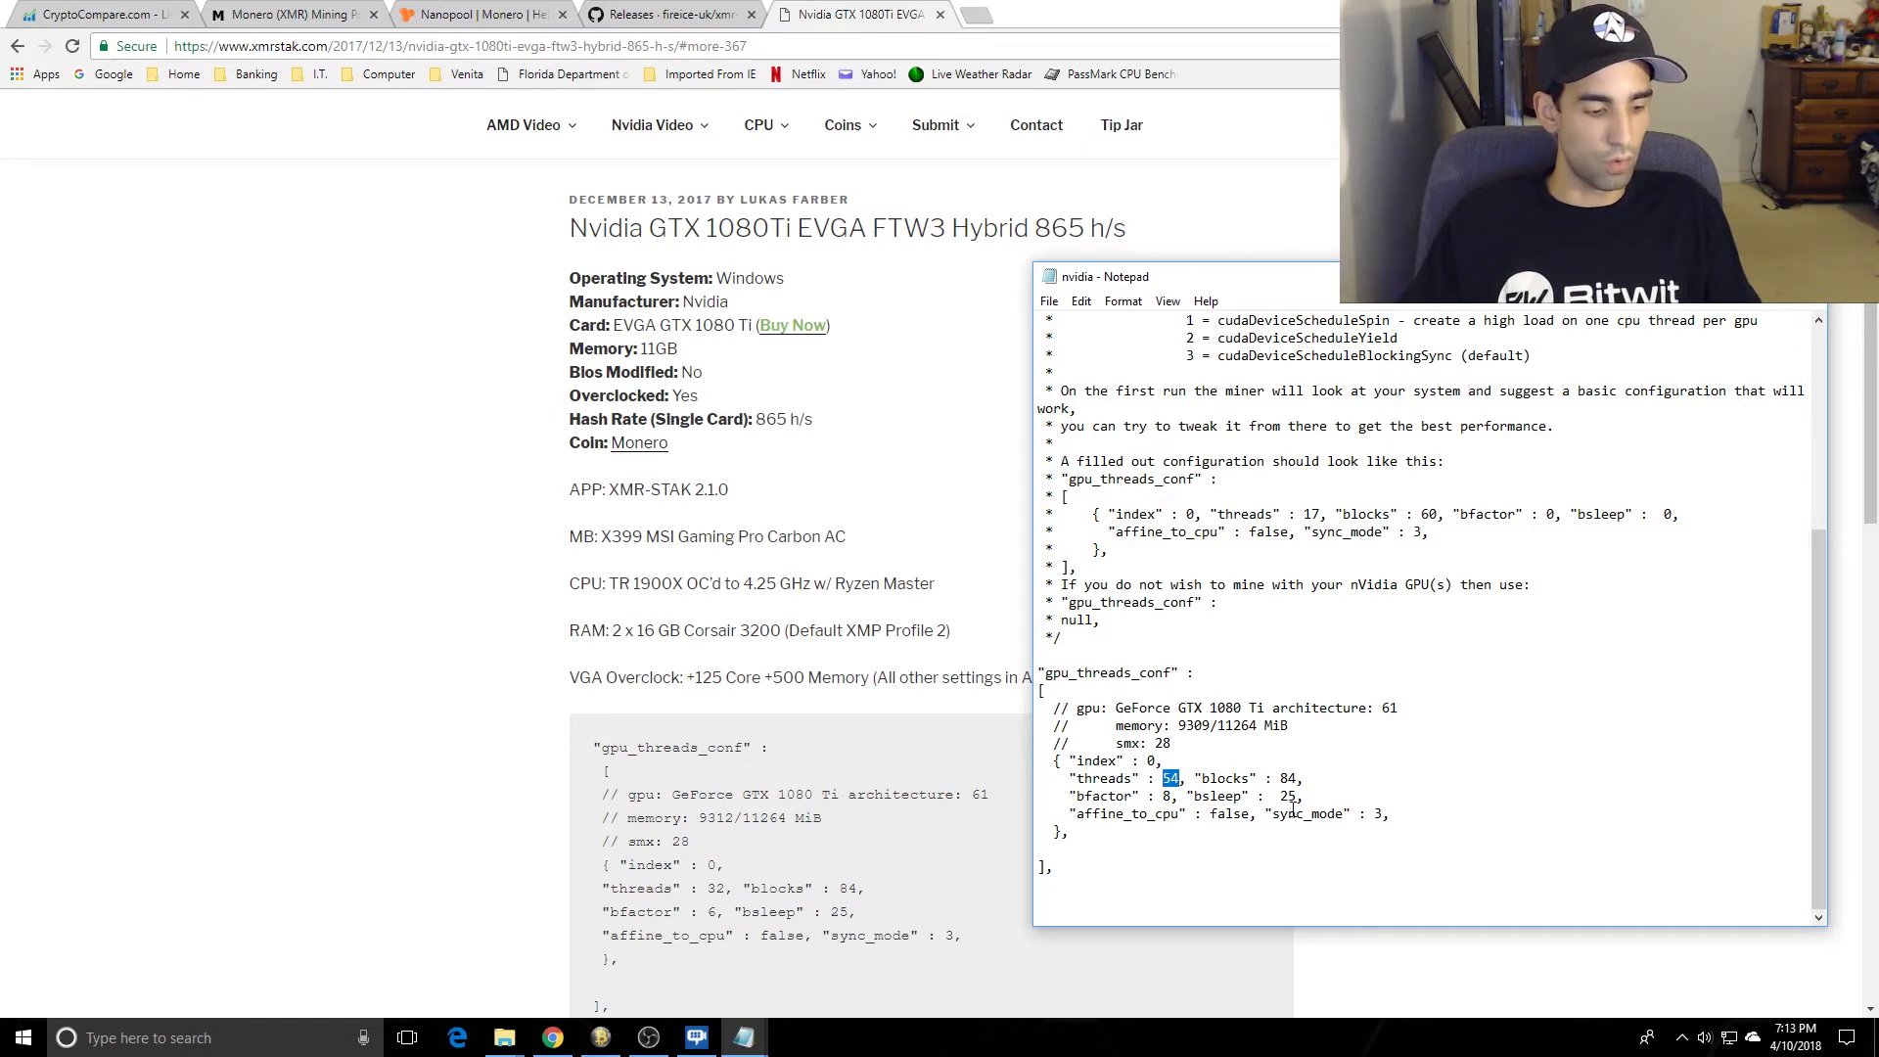
type("32")
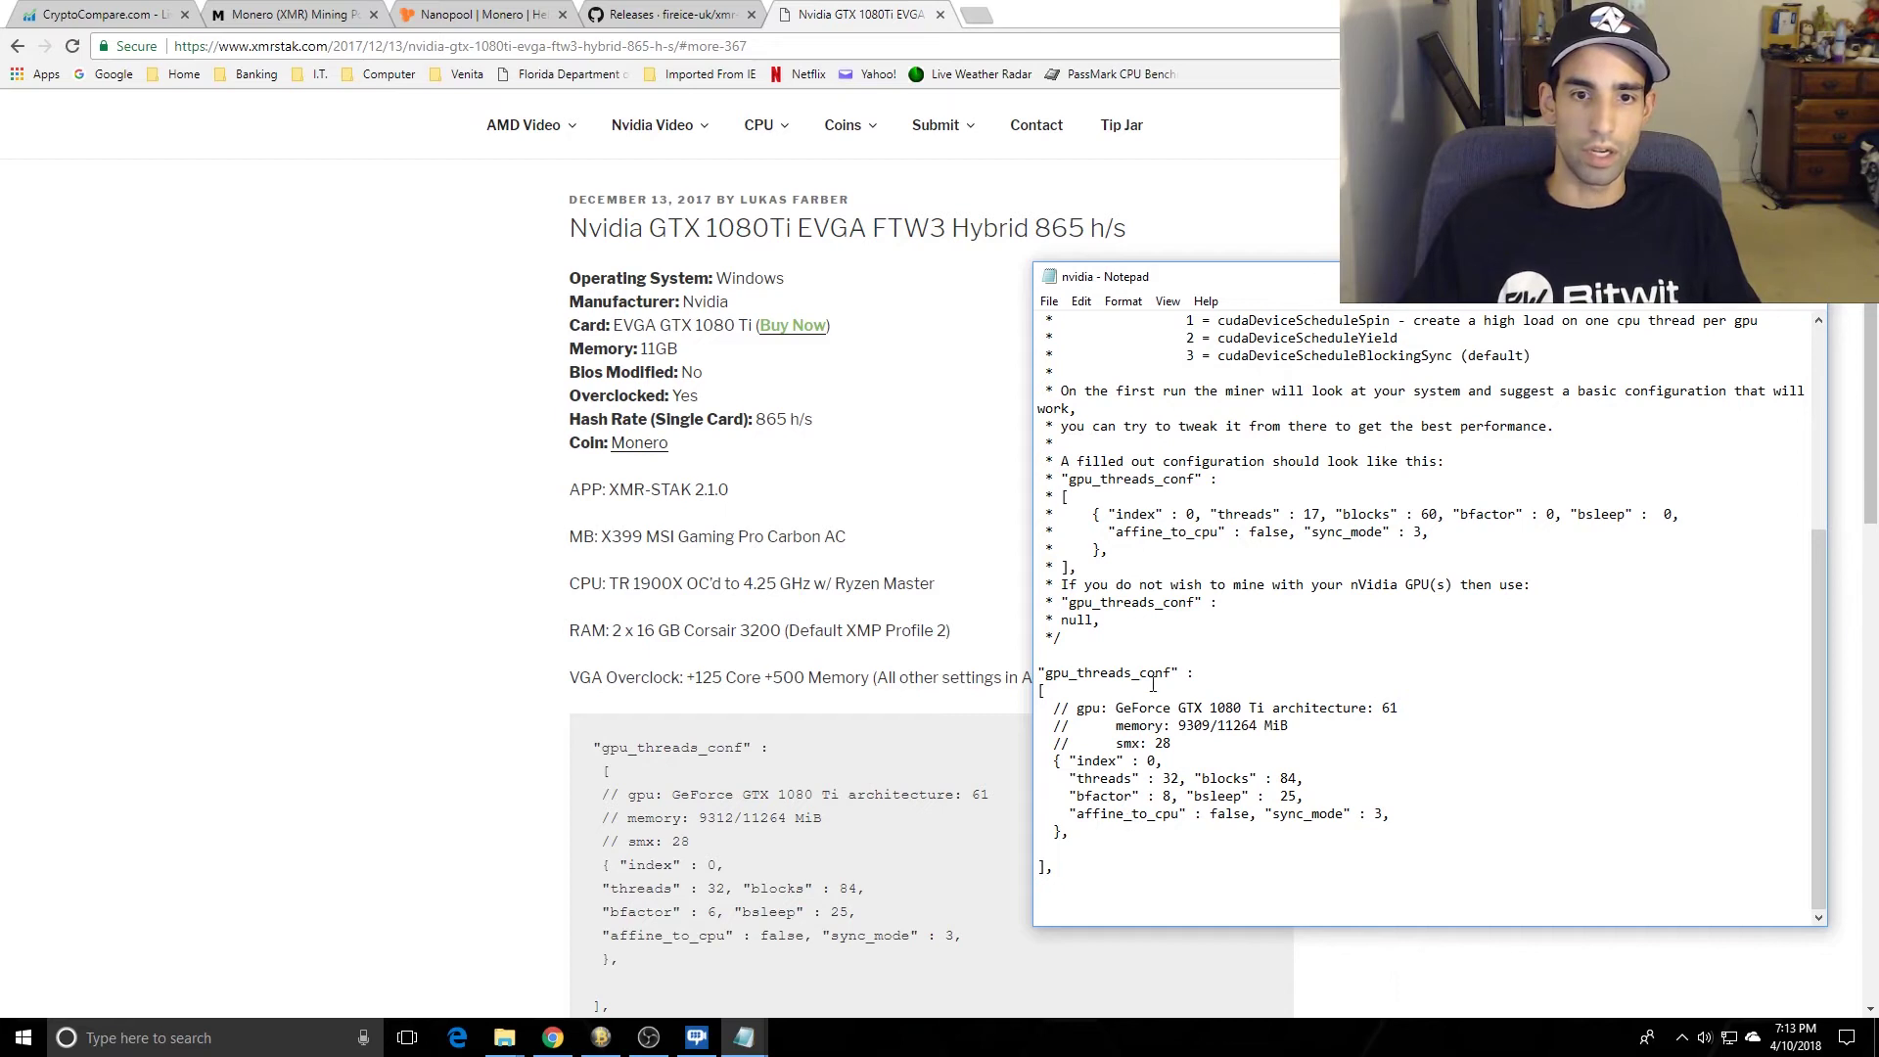
left_click(1048, 302)
left_click(1076, 367)
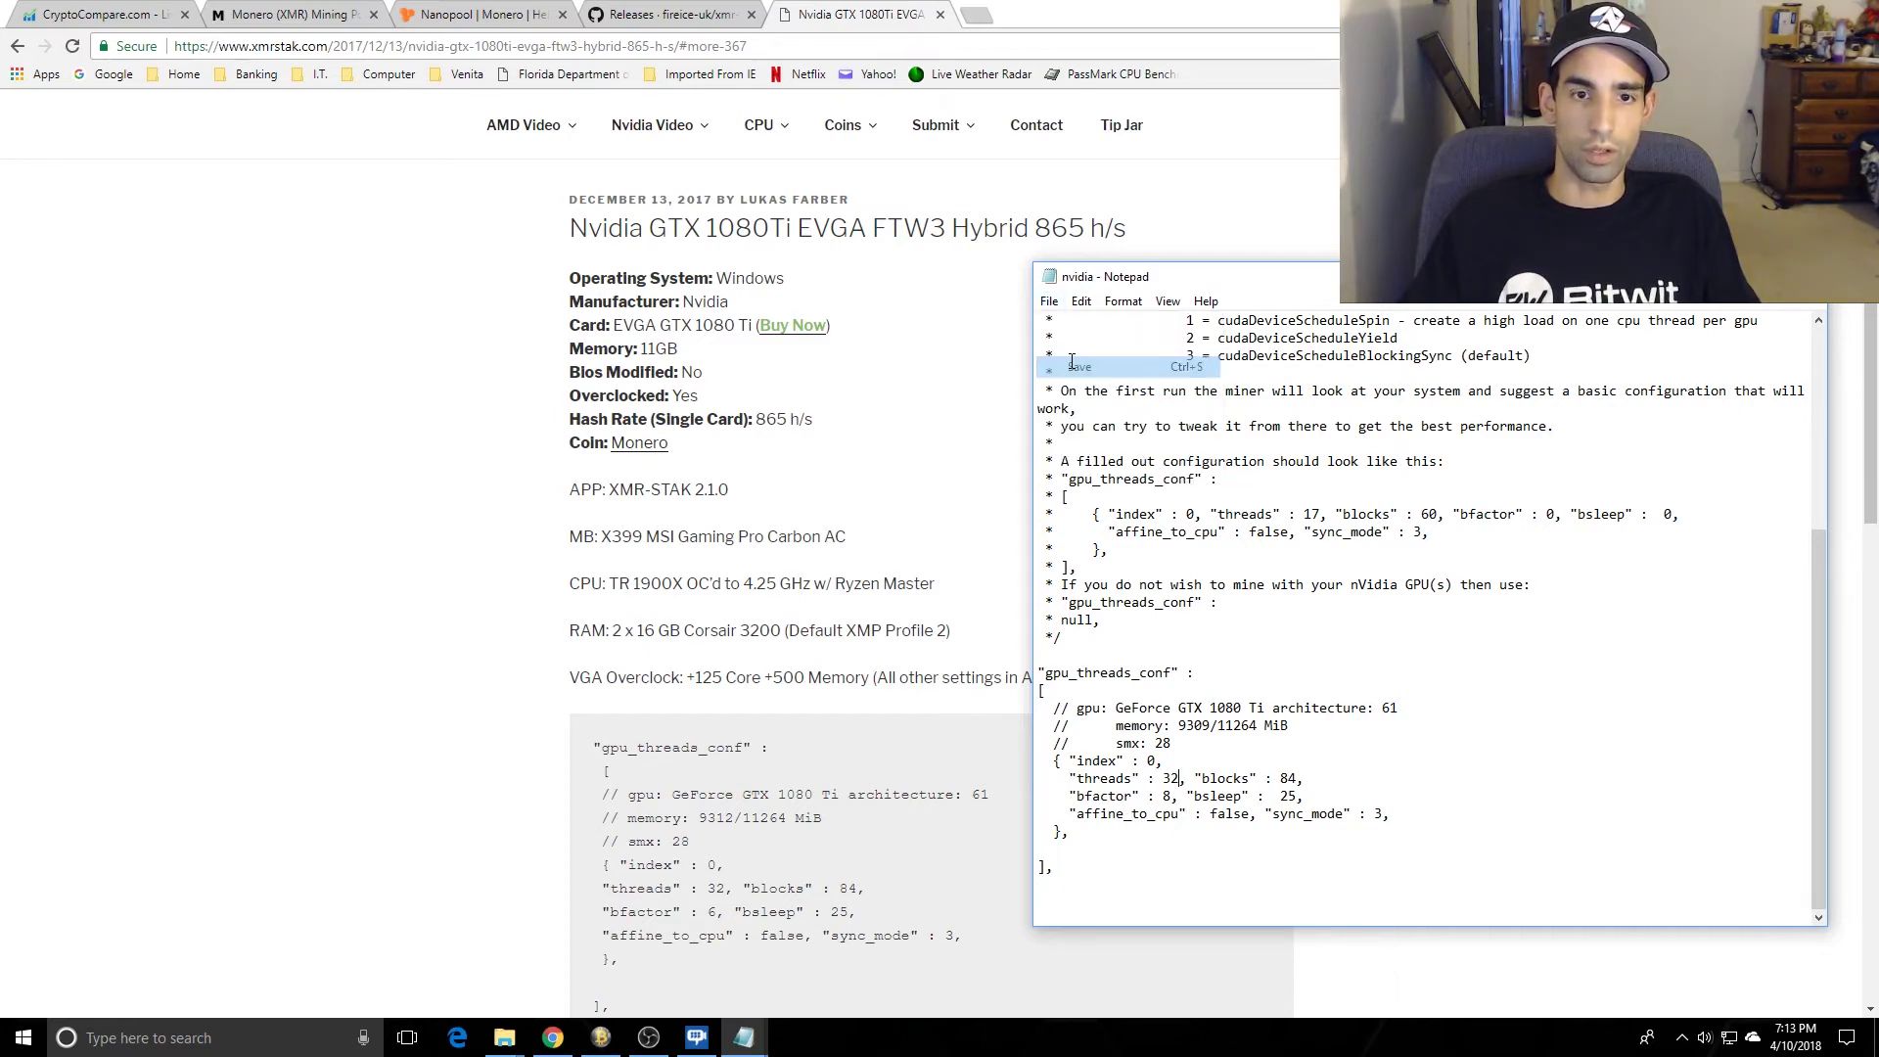
left_click(601, 1038)
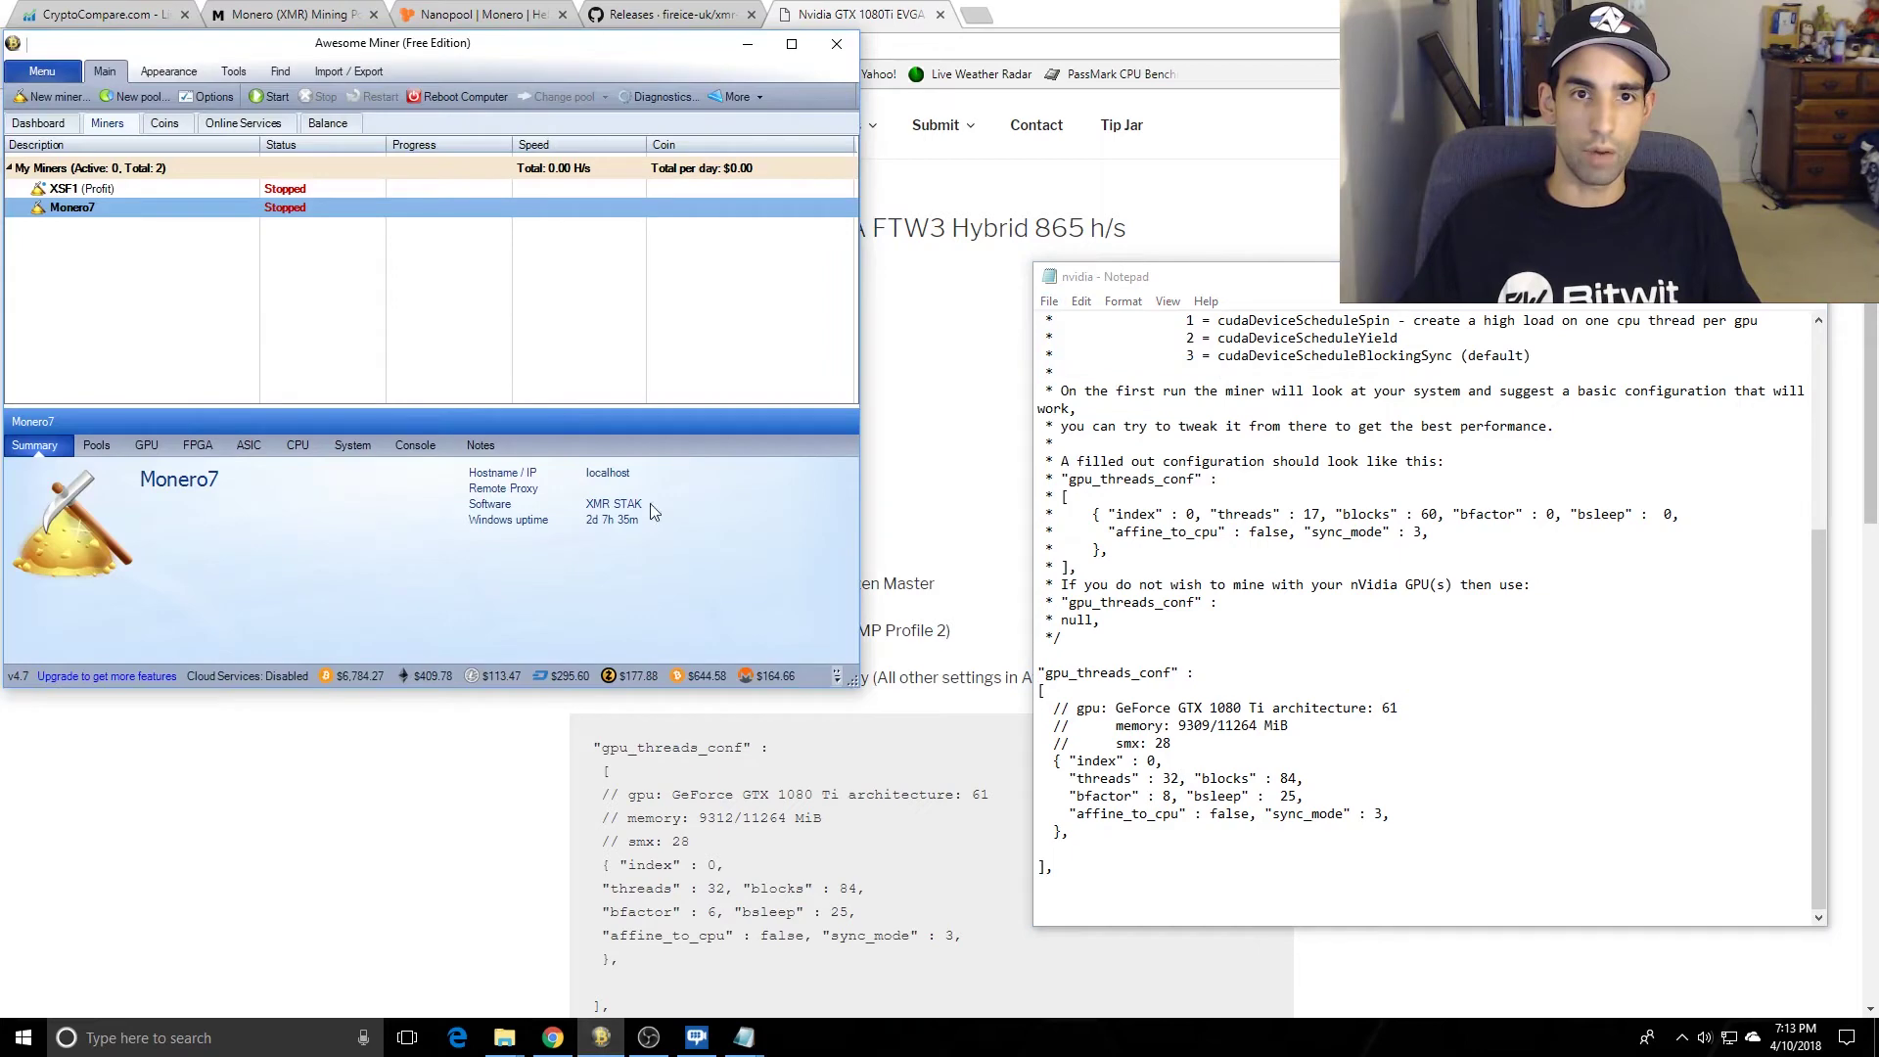
Step: Run Monero7 until it mines at about 1.07 kH/s, then stop it
left_click(258, 99)
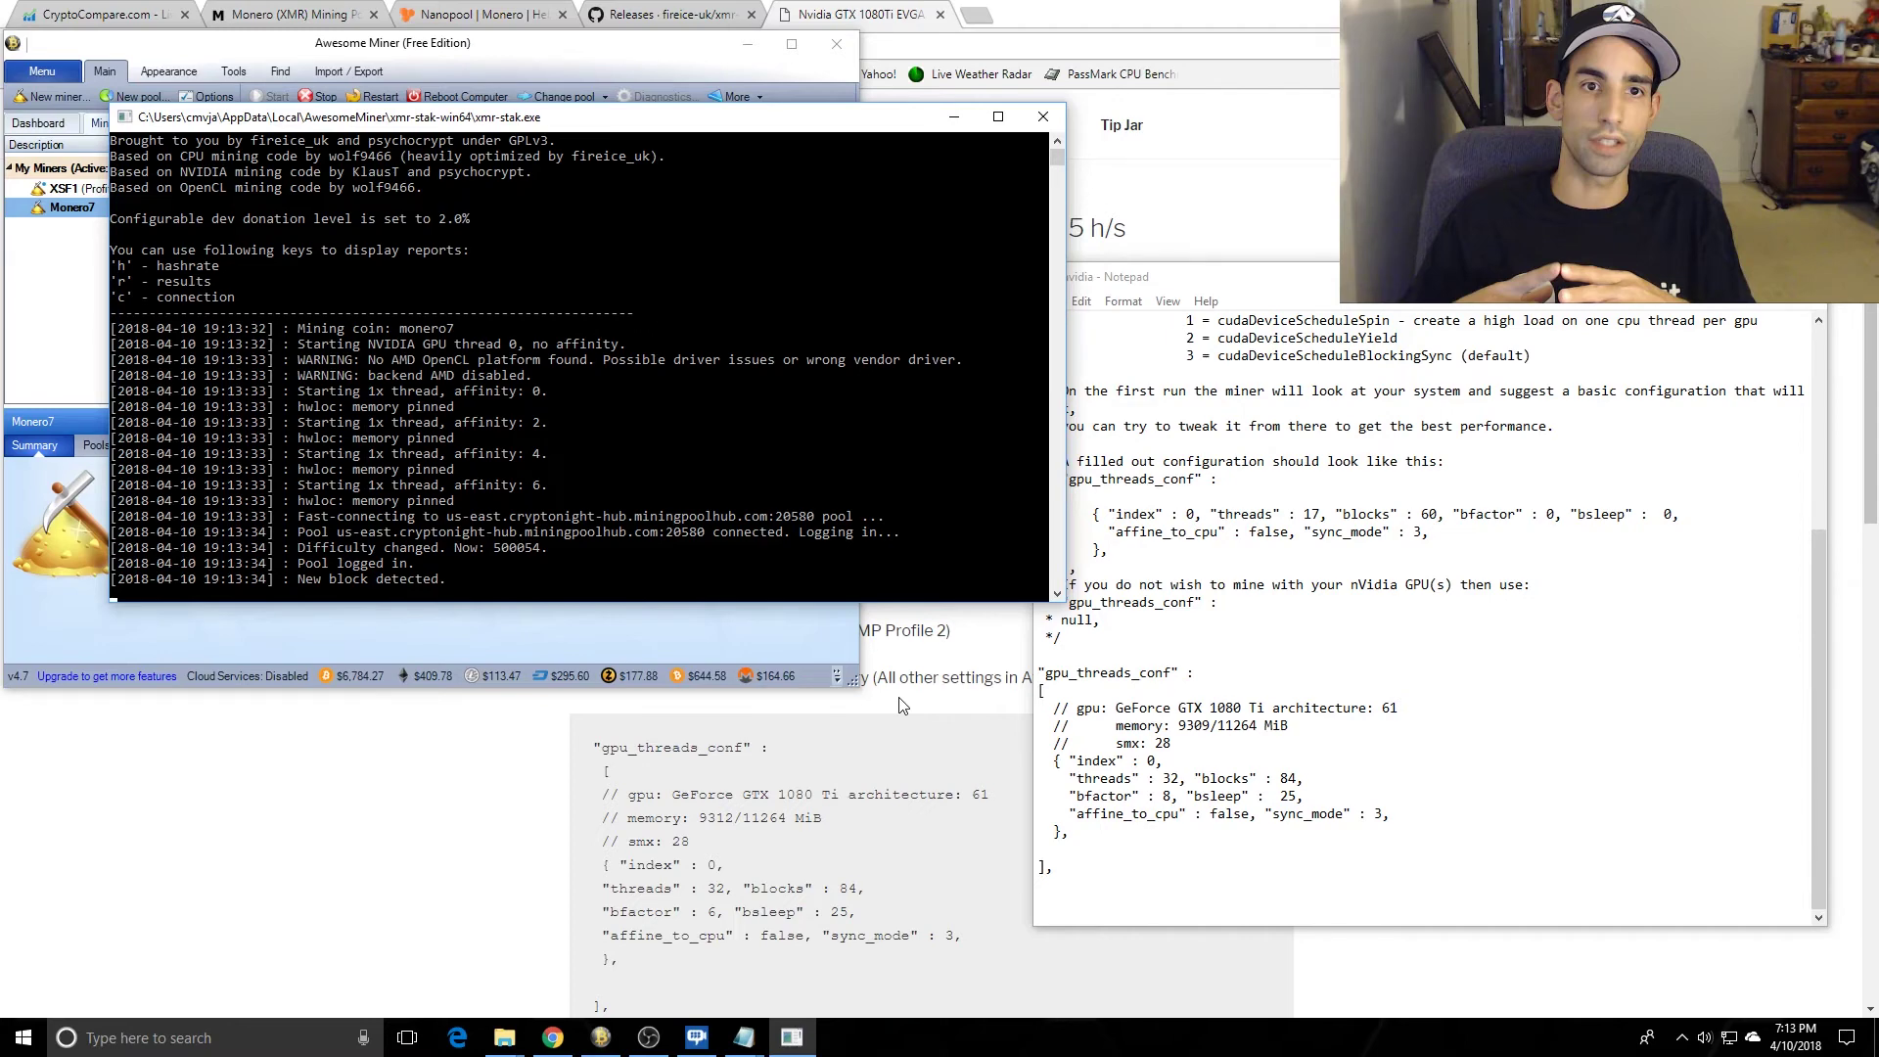
left_click(322, 97)
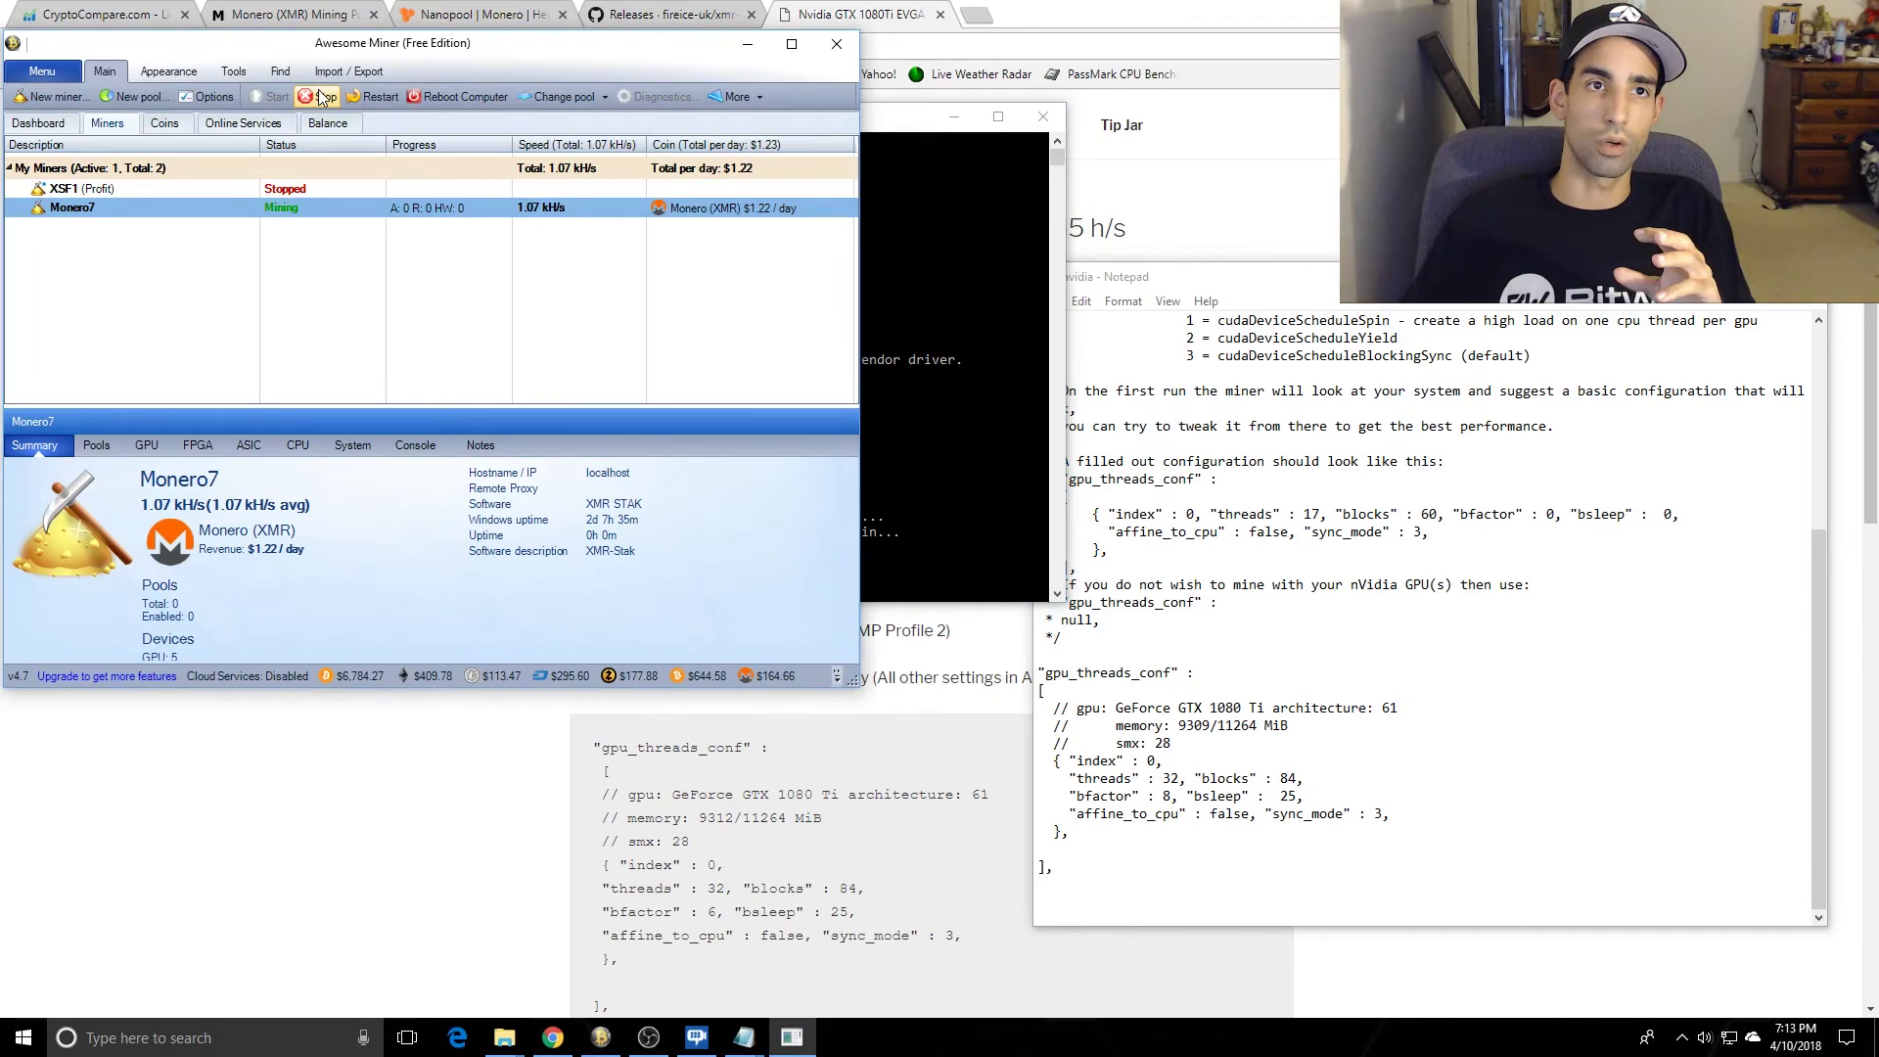
left_click(322, 96)
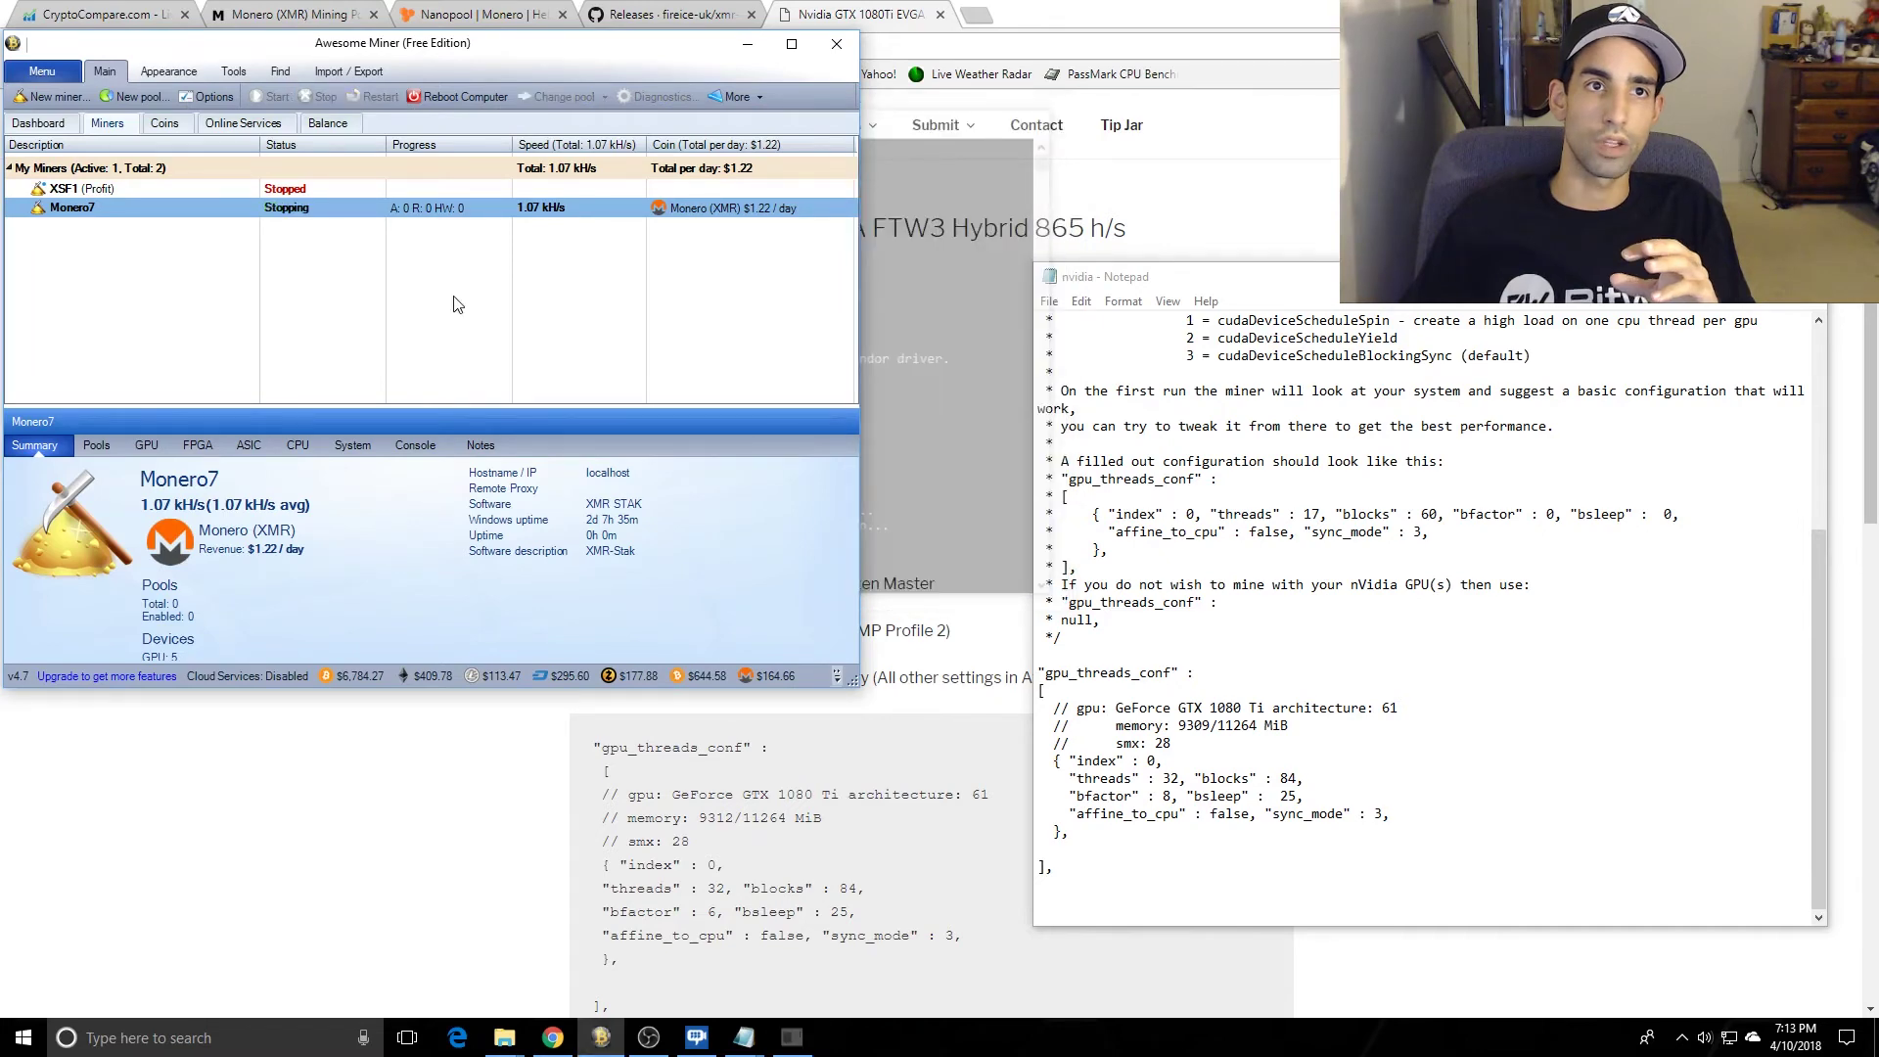
left_click(478, 13)
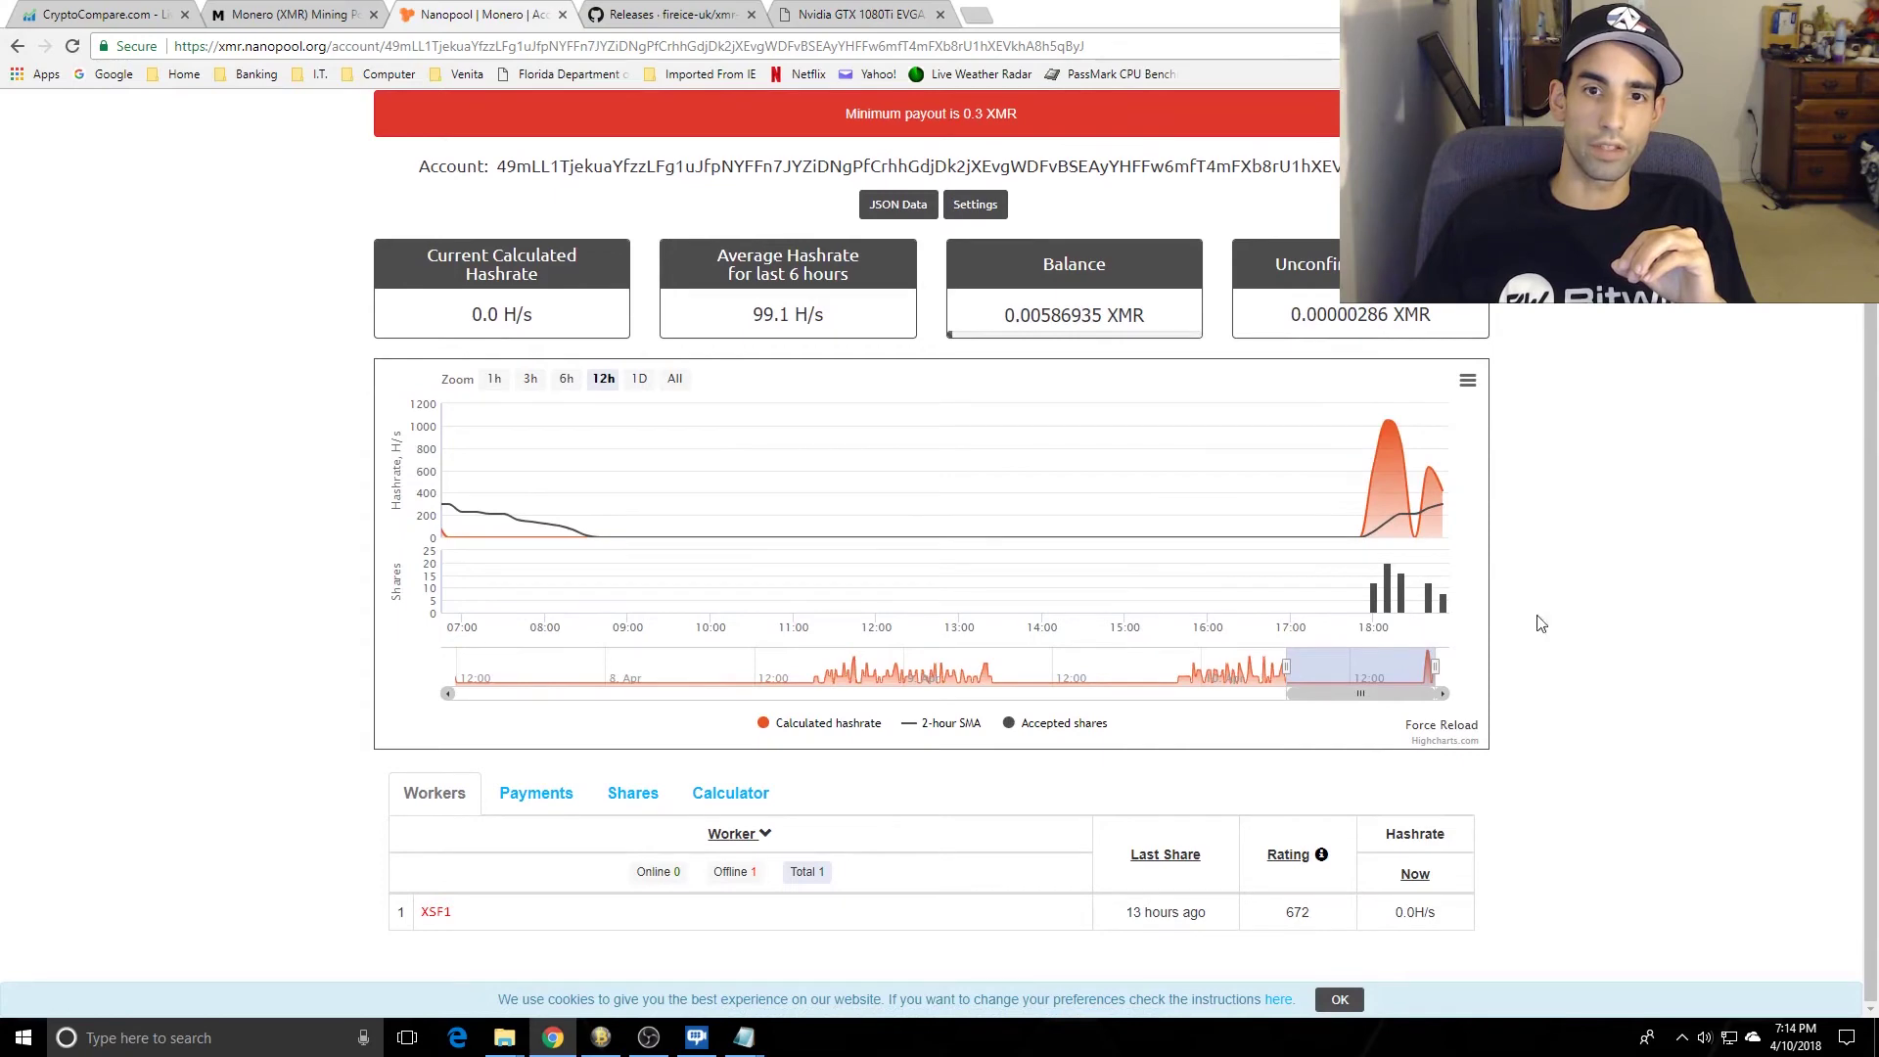
Step: Zoom in on the Nanopool hashrate chart, then view the MiningPoolHub Monero pool page
key("ctrl+plus")
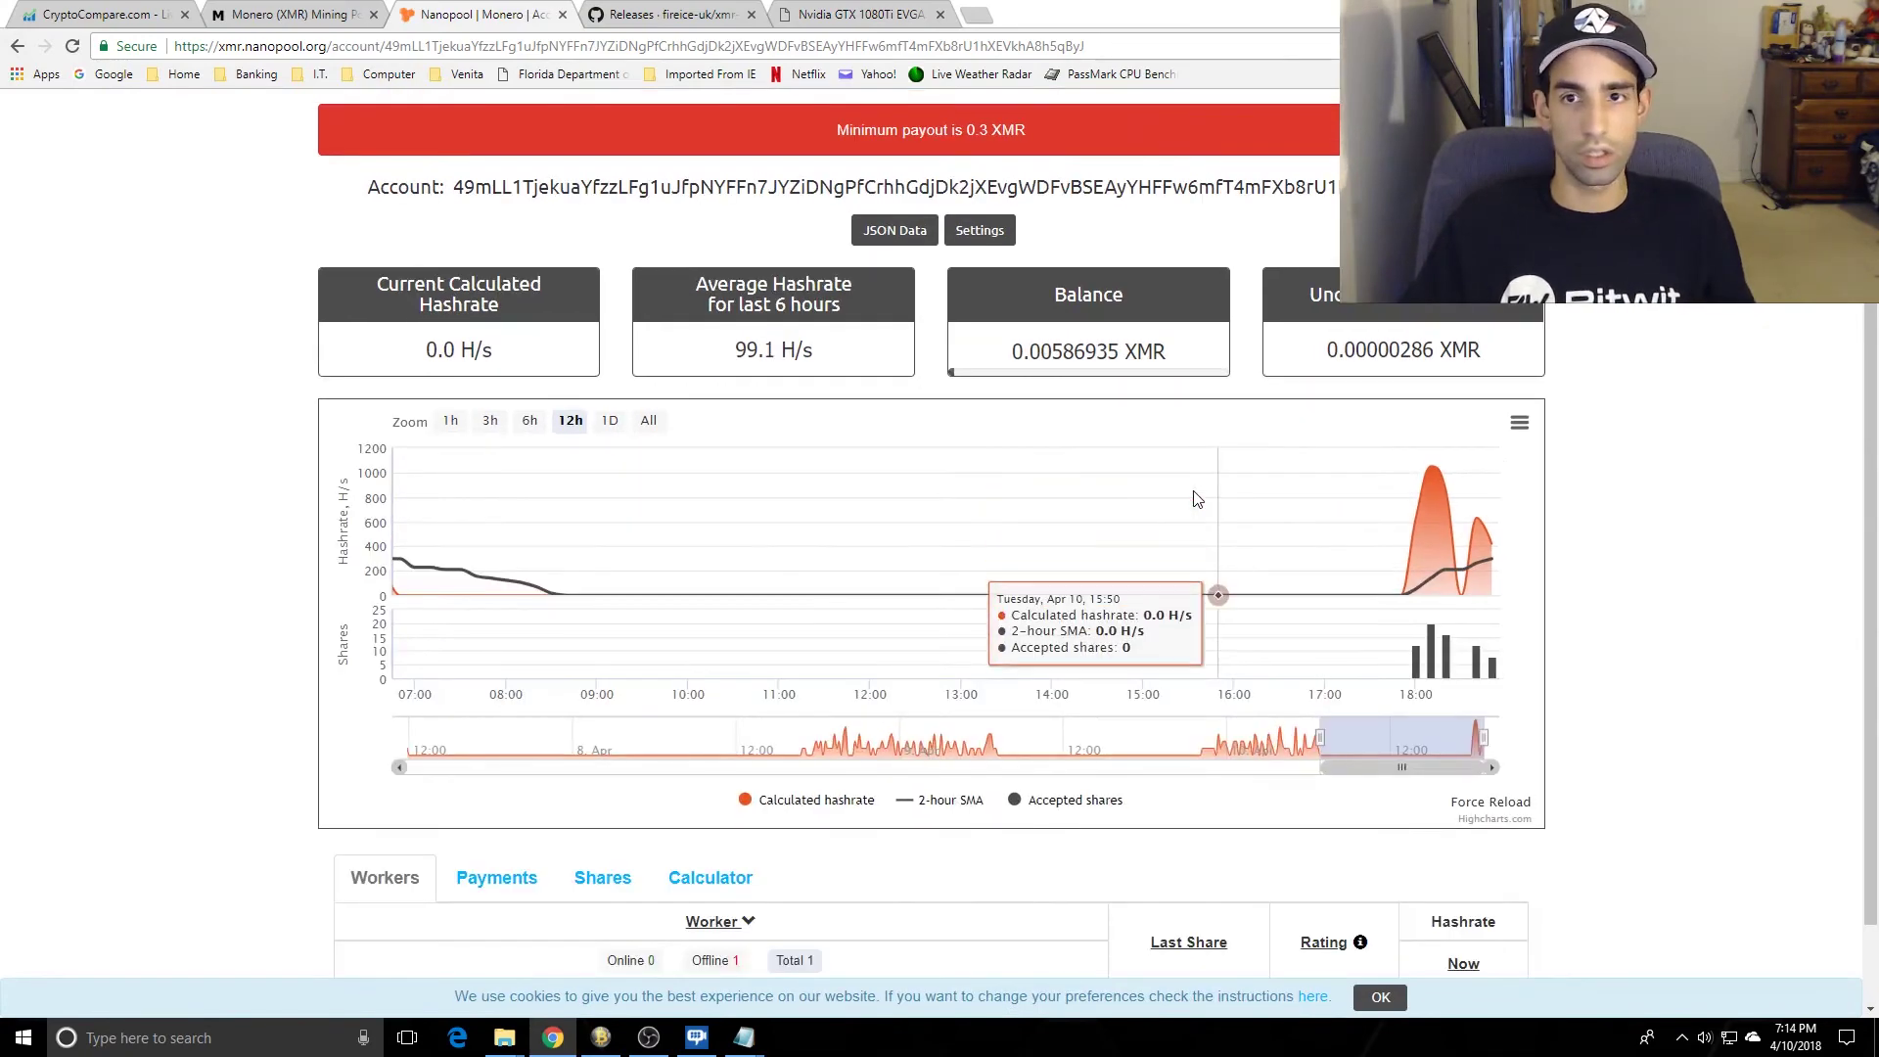
key("ctrl+plus")
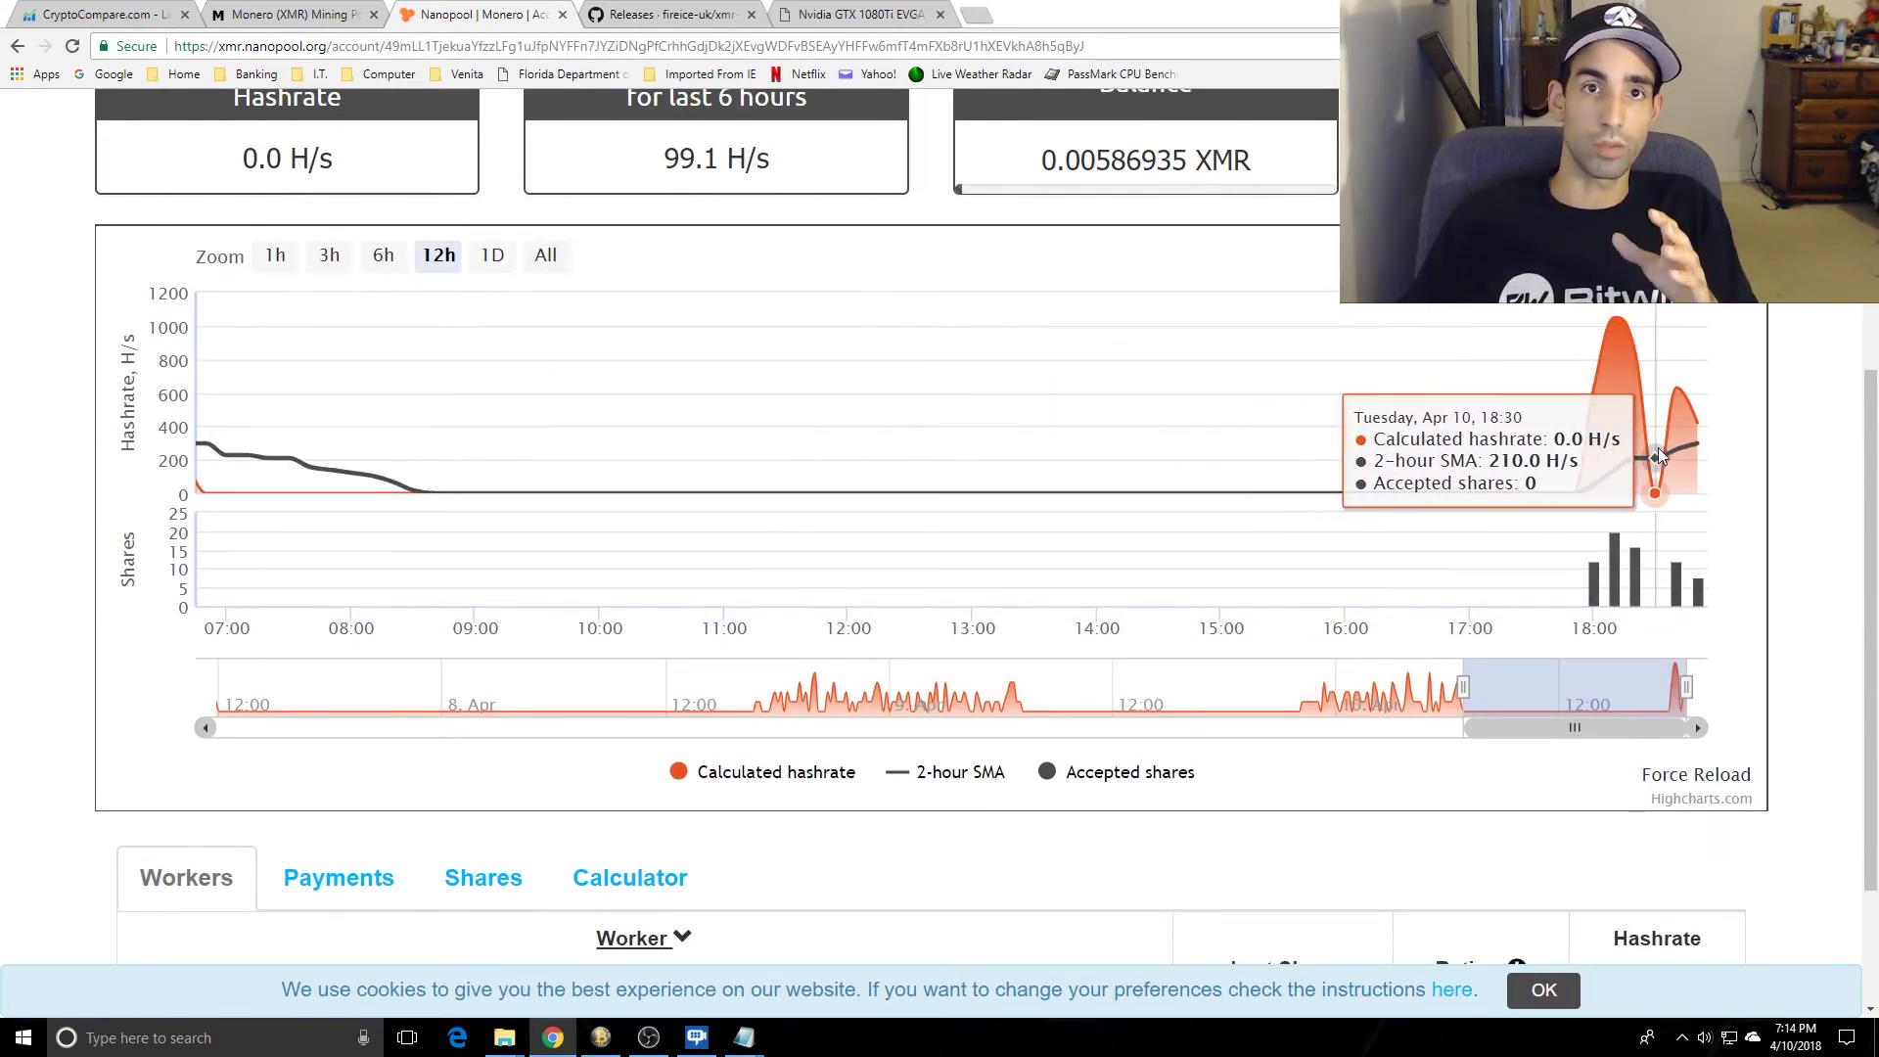
left_click(329, 12)
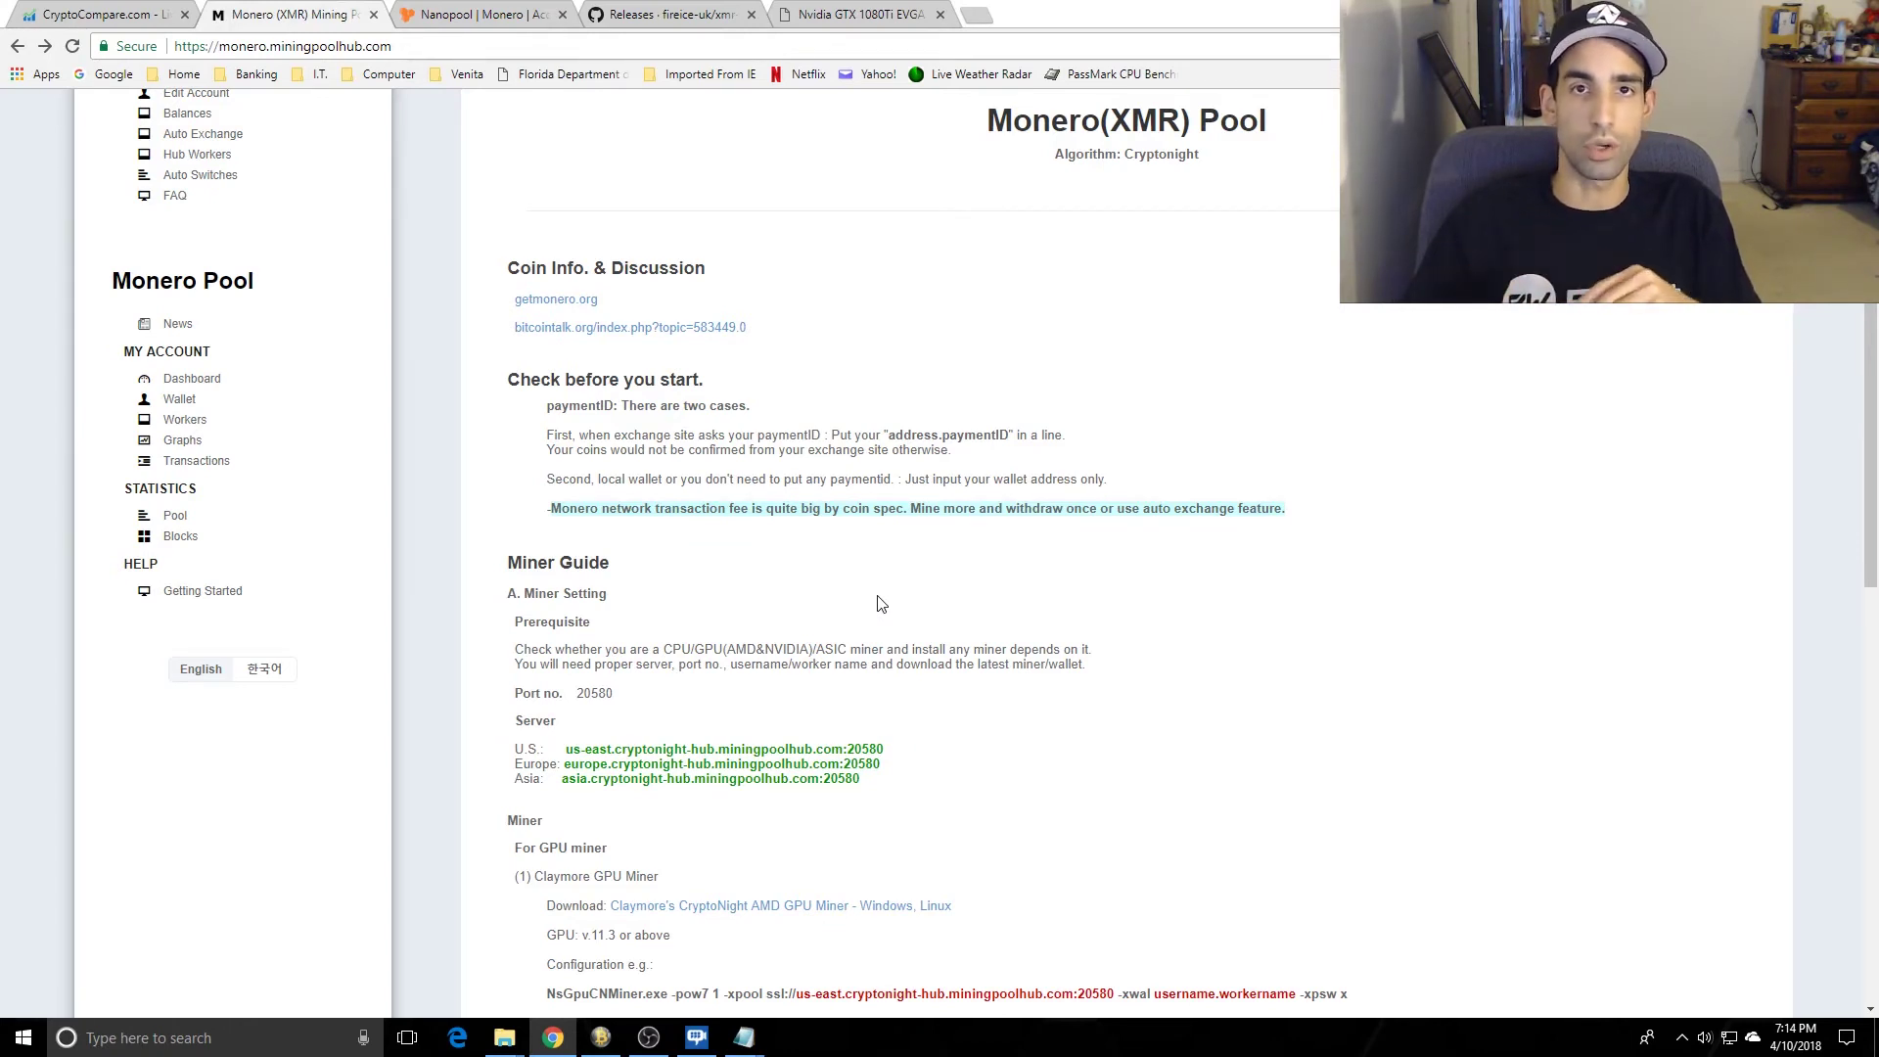
left_click(602, 1038)
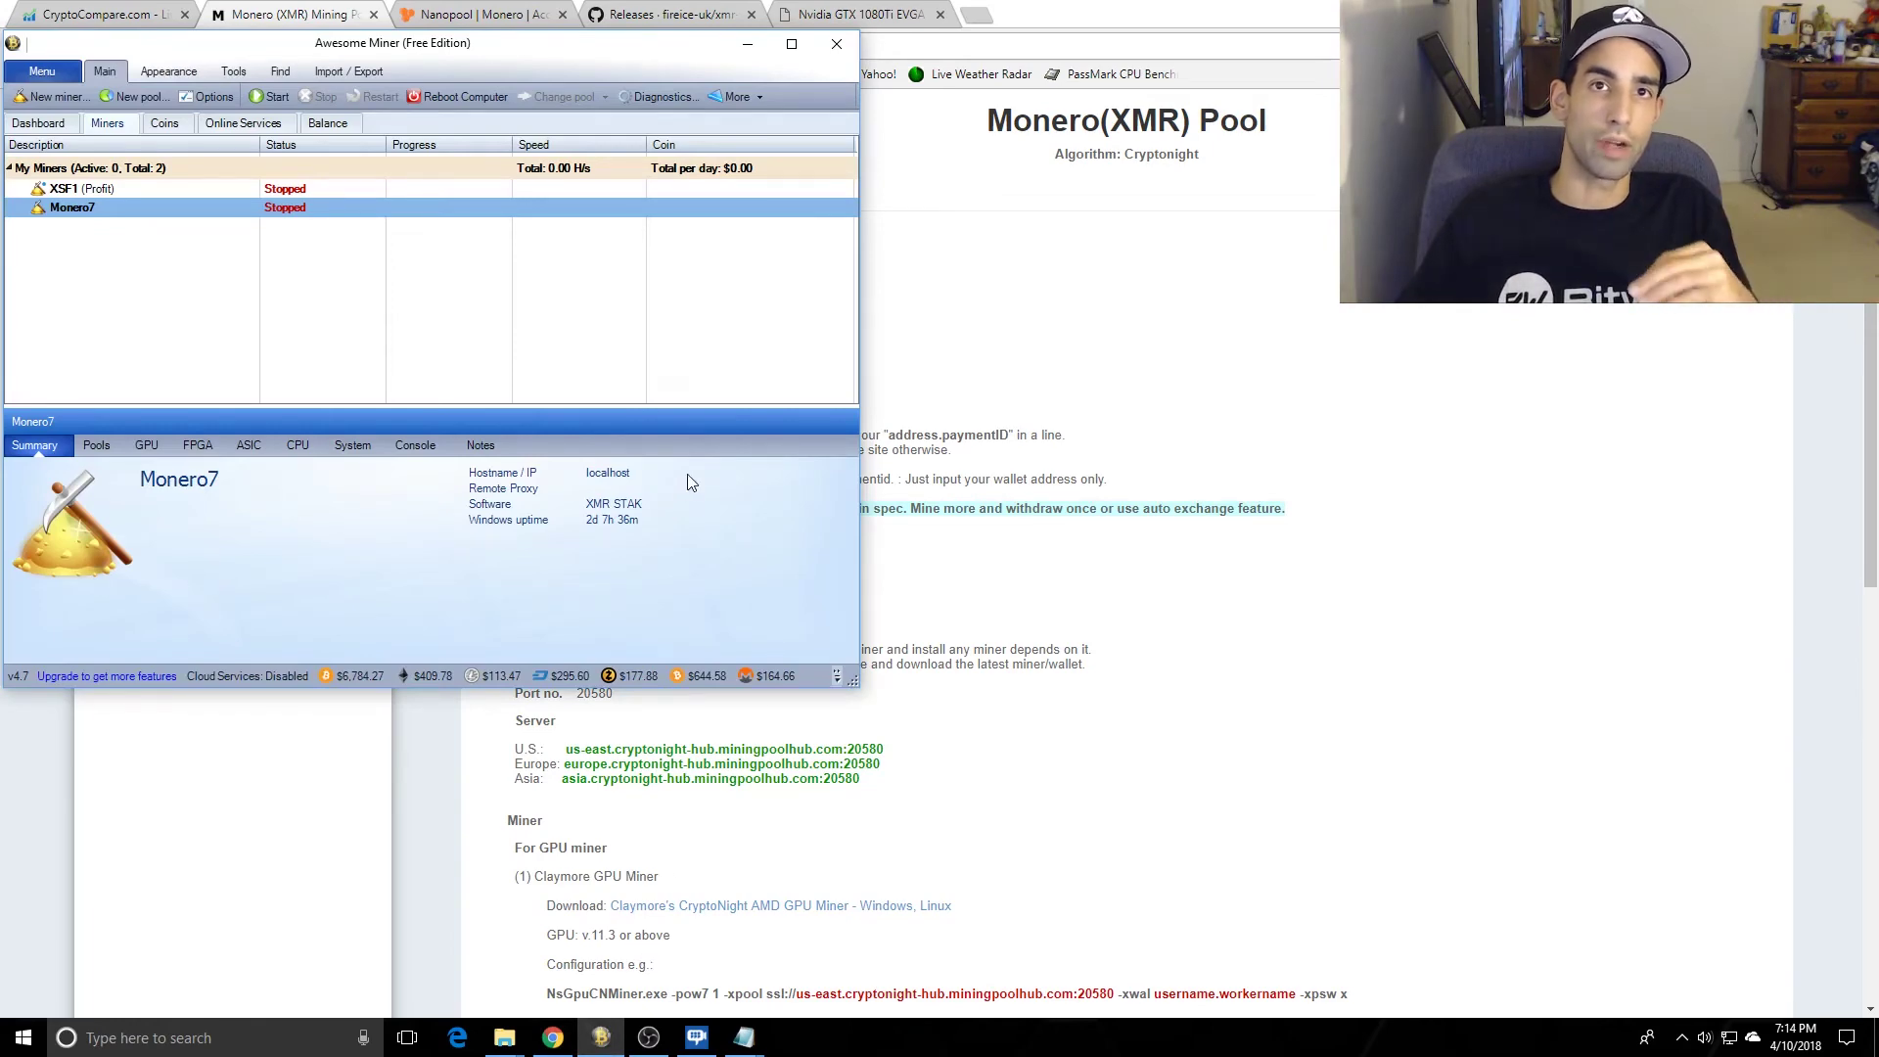
Step: Select the XSF1 miner and bring up the configured pools list in Options
left_click(212, 97)
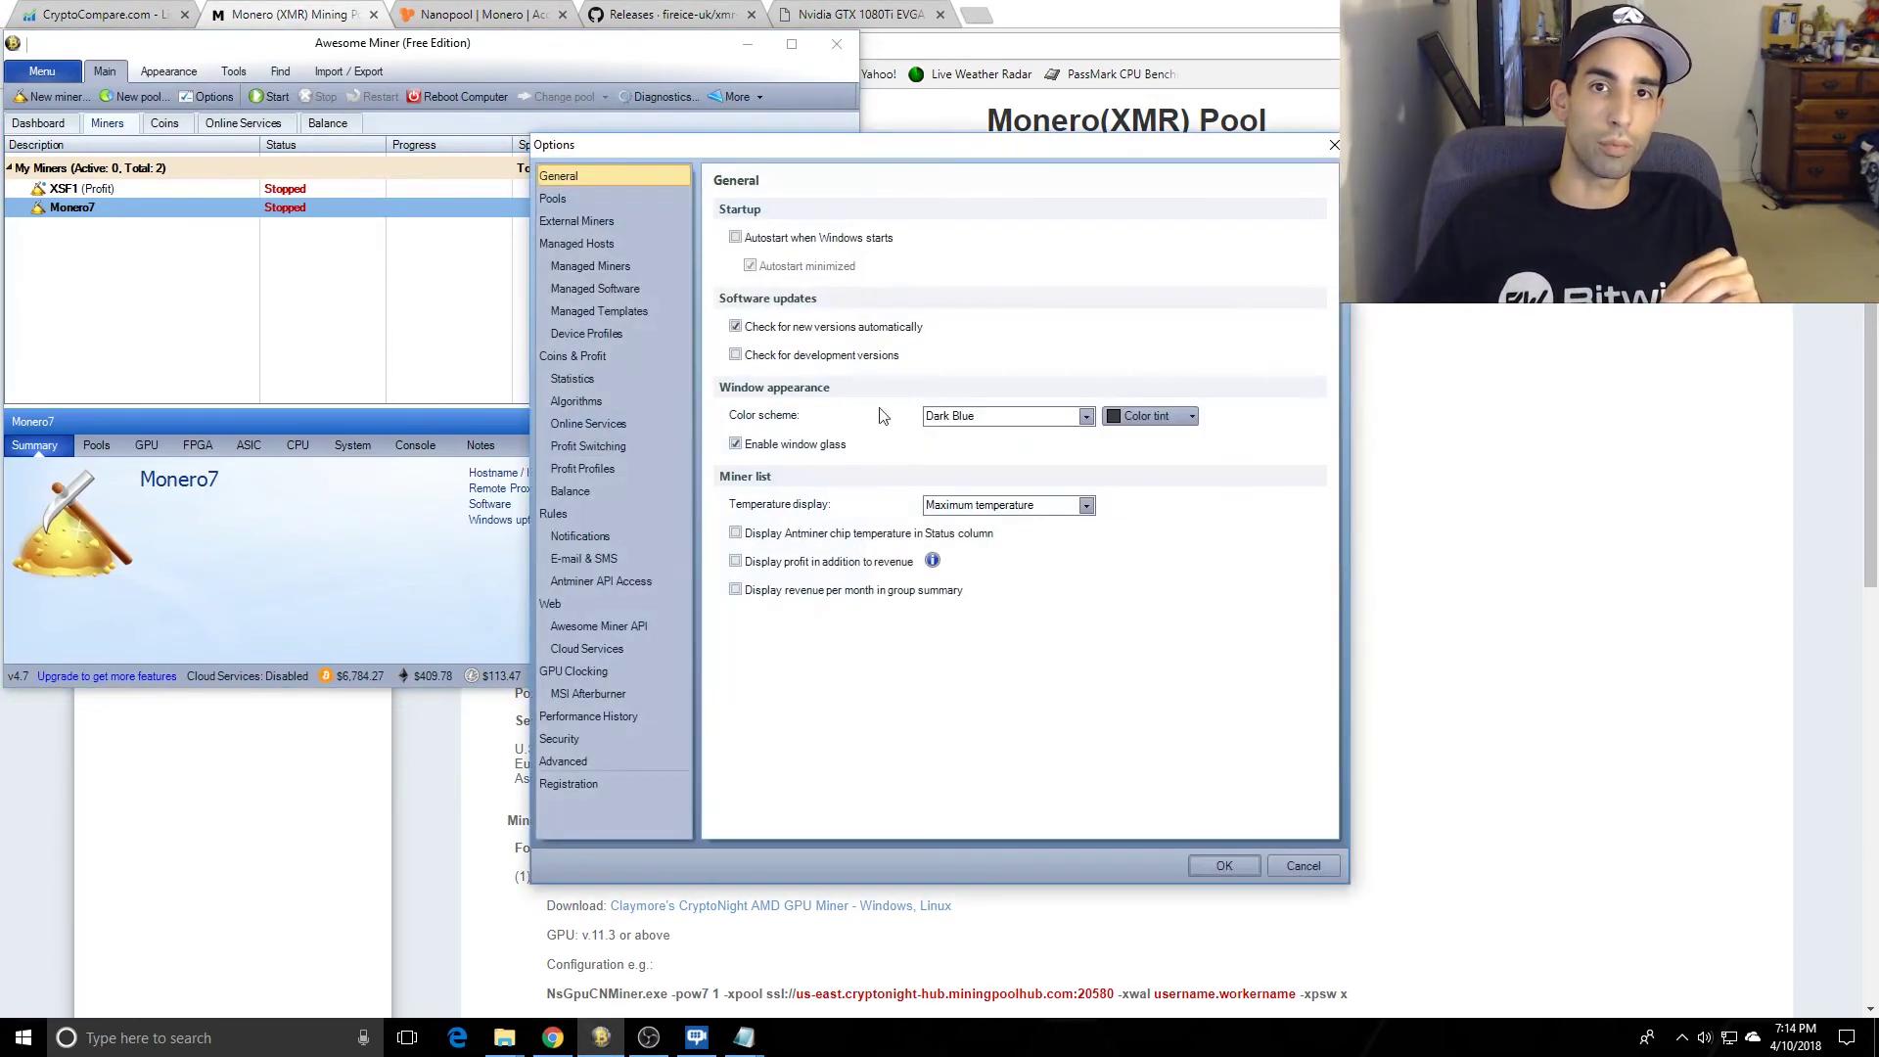
left_click(1331, 139)
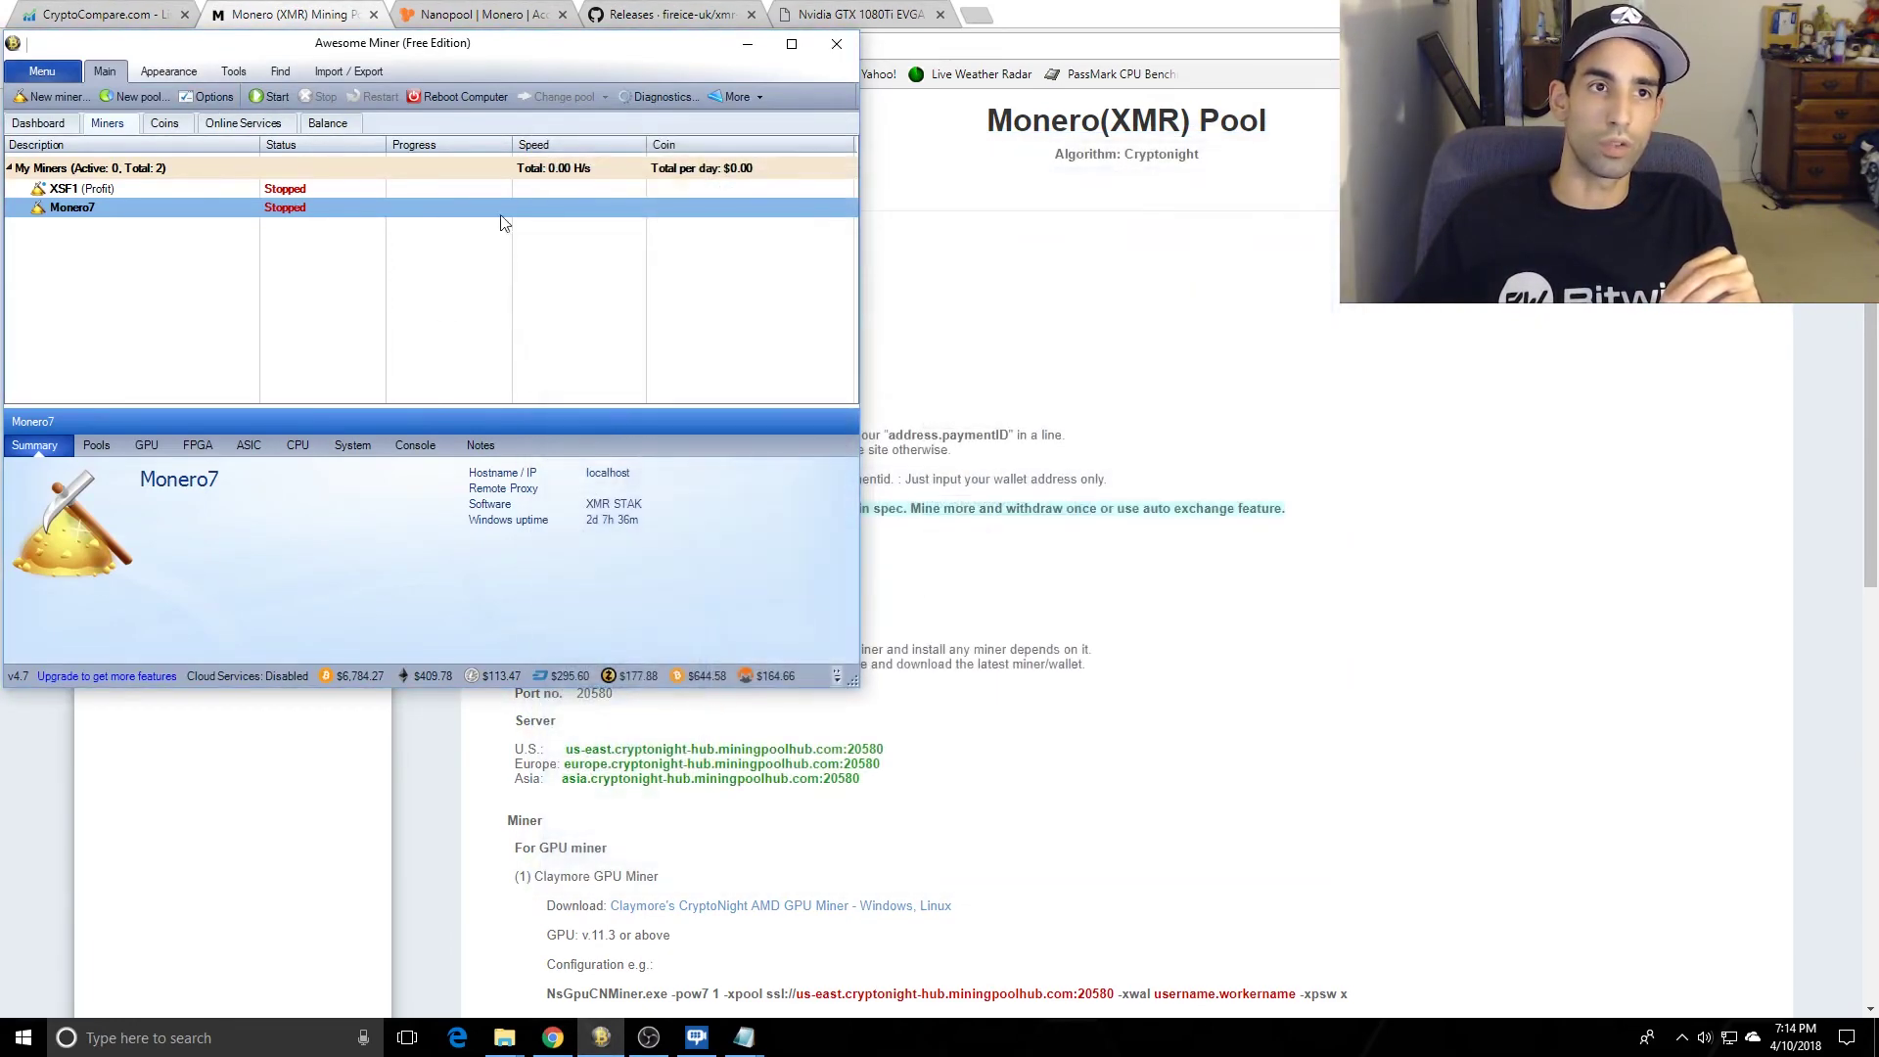
left_click(191, 188)
left_click(212, 96)
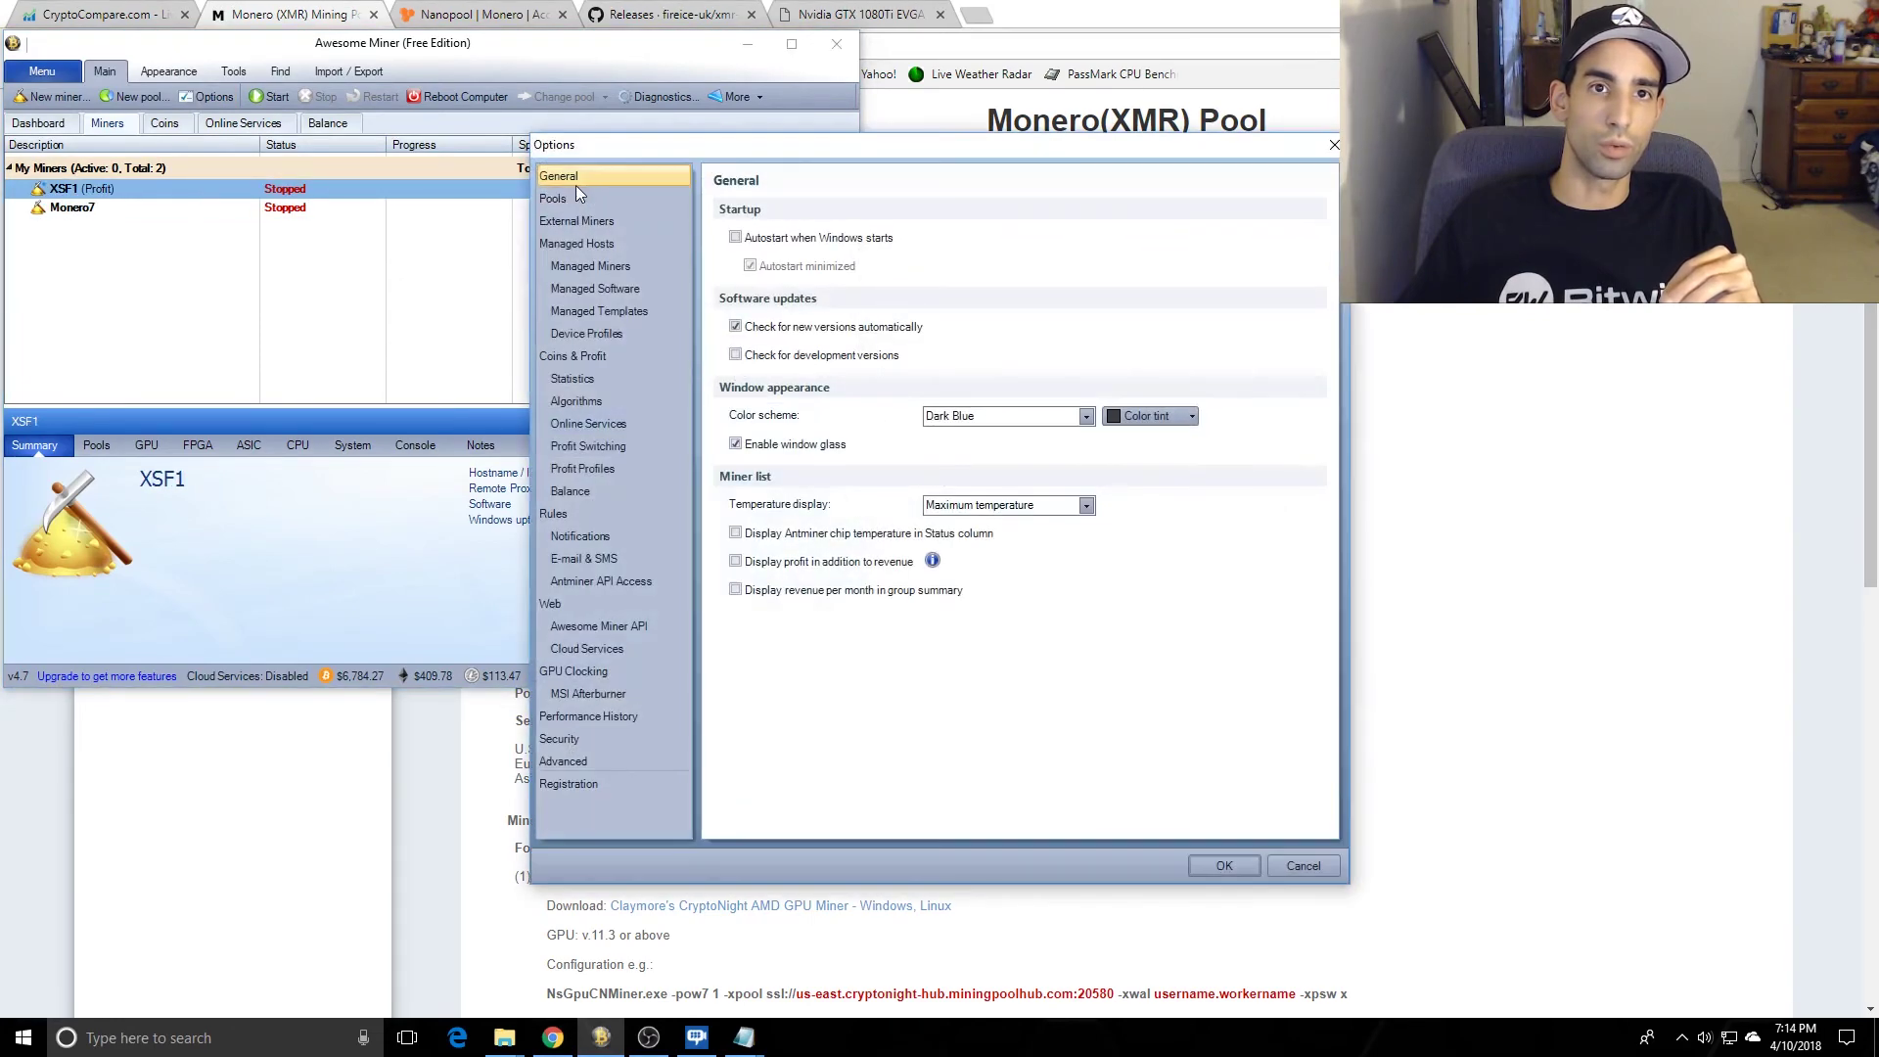
left_click(573, 200)
scroll(981, 649, "down", 1)
scroll(982, 649, "down", 2)
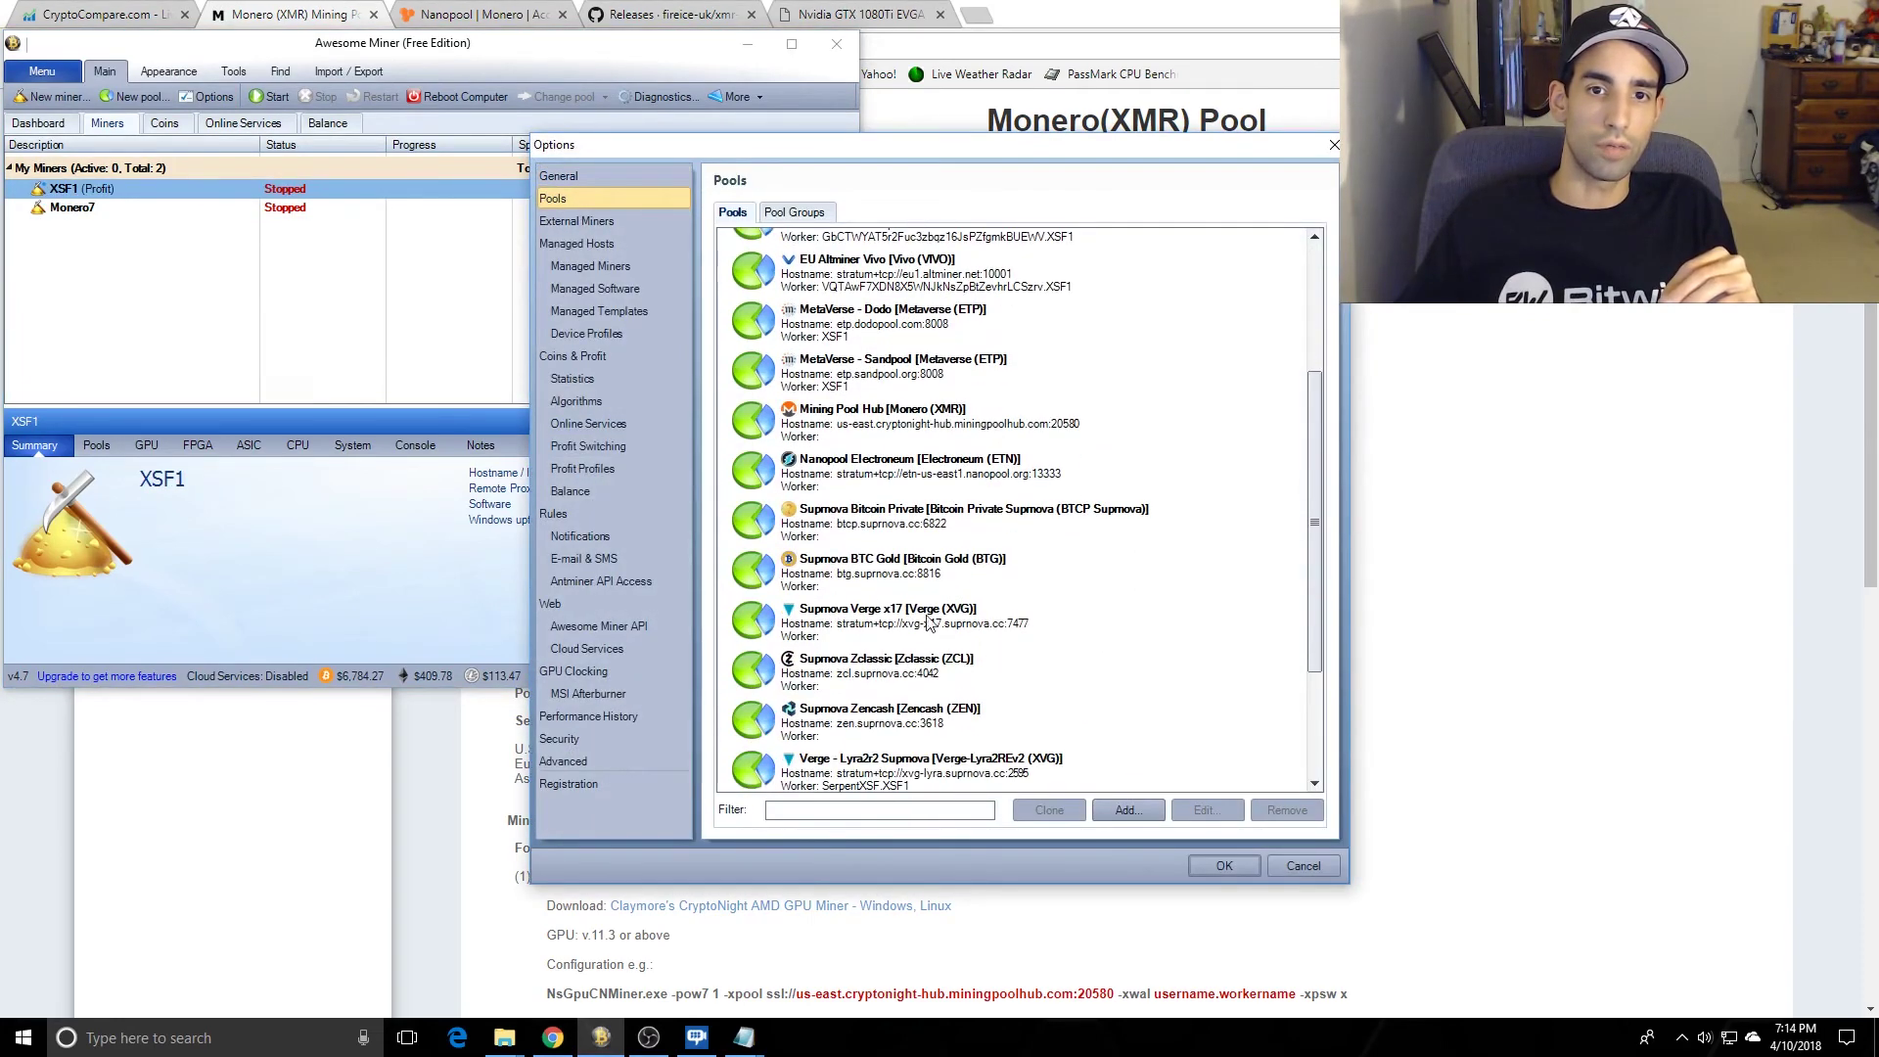
Step: Review the nVidia GPU profit switching profile and the pools it can switch between
left_click(631, 476)
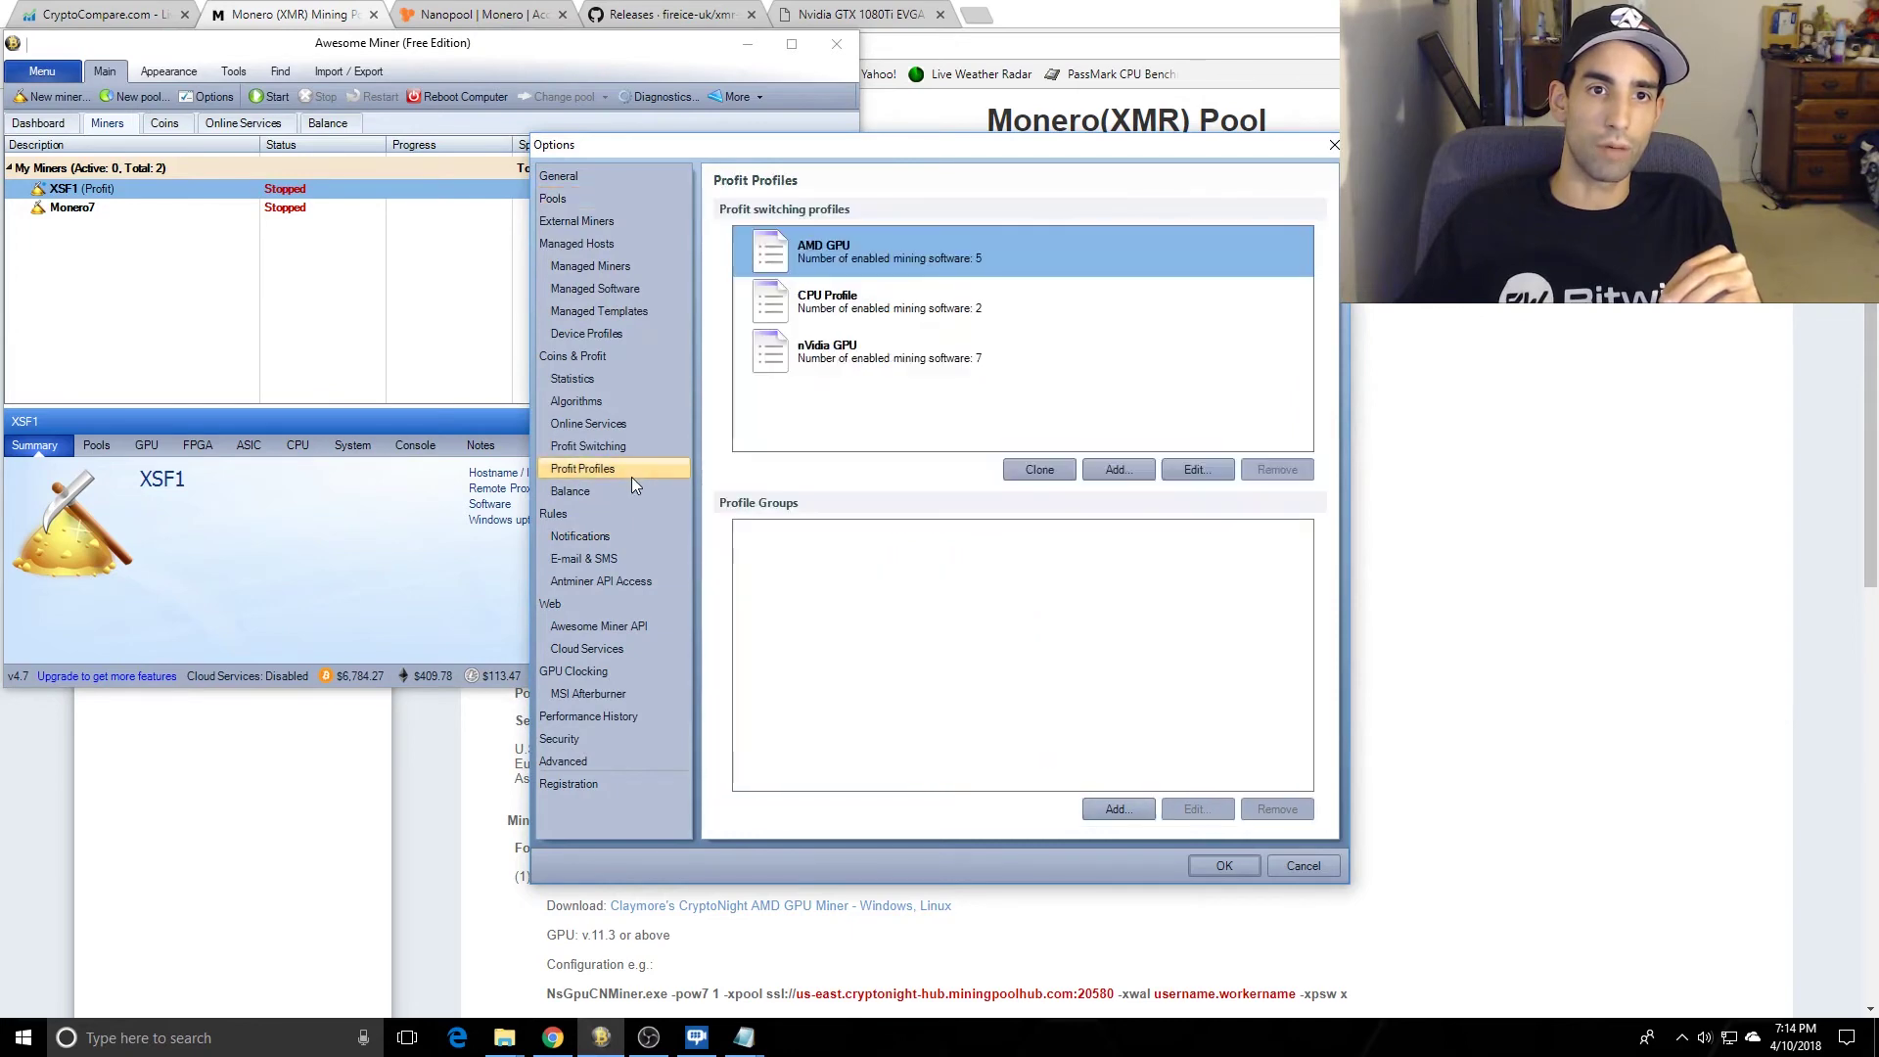
left_click(879, 368)
left_click(625, 449)
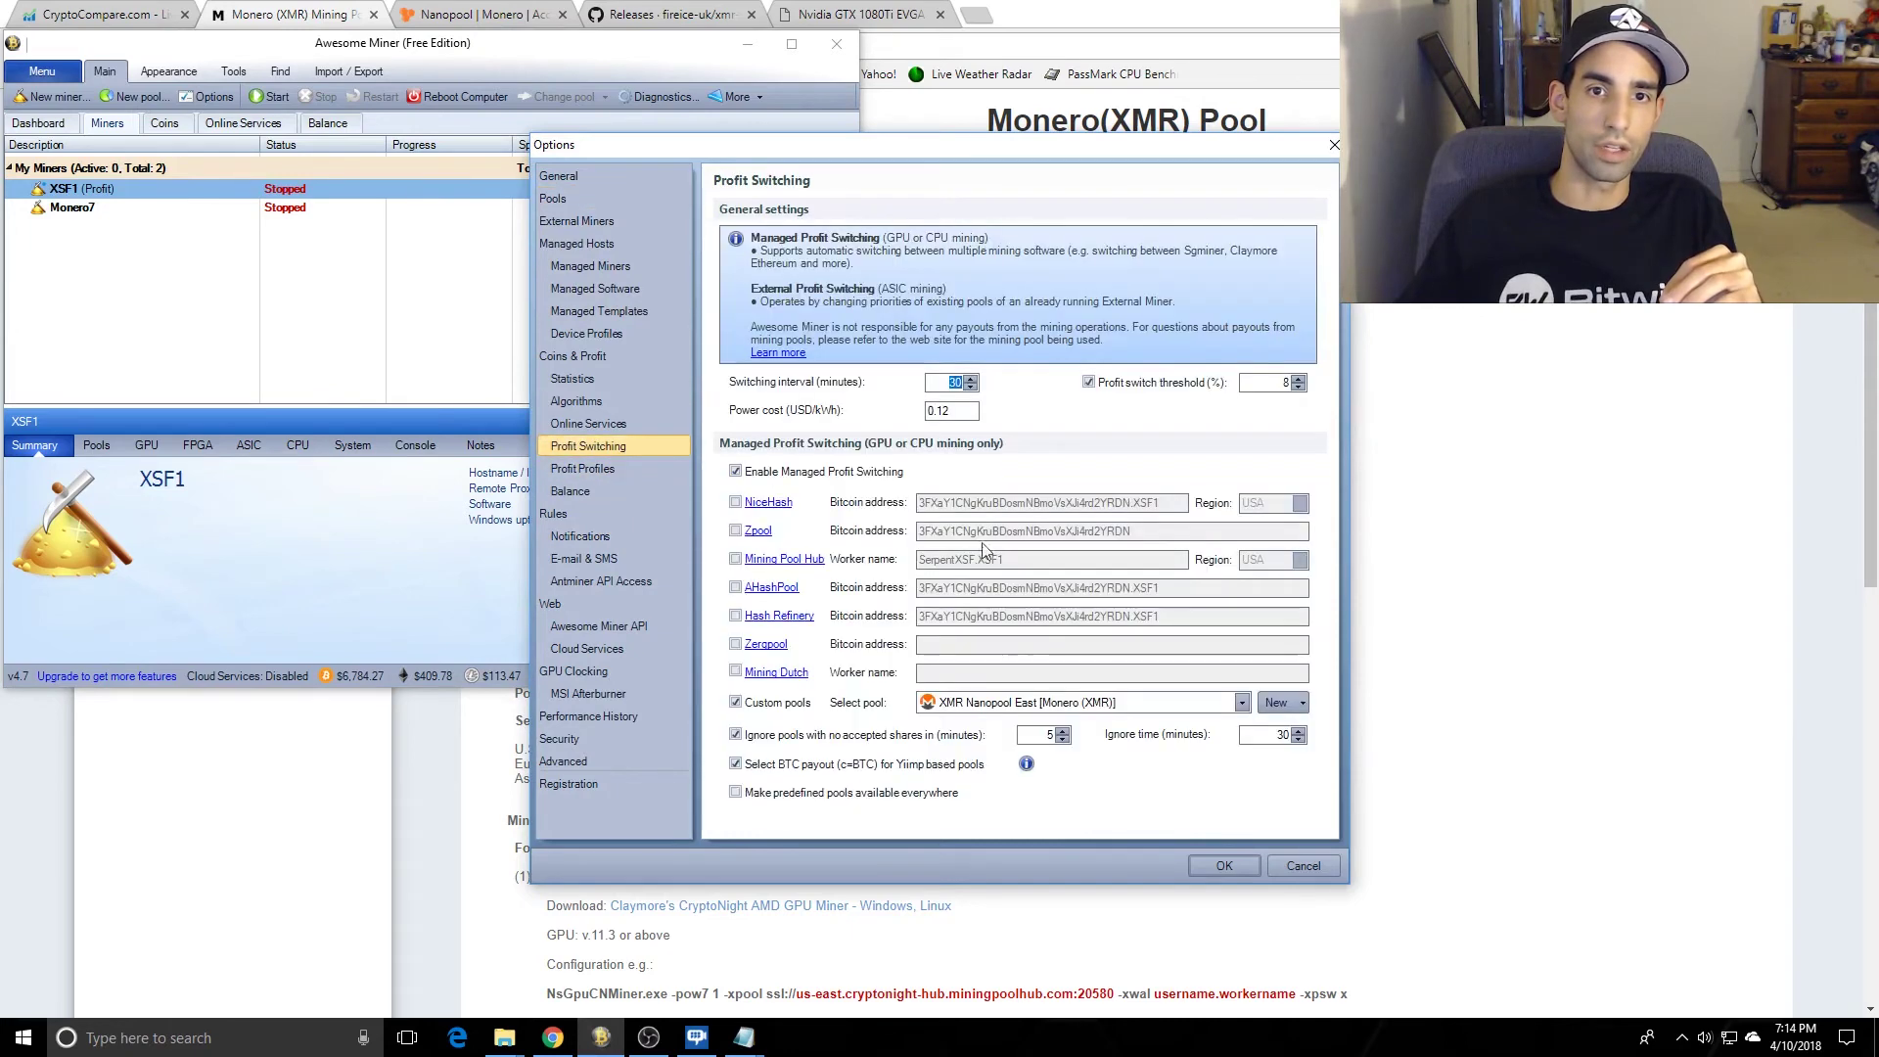
left_click(1251, 705)
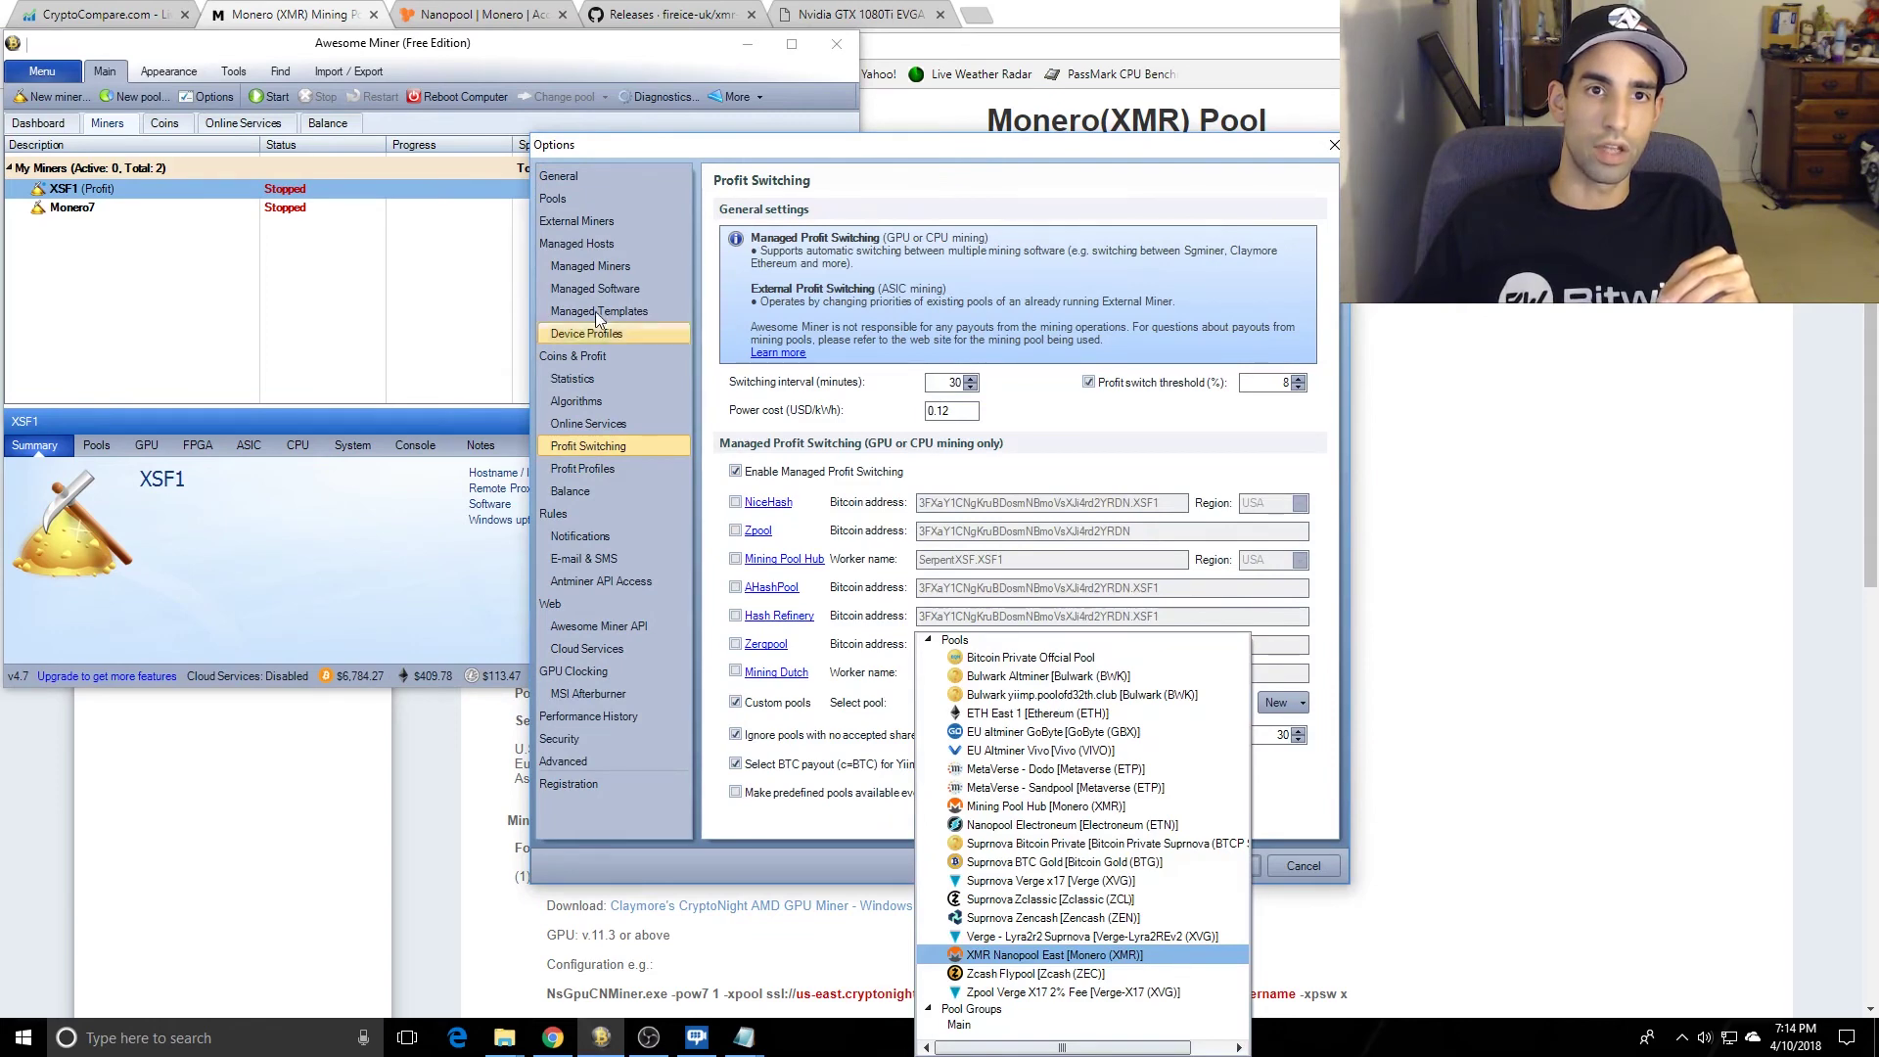
Step: Change the XMR Nanopool East pool's coin to Monero (XMR) under CryptoNightV7
left_click(574, 194)
scroll(1304, 478, "down", 3)
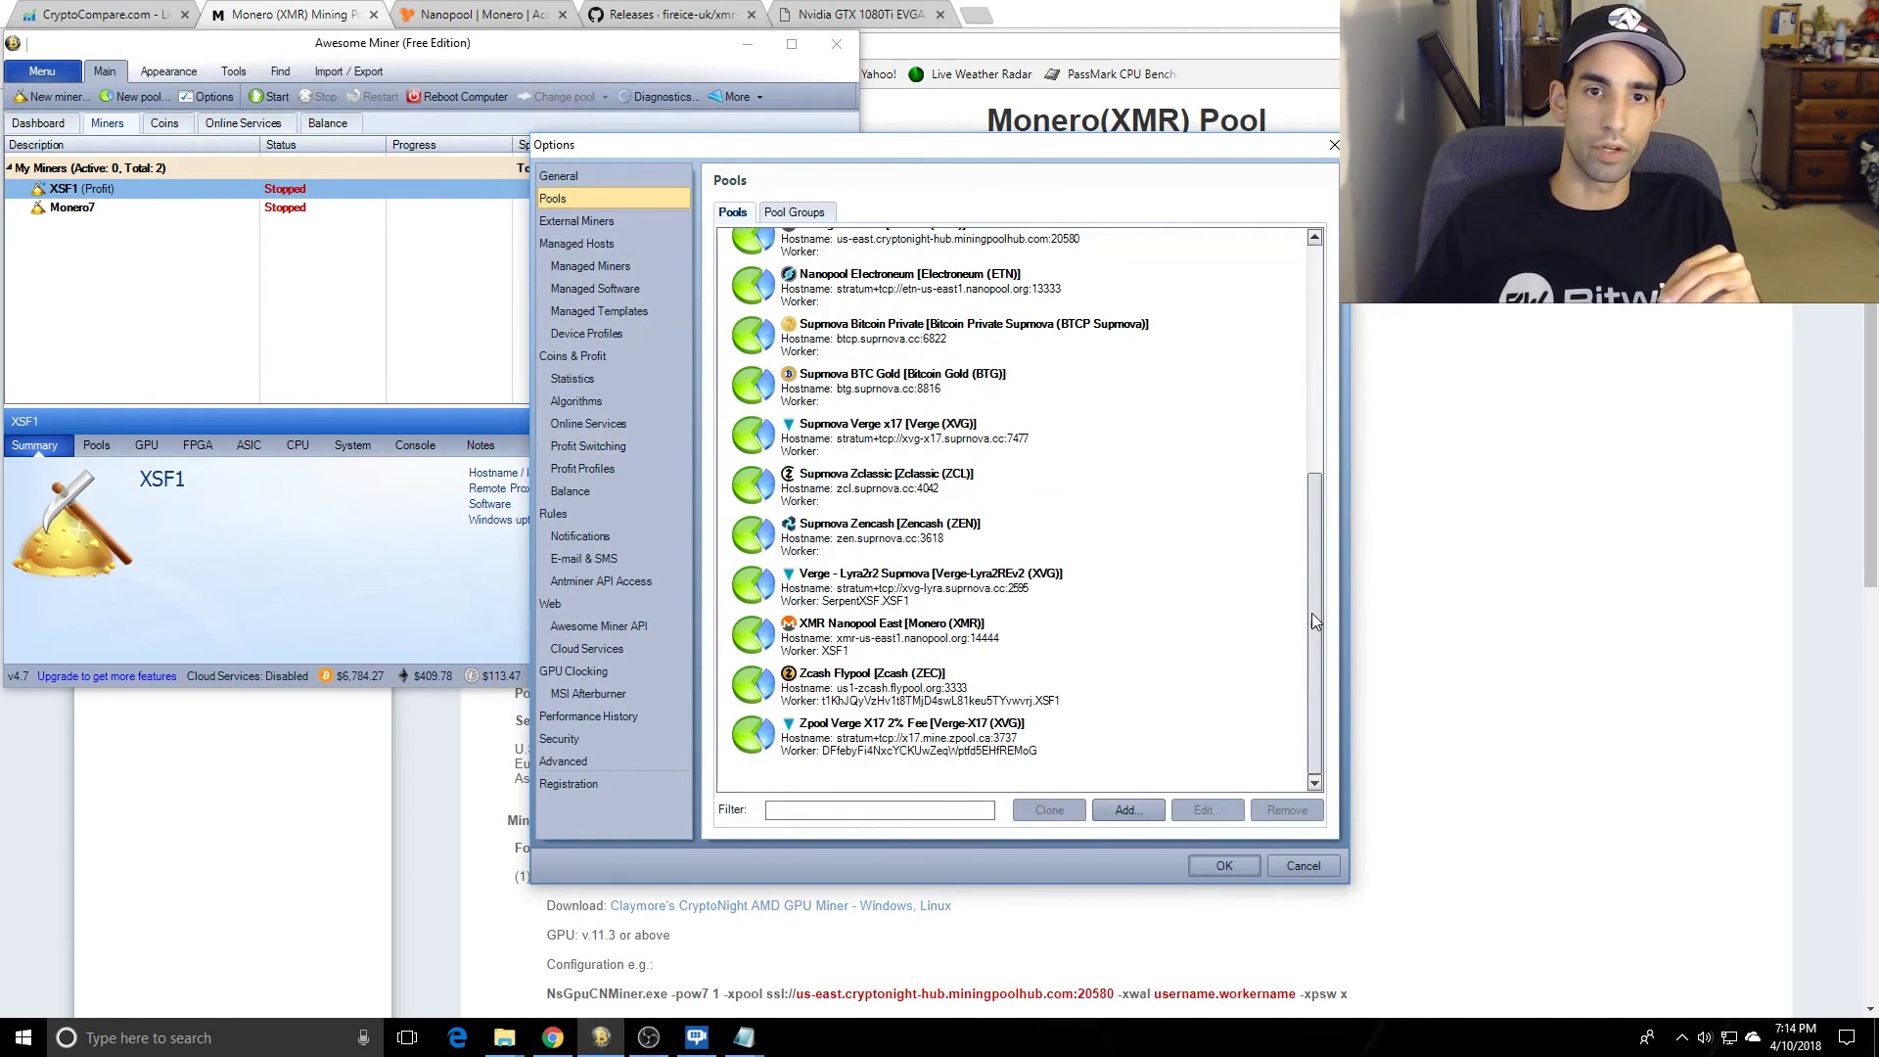
left_click(989, 638)
left_click(1206, 810)
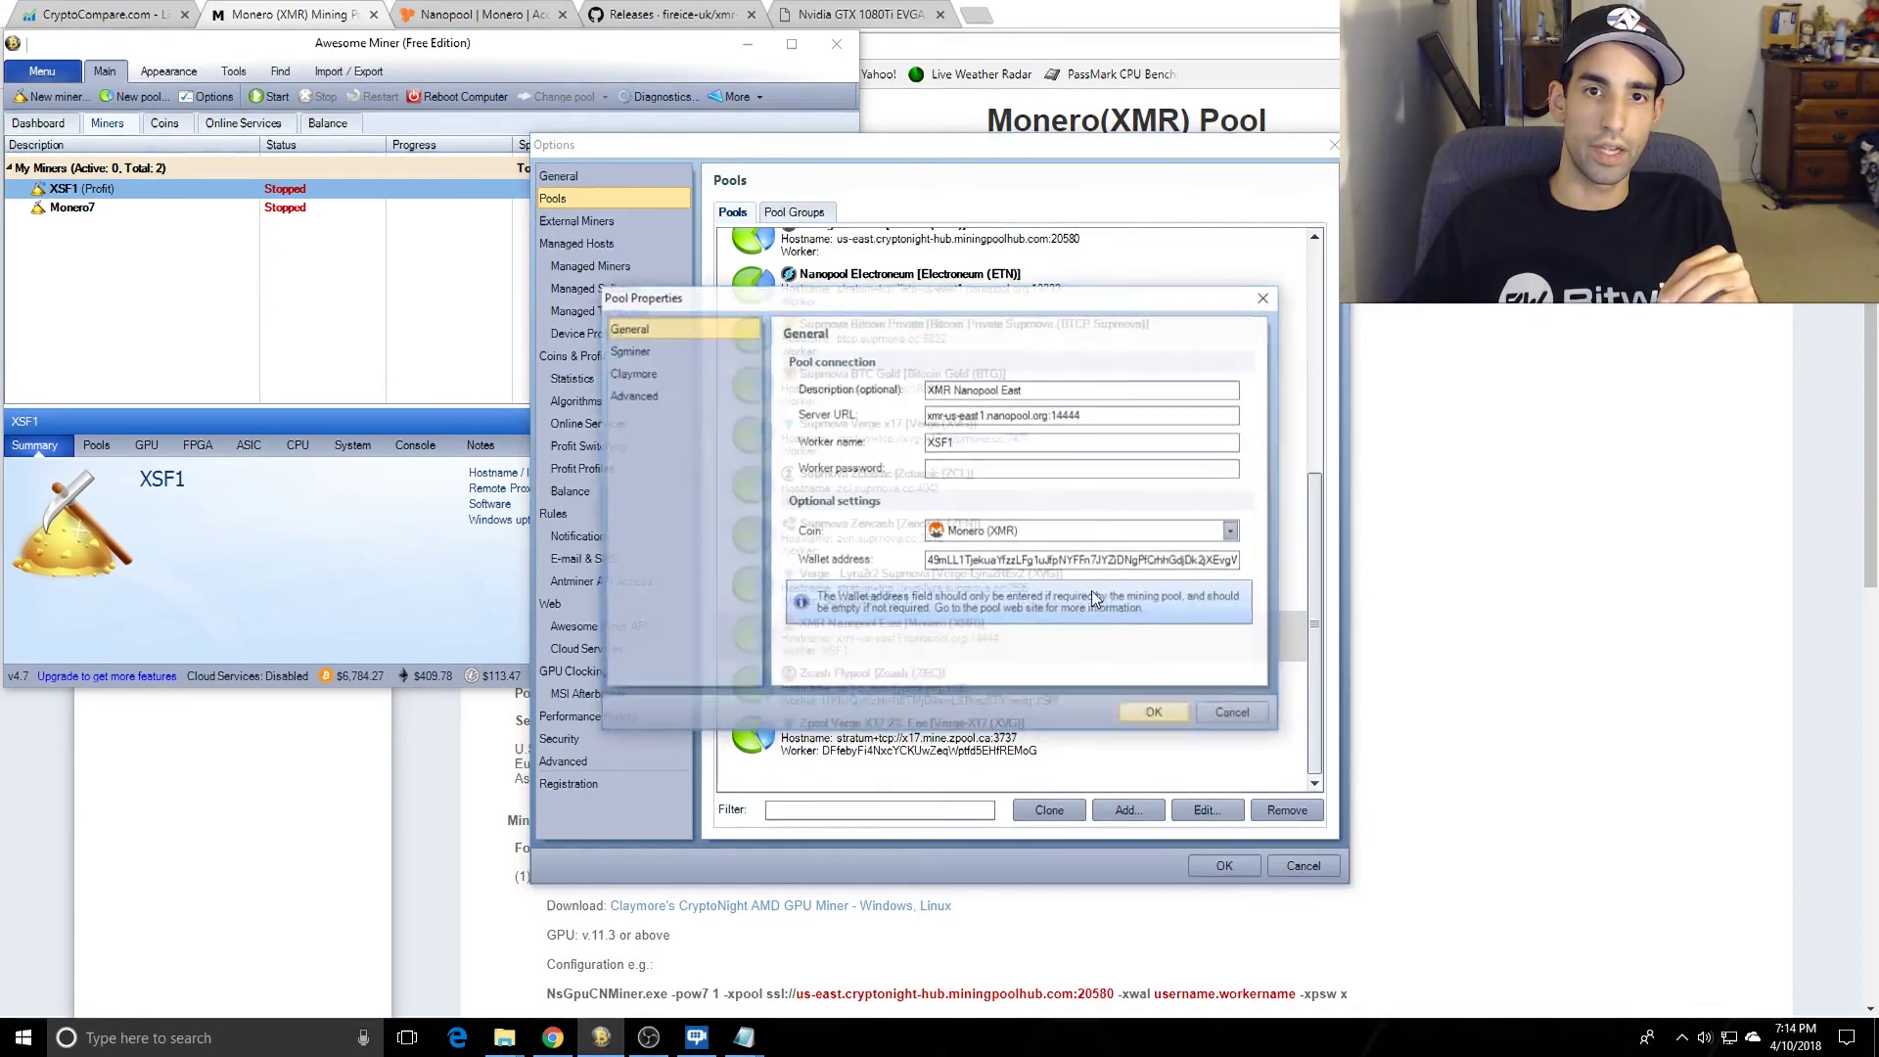
left_click(1232, 531)
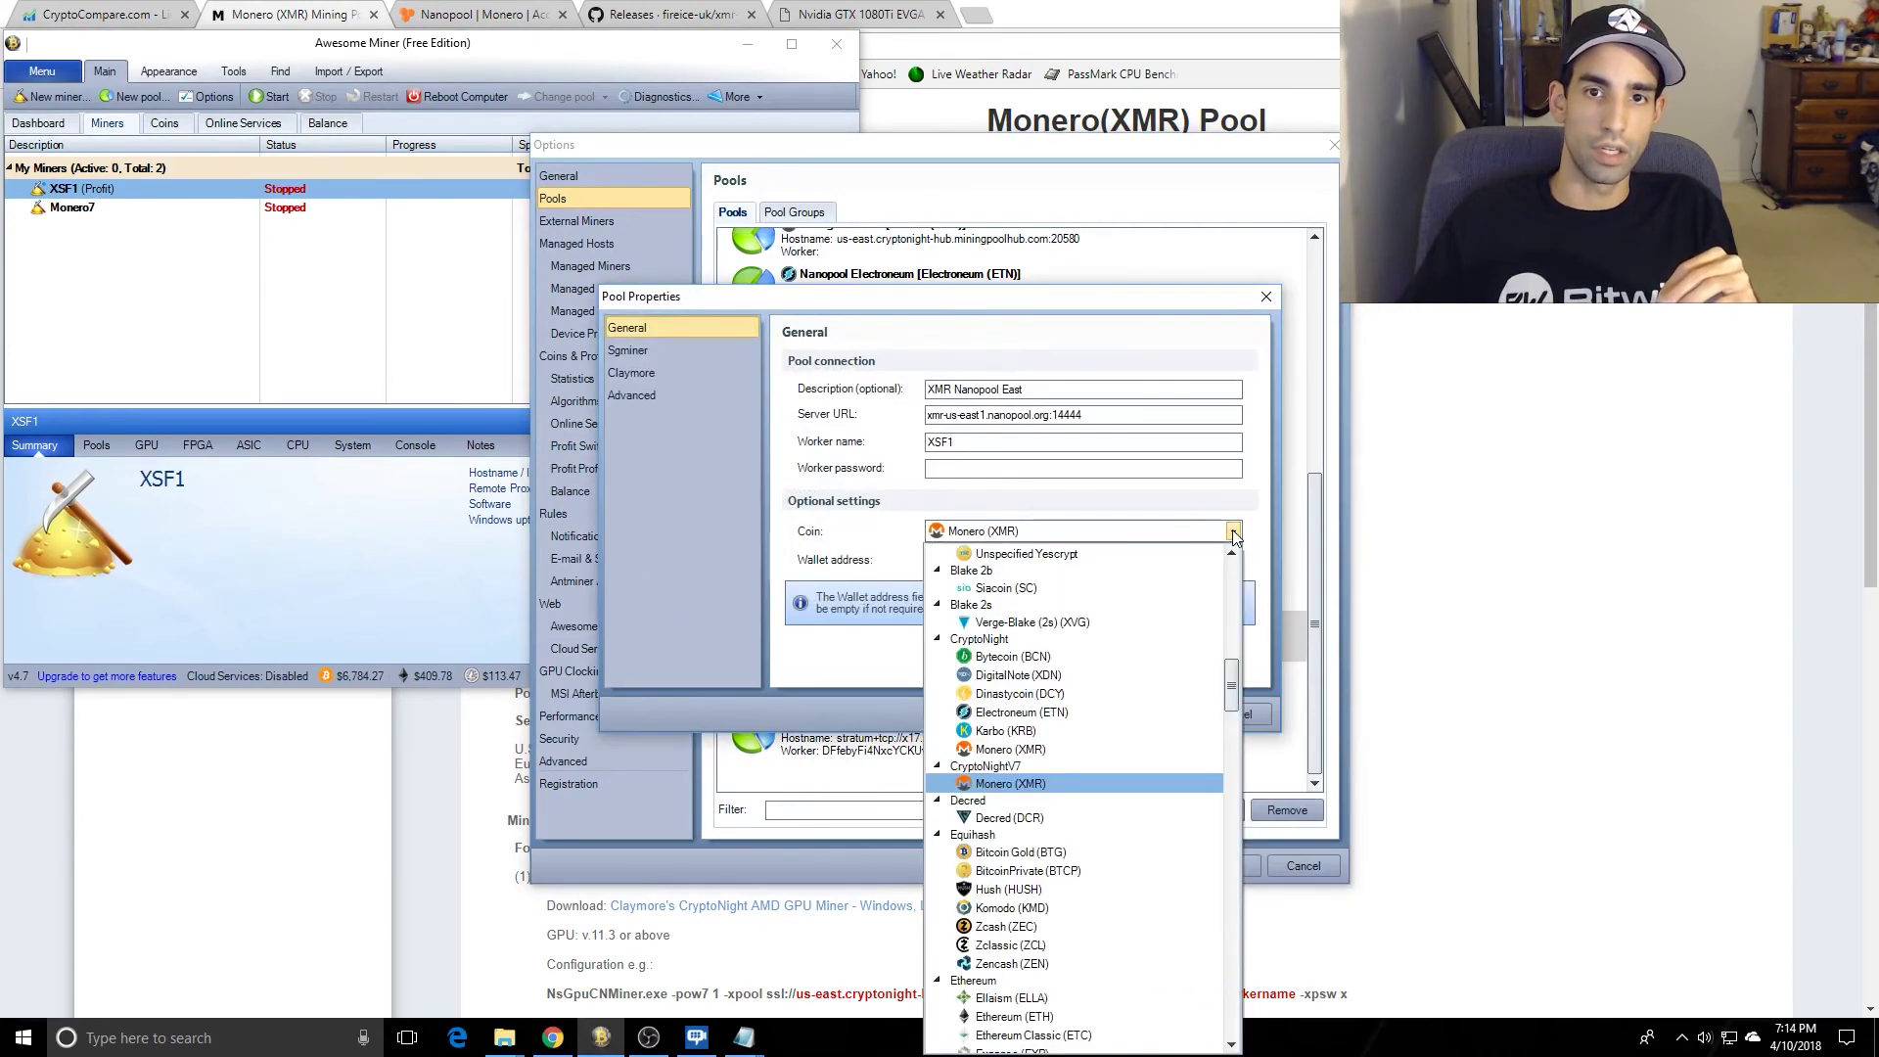
left_click(1067, 783)
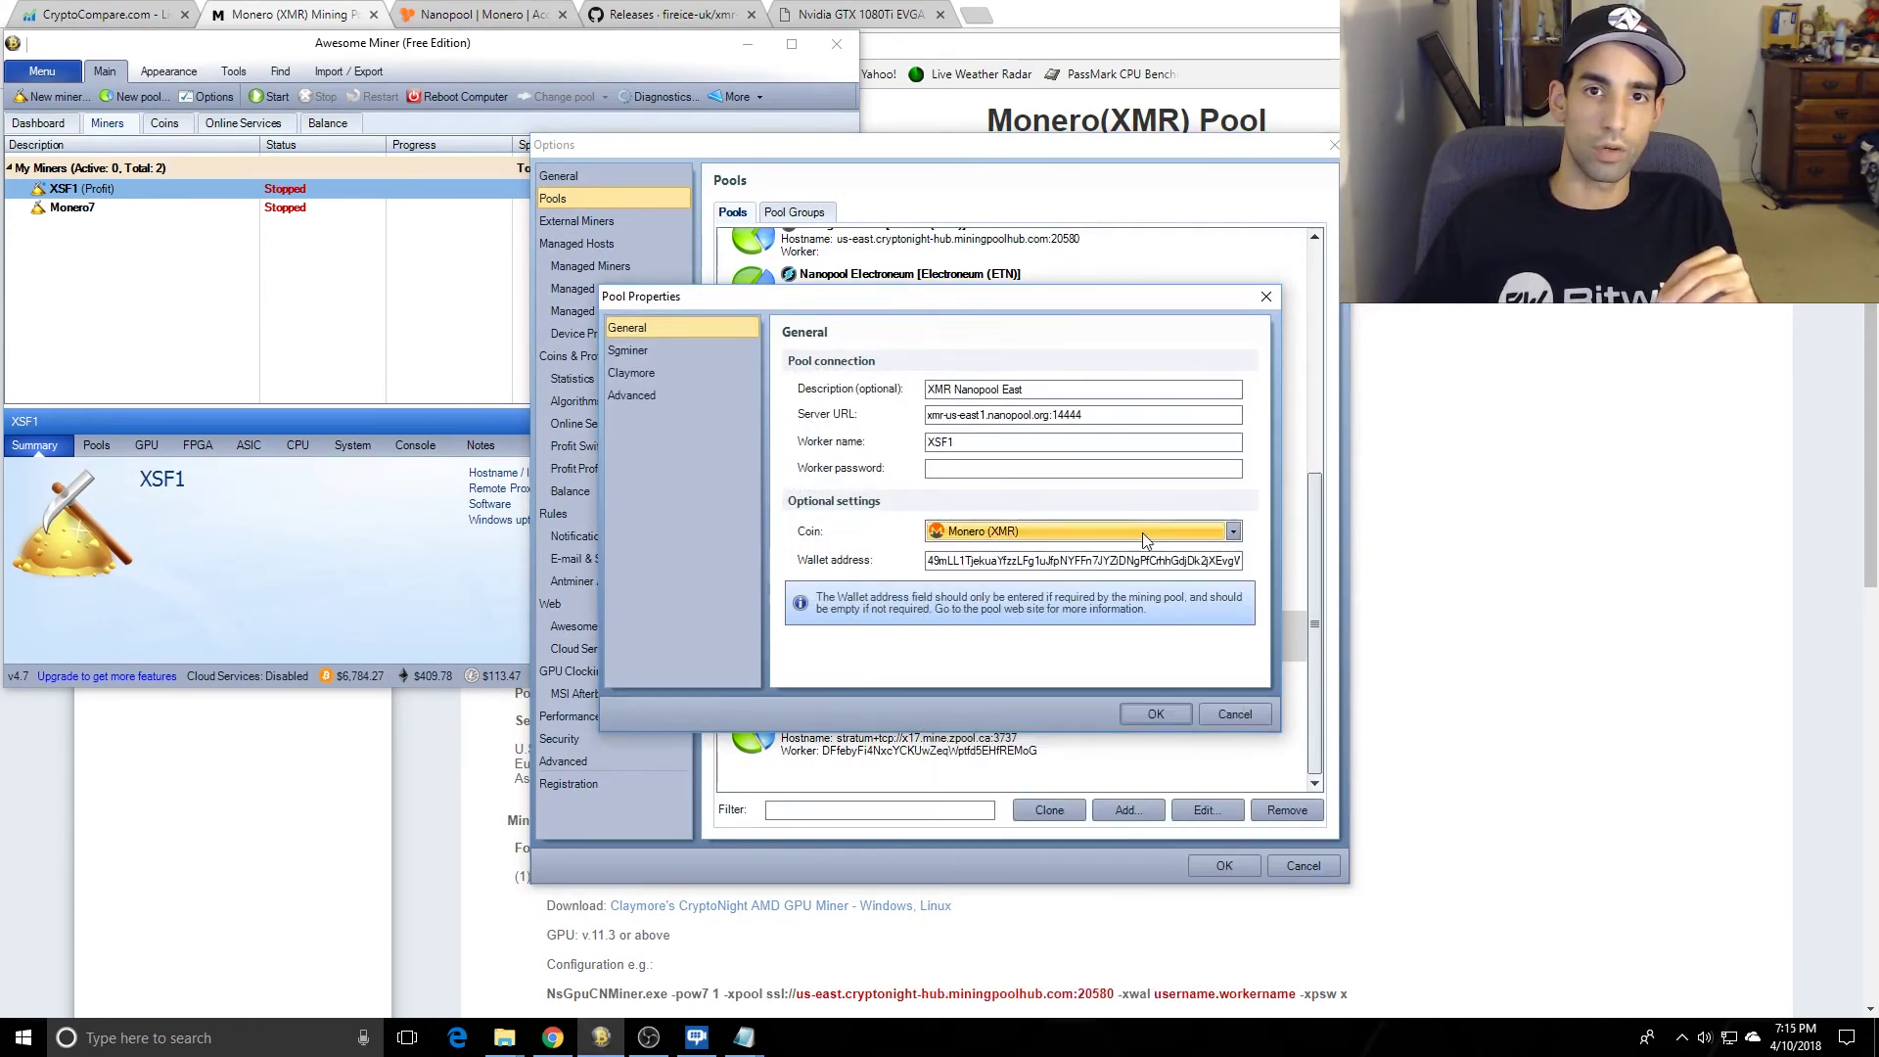
Step: Check the pool's Claymore, advanced and command-line settings, then save the pool
left_click(696, 373)
left_click(679, 396)
left_click(885, 436)
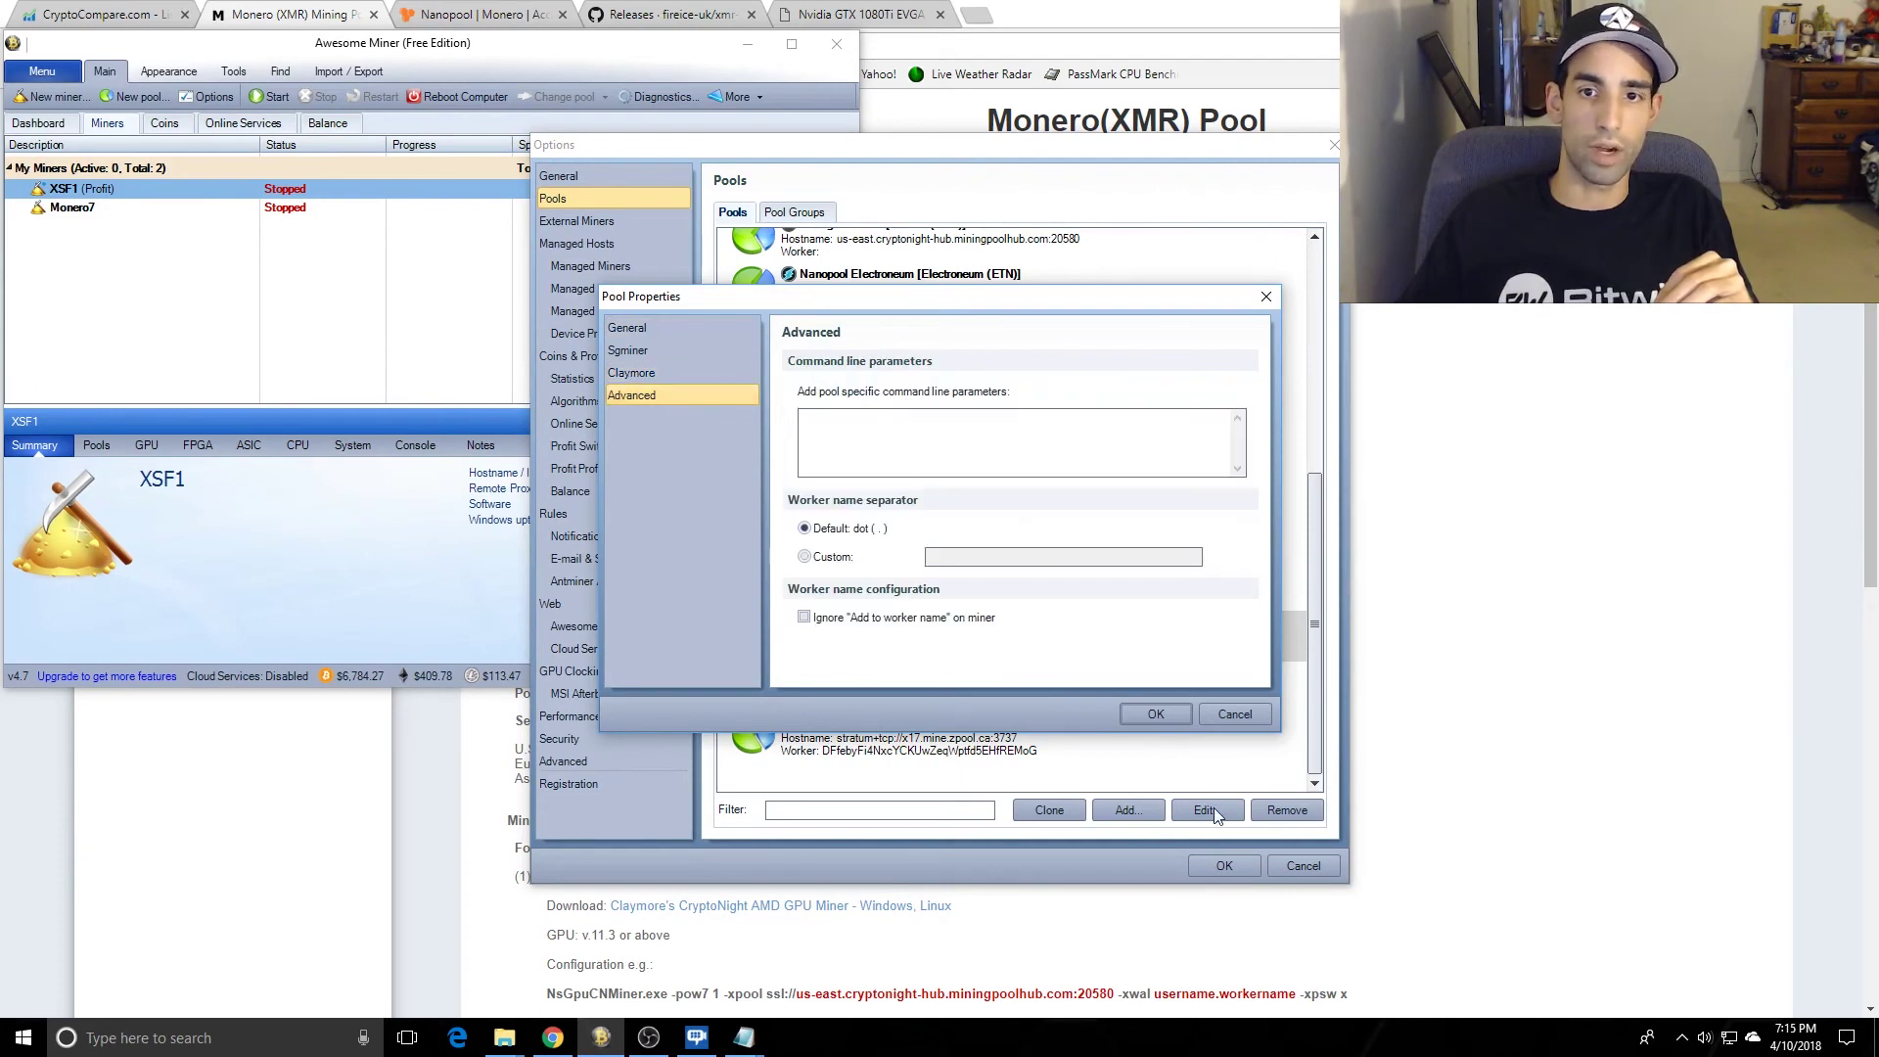
left_click(1235, 718)
Step: Save the options and run the XSF1 miner for a few seconds before stopping it
left_click(1224, 866)
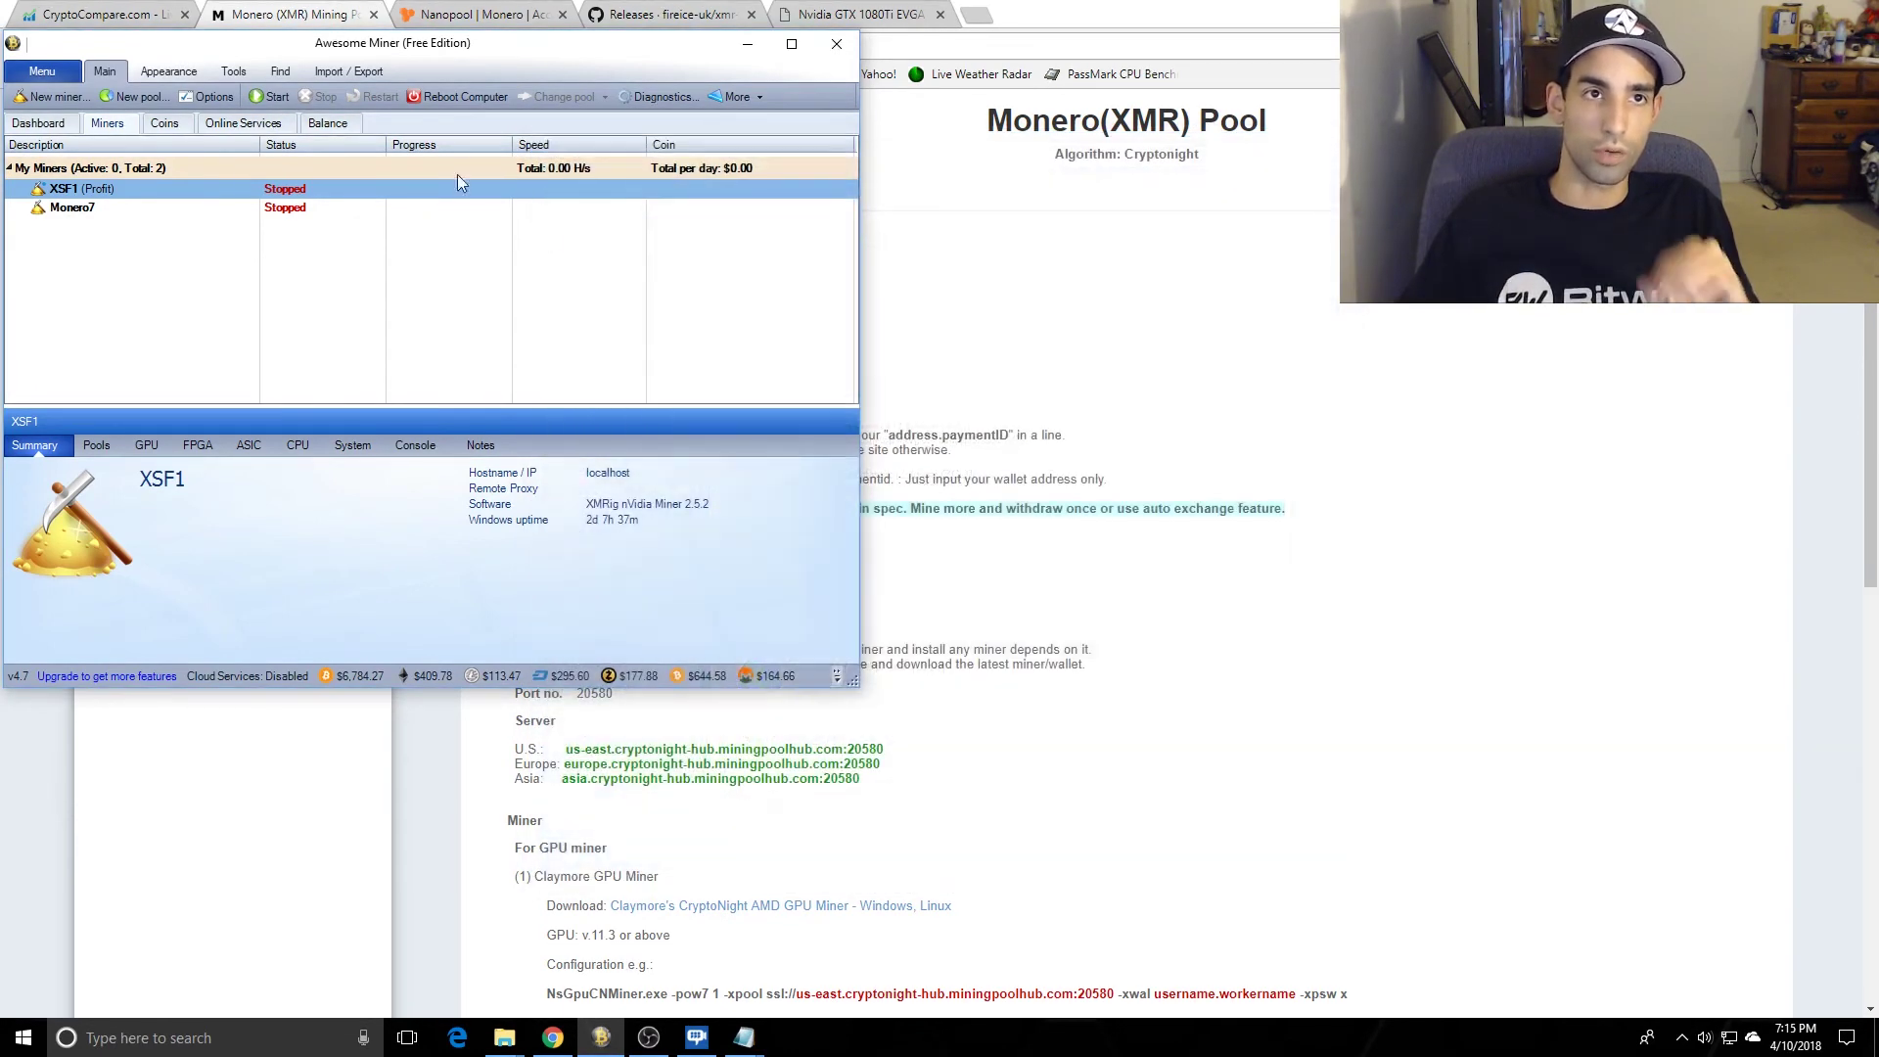
left_click(276, 97)
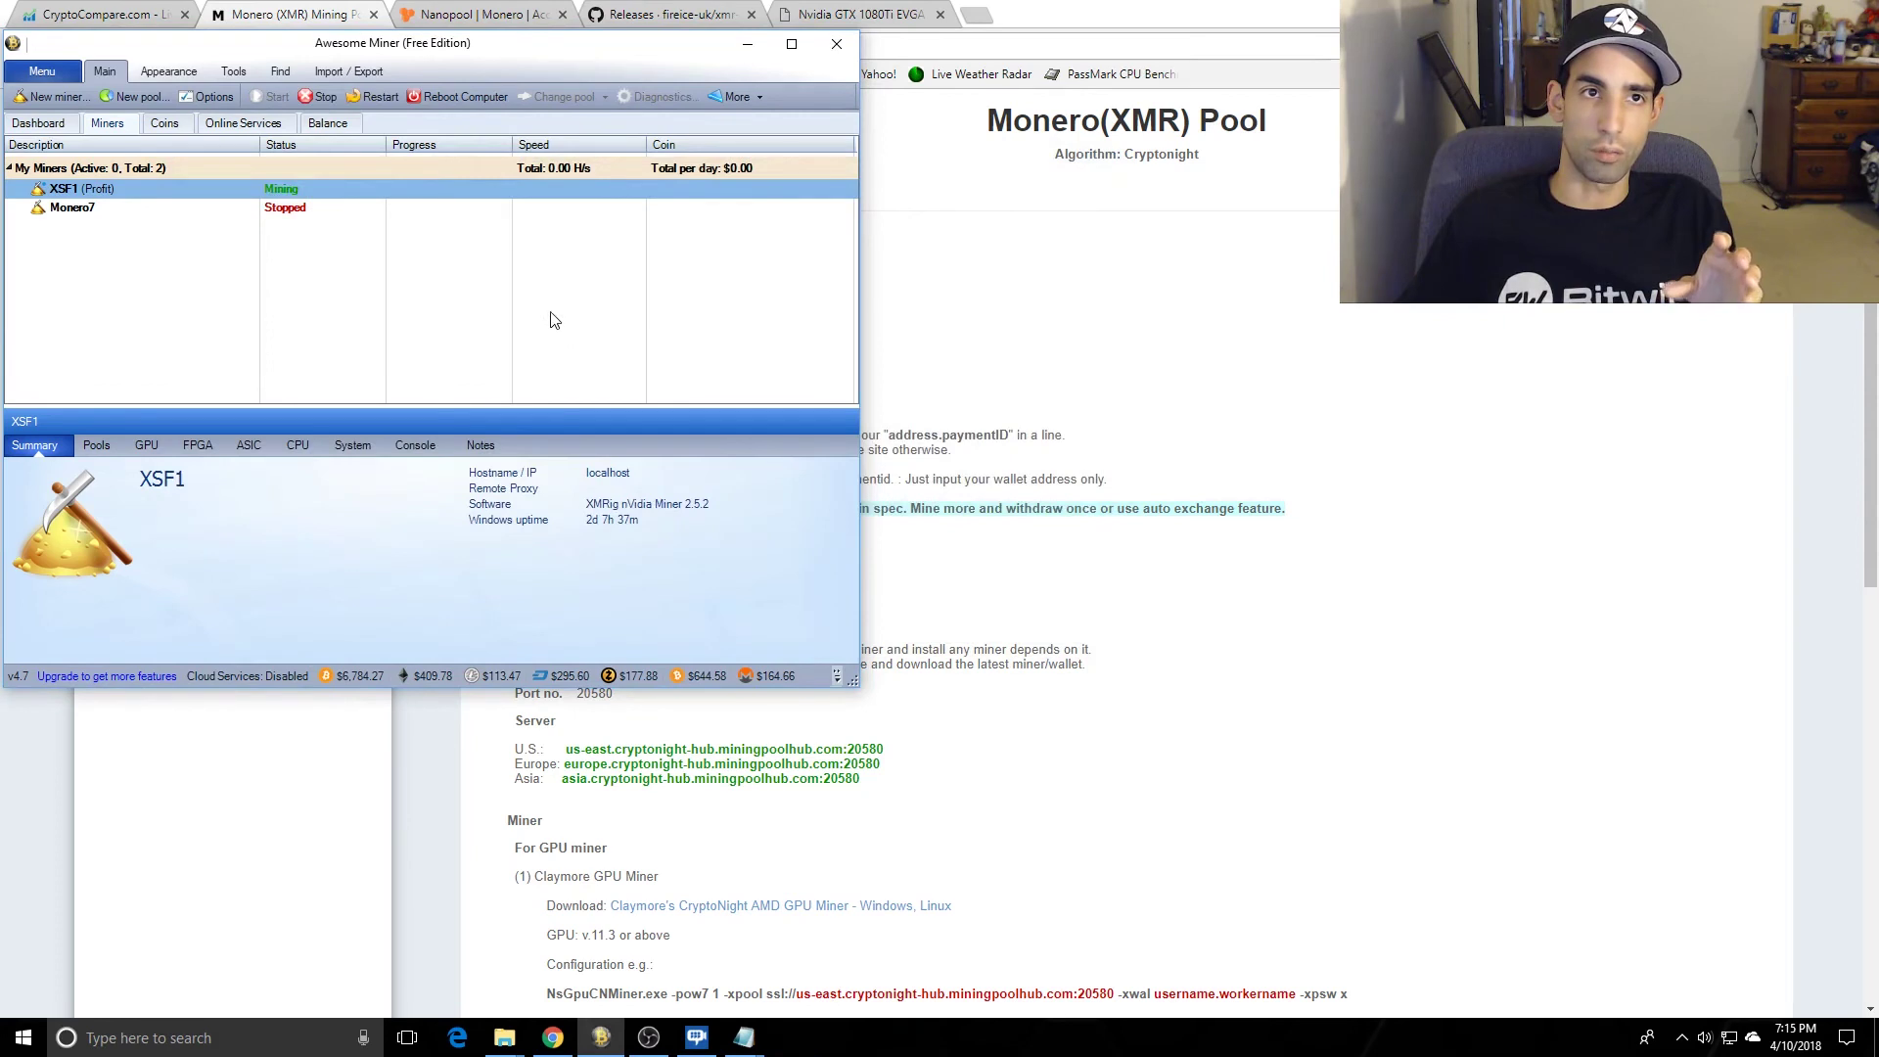
left_click(324, 97)
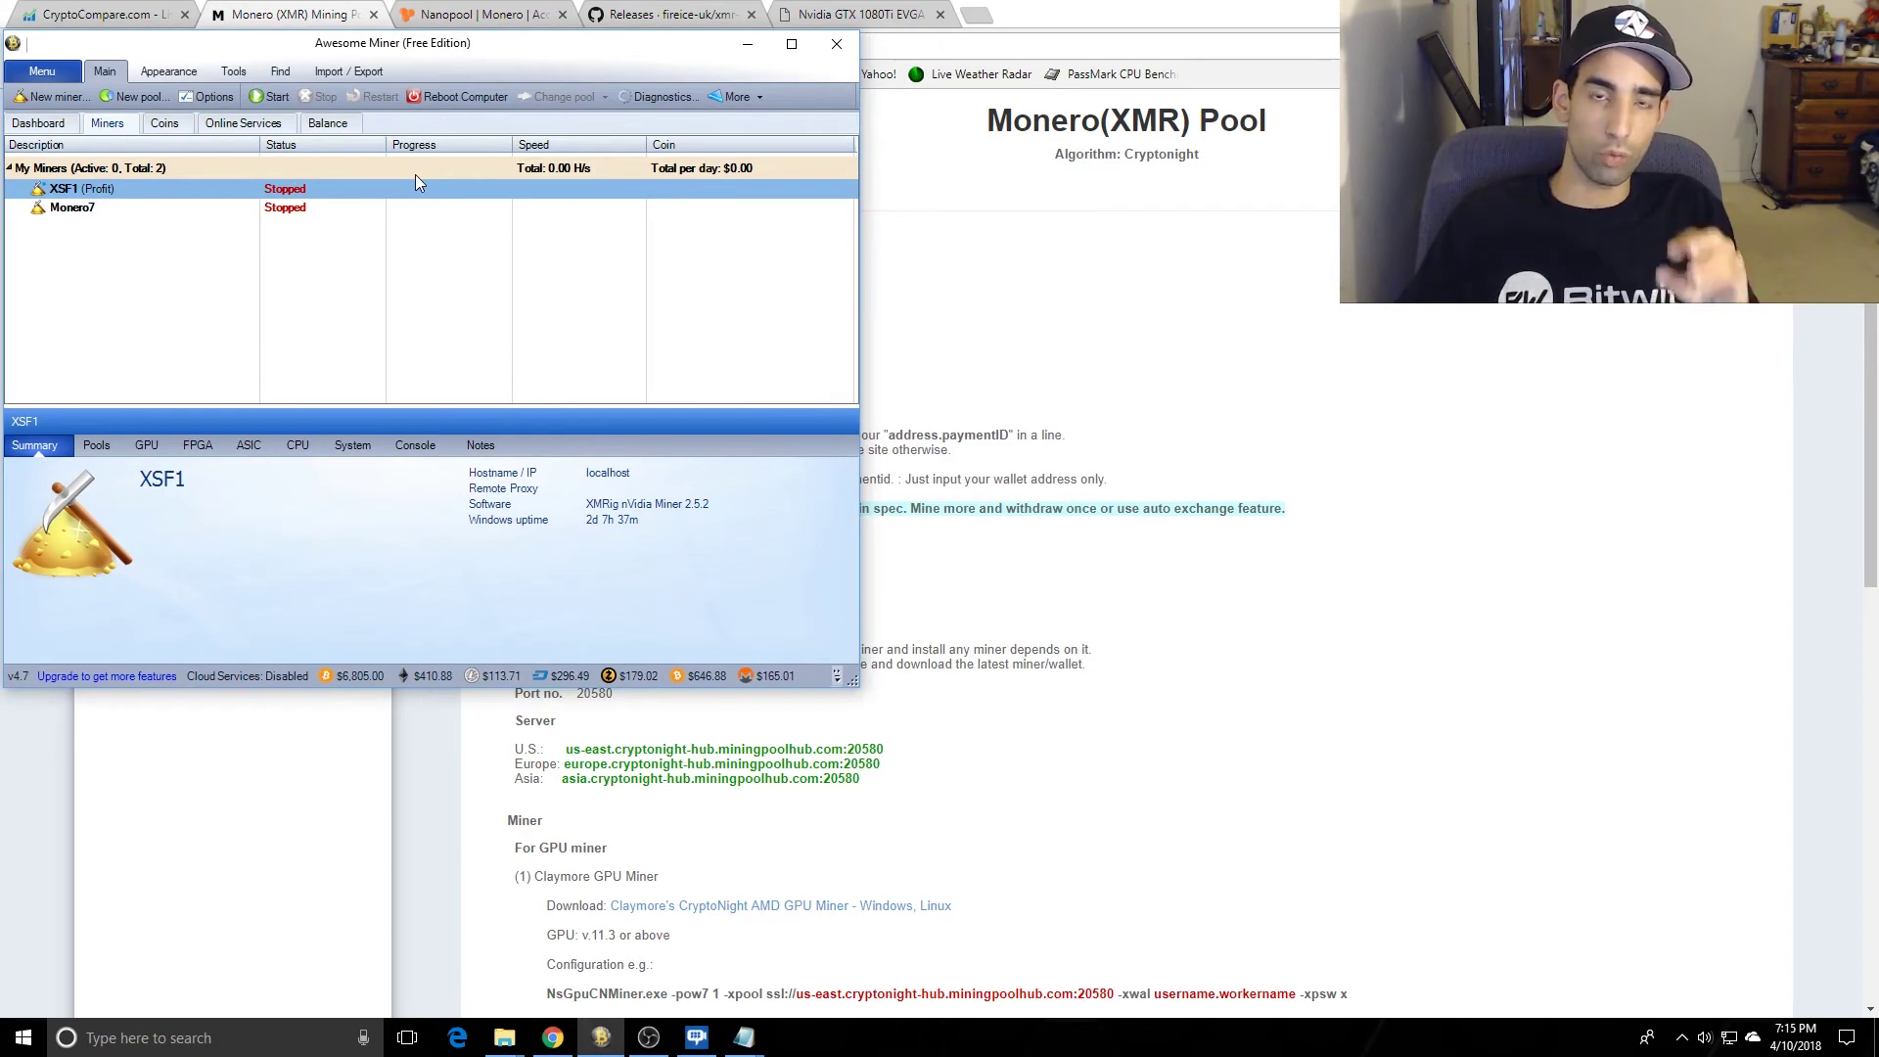
Step: Check the hashrate chart on the Nanopool stats page in Chrome
left_click(1174, 333)
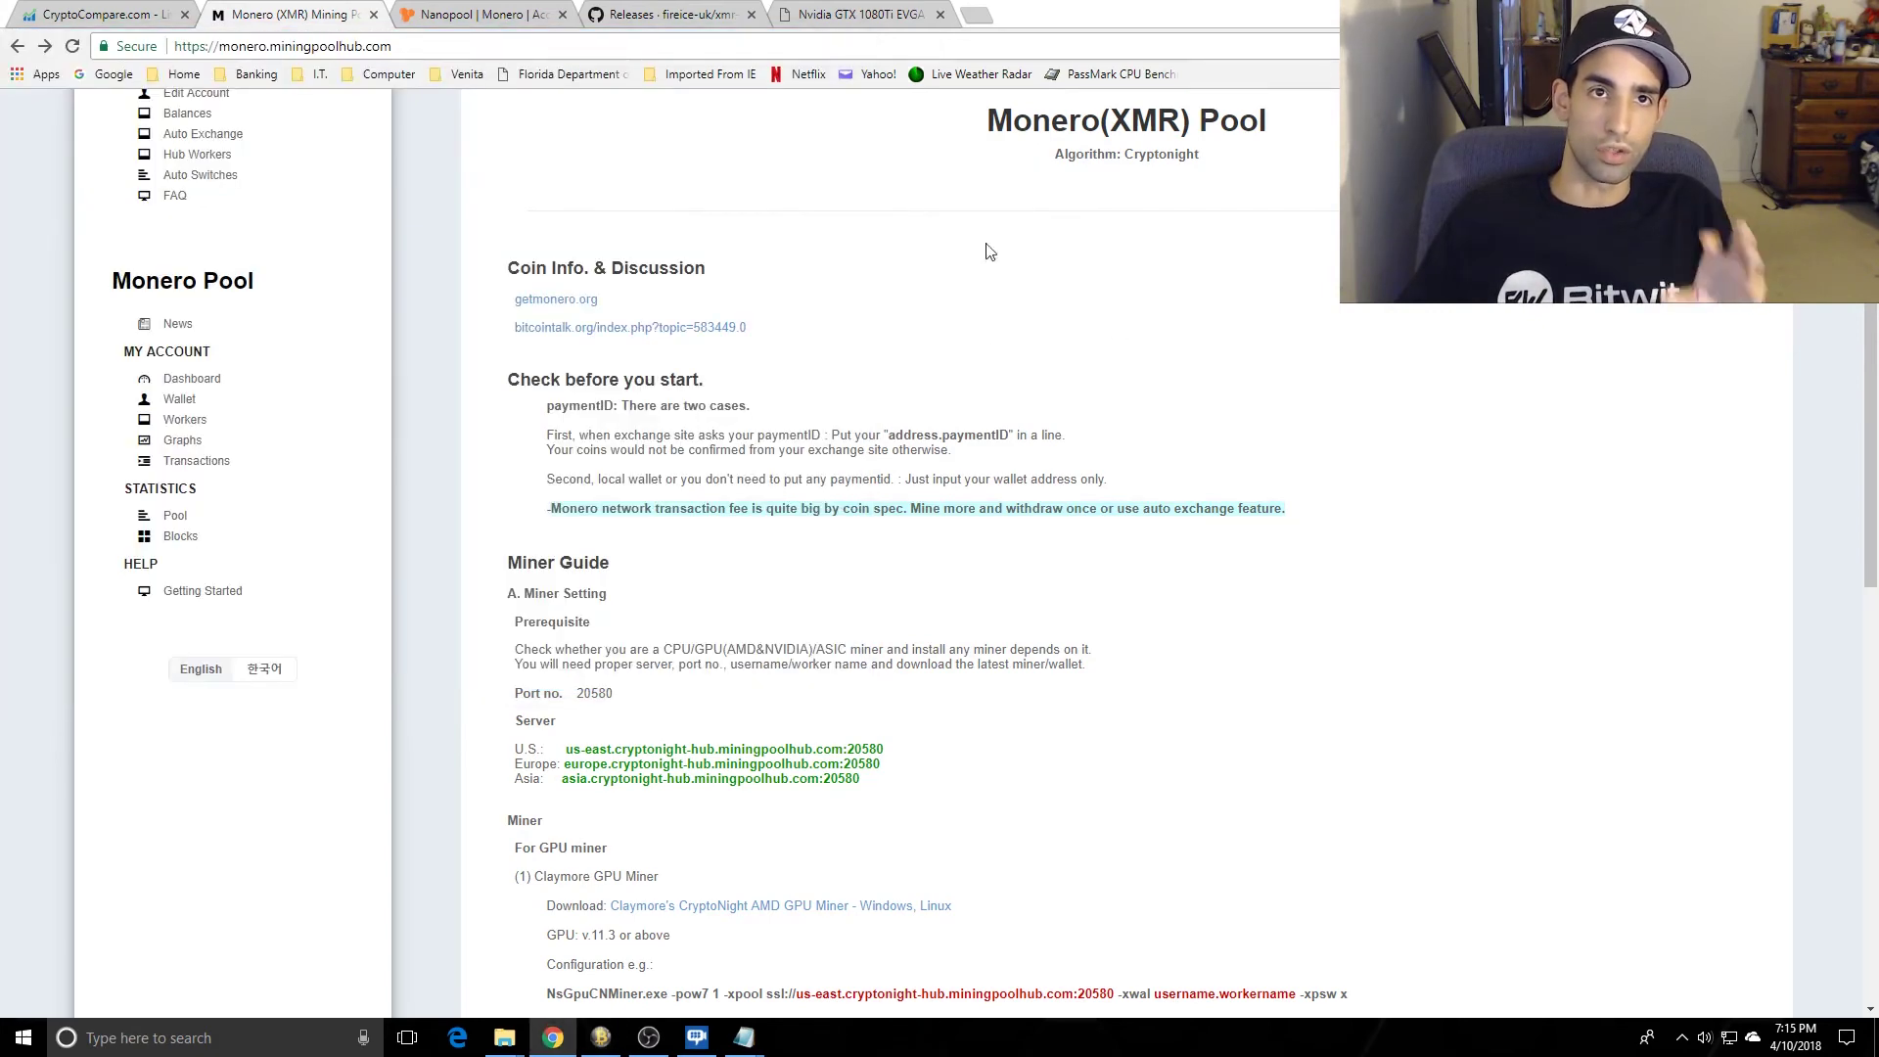
left_click(479, 14)
left_click(670, 18)
left_click(515, 14)
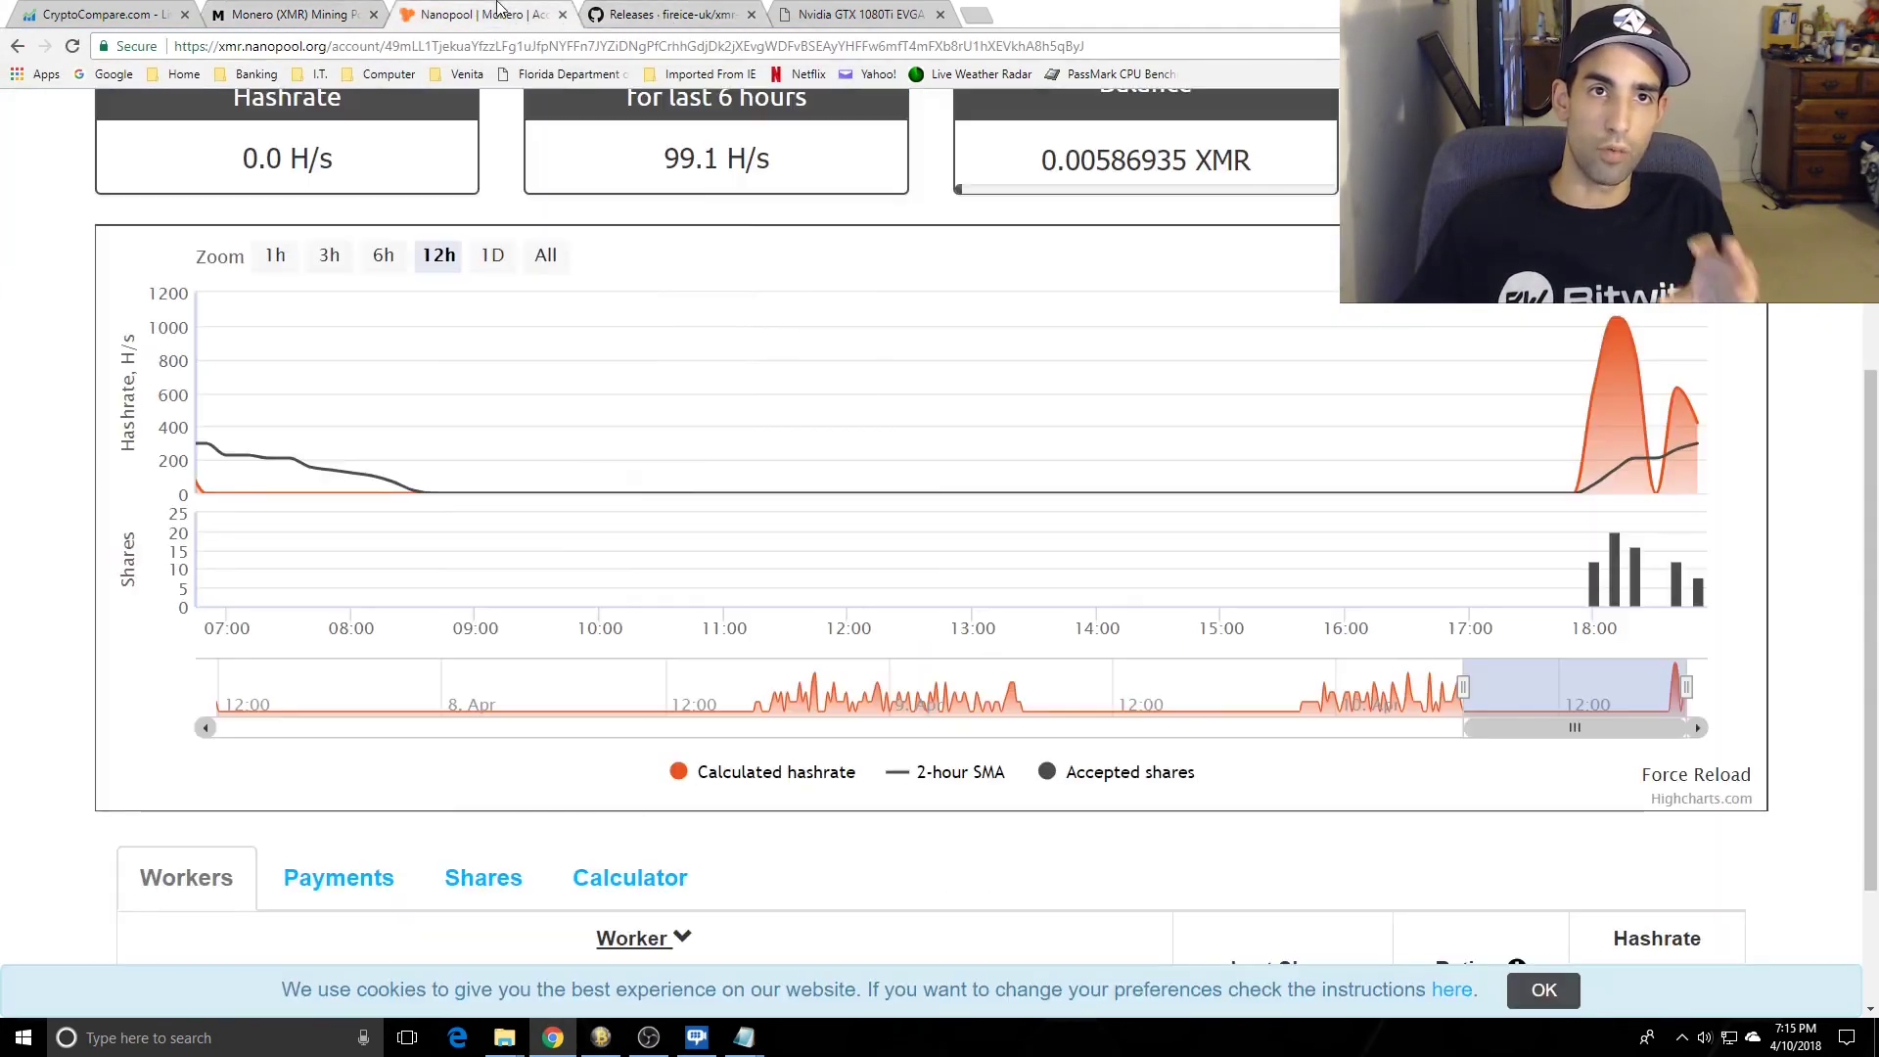
Step: Back in Awesome Miner, select the Monero7 miner and reopen Options
left_click(601, 1037)
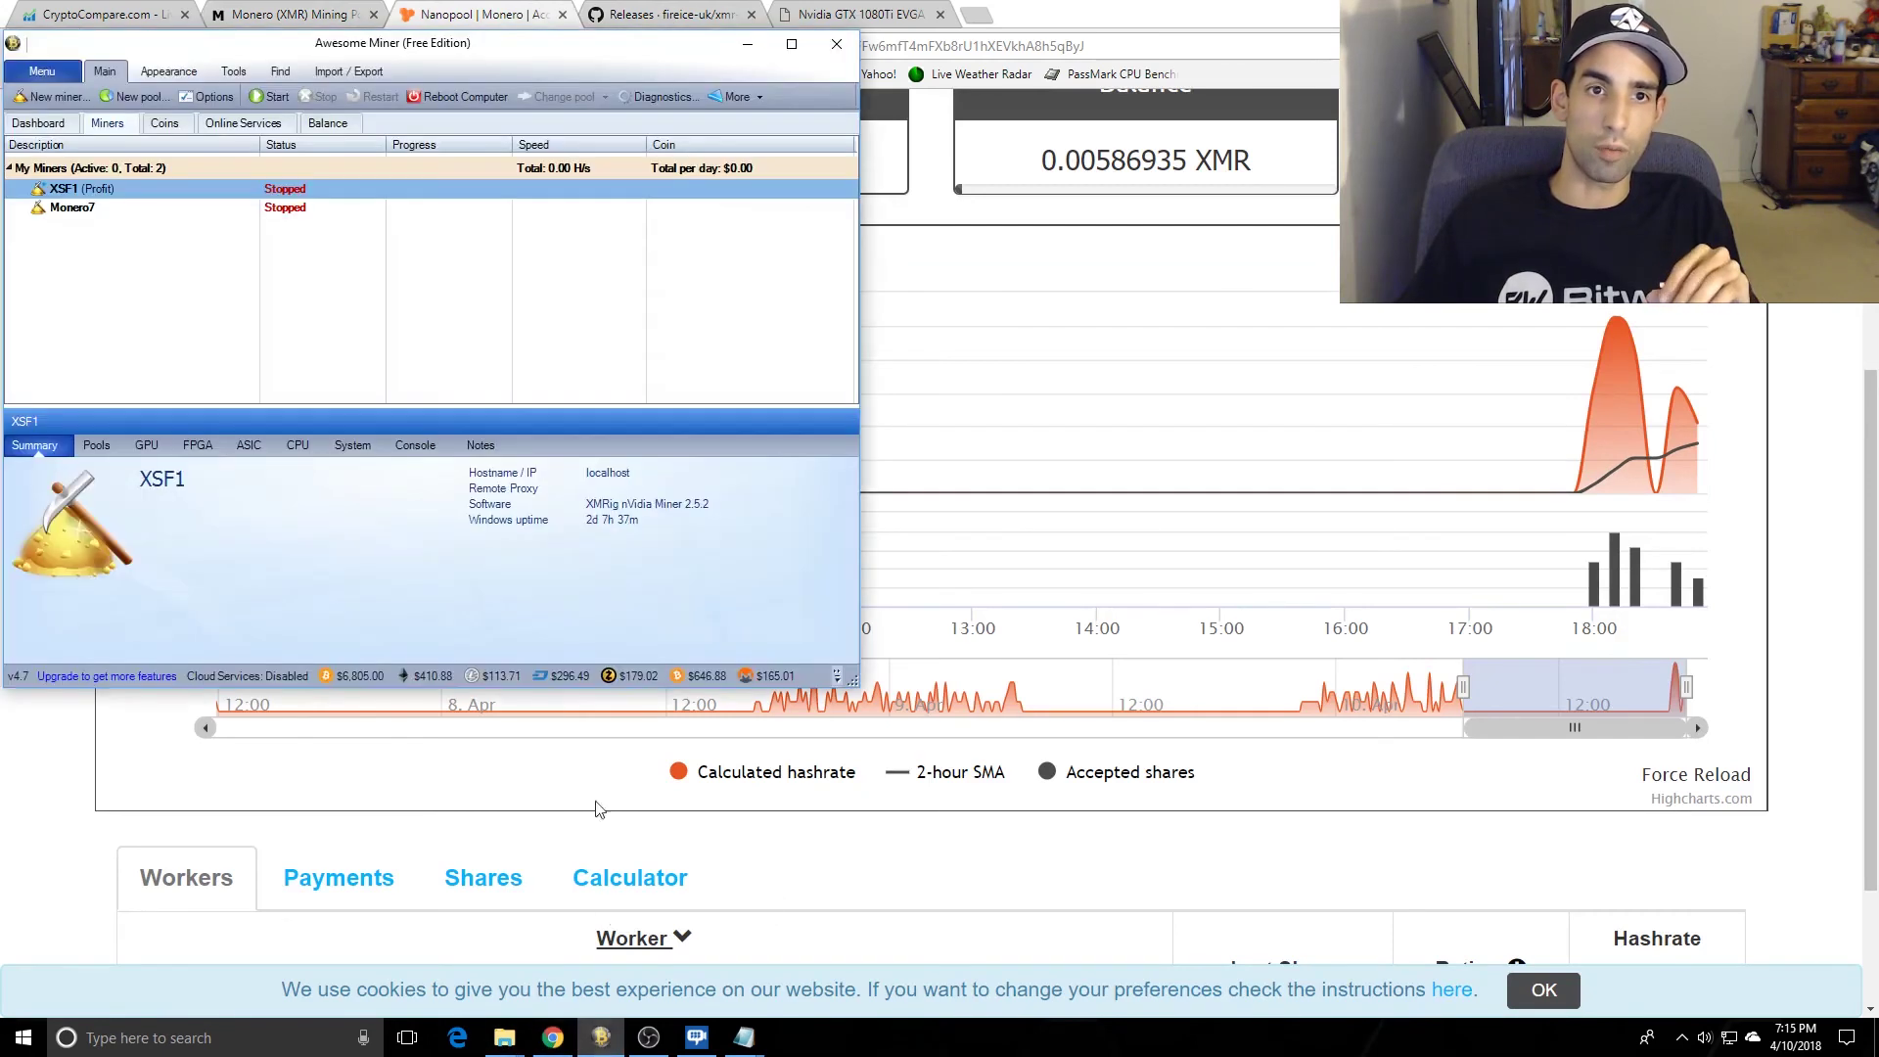
left_click(221, 210)
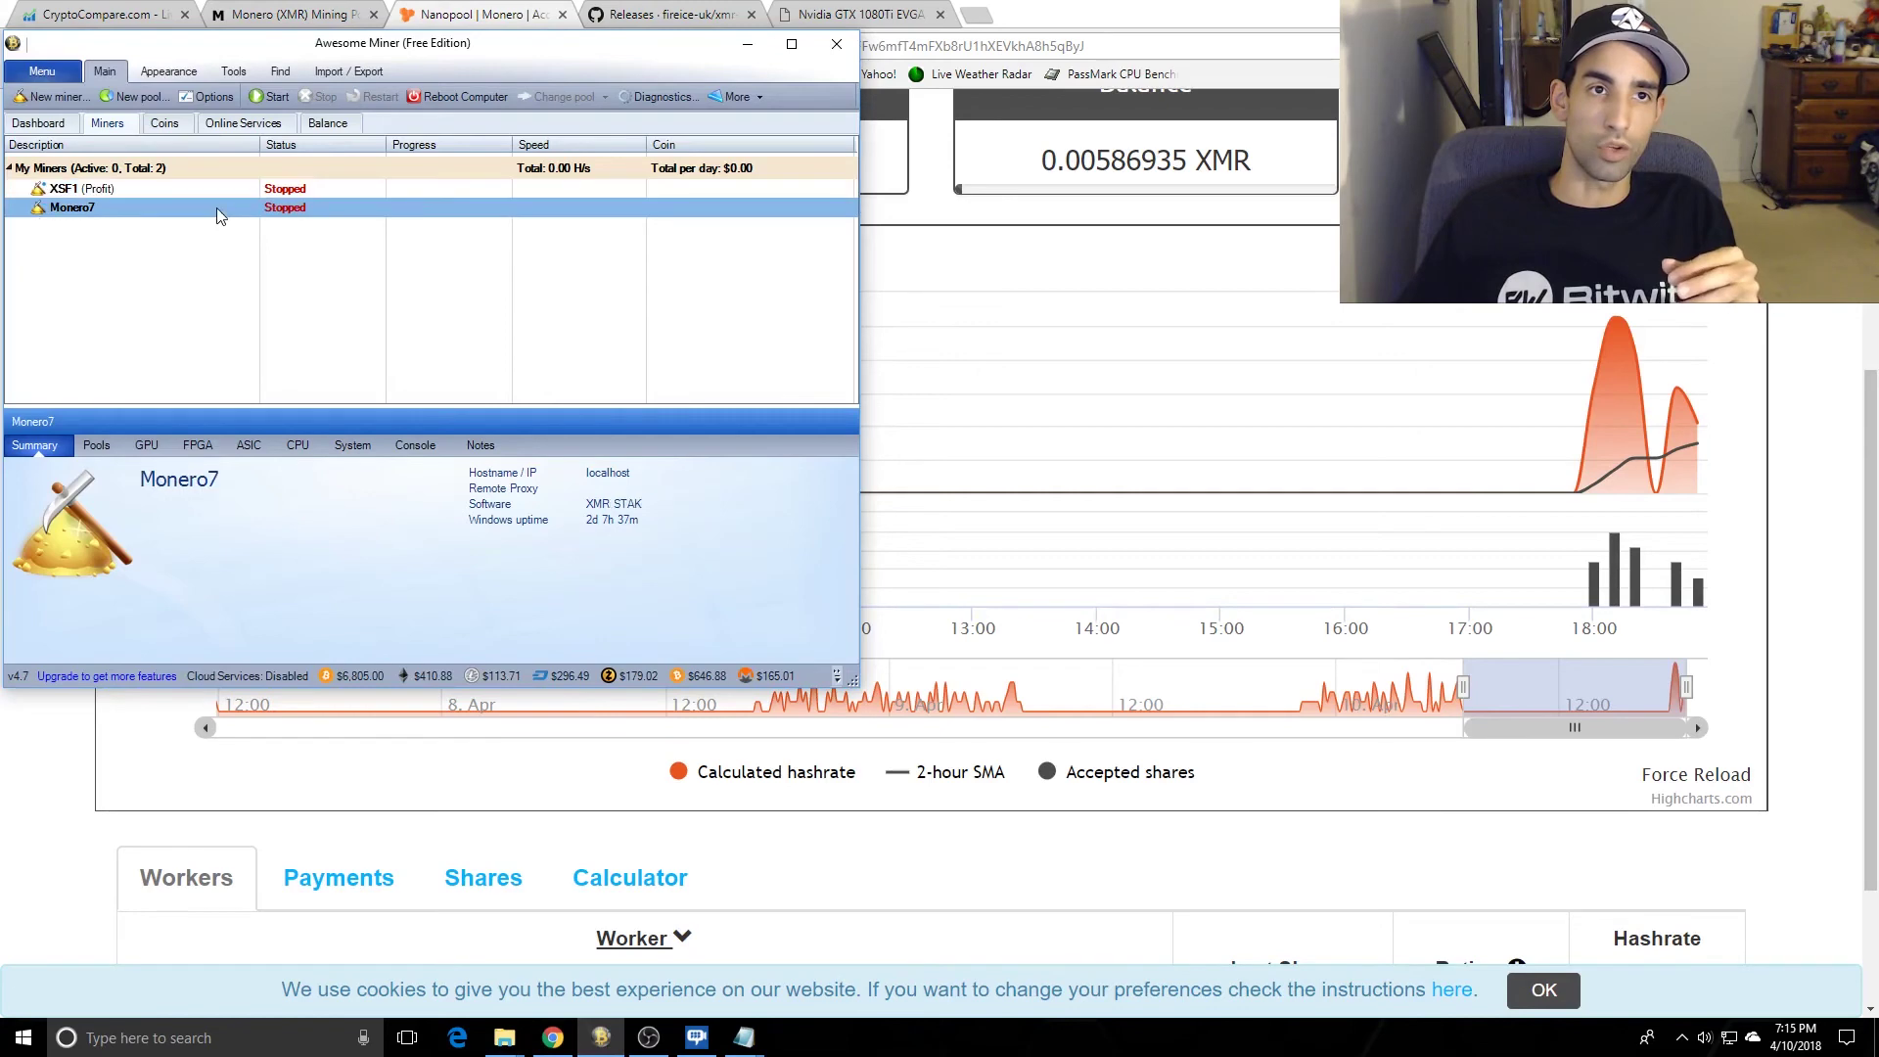
left_click(206, 97)
Step: Show the Managed Software page with the user-defined XMR STAK entry
left_click(638, 289)
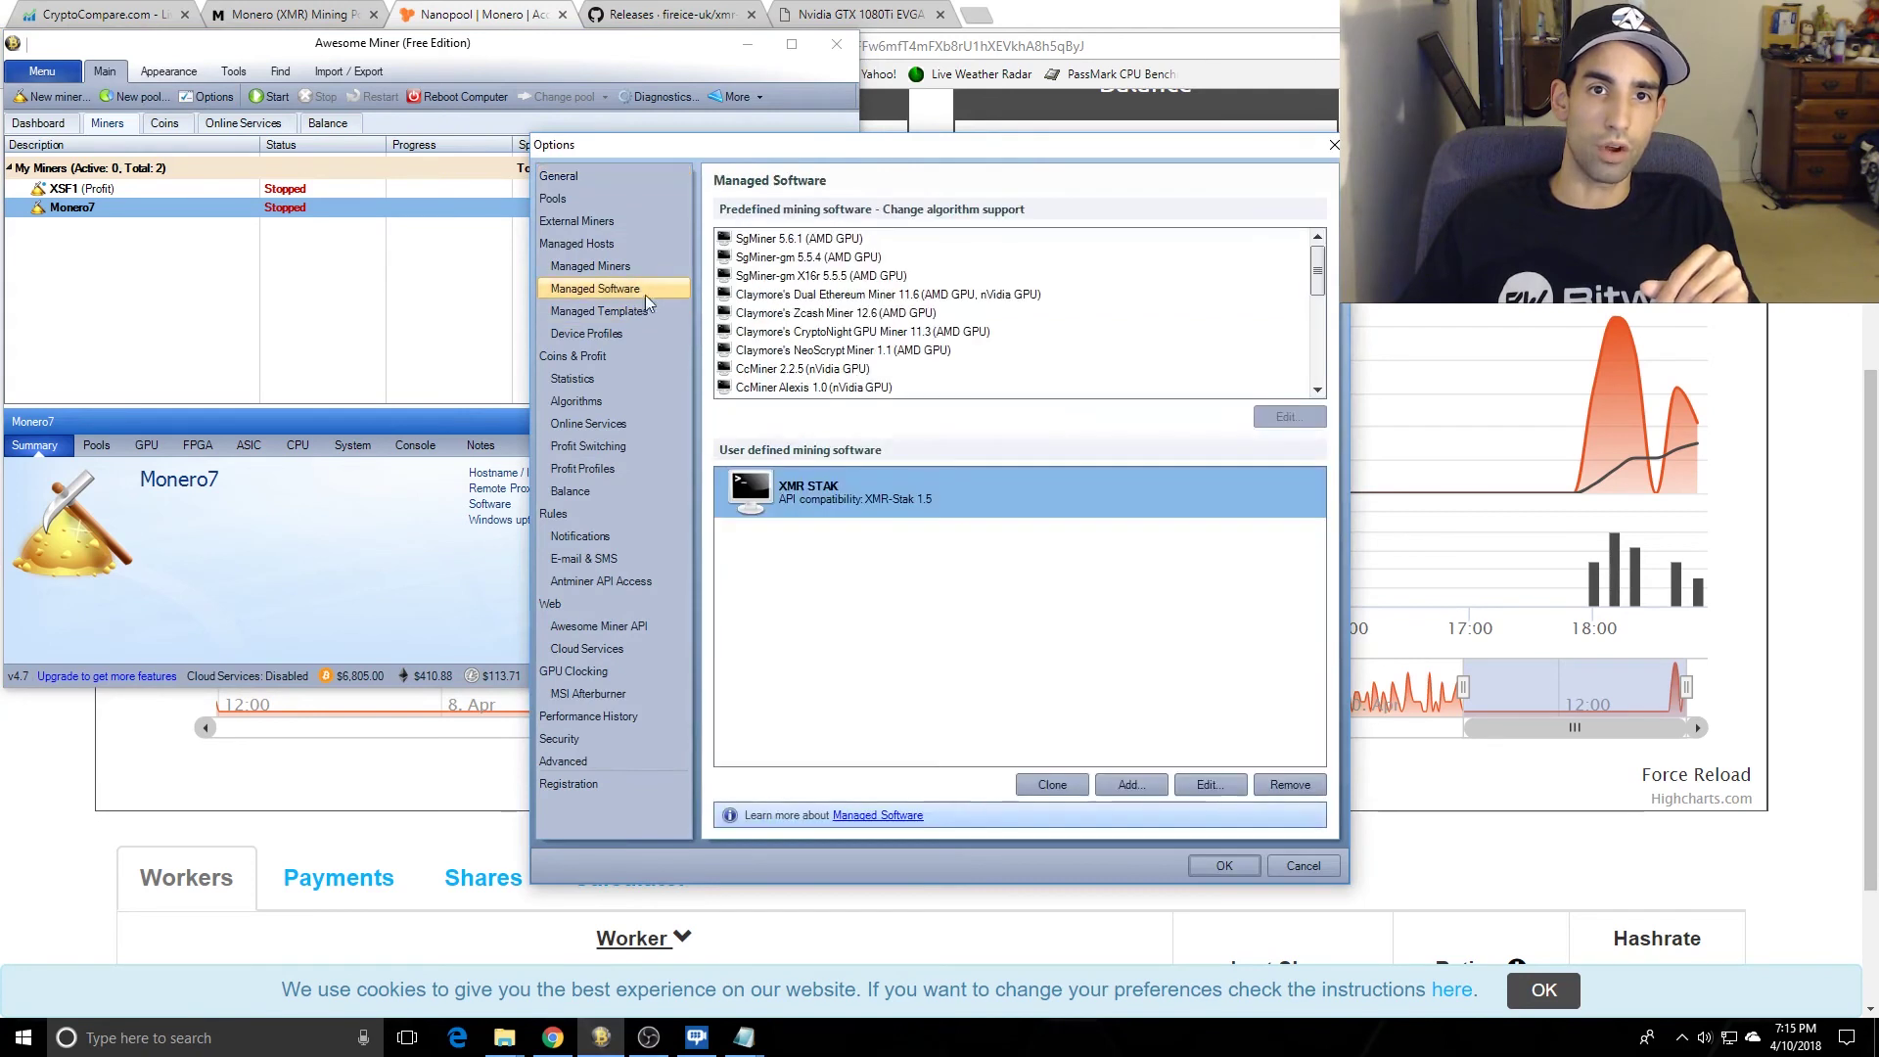